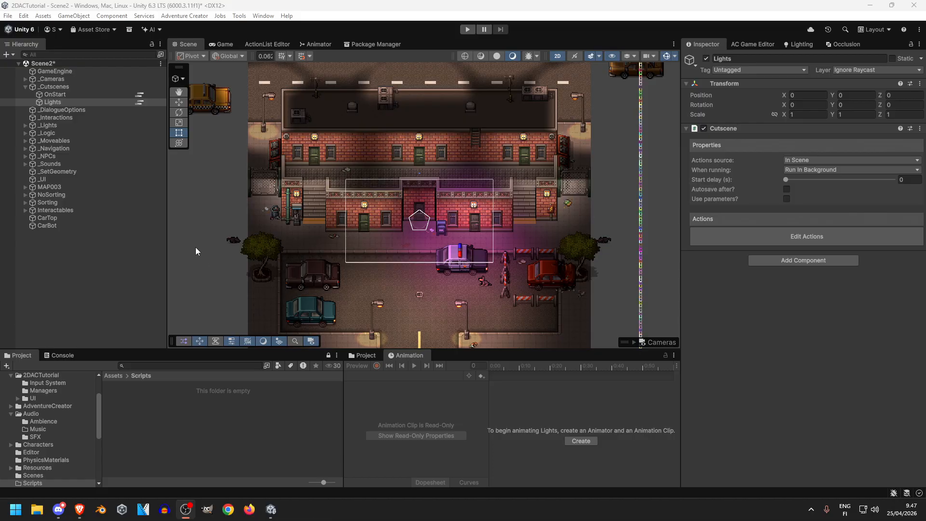
scroll(297, 214, "up", 5)
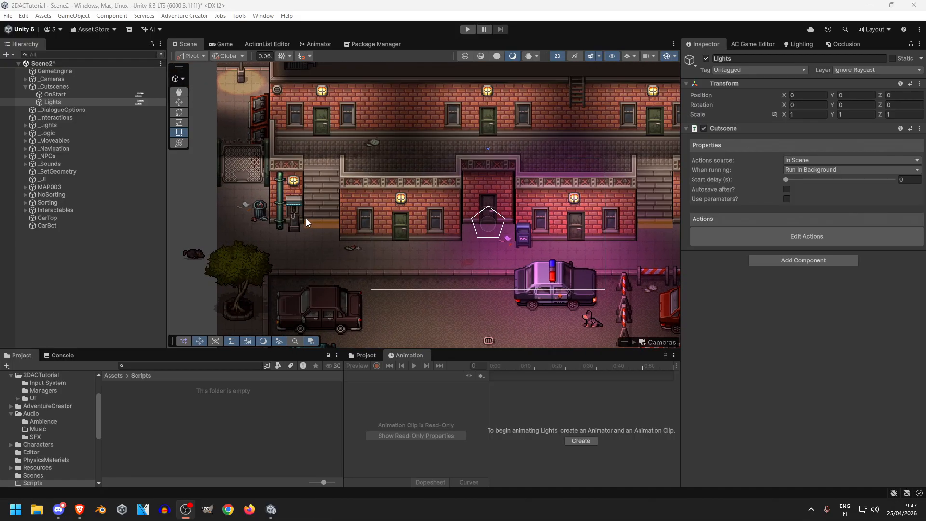
scroll(352, 251, "down", 10)
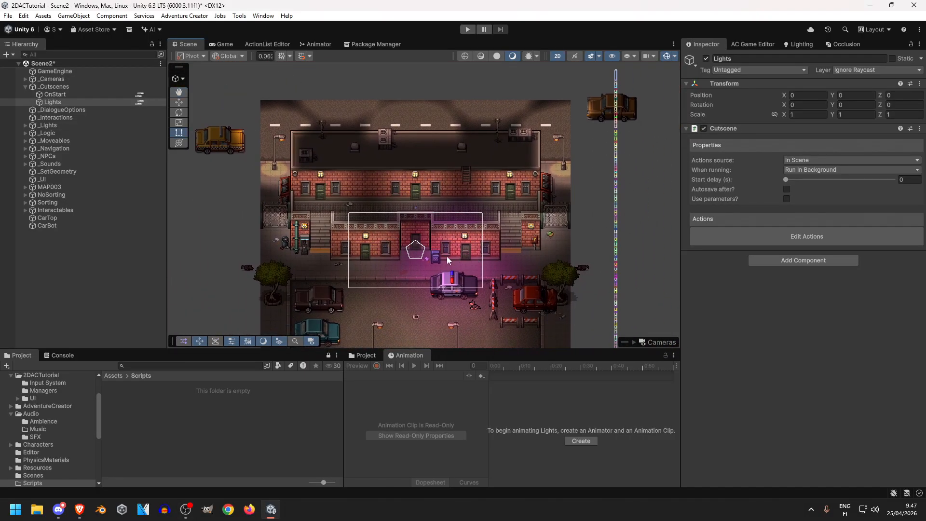
scroll(442, 253, "up", 3)
middle_click_drag(436, 253, 439, 135)
middle_click_drag(409, 217, 434, 234)
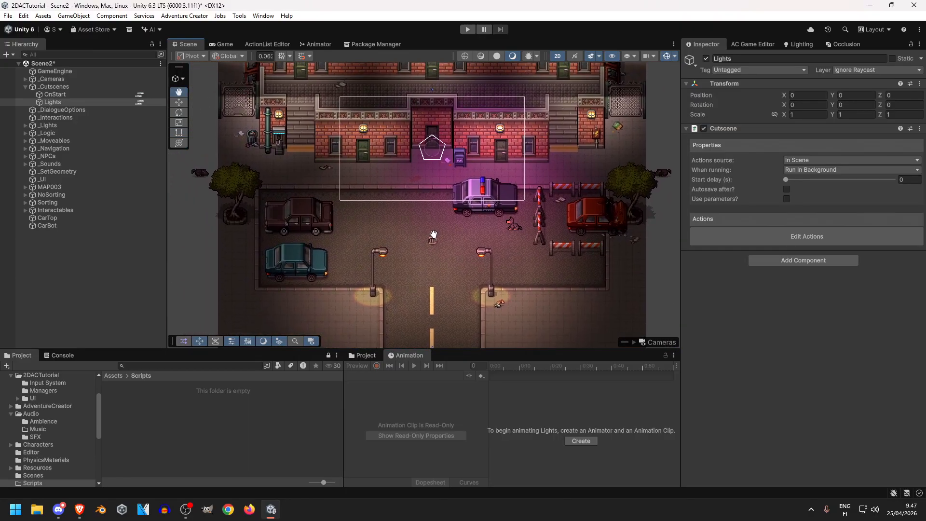
middle_click_drag(470, 126, 439, 207)
scroll(444, 192, "up", 5)
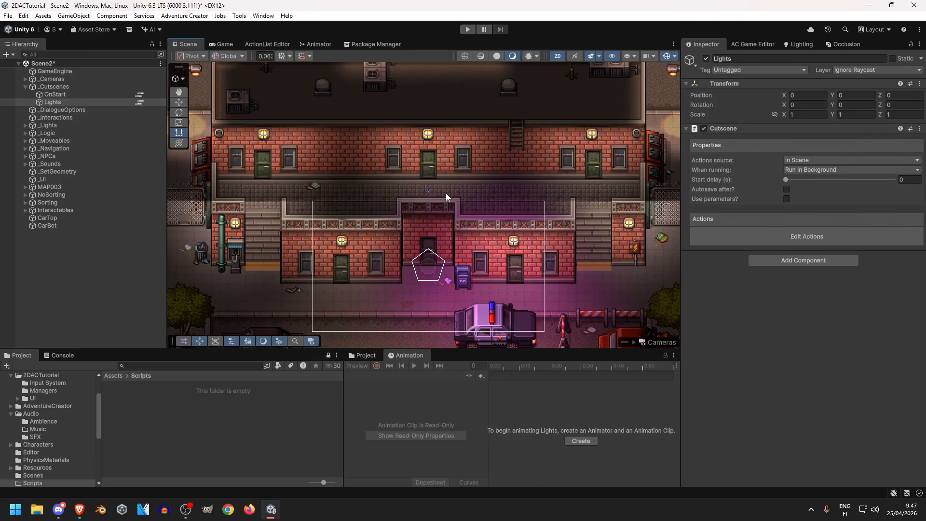
- Show the root Assets folder and bring up the second project browser in place of the animation timeline
left_click(113, 376)
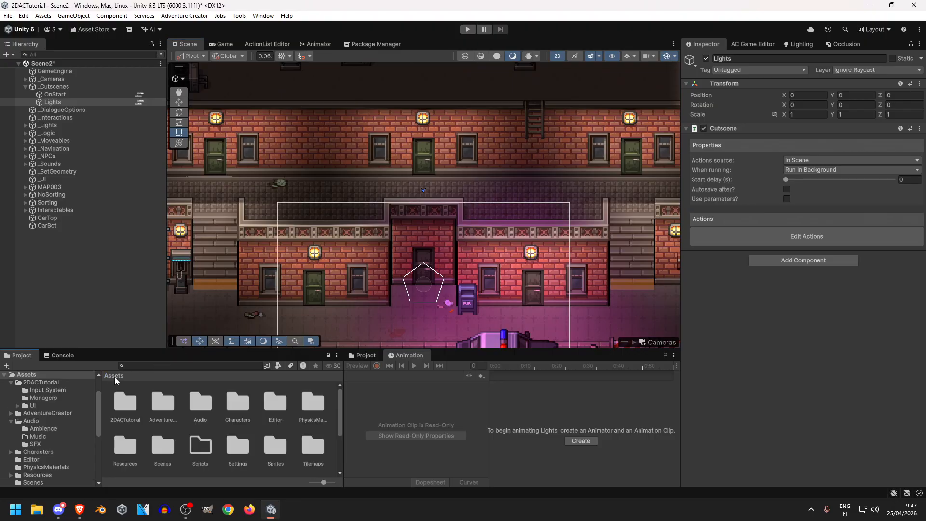
left_click(364, 356)
middle_click_drag(458, 125, 470, 139)
- Examine the sprite layers of the building map, selecting the MAP006_0 railing and the MAP004 roof to check their sorting settings
left_click(409, 219)
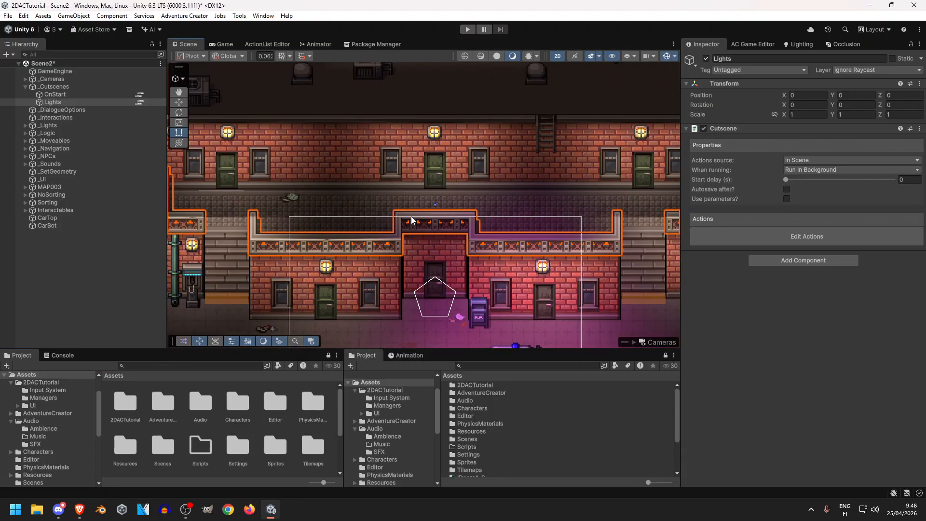
middle_click_drag(427, 233, 493, 189)
middle_click_drag(278, 183, 313, 267)
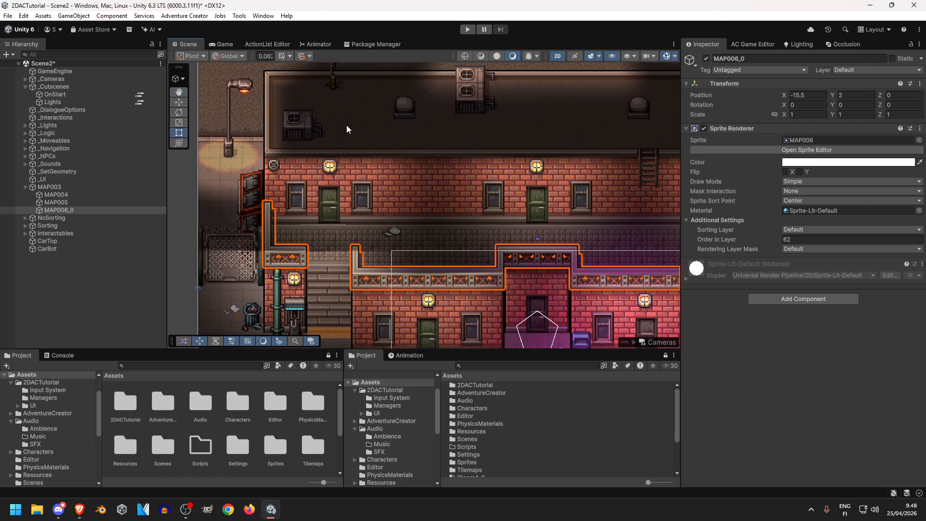
left_click(346, 126)
middle_click_drag(432, 168, 220, 181)
middle_click_drag(486, 213, 446, 101)
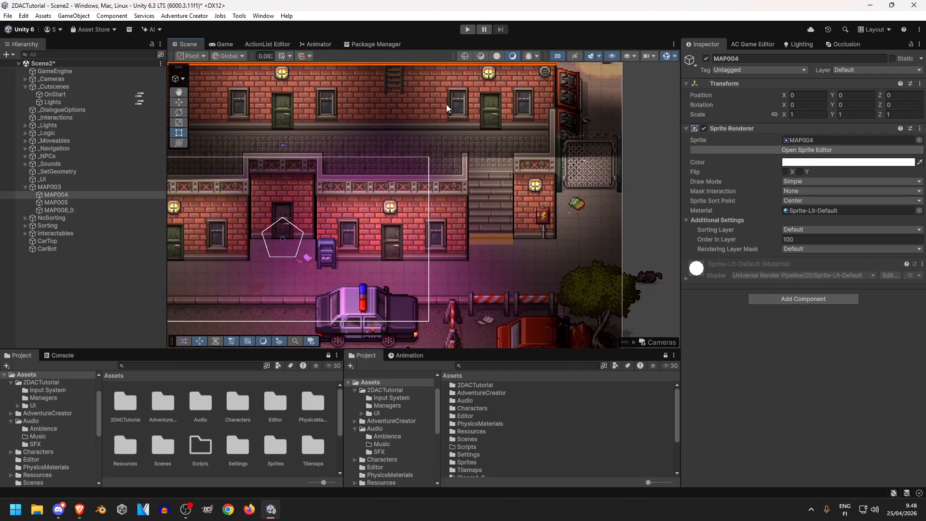
middle_click_drag(497, 241, 504, 113)
middle_click_drag(386, 133, 532, 303)
left_click(372, 227)
middle_click_drag(345, 210, 366, 212)
left_click(202, 224)
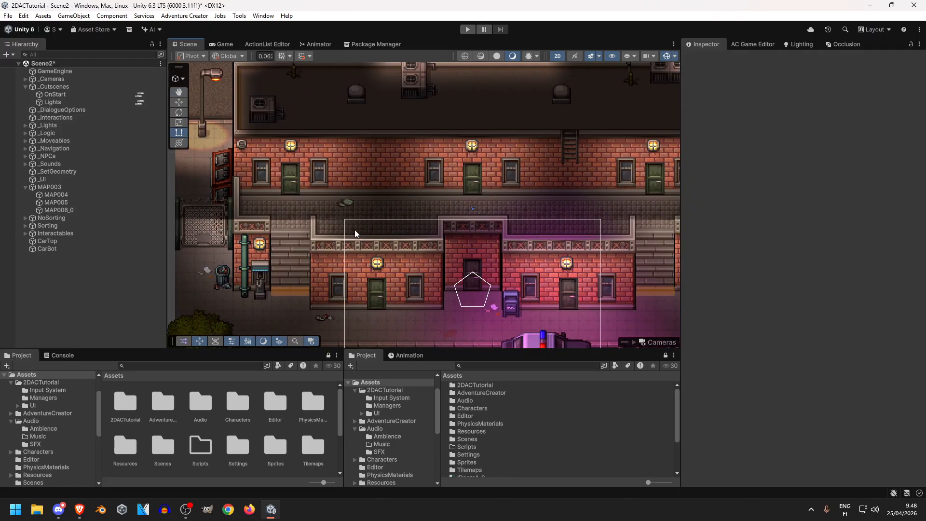
- Play-test the scene by walking the character along the building's upper walkway, and stop the game
scroll(366, 212, "down", 2)
left_click(467, 29)
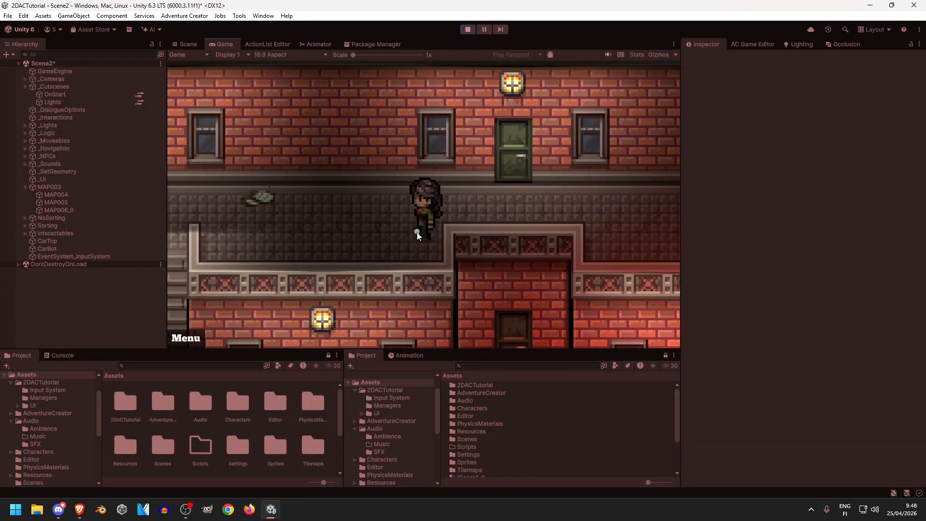
left_click(468, 29)
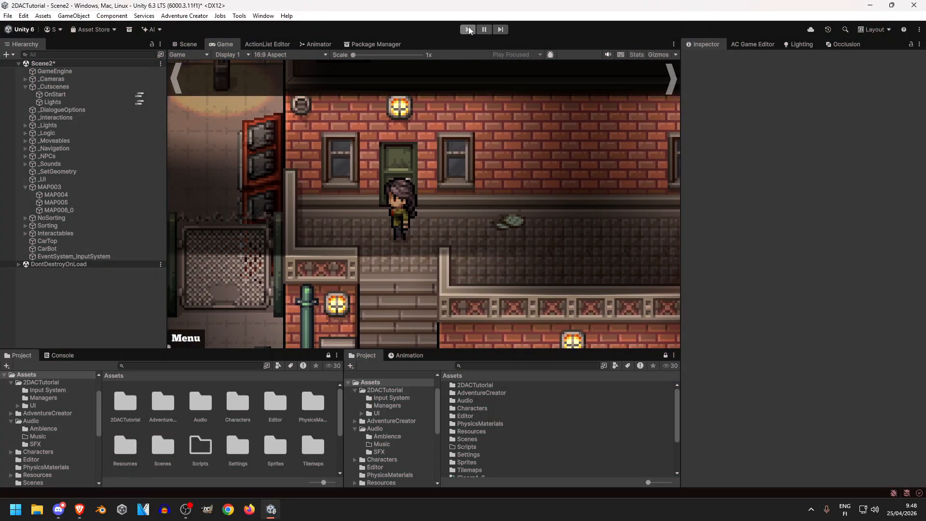
- Collapse MAP003 in the hierarchy and chain a Sound: Change footsteps action after ActionList: Run in the OnStart cutscene
left_click(404, 208)
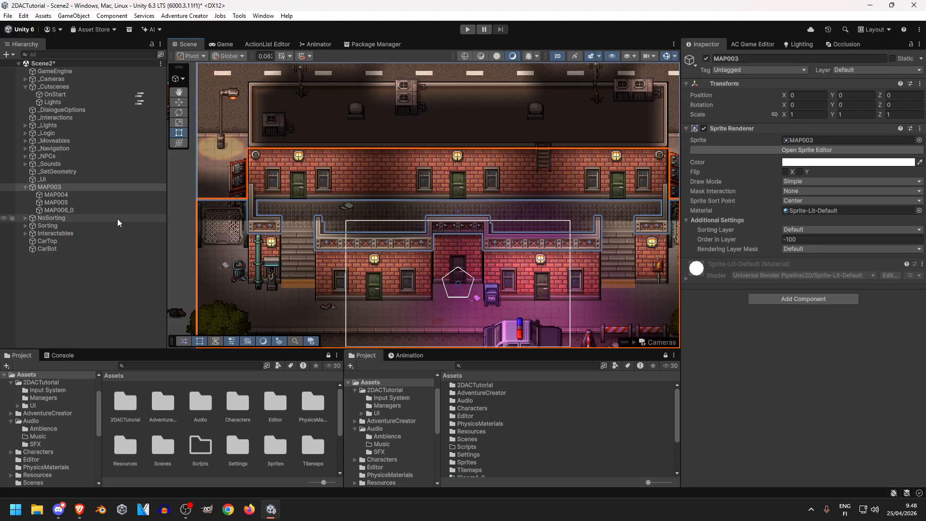
left_click(25, 186)
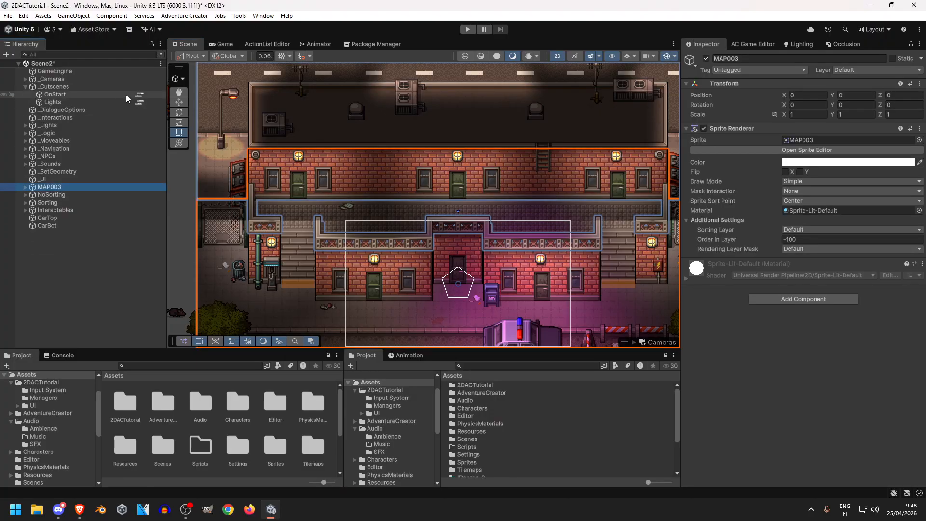
left_click(140, 95)
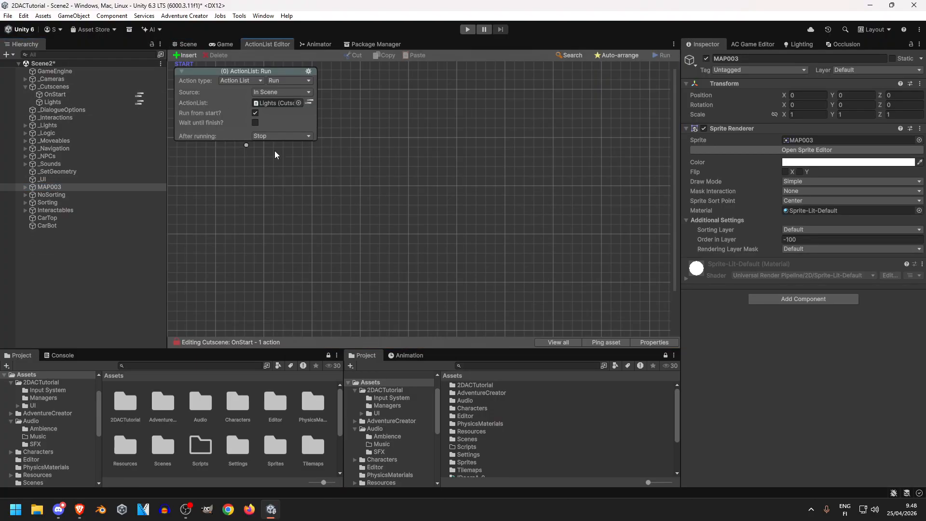
left_click_drag(282, 153, 335, 158)
left_click(329, 175)
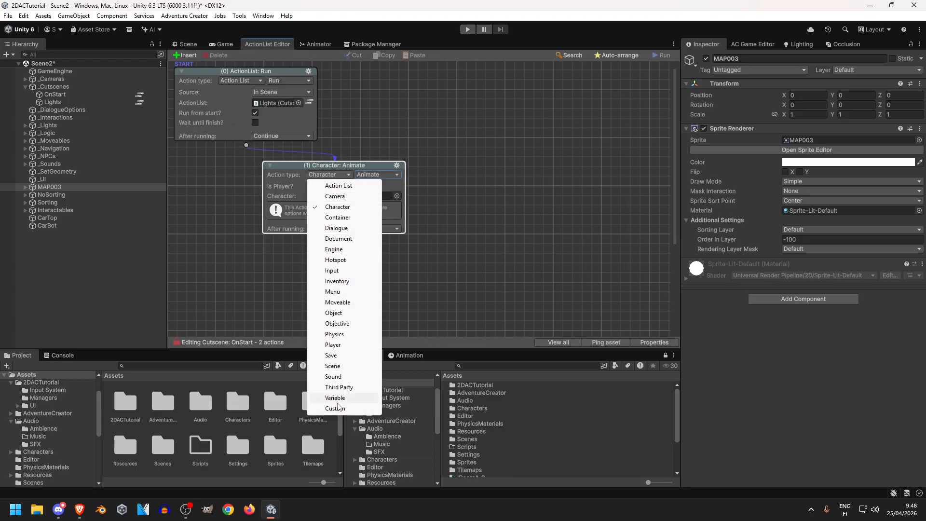
left_click(333, 376)
left_click(386, 176)
left_click(388, 186)
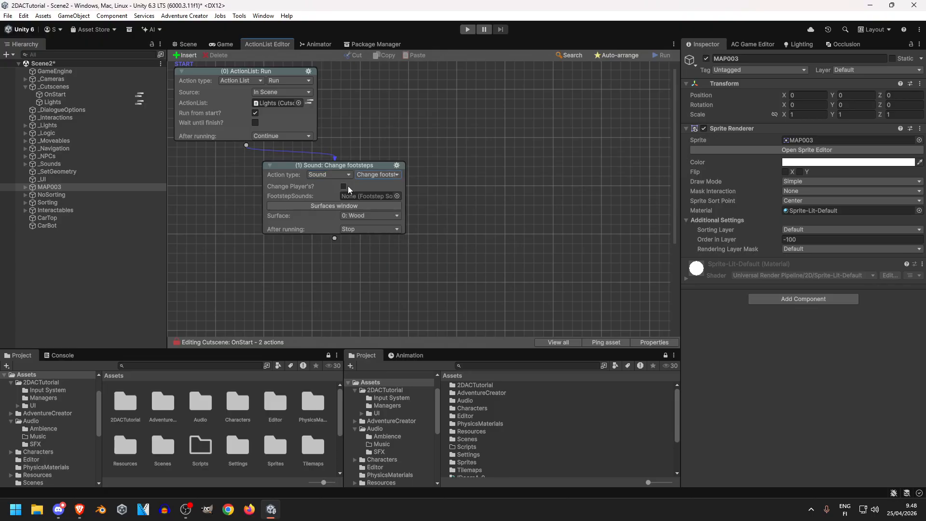
- Apply the footstep change to the player with the surface 2: Stone, and auto-arrange the OnStart actions
left_click(343, 186)
left_click(379, 208)
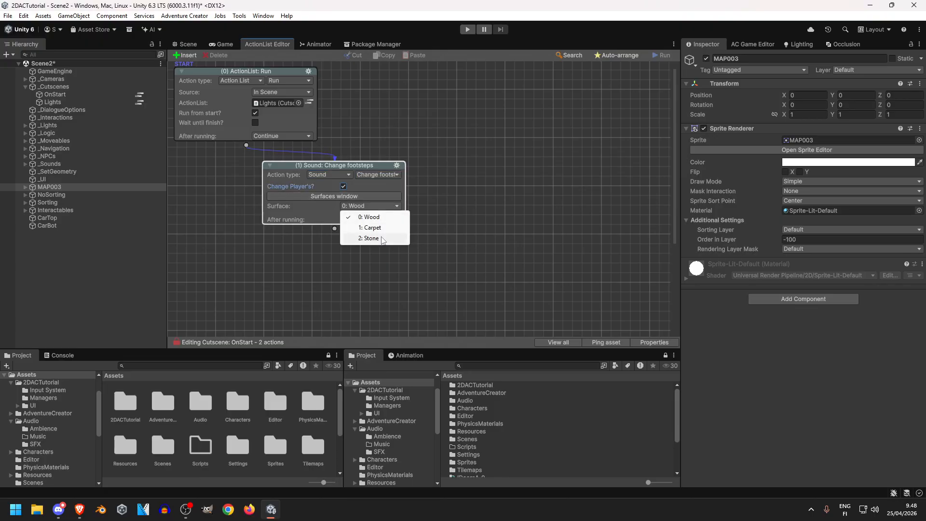
left_click(369, 238)
left_click_drag(367, 165, 298, 171)
right_click(426, 150)
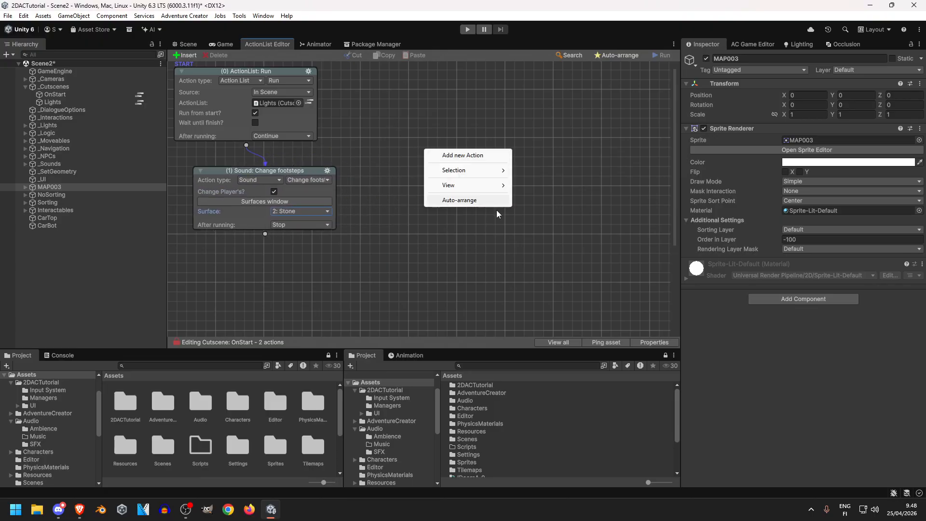
left_click(478, 206)
- Play-test the stone footsteps by walking the character past the police car to the stairs on the east side, and stop the game
left_click(189, 44)
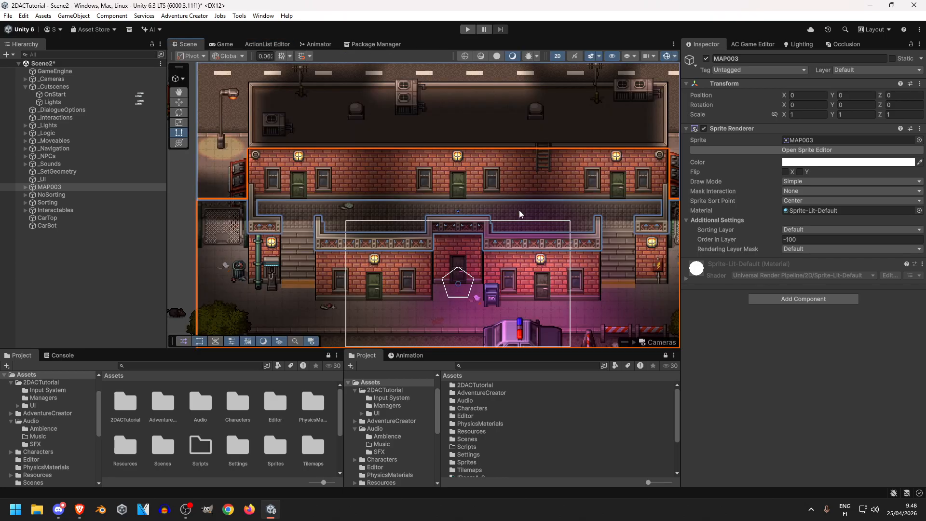
scroll(379, 276, "up", 6)
scroll(382, 281, "down", 6)
middle_click_drag(388, 318, 421, 335)
middle_click_drag(445, 190, 364, 207)
key("ctrl+p")
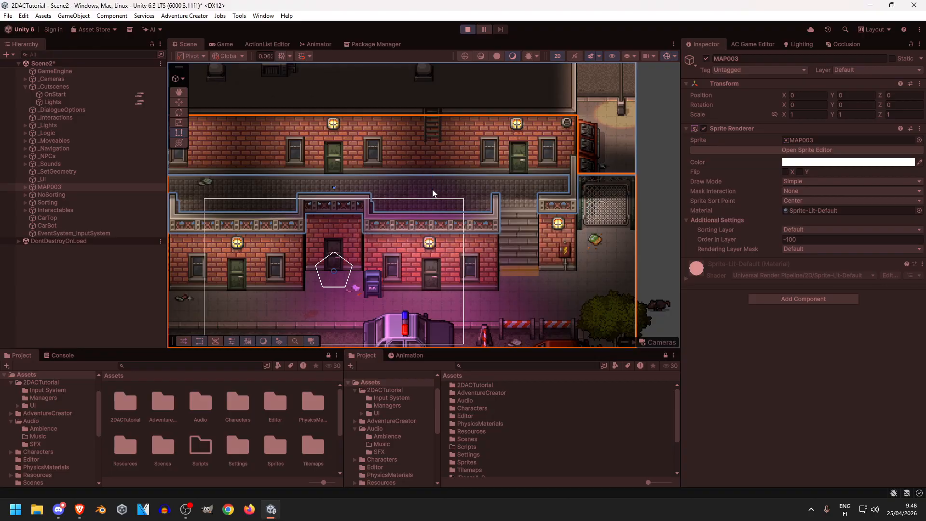
key("a")
key("s")
key("d")
key("w")
key("s")
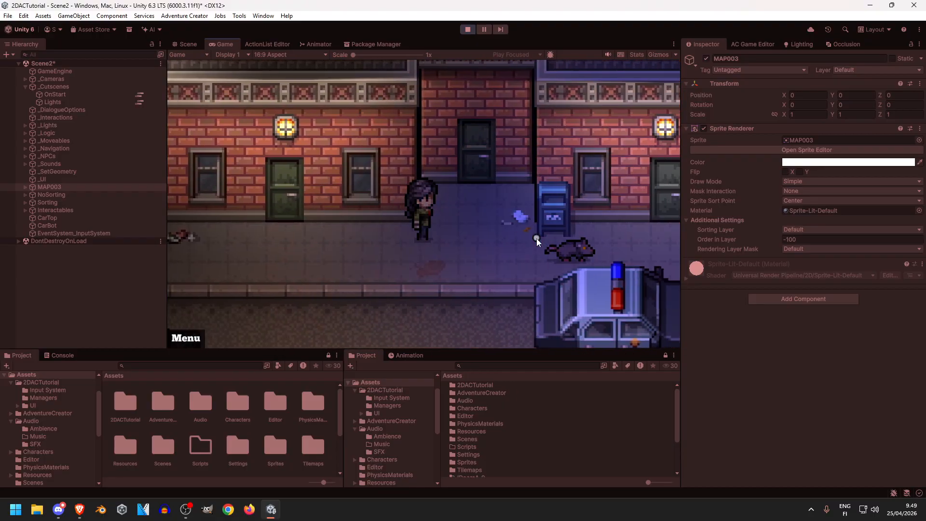
key("w")
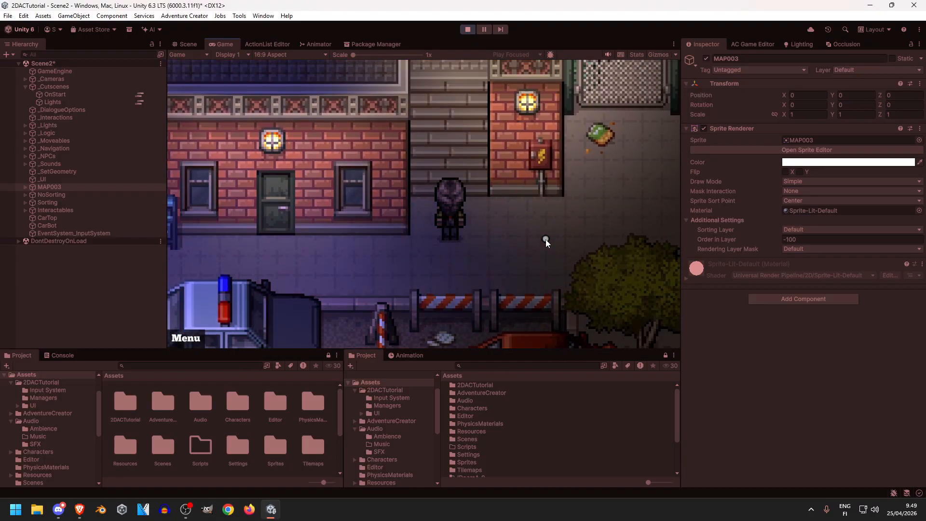
key("s")
left_click(467, 29)
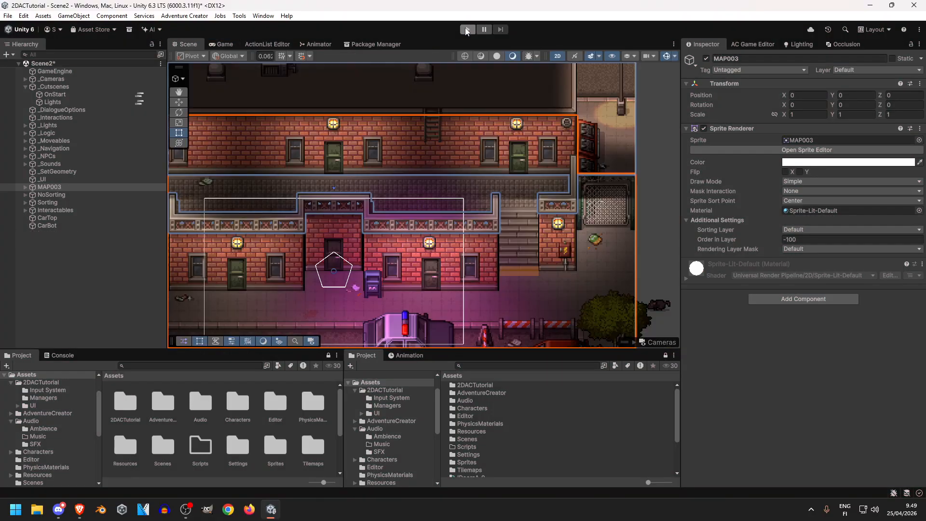
- Examine the actions of the ratTrigger2D (1) trigger at the foot of the east stairs and the rat outside the map
middle_click_drag(664, 309, 648, 232)
left_click(513, 194)
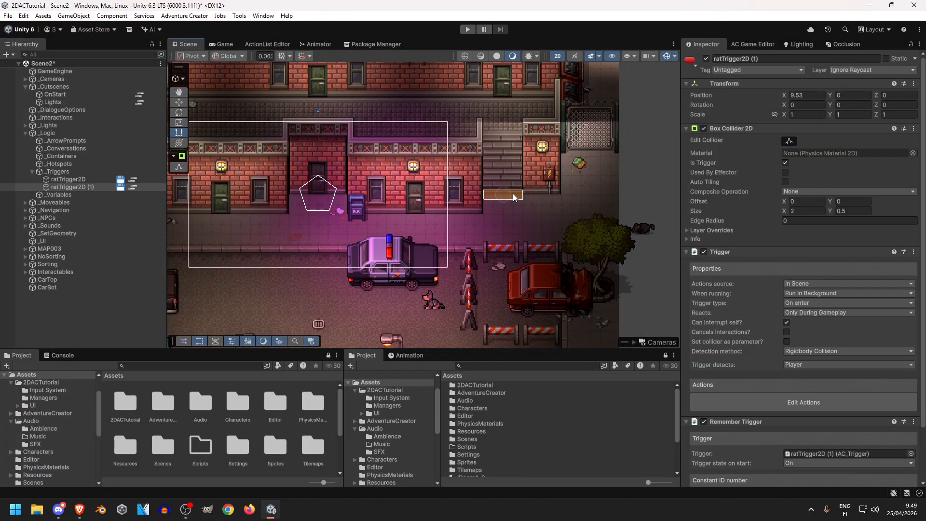
left_click(132, 187)
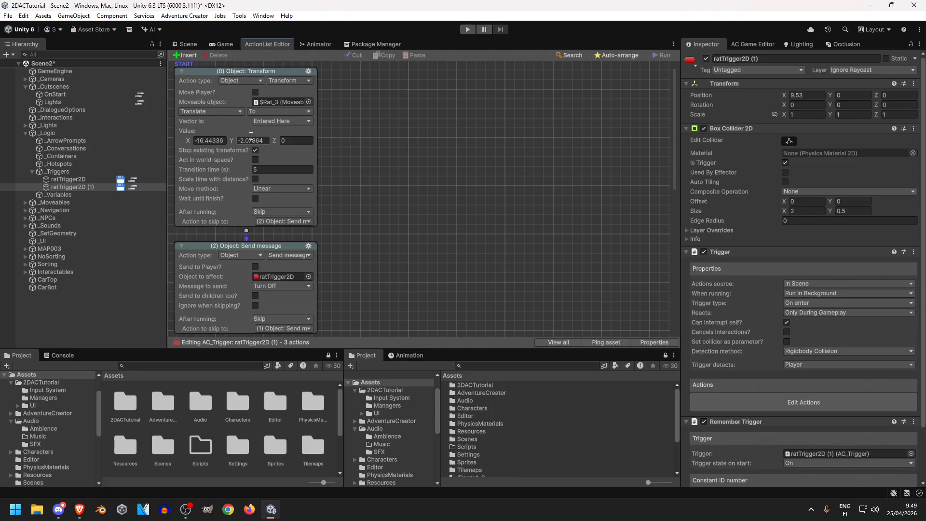
scroll(374, 132, "down", 6)
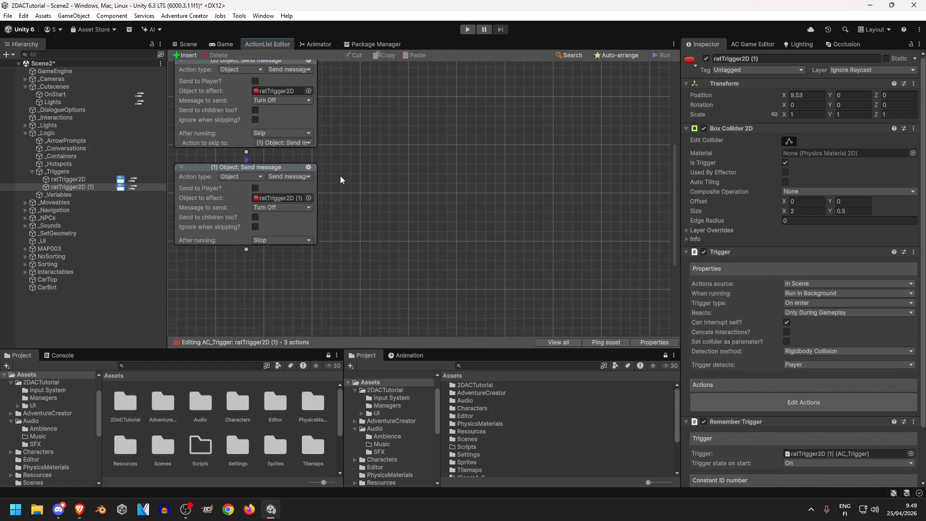
left_click(188, 43)
scroll(428, 223, "up", 5)
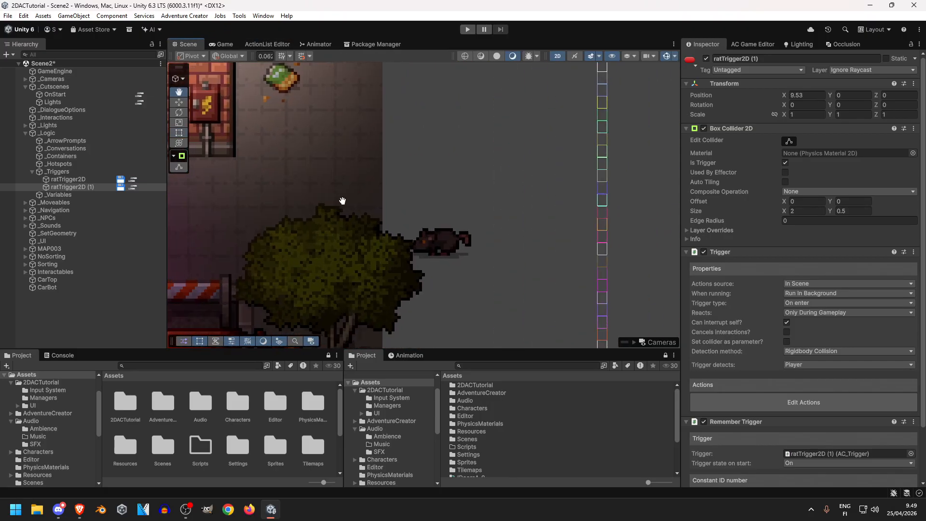
left_click(267, 44)
scroll(332, 196, "down", 2)
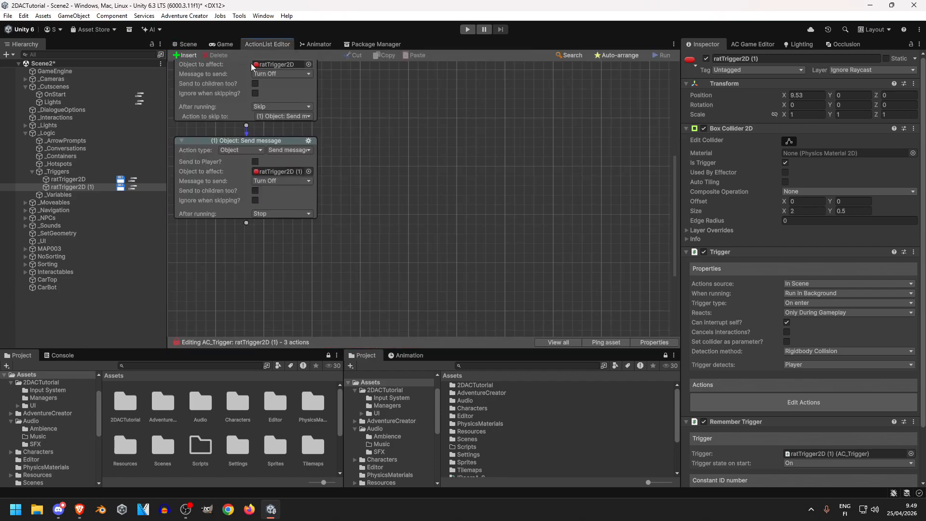
- Examine the rat waiting beyond the west edge of the map and the objects around the tree beside it
left_click(188, 44)
middle_click_drag(276, 179, 579, 197)
middle_click_drag(298, 212, 571, 191)
scroll(225, 215, "up", 5)
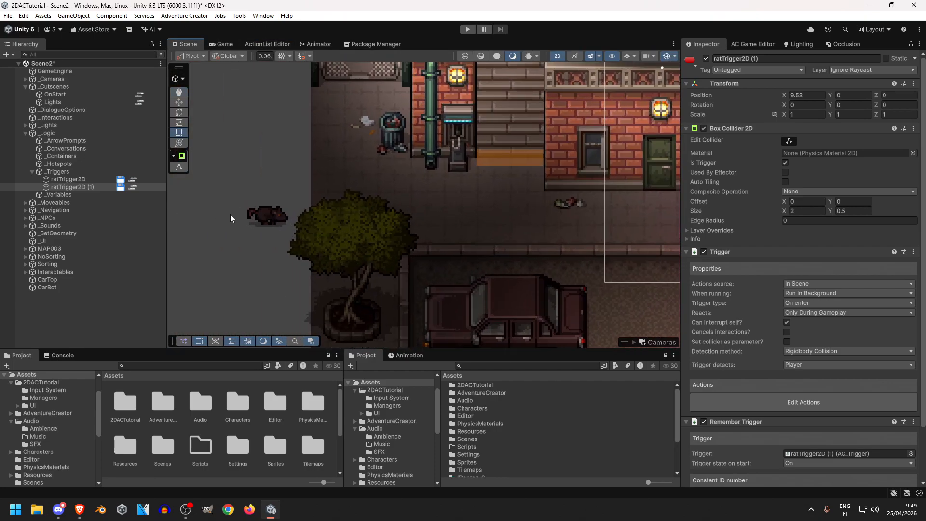
left_click(265, 207)
middle_click_drag(295, 153, 298, 213)
left_click(256, 170)
left_click(292, 270)
left_click(333, 178)
- Examine the settings of the two spot lights, Spot Light 2D and Spot Light 2D (1), on the police car's roof
scroll(386, 181, "down", 5)
middle_click_drag(483, 184, 323, 194)
middle_click_drag(373, 225, 291, 151)
middle_click_drag(563, 202, 377, 201)
scroll(400, 206, "up", 4)
left_click(377, 216)
left_click(378, 165, "shift")
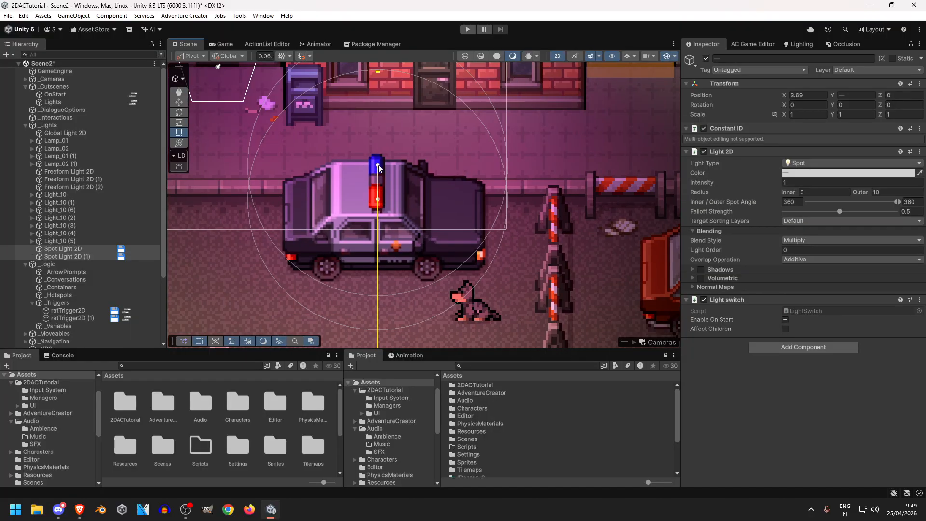
left_click(96, 248)
left_click(99, 256)
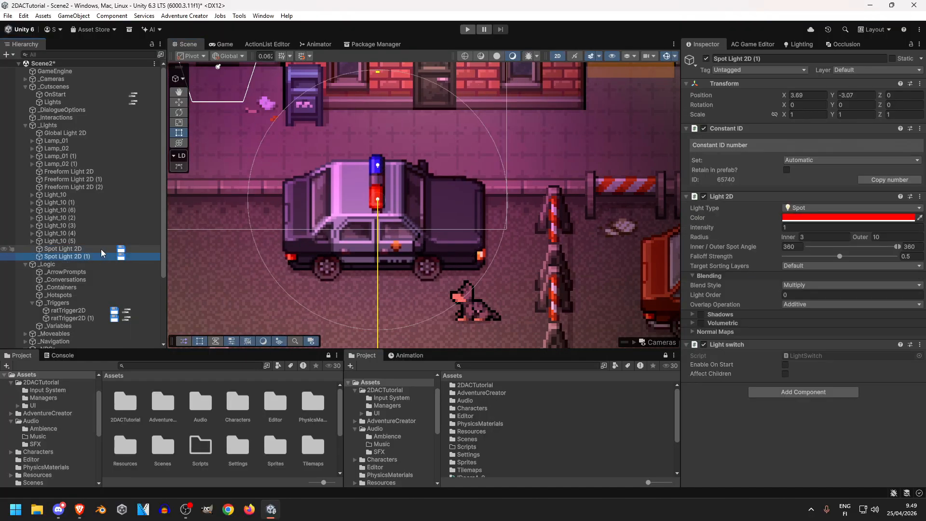
- Examine the actions of the OnStart cutscene and the properties of the Lights cutscene that it runs
left_click(133, 96)
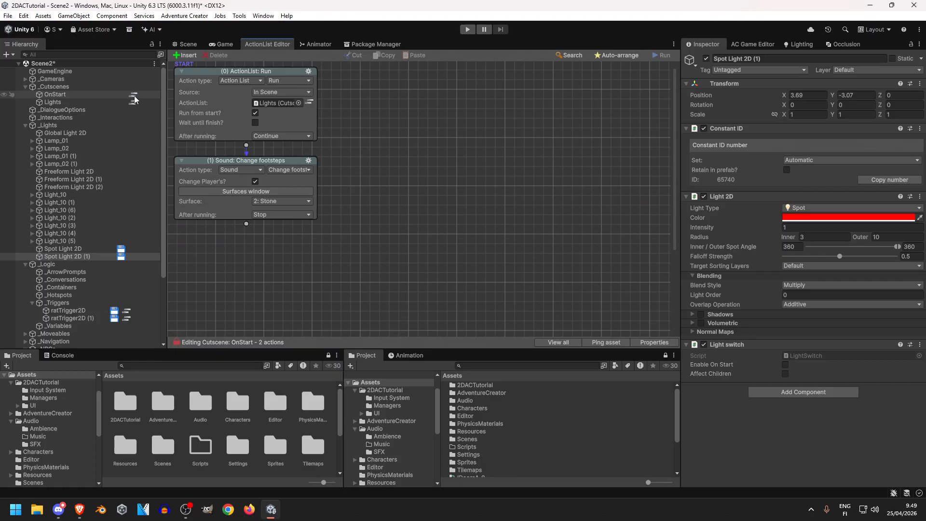
left_click(271, 105)
left_click(56, 103)
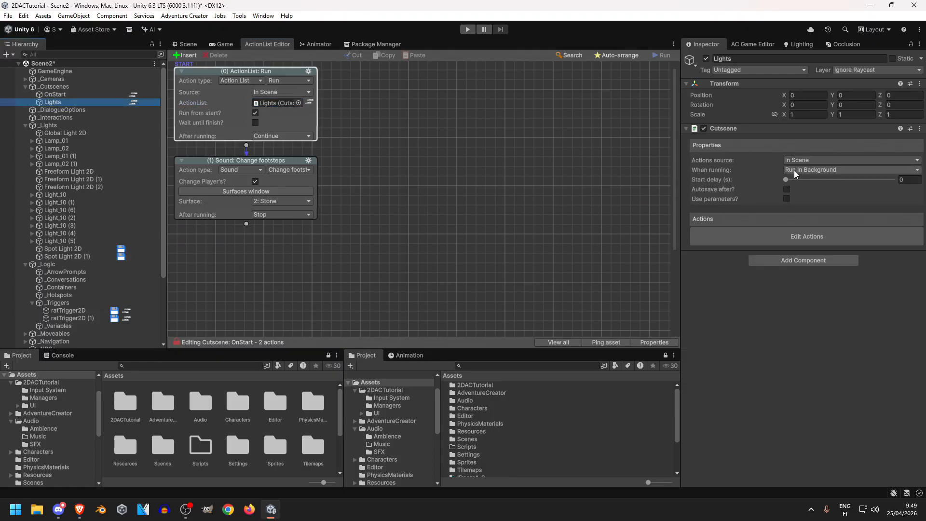
- Examine the Lights cutscene's looping chain of send-message and wait actions for the two police spot lights
left_click(133, 102)
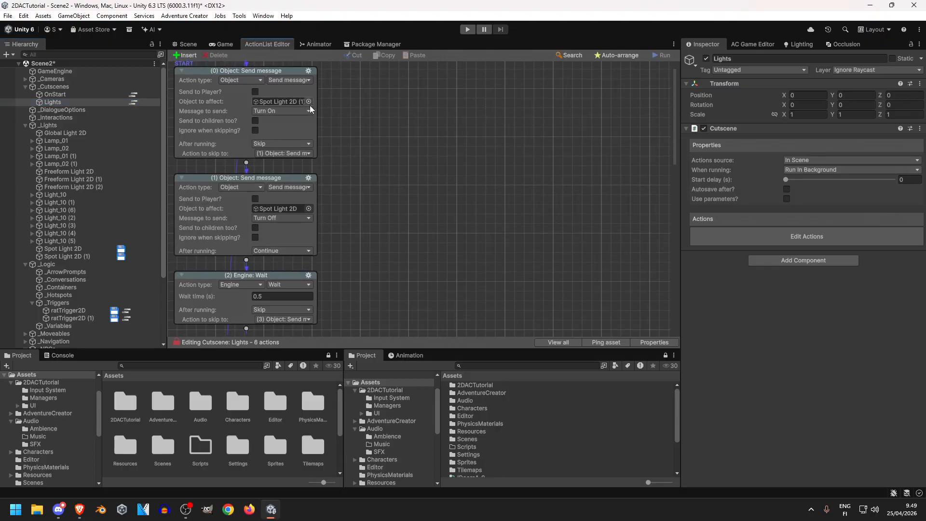
scroll(291, 164, "down", 3)
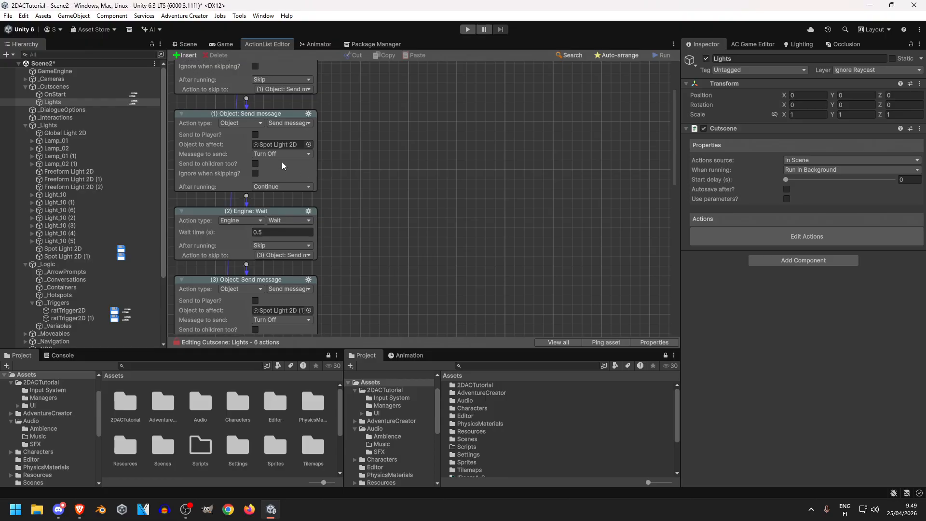
scroll(374, 165, "down", 5)
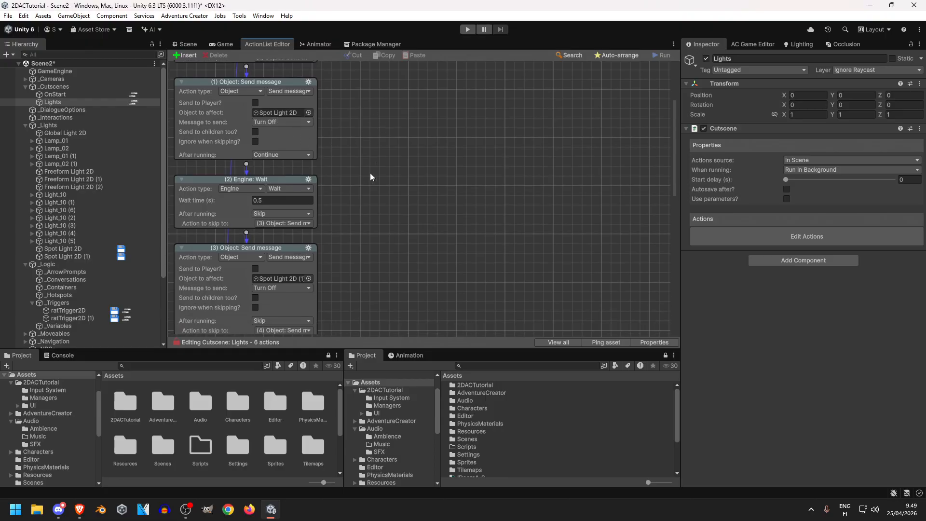
scroll(374, 146, "down", 5)
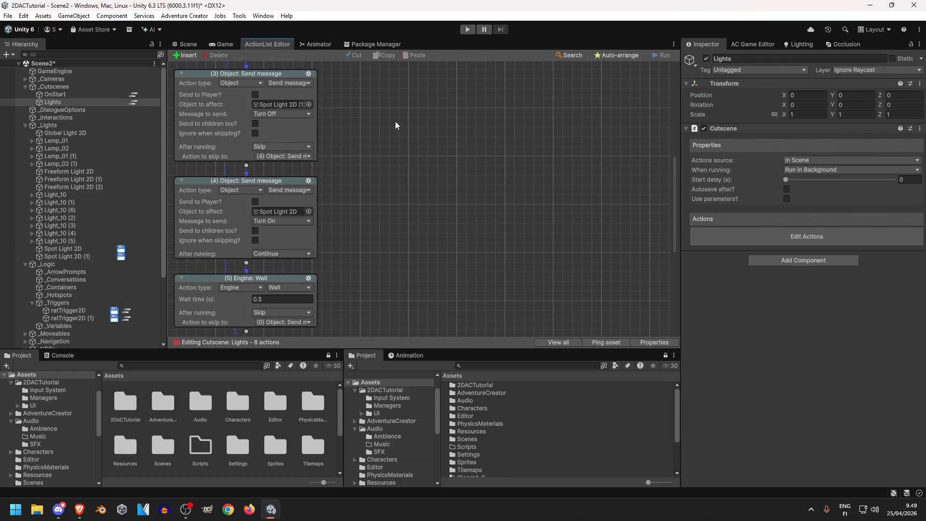
scroll(383, 176, "down", 5)
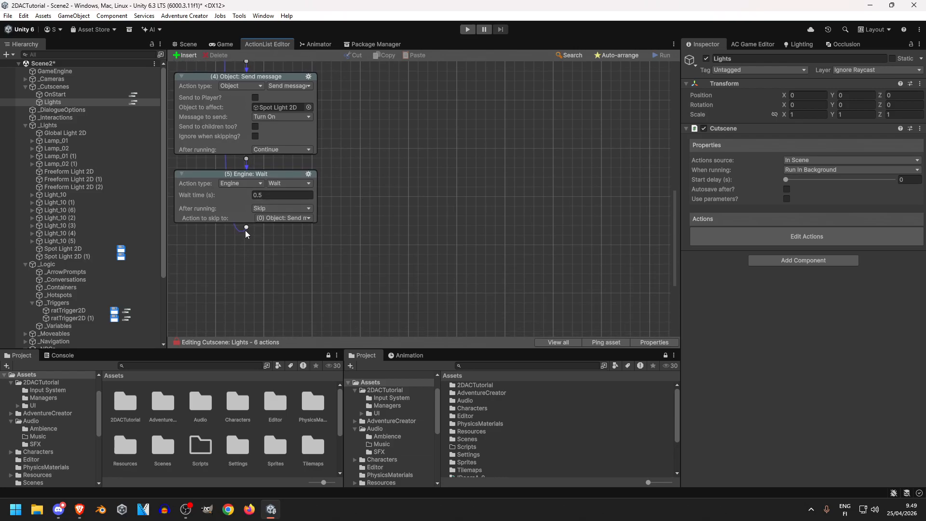
scroll(363, 72, "up", 20)
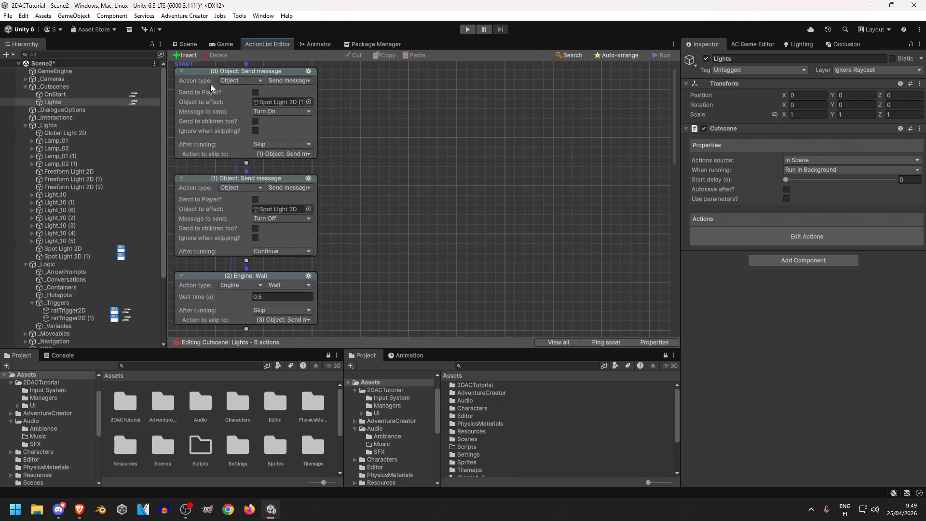
- Play-test the flashing police lights by walking the character around the police car, and stop the game
left_click(188, 44)
left_click(475, 32)
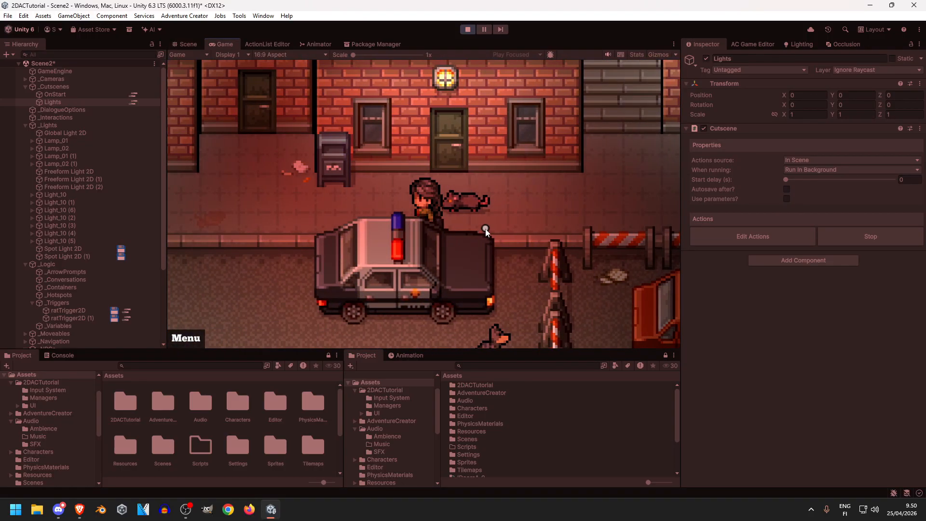
left_click(426, 257)
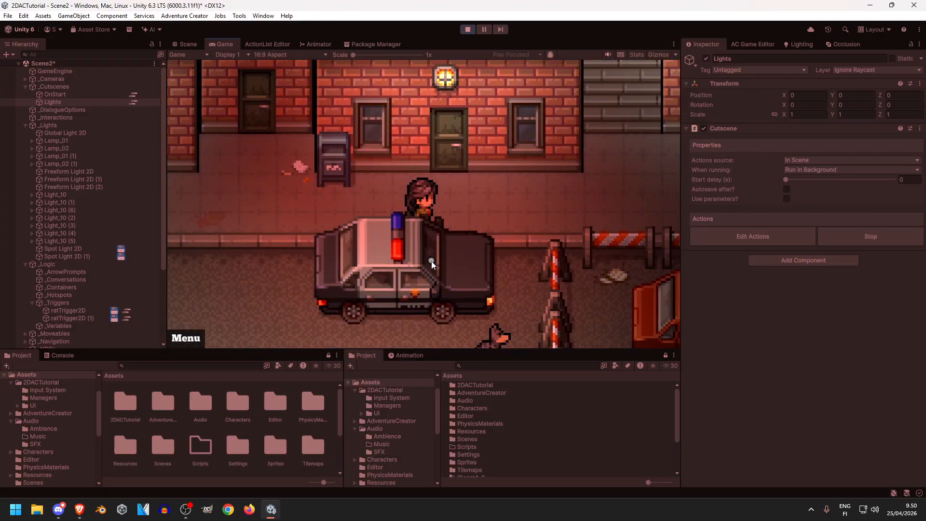
left_click(461, 315)
left_click(431, 275)
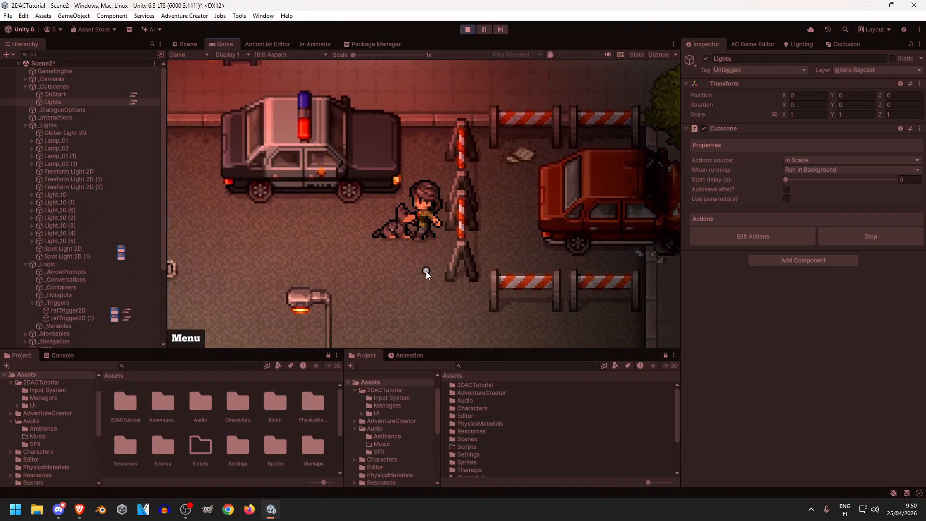
left_click(426, 271)
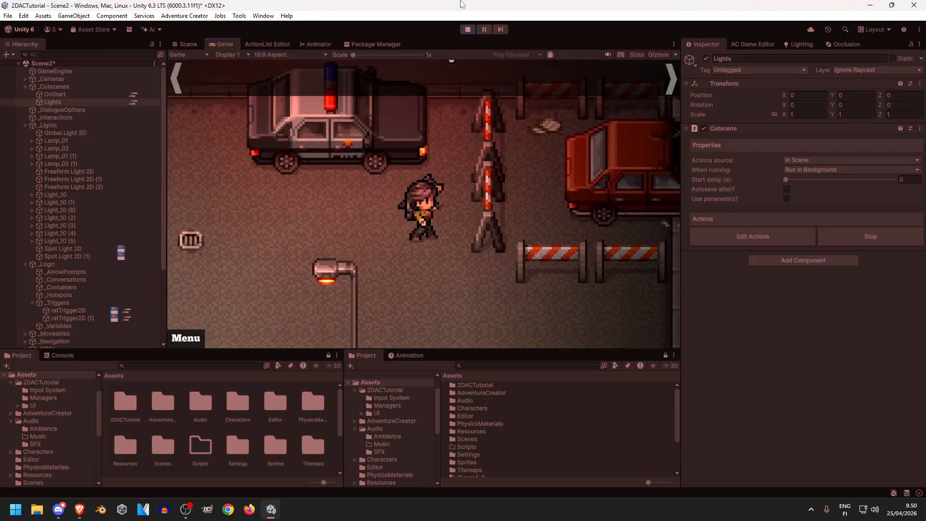
left_click(468, 29)
- Examine the CarBot taxi beyond the map's west edge and the second car beyond the east edge
scroll(463, 247, "up", 5)
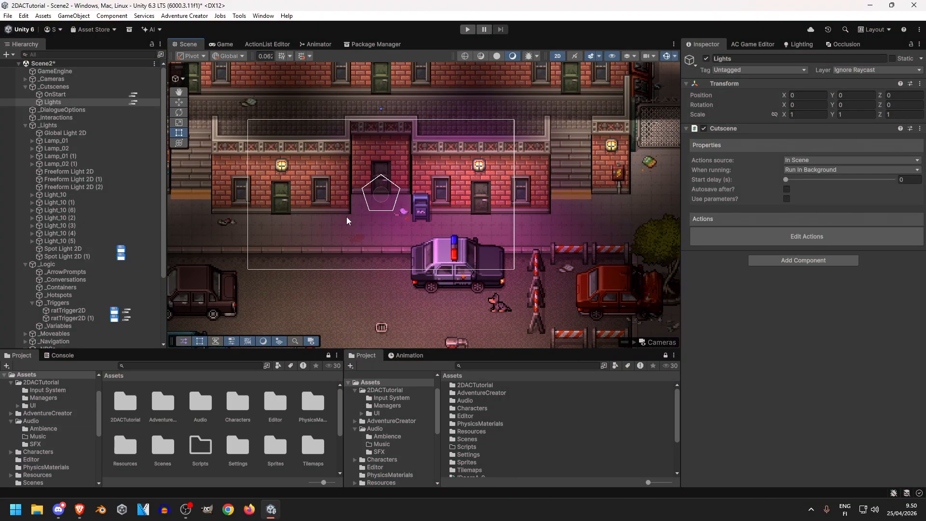
middle_click_drag(346, 217, 284, 94)
middle_click_drag(437, 159, 485, 164)
middle_click_drag(311, 171, 493, 253)
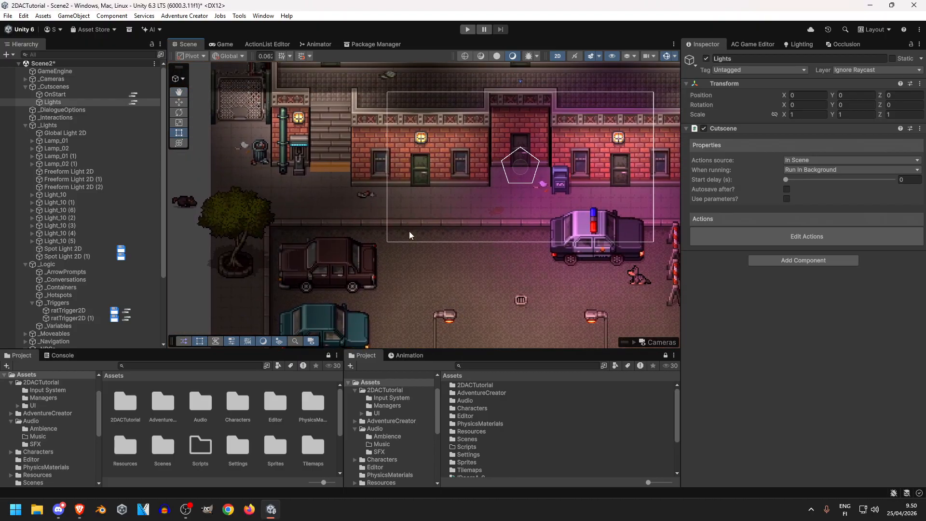
middle_click_drag(403, 150, 412, 355)
middle_click_drag(365, 206, 551, 272)
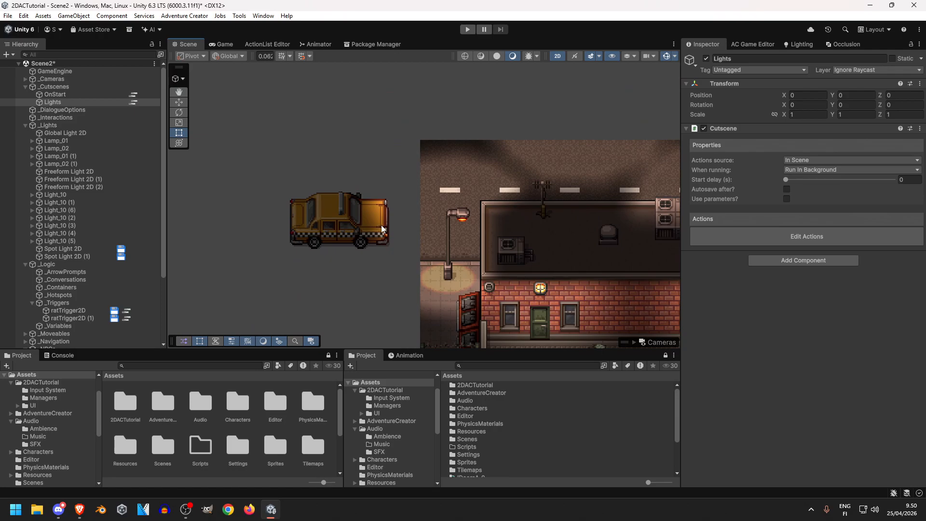
left_click(353, 221)
middle_click_drag(554, 229, 321, 228)
middle_click_drag(538, 218, 247, 212)
scroll(504, 211, "down", 5)
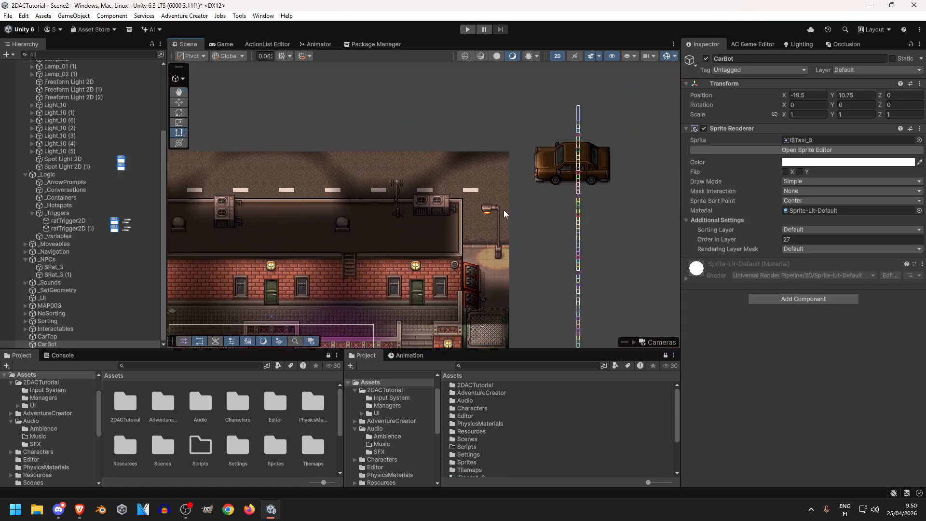
scroll(504, 214, "down", 5)
middle_click_drag(351, 209, 499, 207)
- Try moving the two cars in opposite directions along the road north of the buildings, and undo the moves
scroll(257, 241, "up", 7)
key("w")
scroll(320, 227, "down", 2)
middle_click_drag(319, 227, 257, 231)
left_click_drag(245, 220, 536, 218)
middle_click_drag(559, 222, 362, 242)
left_click_drag(336, 245, 578, 244)
left_click(622, 207)
left_click_drag(623, 206, 304, 207)
middle_click_drag(309, 209, 537, 192)
left_click_drag(538, 172, 280, 174)
middle_click_drag(674, 195, 433, 206)
key("ctrl+z")
key("ctrl+z")
key("ctrl+z")
key("ctrl+z")
key("ctrl+z")
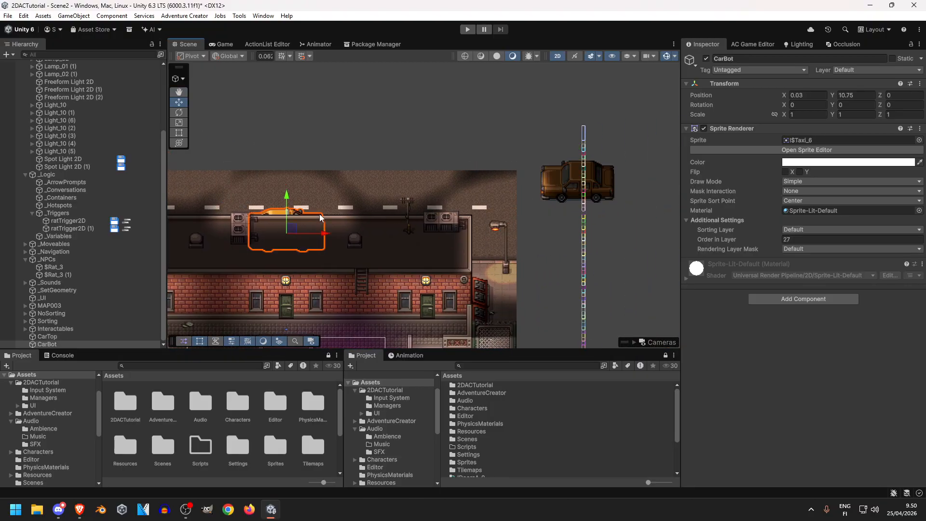
- Add an Animator component to the CarBot taxi beyond the map's west edge
middle_click_drag(204, 217, 466, 181)
left_click(261, 246)
middle_click_drag(391, 223, 390, 250)
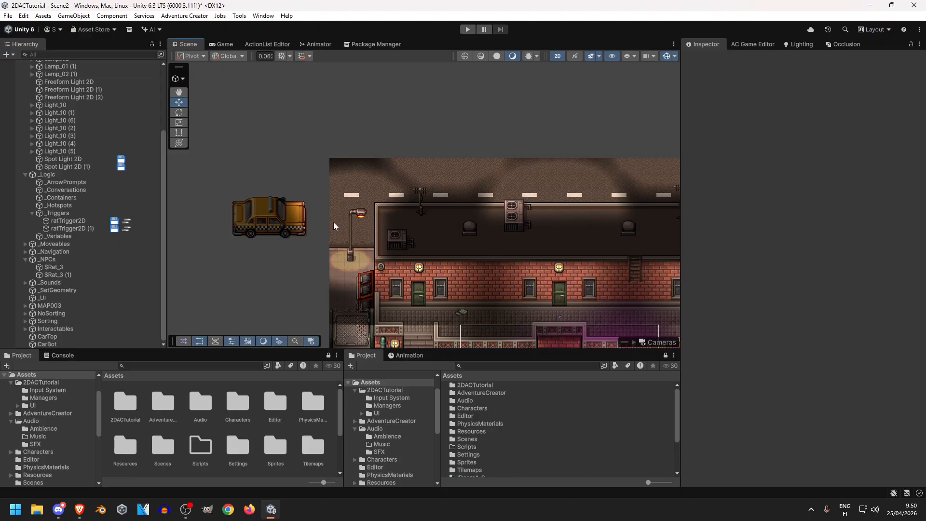
left_click(282, 218)
scroll(318, 219, "up", 3)
scroll(360, 220, "up", 1)
middle_click_drag(374, 213, 382, 242)
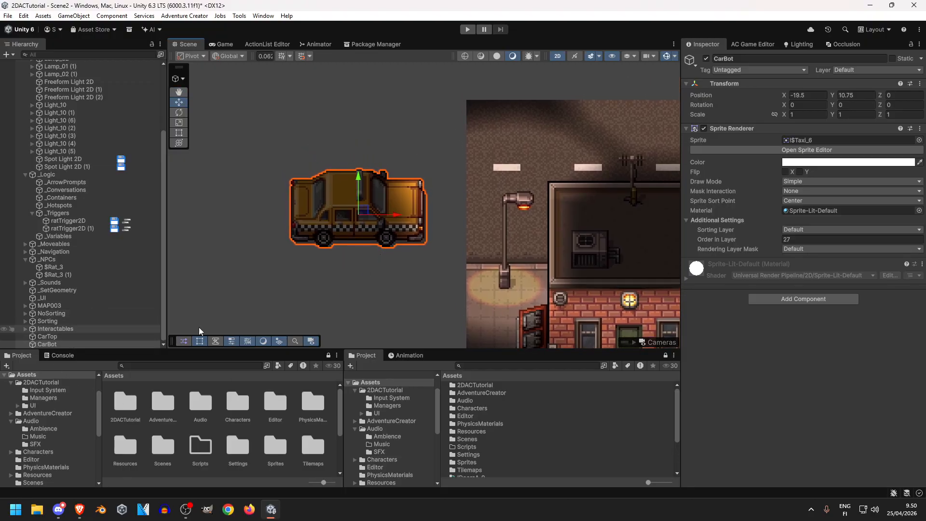
left_click(764, 302)
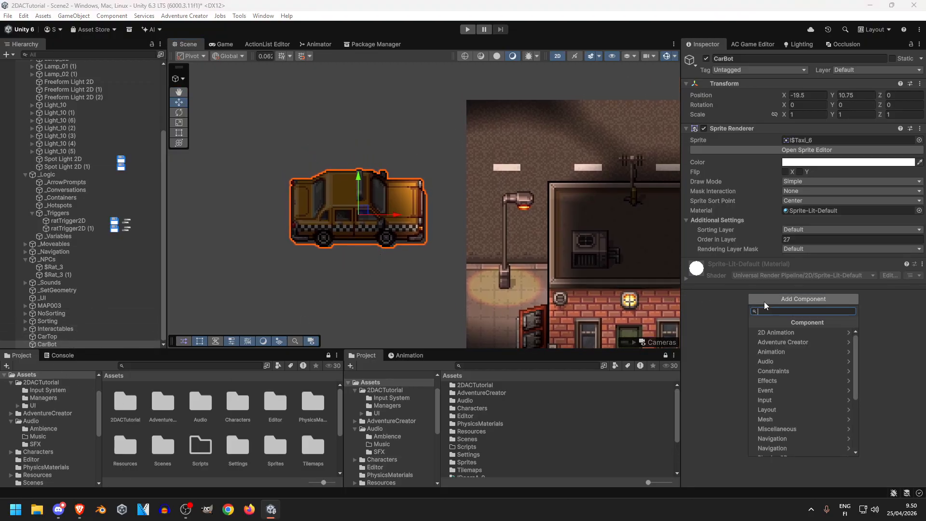
type("anima")
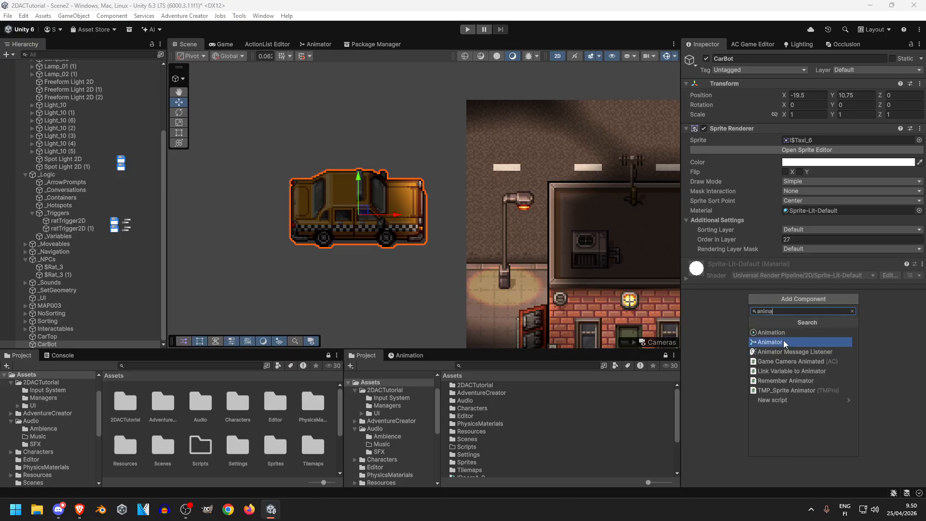
left_click(784, 342)
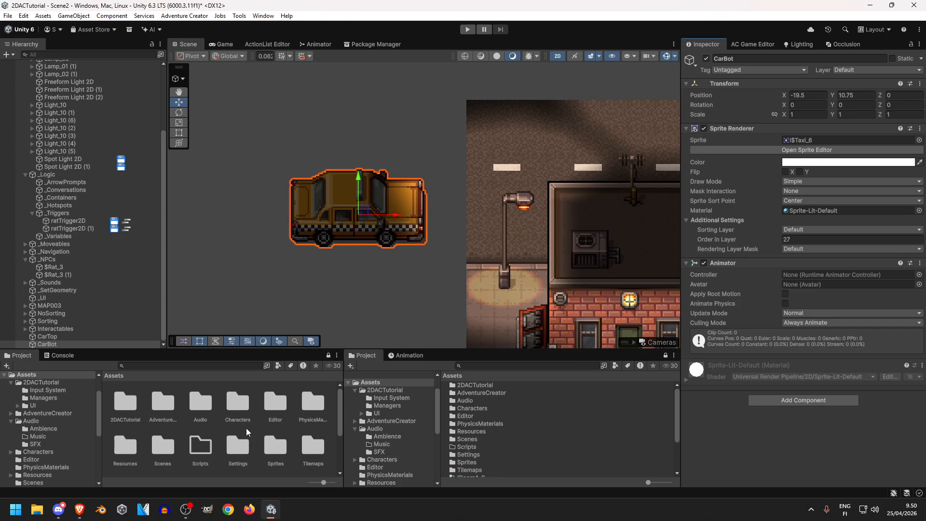
- Create an Animator Controller named CarBottom in the Assets folder and assign it as the controller of CarBot's Animator
scroll(215, 432, "down", 3)
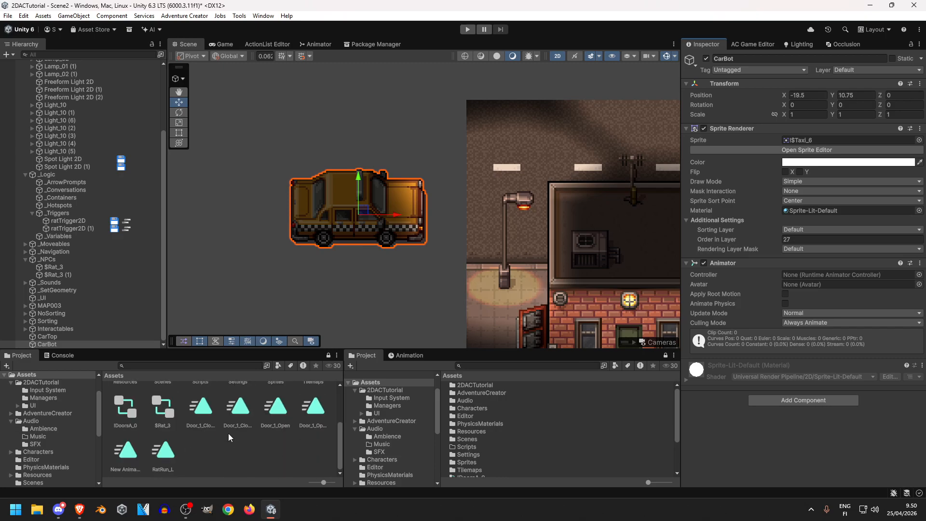
right_click(217, 450)
mouse_move(290, 186)
mouse_move(430, 248)
left_click(501, 244)
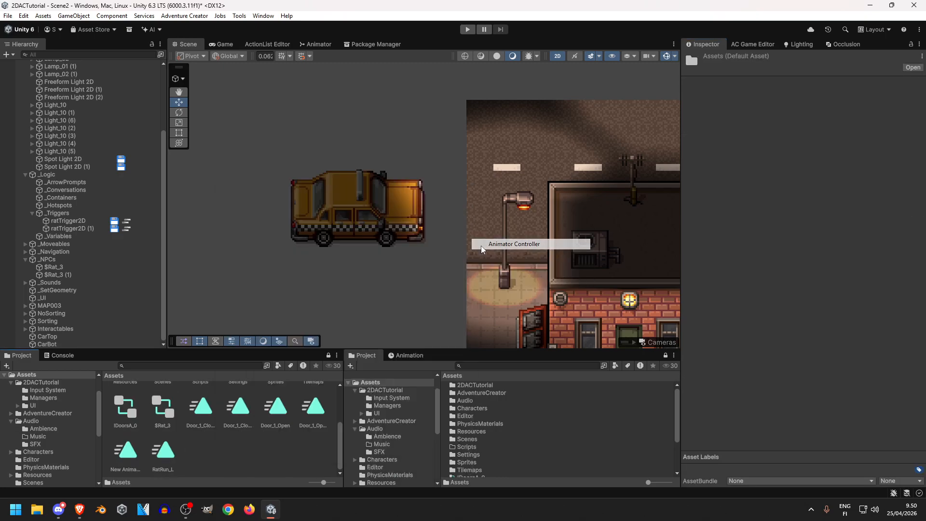
type("CarBottom")
key("Return")
scroll(237, 443, "up", 3)
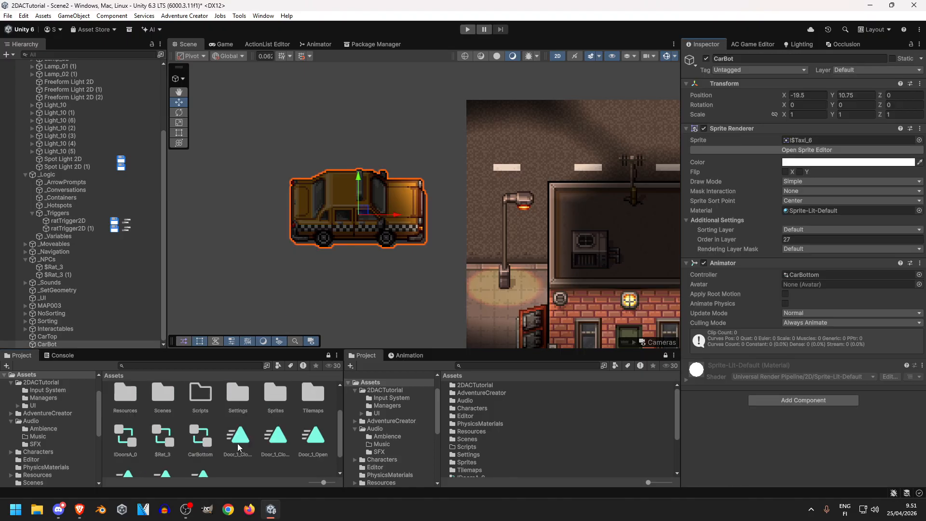
scroll(233, 447, "down", 3)
- Show the Animation window for the CarBot taxi and check the options for adding such a window to the layout
mouse_move(435, 254)
middle_mouse_down()
mouse_move(410, 279)
mouse_move(422, 251)
middle_mouse_up()
left_click(407, 356)
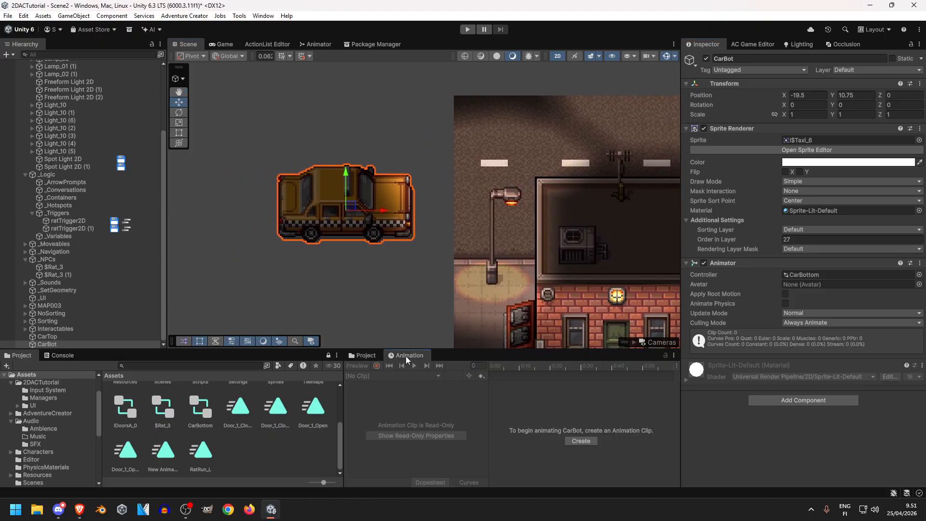
middle_click_drag(407, 208, 397, 237)
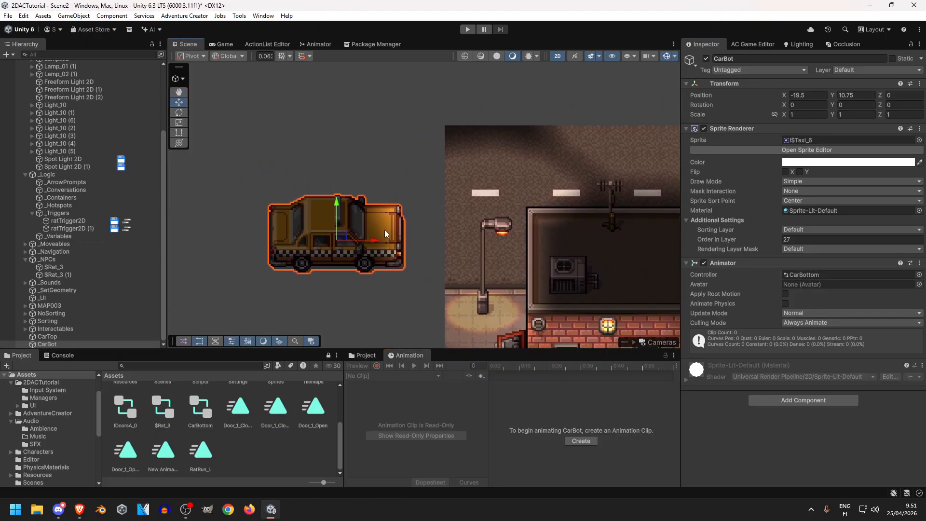
scroll(385, 234, "up", 3)
right_click(399, 356)
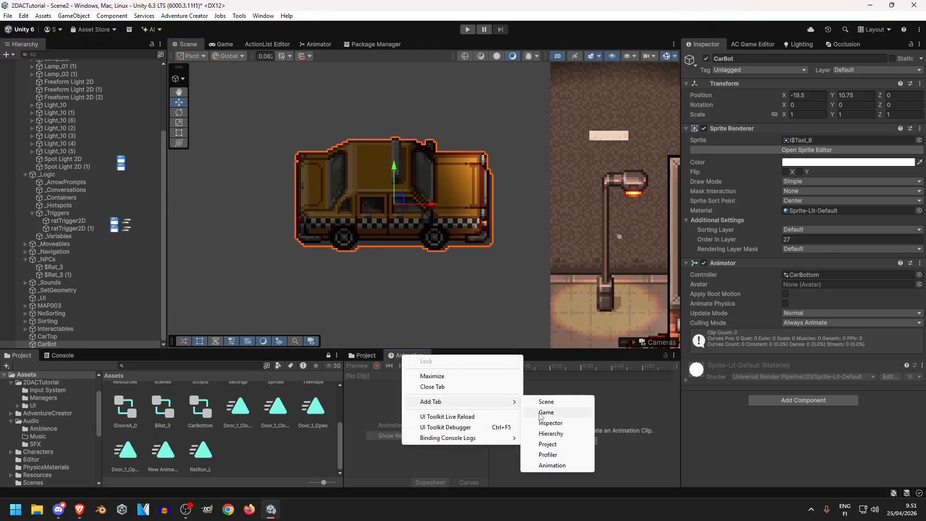
left_click(391, 358)
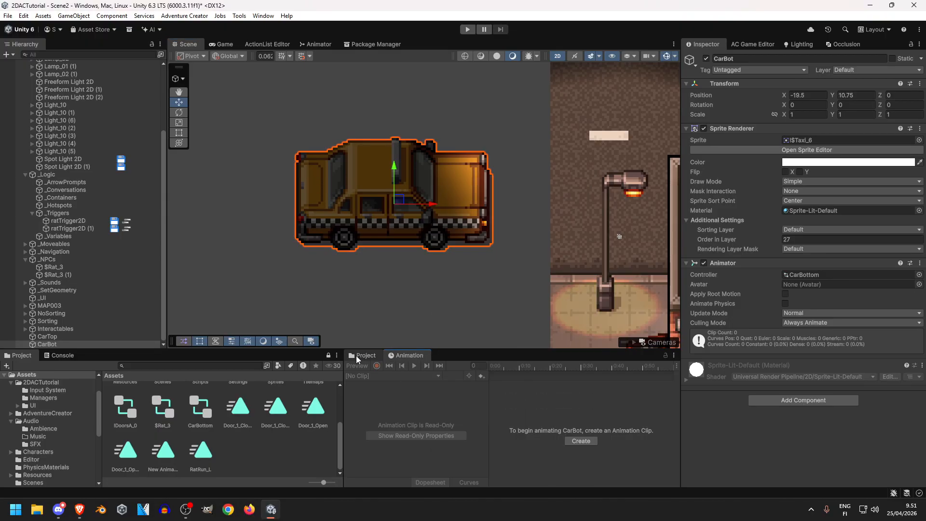
right_click(398, 357)
right_click(365, 357)
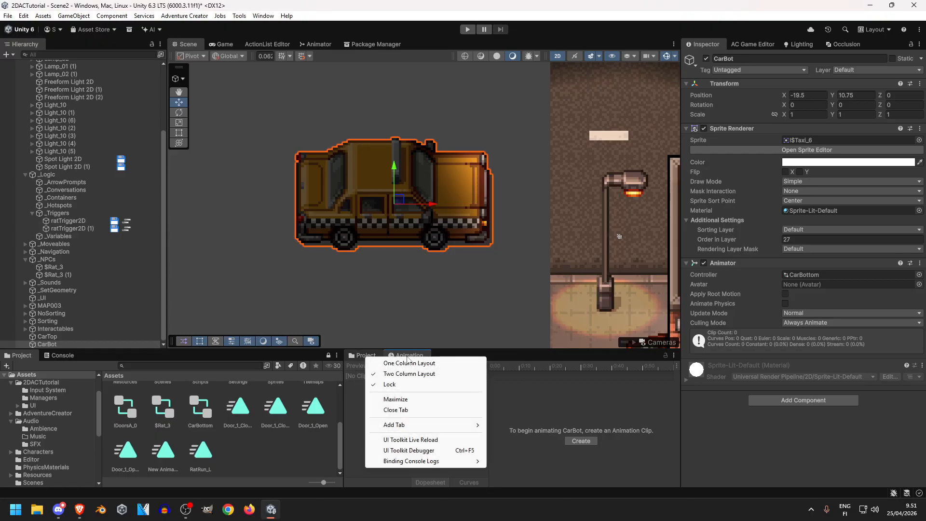
left_click(405, 354)
- Create an animation clip for CarBot and save it in the Assets folder as Car_Right1.anim
middle_click_drag(413, 271, 397, 294)
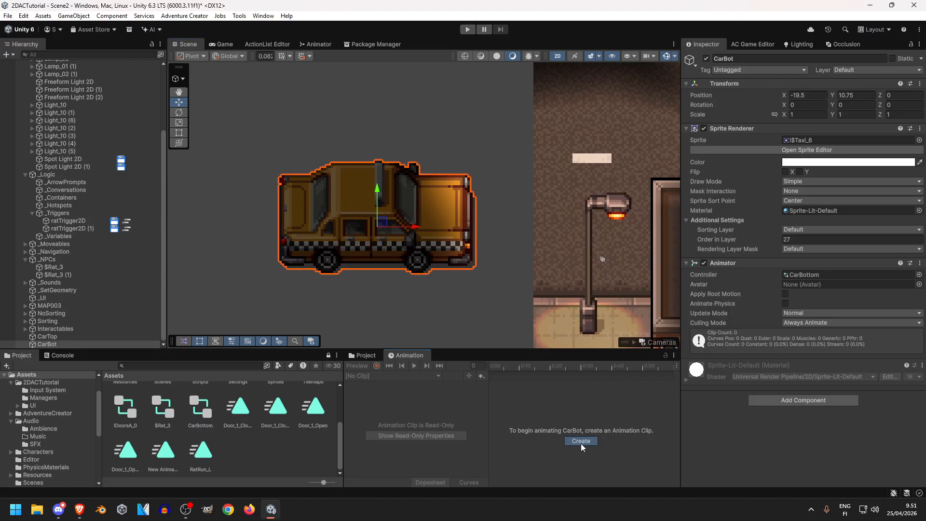
left_click_drag(328, 252, 252, 253)
type("Car_Right1.anim")
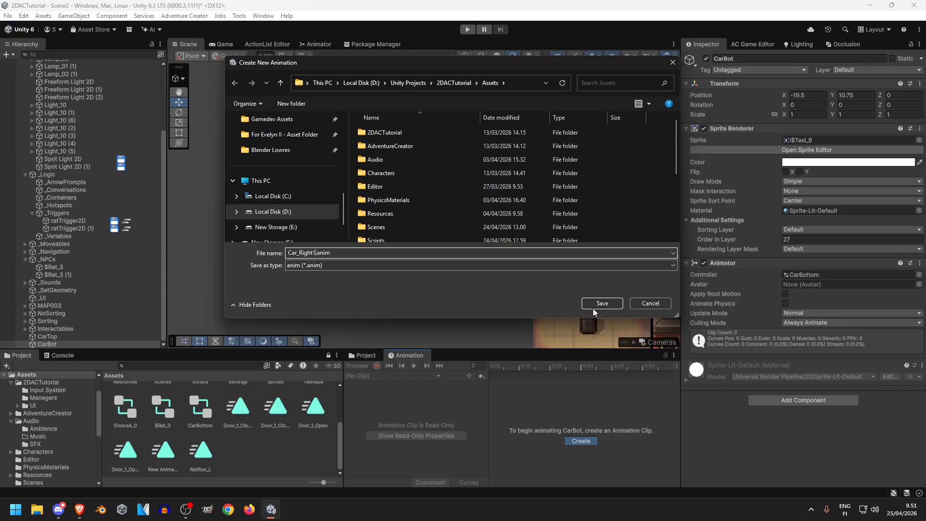
left_click(592, 305)
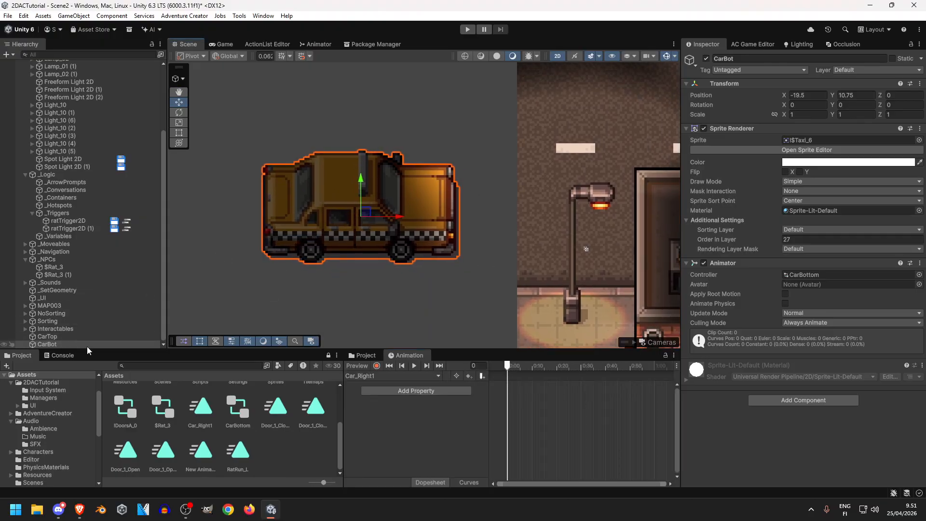
- Rename the CarBottom animator controller in the Assets folder as CarRight
left_click(238, 424)
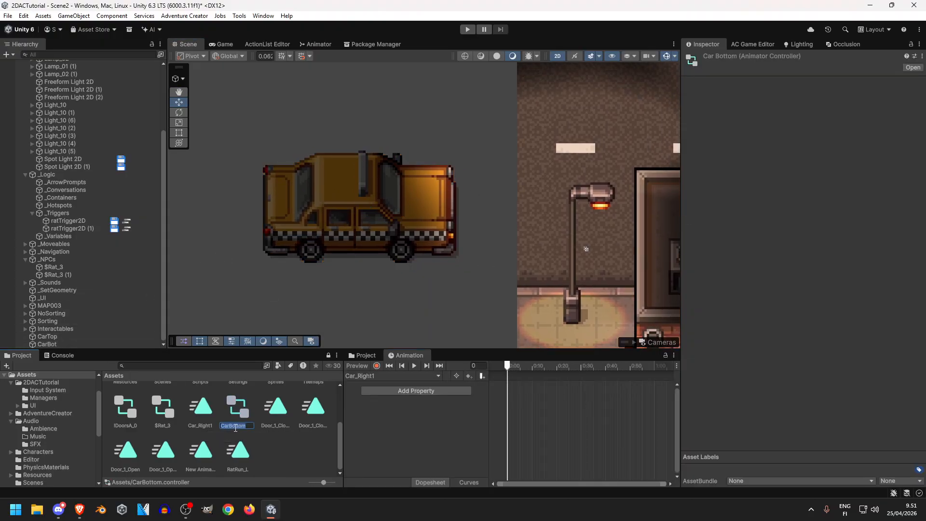
type("CarRight")
key("Return")
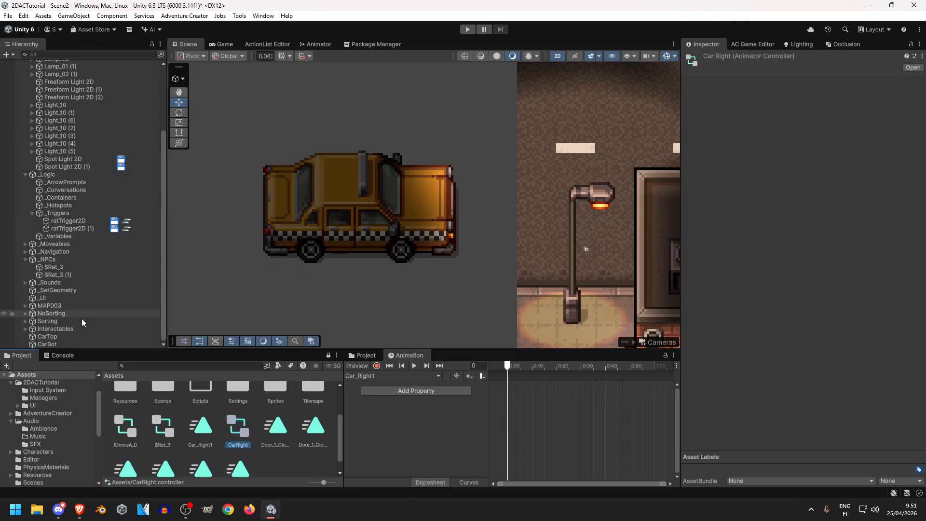
- Rename the CarBot object in the scene hierarchy as CarRight
left_click(46, 343)
left_click_drag(47, 345, 73, 355)
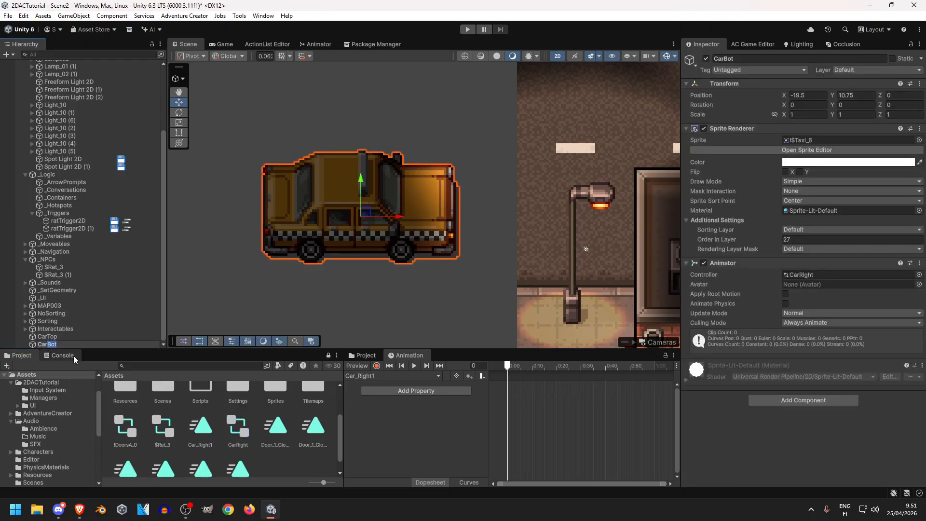
type("Right")
key("Return")
- Rename the CarTop object in the scene hierarchy as CarLeft
left_click(57, 338)
left_click(56, 339)
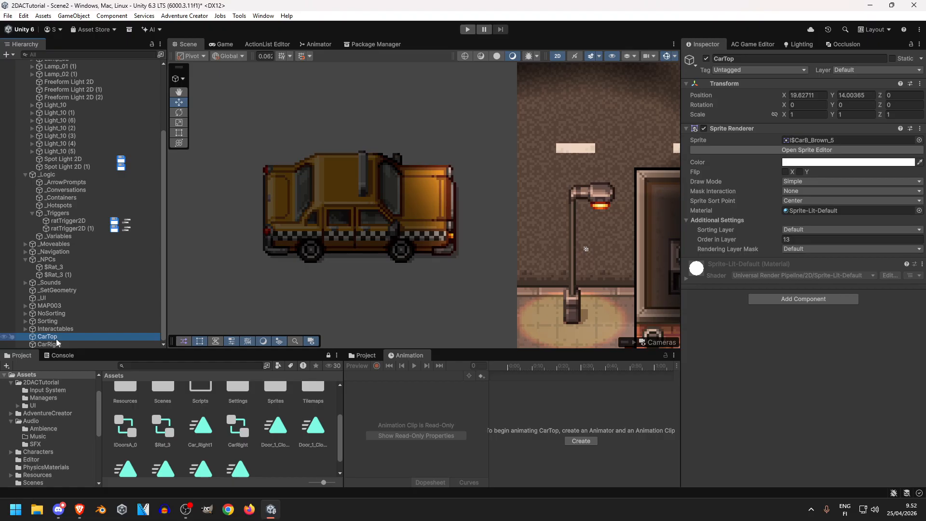
left_click_drag(45, 337, 51, 342)
type("rLeft")
key("Return")
- Add the taxi sprites !$Taxi_6 to !$Taxi_8 from the Vehicles folder as sprite keyframes in CarRight's Car_Right1 clip
left_click(50, 343)
middle_click_drag(345, 250, 332, 266)
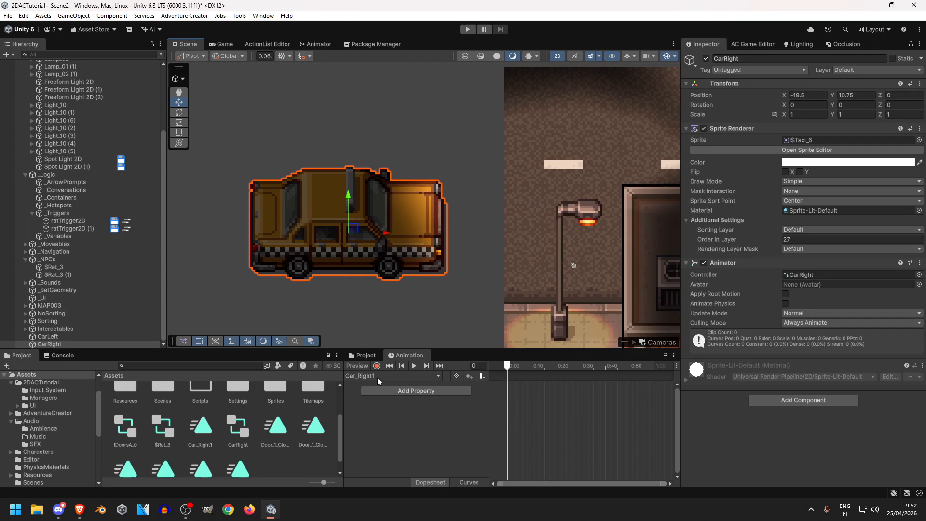
scroll(282, 449, "down", 1)
scroll(282, 458, "up", 3)
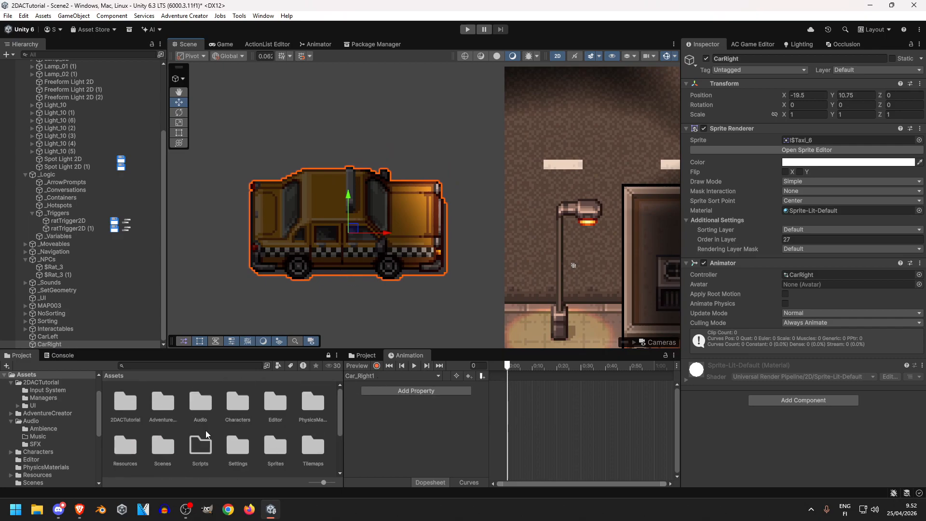
scroll(193, 426, "down", 1)
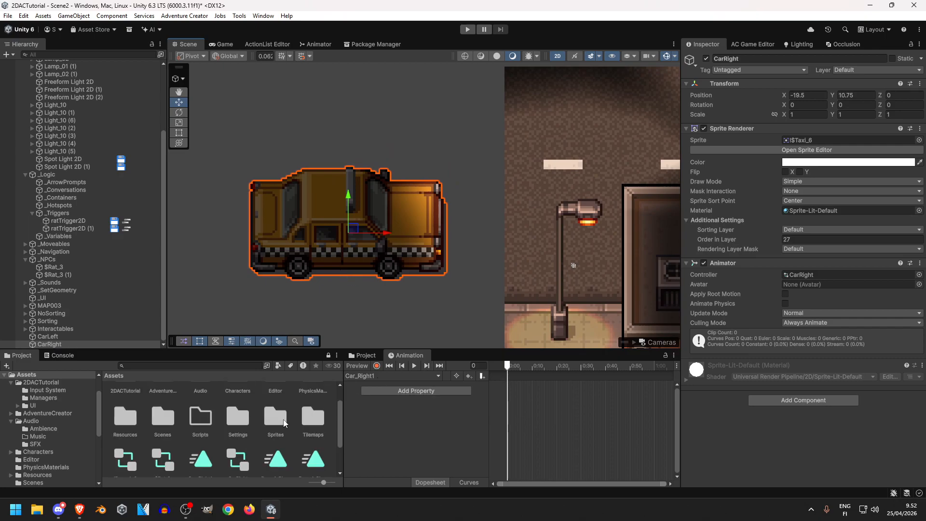
left_click(820, 139)
left_click(331, 356)
scroll(157, 445, "up", 1)
scroll(170, 452, "down", 1)
left_click(135, 431)
left_click(206, 429, "shift")
left_click_drag(130, 438, 556, 395)
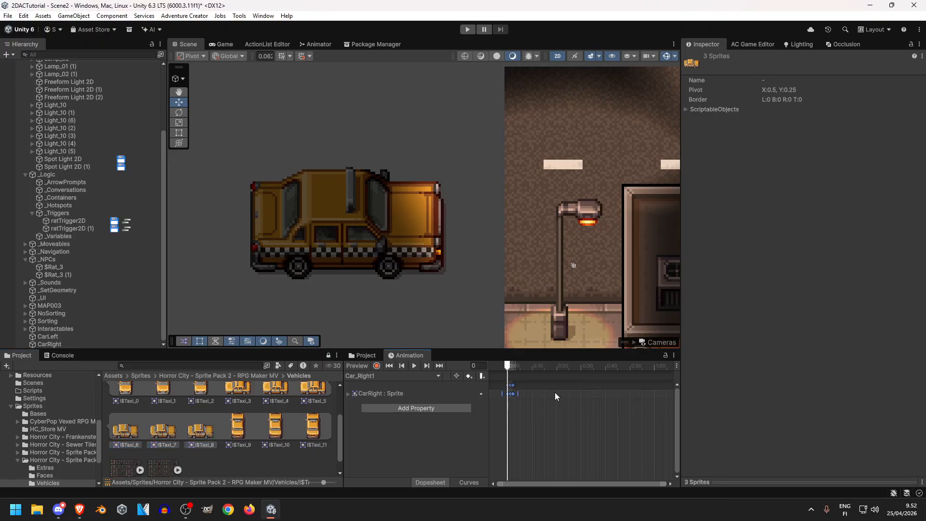
- Spread the Car_Right1 sprite keyframes out to frame 20 and preview the taxi's wheel animation
left_click(414, 365)
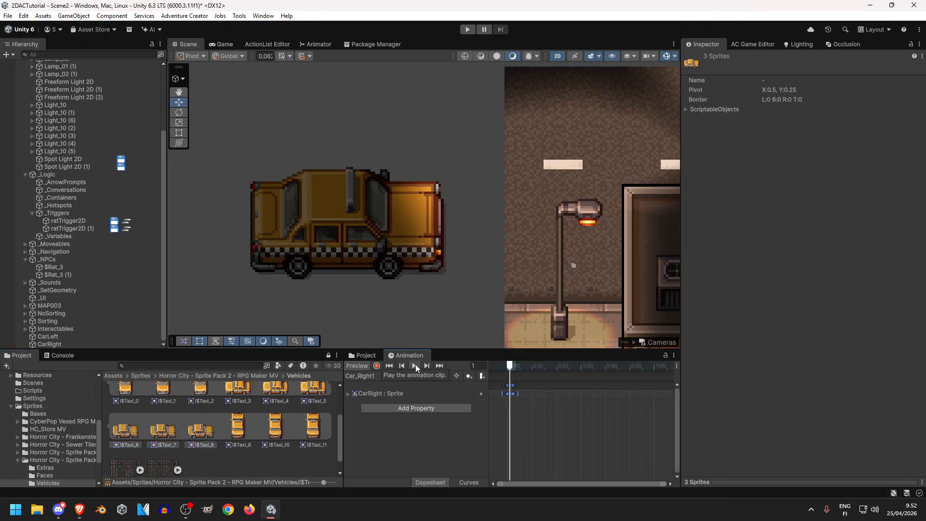
left_click(411, 365)
left_click_drag(518, 393, 566, 393)
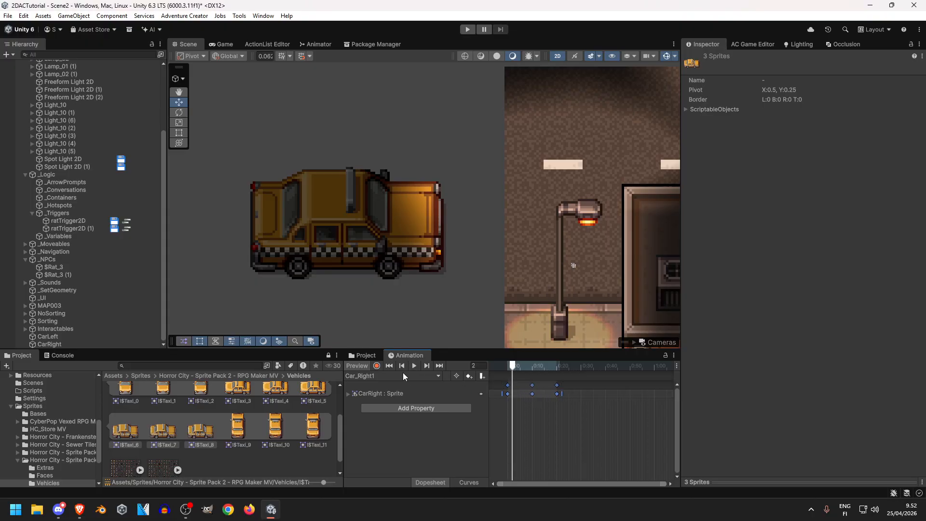
left_click(413, 366)
scroll(340, 292, "up", 2)
scroll(340, 290, "up", 5)
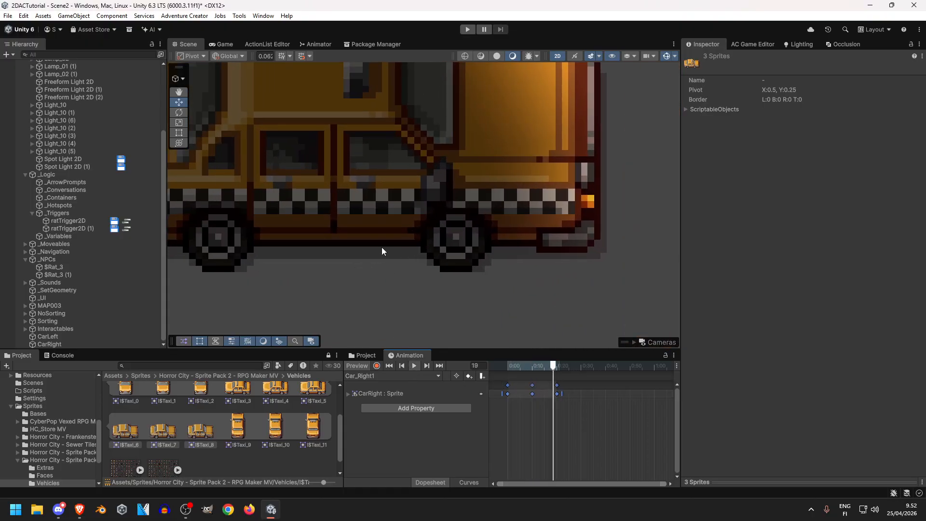
scroll(444, 297, "down", 6)
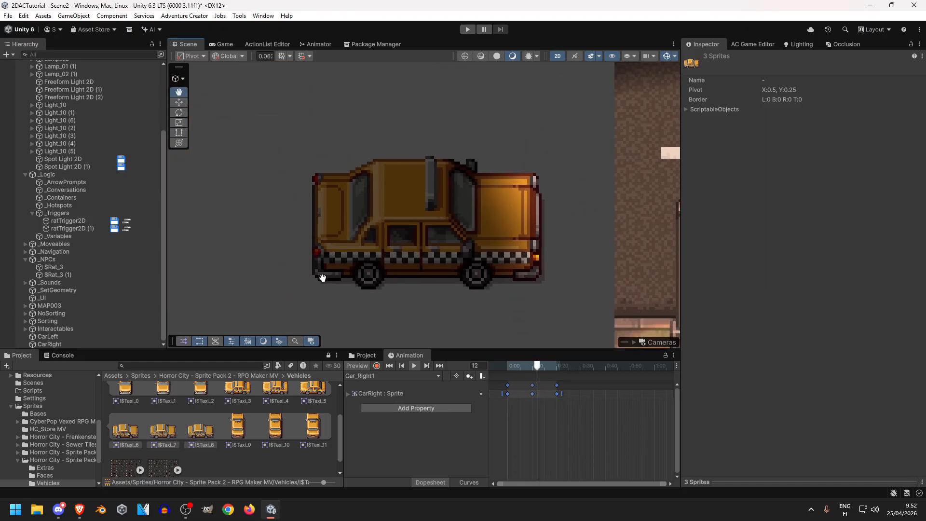
- Create a second animation clip for CarRight and save it in the Assets folder as Car_Right2.anim
left_click(462, 256)
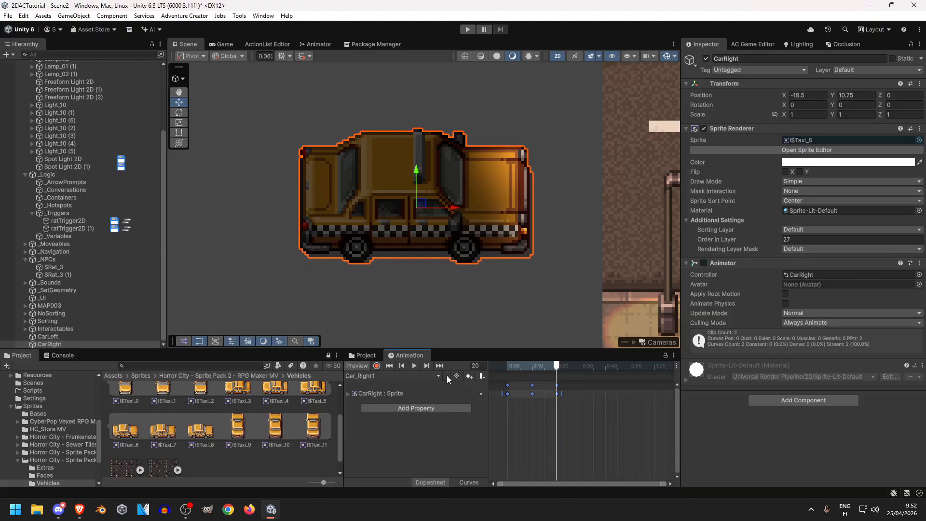
left_click(384, 377)
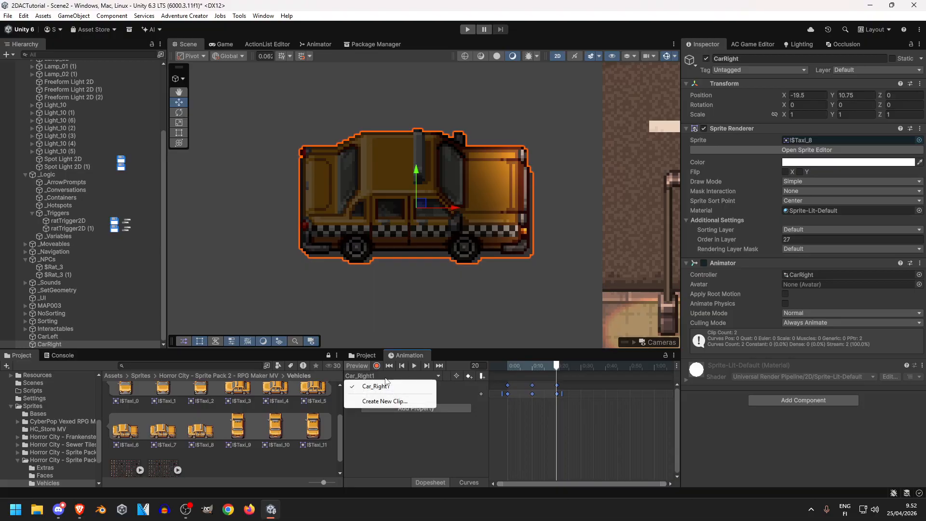
left_click(273, 473)
scroll(274, 471, "up", 3)
left_click(328, 401)
left_click(423, 226)
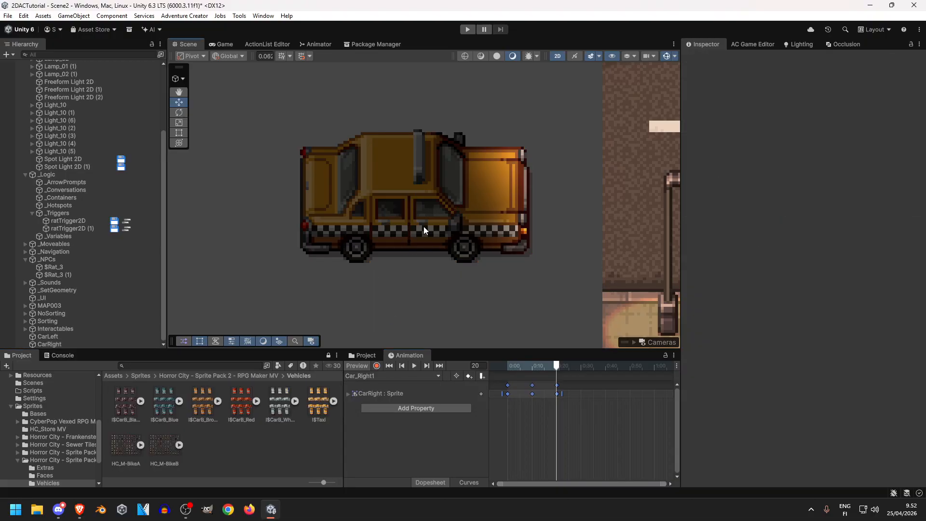
middle_click_drag(424, 227, 397, 280)
left_click(389, 378)
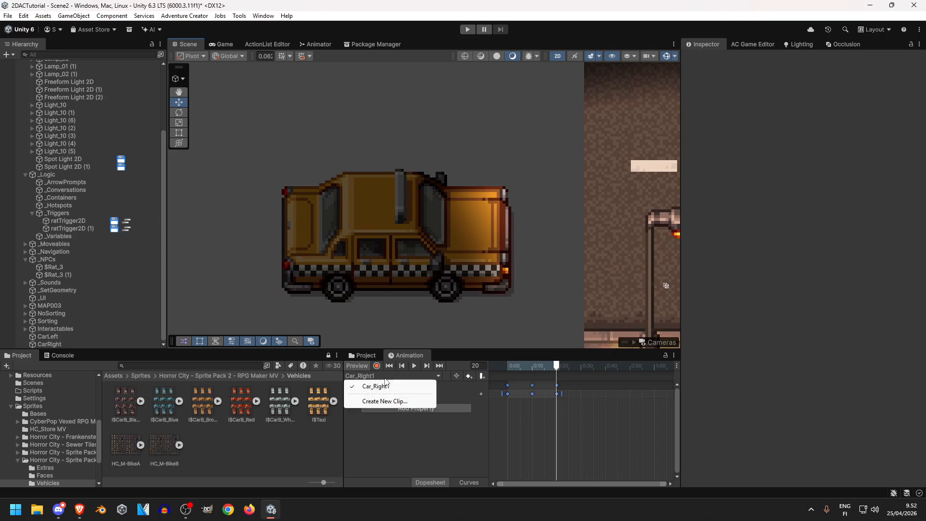
left_click(381, 403)
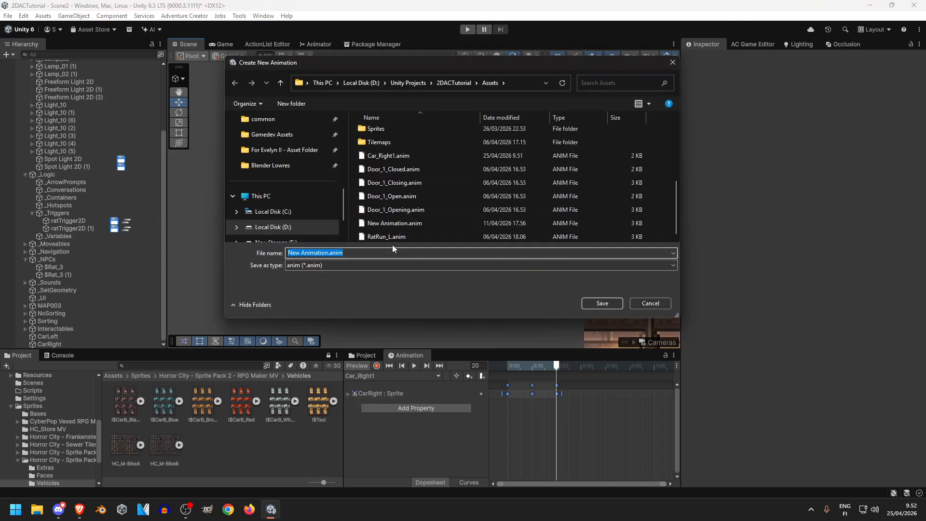
left_click(389, 155)
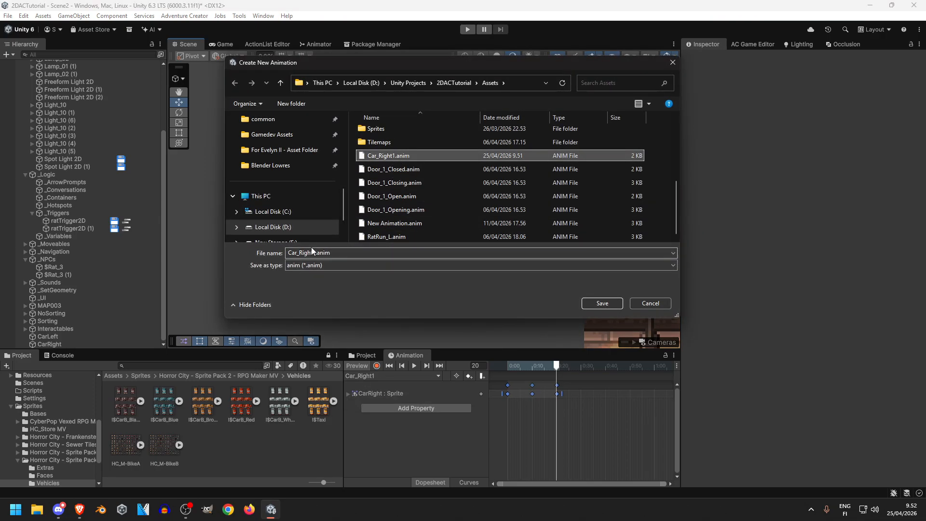
left_click_drag(313, 253, 316, 254)
type("2")
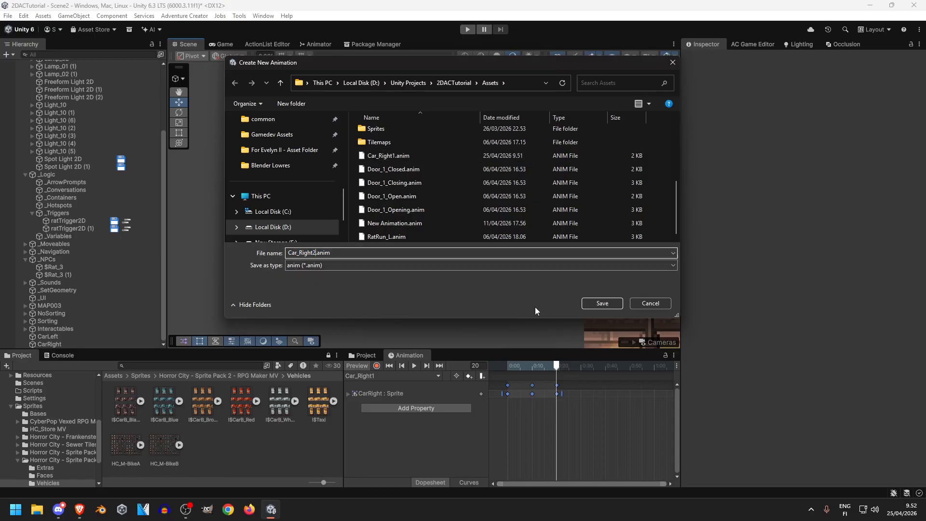
left_click(601, 303)
- Add the white car sprites !$CarB_White_6 to !$CarB_White_8 as sprite keyframes in the Car_Right2 clip
left_click(295, 401)
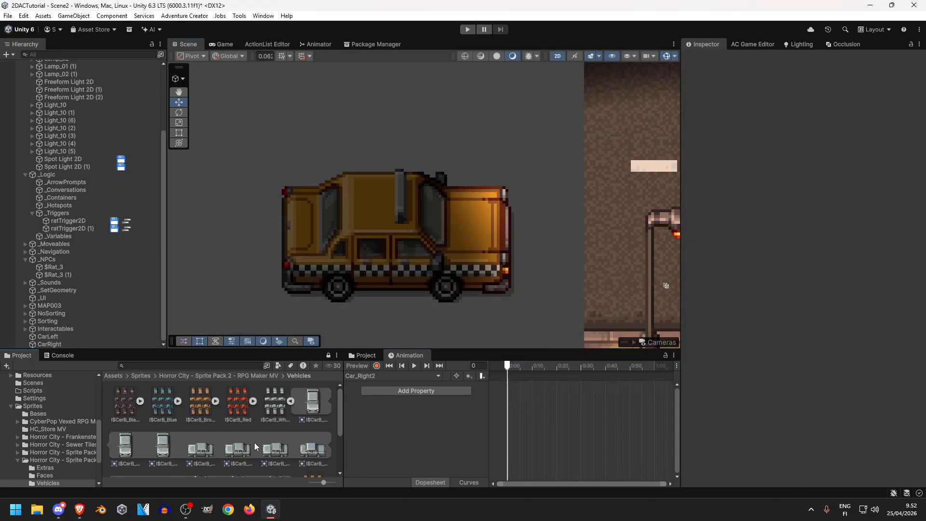
scroll(254, 440, "down", 2)
scroll(315, 402, "up", 1)
left_click(312, 424)
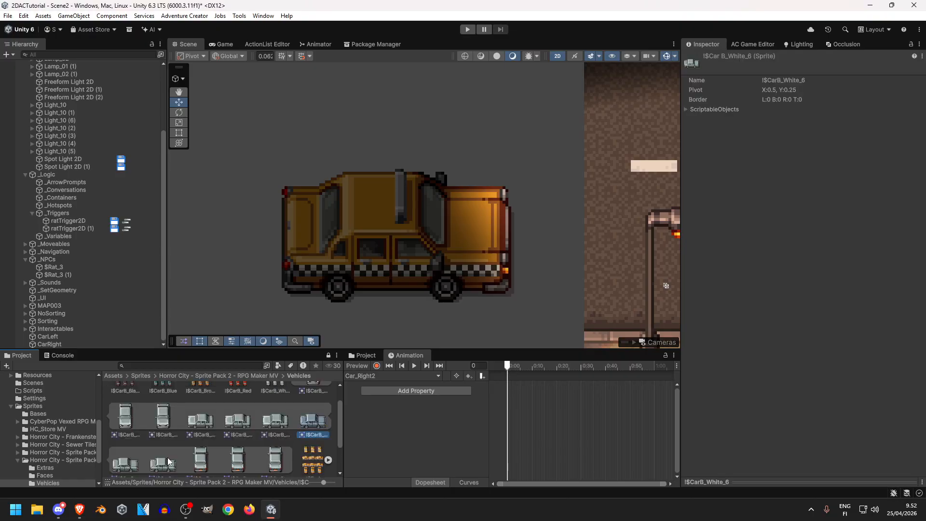
left_click(167, 458, "shift")
left_click_drag(315, 418, 577, 411)
- Spread the Car_Right2 sprite keyframes out to frame 20 and preview the white car's animation
left_click_drag(519, 390, 565, 389)
key("space")
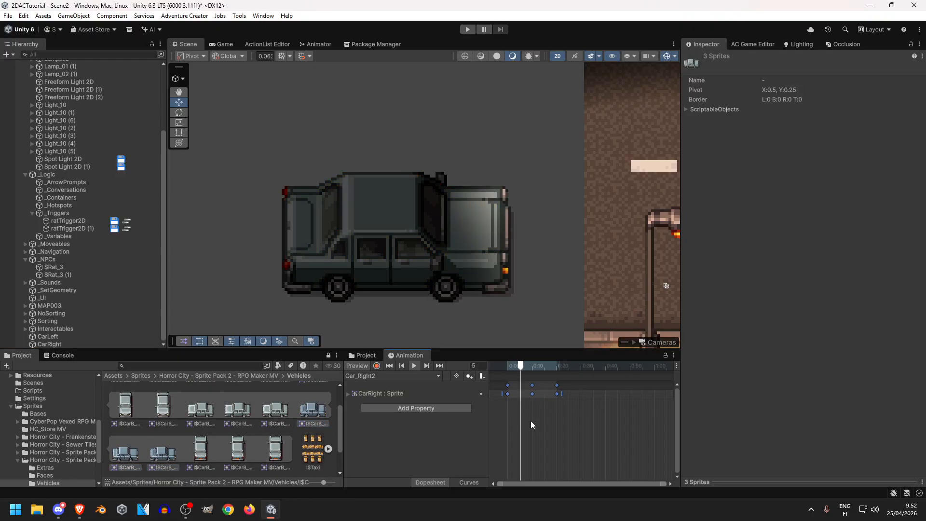
scroll(253, 443, "up", 1)
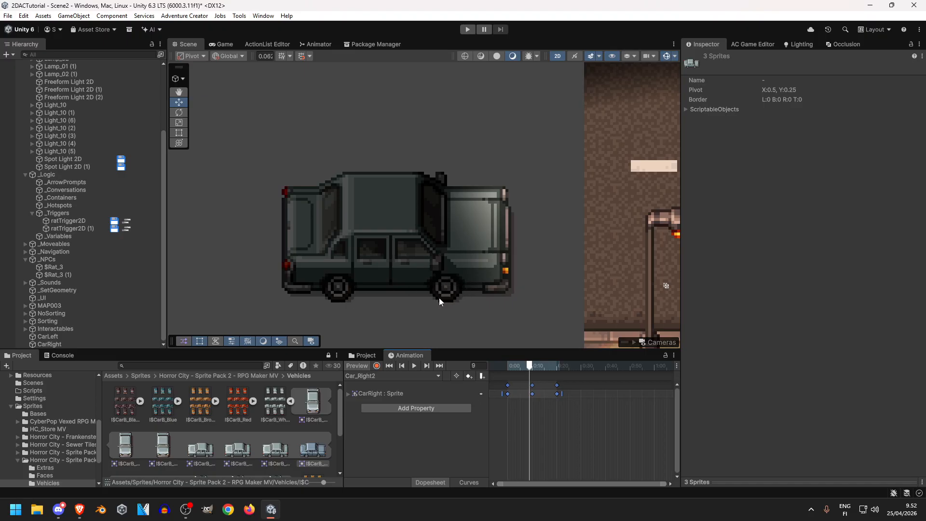
middle_click_drag(499, 268, 483, 266)
scroll(314, 424, "down", 2)
scroll(304, 415, "up", 2)
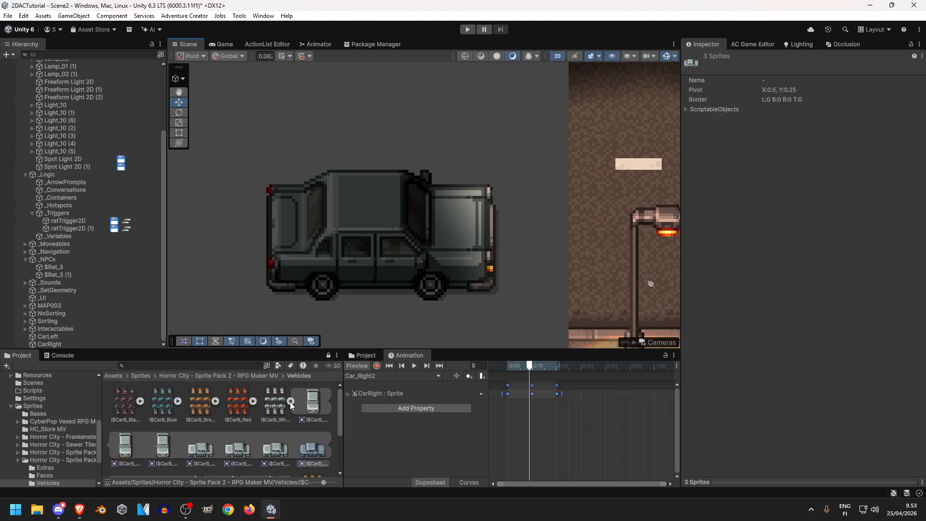
- Collapse the white car's sprite sheet and check the list of CarRight's animation clips
left_click(291, 402)
left_click(377, 377)
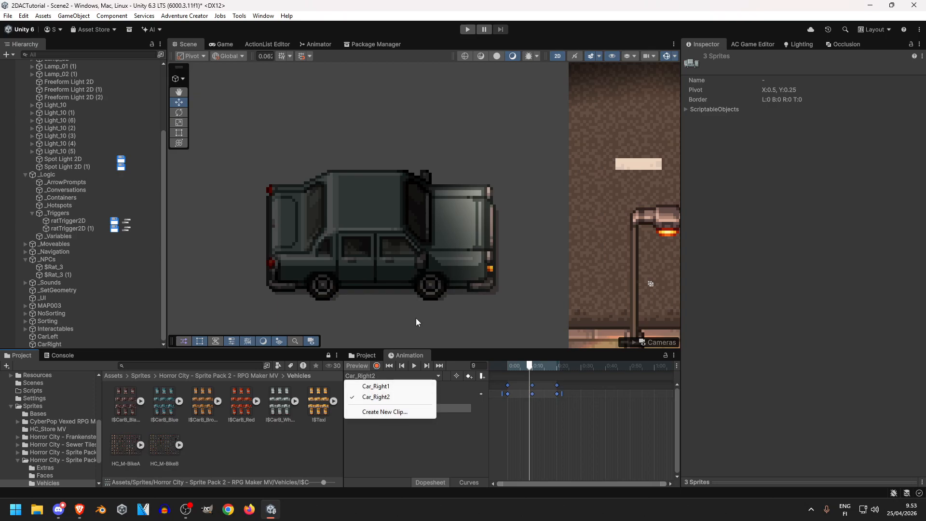
left_click(398, 320)
- Try moving CarRight across the street to X 19.08, and undo the move
middle_click_drag(399, 317, 377, 299)
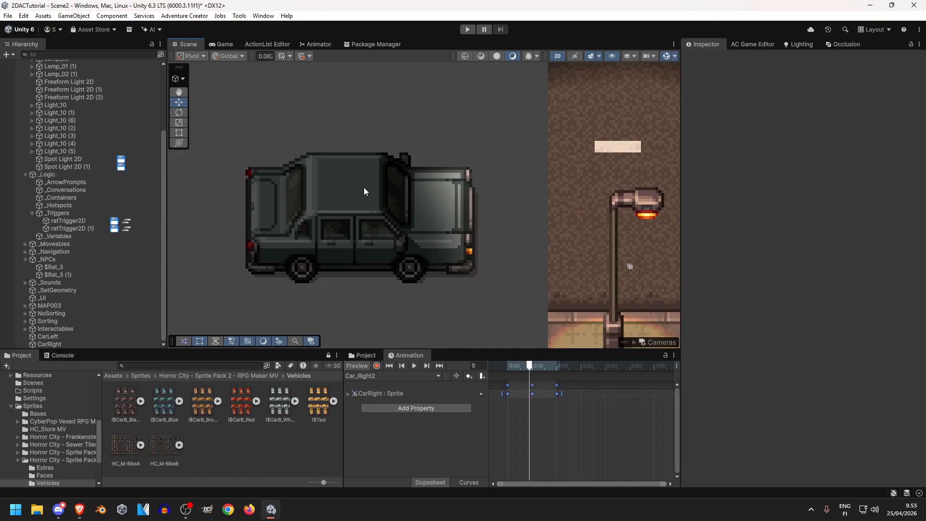
scroll(388, 182, "down", 6)
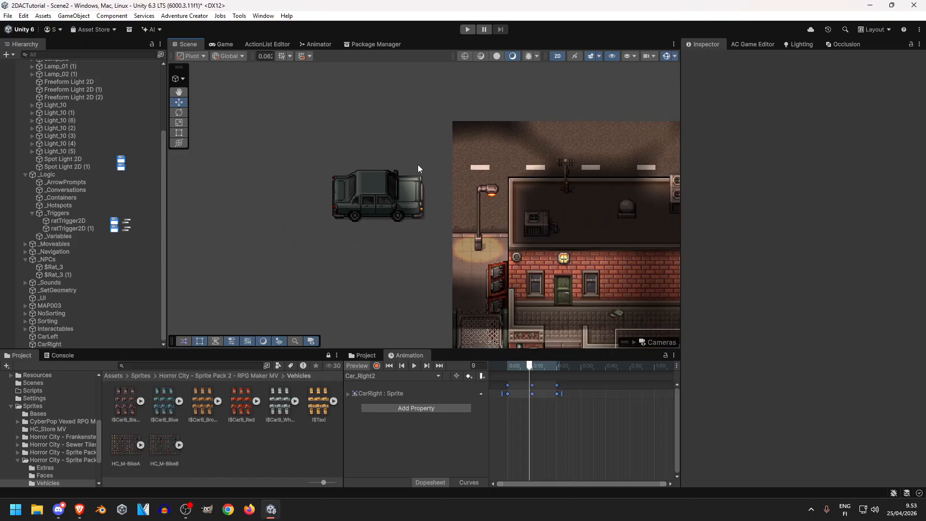
left_click(368, 234)
middle_click_drag(431, 245, 251, 251)
scroll(362, 260, "down", 7)
middle_click_drag(361, 260, 270, 257)
scroll(256, 251, "down", 2)
scroll(256, 251, "down", 1)
left_click_drag(201, 247, 625, 247)
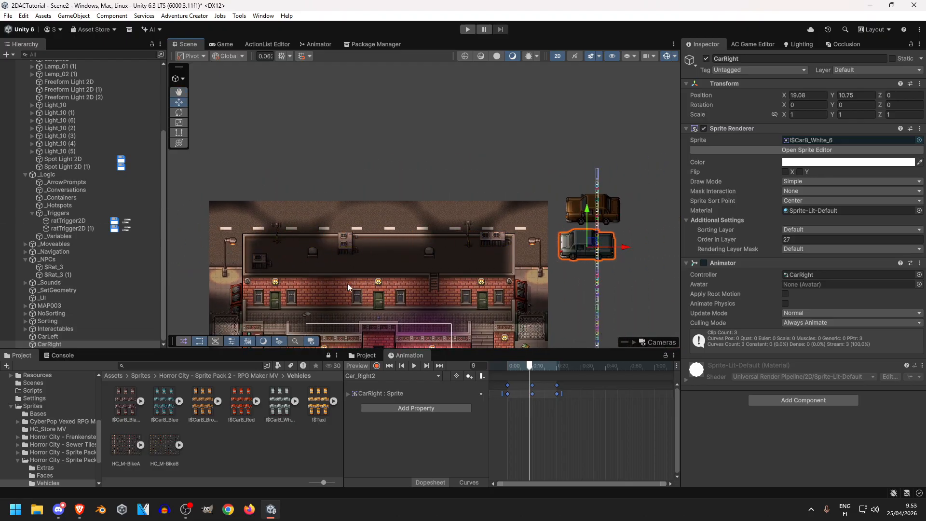
key("ctrl+z")
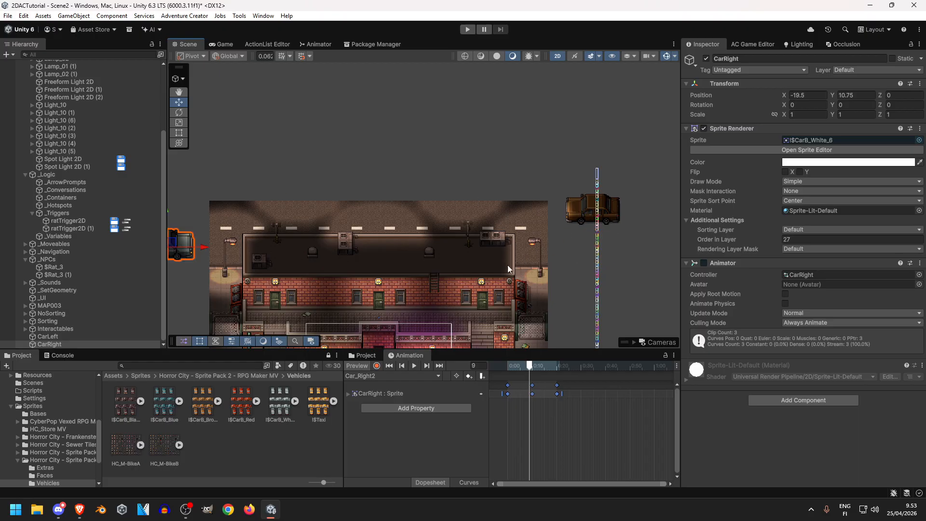
key("f")
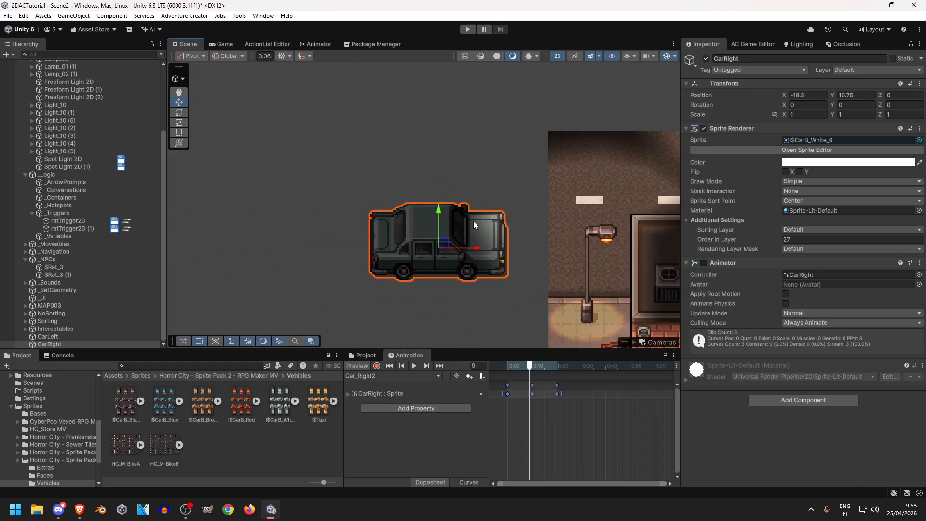
scroll(357, 275, "down", 5)
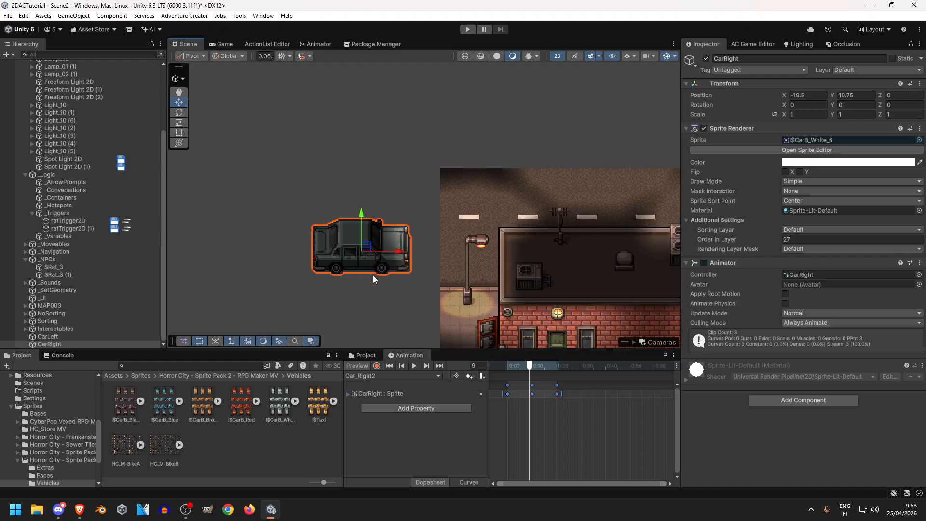
scroll(372, 275, "up", 5)
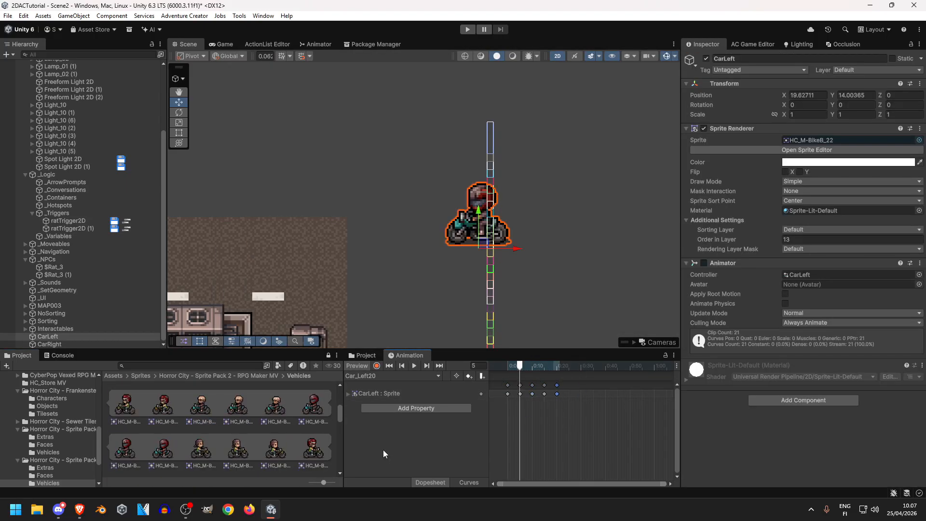
- Review the list of CarLeft's animation clips and show the Car_Left1 clip
left_click(383, 376)
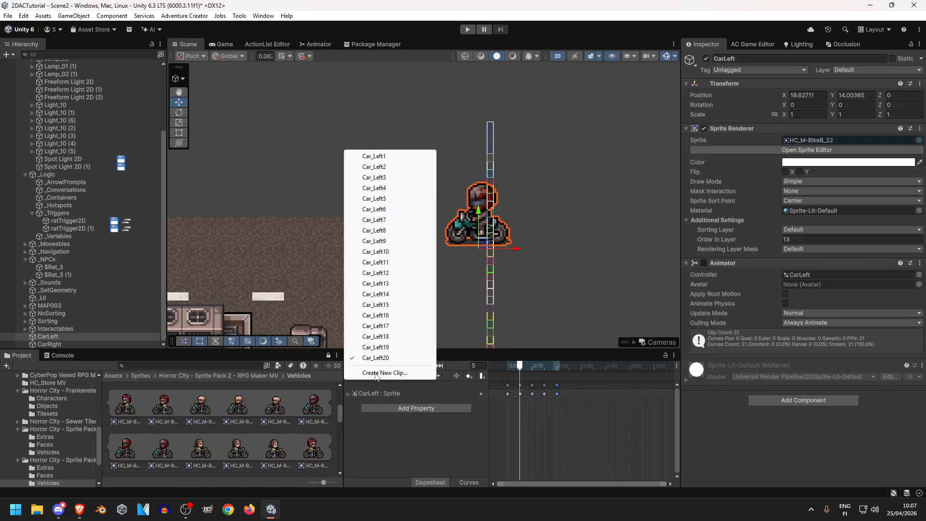
left_click(462, 278)
middle_click_drag(416, 279, 527, 228)
left_click(562, 190)
left_click(479, 244)
left_click(532, 205)
left_click(384, 375)
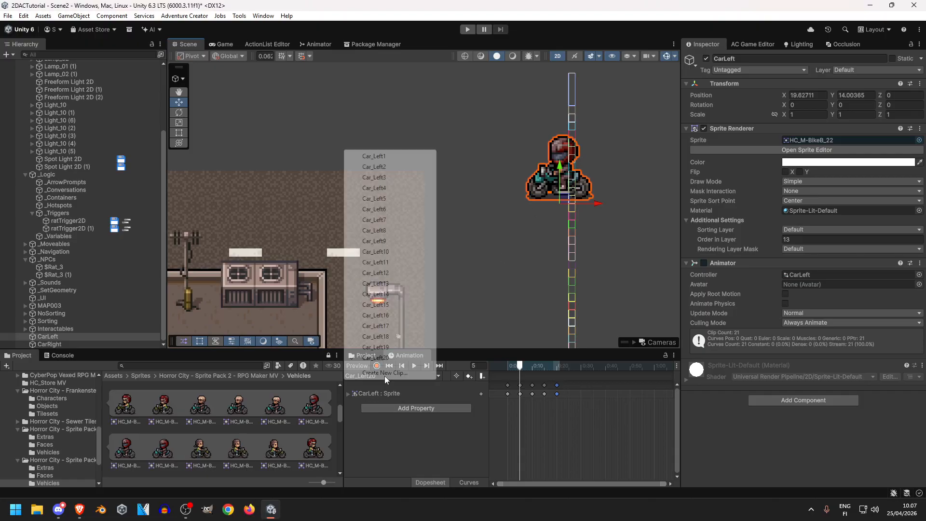
left_click(387, 155)
middle_click_drag(469, 256, 524, 243)
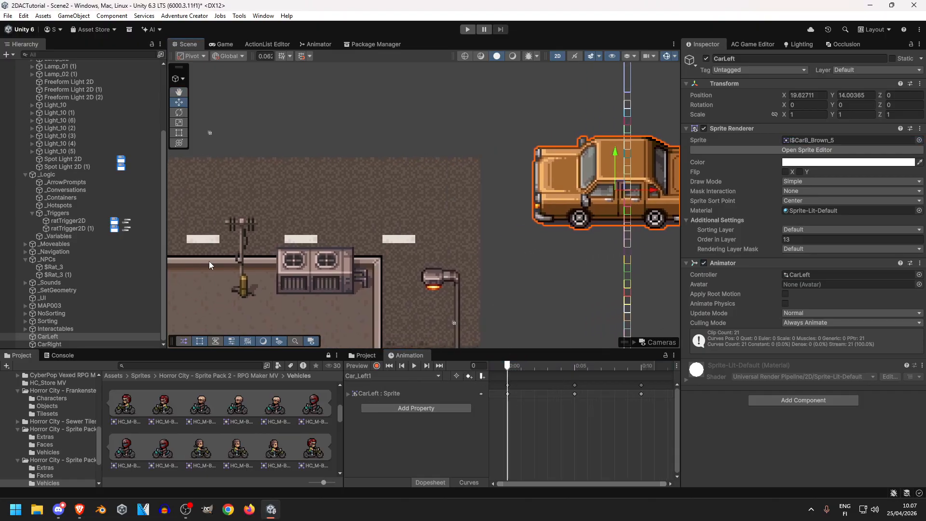
- Try moving the brown CarLeft car over the road to about X 13.92, Y 13.83
middle_click_drag(391, 207, 361, 222)
left_click_drag(623, 205, 431, 216)
left_click_drag(401, 168, 401, 171)
left_click(394, 374)
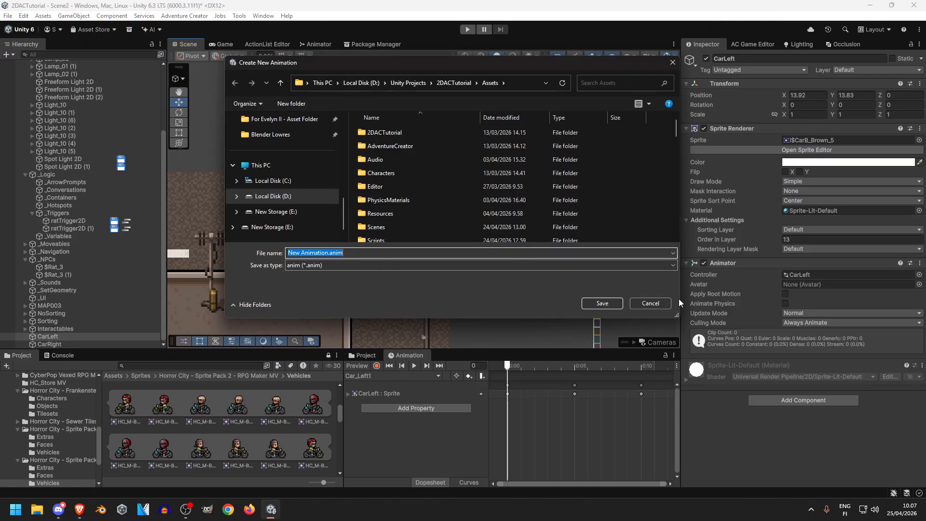
left_click(652, 303)
left_click(383, 373)
left_click(653, 302)
- Switch CarLeft to the Car_Left19 clip and preview the motorcycle animation
left_click(405, 375)
left_click(399, 368)
left_click(414, 365)
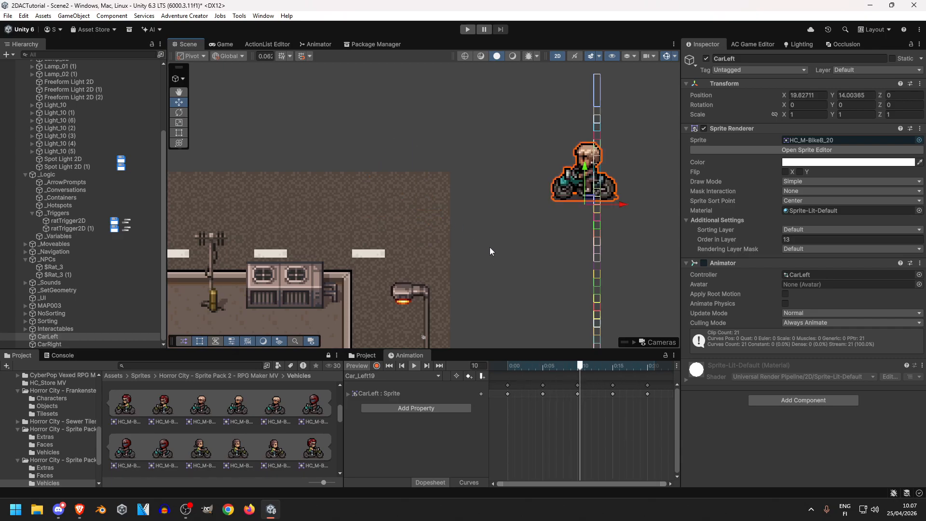
- View the playing motorcycle animation against the street at wider and closer scale, and end the preview
scroll(491, 261, "down", 5)
scroll(461, 275, "down", 1)
middle_click_drag(461, 274, 511, 247)
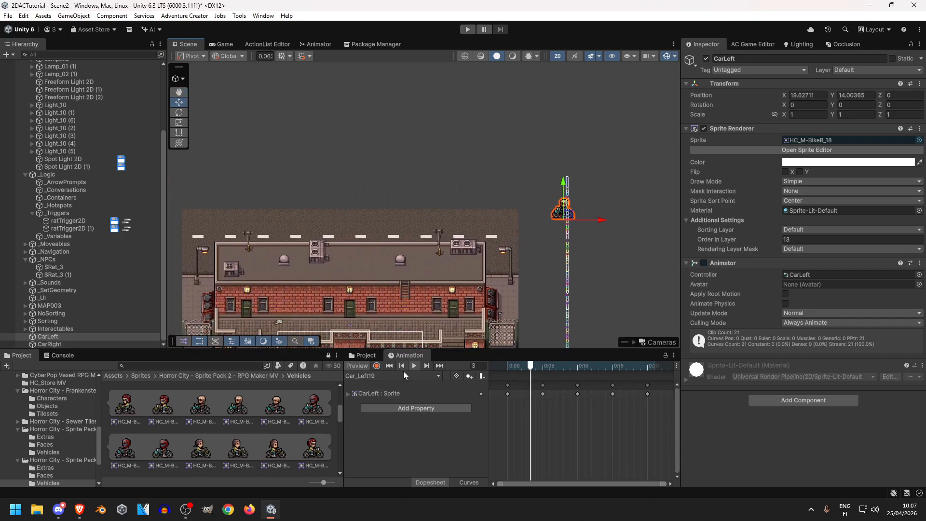
middle_click_drag(591, 207, 563, 217)
scroll(562, 217, "up", 8)
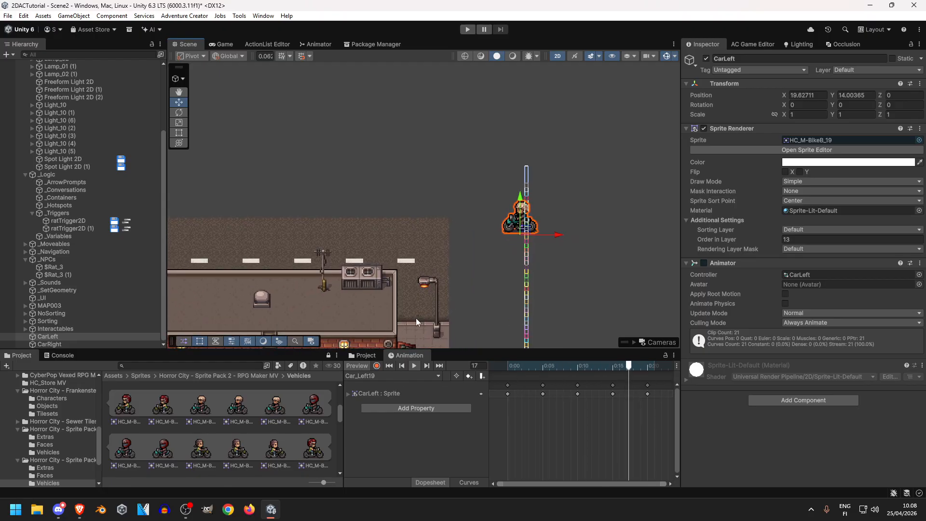
left_click(562, 217)
left_click(64, 229)
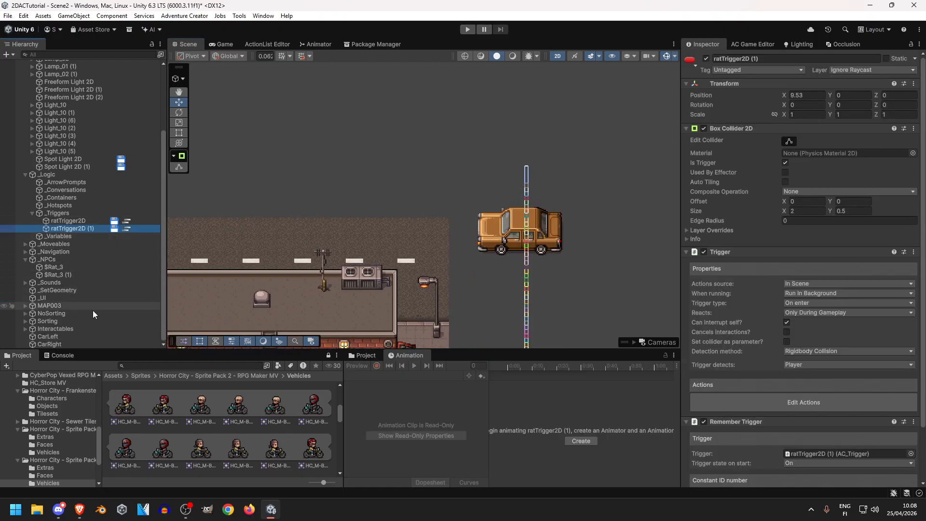
- Test CarLeft at the edge of the road, and place it just off the street at about X 18.45, Y 13.89
left_click(491, 220)
scroll(507, 224, "up", 5)
left_click_drag(567, 239, 450, 242)
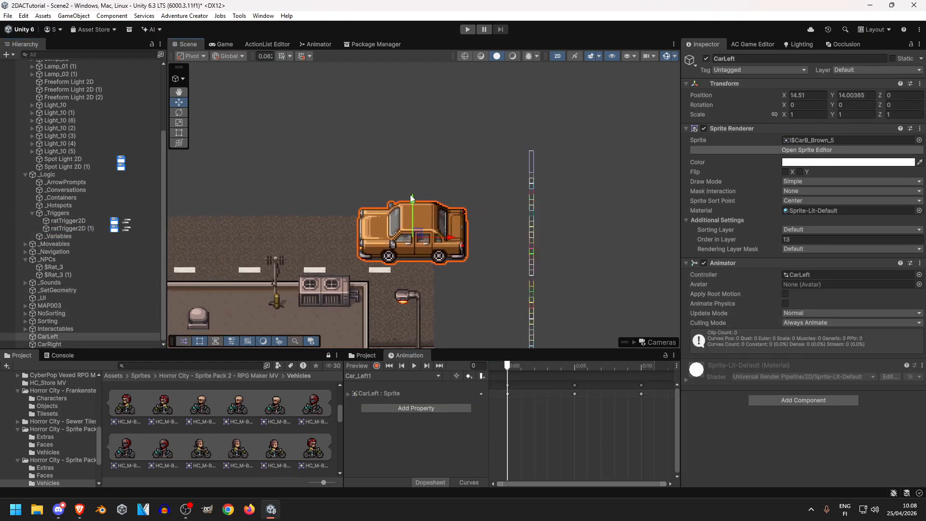
left_click_drag(412, 196, 412, 200)
left_click_drag(447, 247, 533, 247)
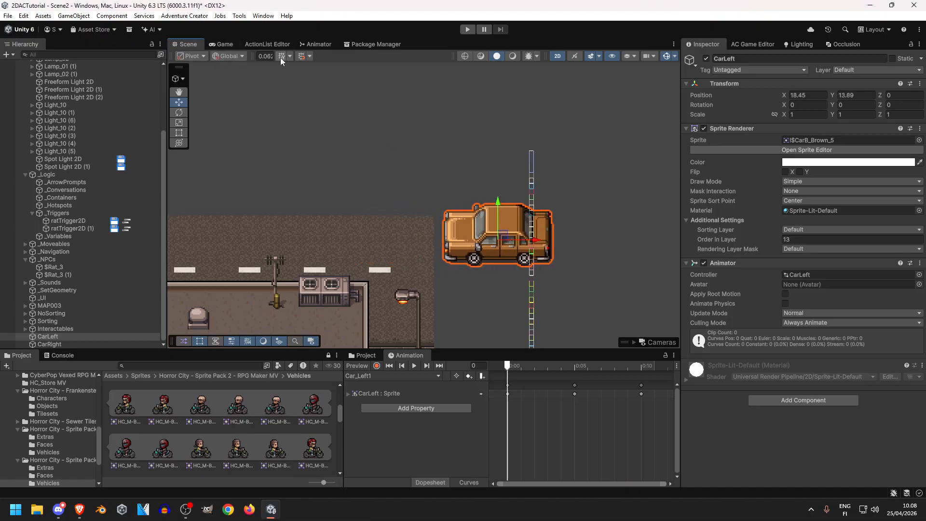
- Turn on snapping and place CarRight just off the opposite end of the street at X -18.375, Y 11.0625
left_click(302, 56)
left_click(360, 117)
middle_click_drag(247, 156, 569, 104)
middle_click_drag(246, 148, 571, 141)
left_click(339, 229)
left_click_drag(368, 247, 474, 250)
left_click_drag(428, 210, 433, 204)
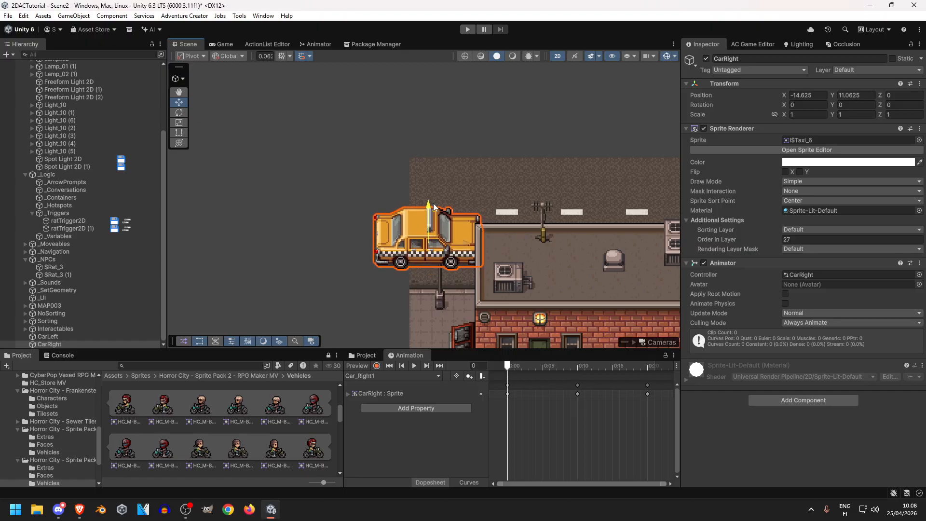
left_click_drag(469, 252, 387, 250)
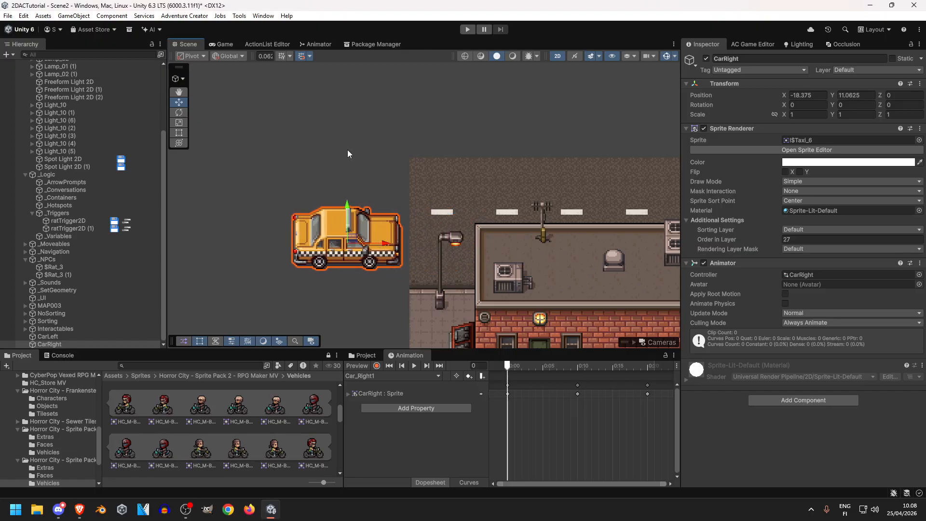
left_click(309, 56)
left_click(363, 111)
left_click(453, 167)
- Try CarRight over the road with snapping on, and park it off the street at X -18.375, Y 10.9375
middle_click_drag(499, 162, 354, 198)
scroll(378, 199, "down", 6)
scroll(378, 198, "up", 1)
left_click(205, 218)
middle_click_drag(227, 208, 277, 190)
left_click_drag(276, 190, 330, 215)
left_click_drag(307, 176, 308, 169)
left_click_drag(324, 207, 265, 207)
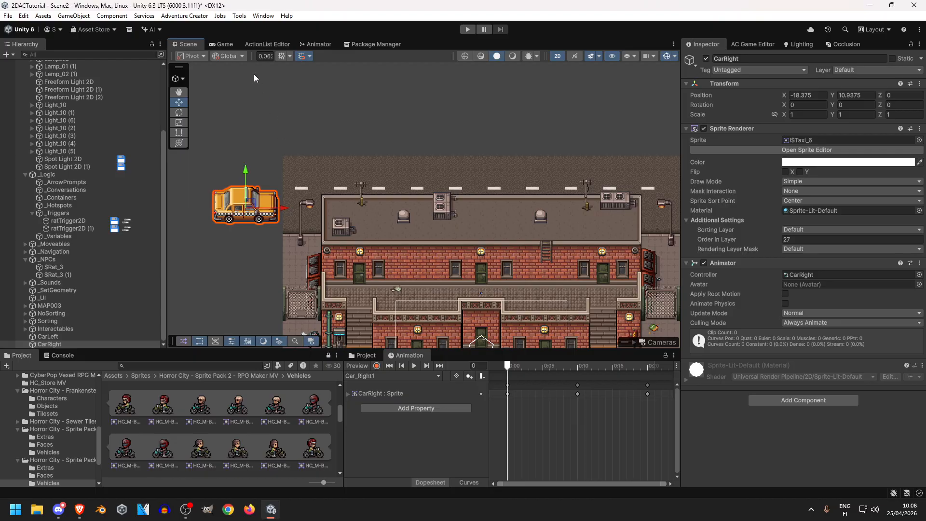
left_click(308, 57)
left_click(361, 116)
left_click(331, 143)
- Duplicate the Lights cutscene and name the copy CarBottom
mouse_move(433, 167)
middle_mouse_down()
mouse_move(300, 180)
mouse_move(426, 183)
middle_mouse_up()
middle_click_drag(277, 171, 317, 159)
scroll(79, 193, "up", 4)
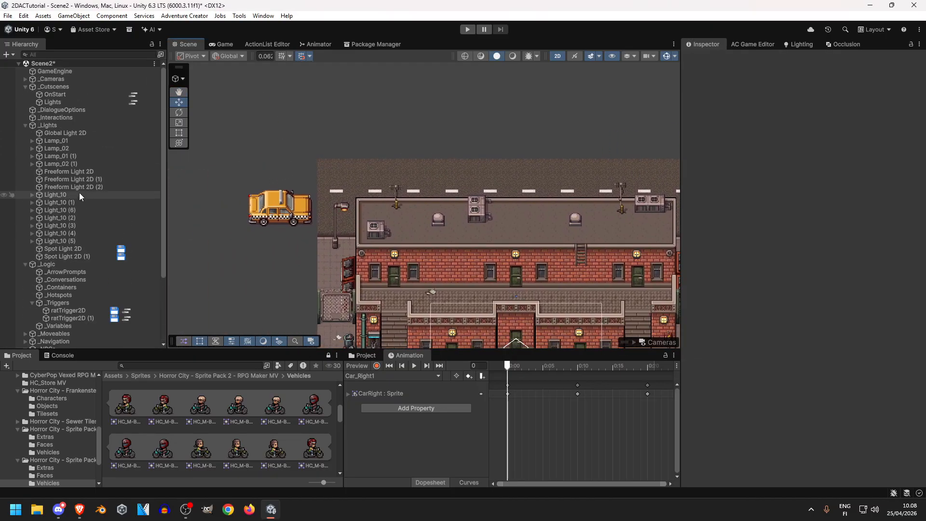
left_click(59, 100)
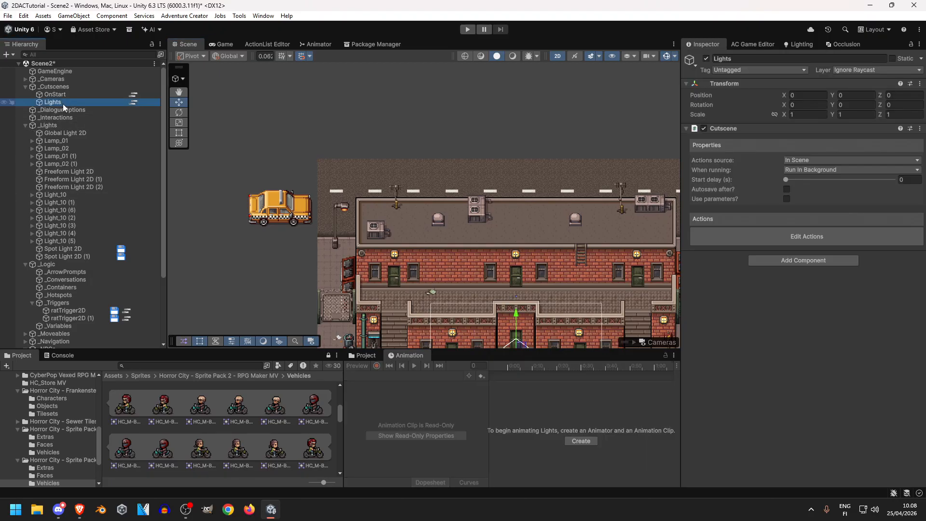
key("ctrl+d")
type("CarBottom")
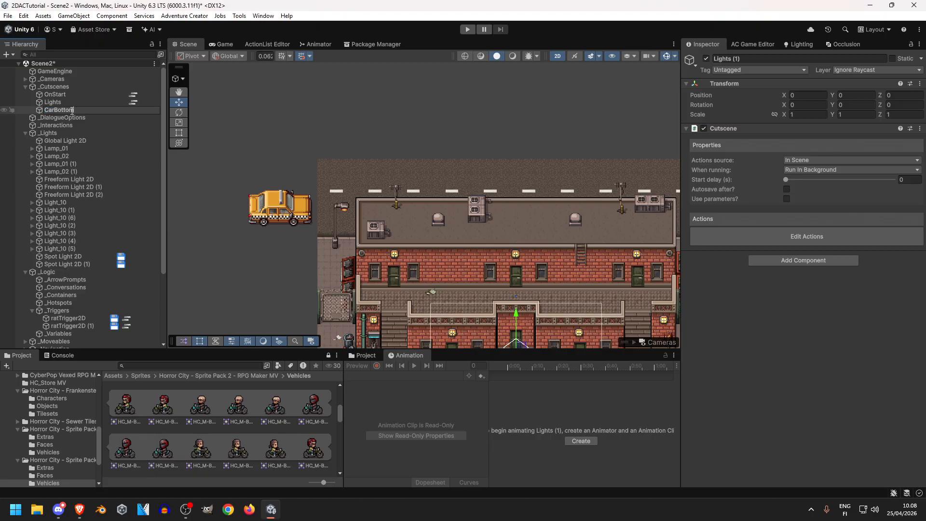
key("Return")
- Open the CarBottom cutscene's action list and delete all of its copied actions
left_click(133, 109)
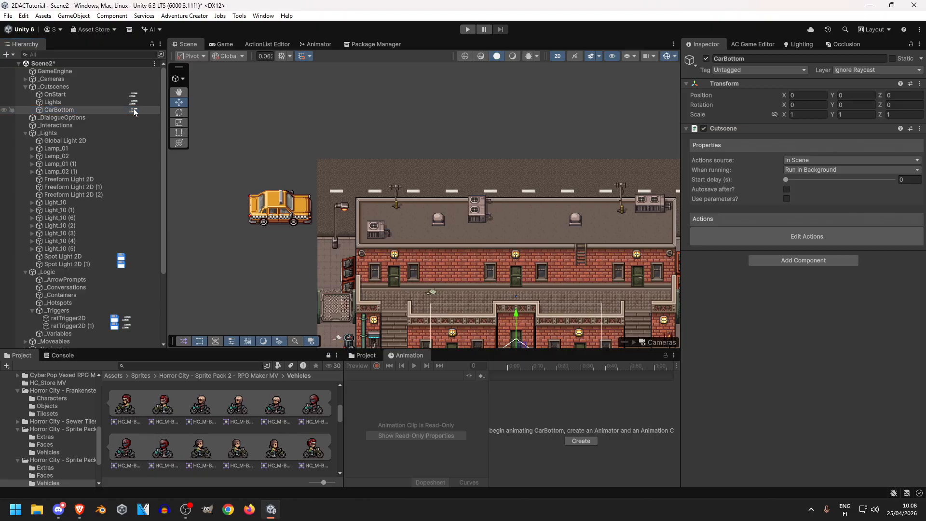
right_click(375, 106)
mouse_move(419, 126)
left_click(488, 127)
right_click(341, 130)
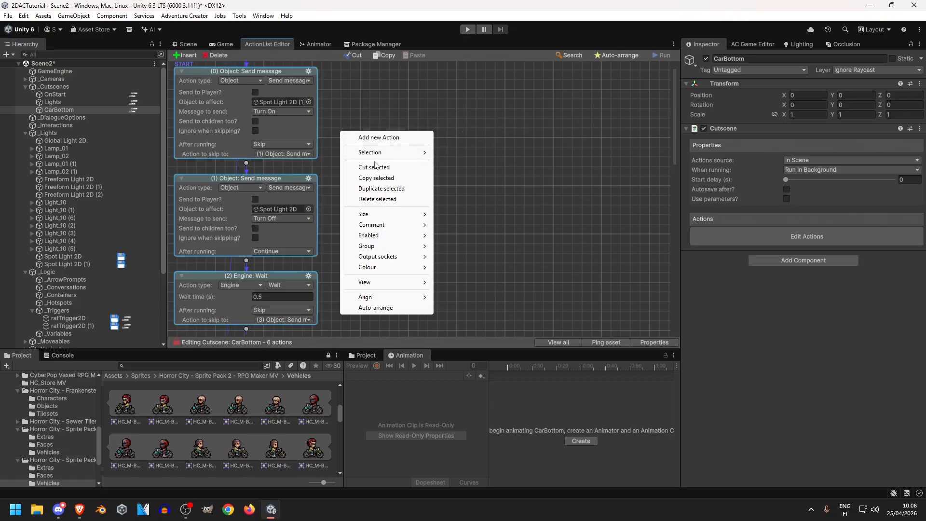
left_click(386, 199)
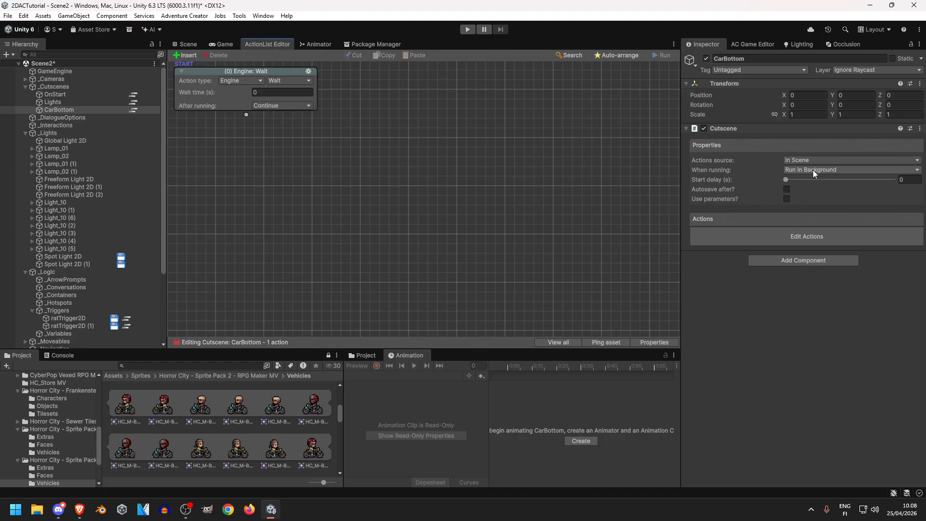
- Change CarBottom's first action to Object: Animate with the Sprites Unity animation engine
left_click(240, 80)
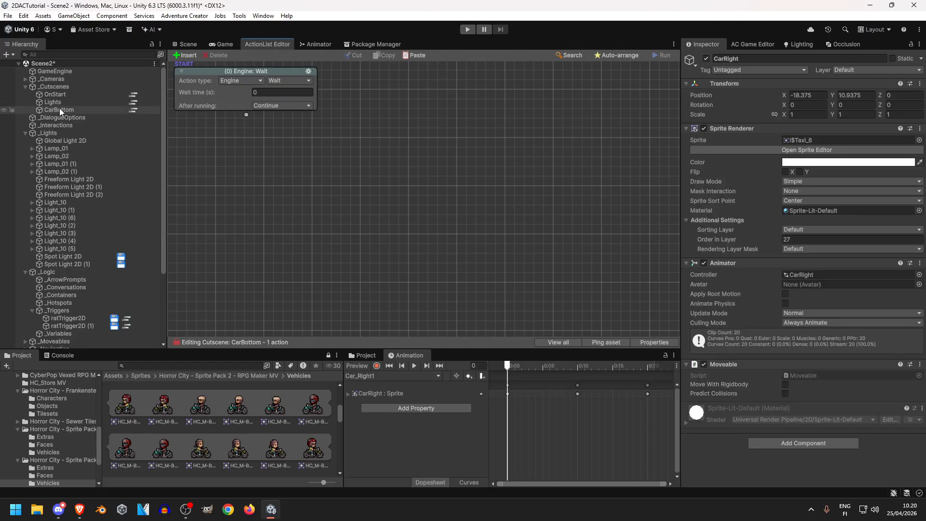
left_click(60, 109)
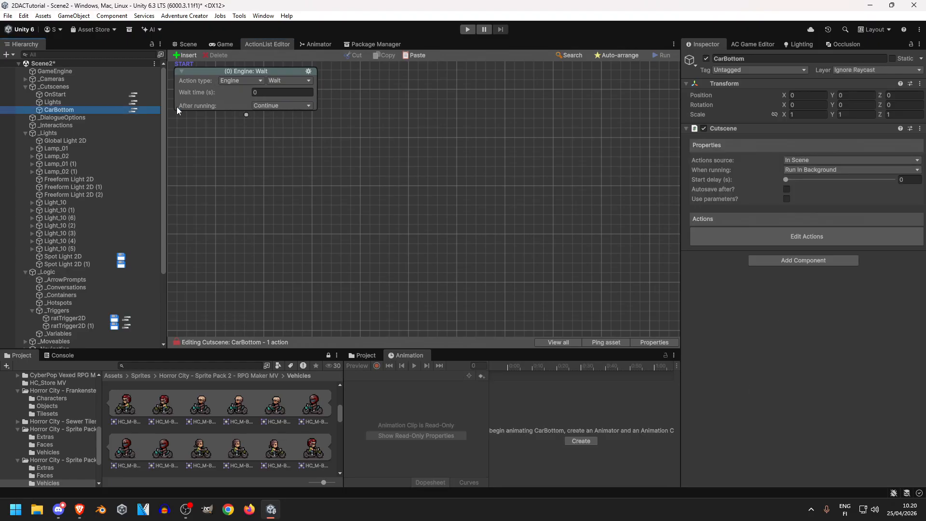
left_click(233, 81)
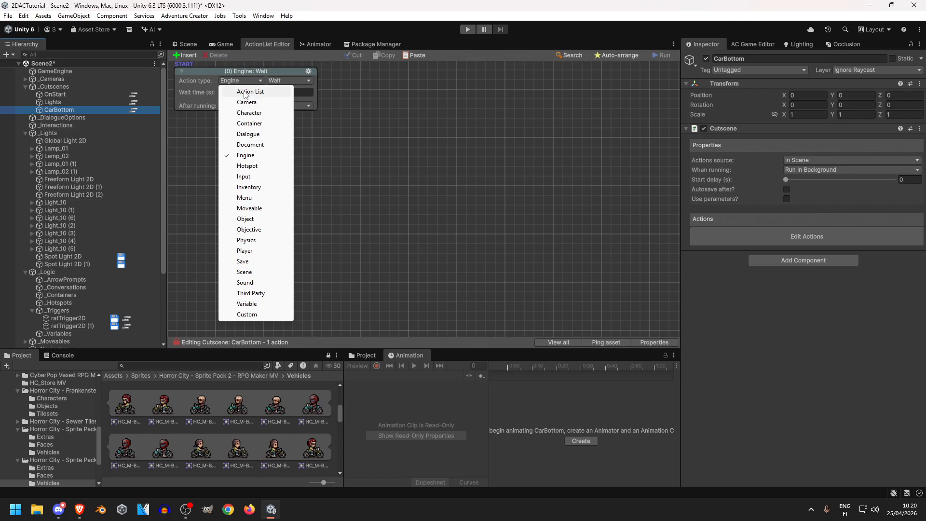
left_click(245, 219)
left_click(291, 80)
left_click(295, 89)
left_click(298, 91)
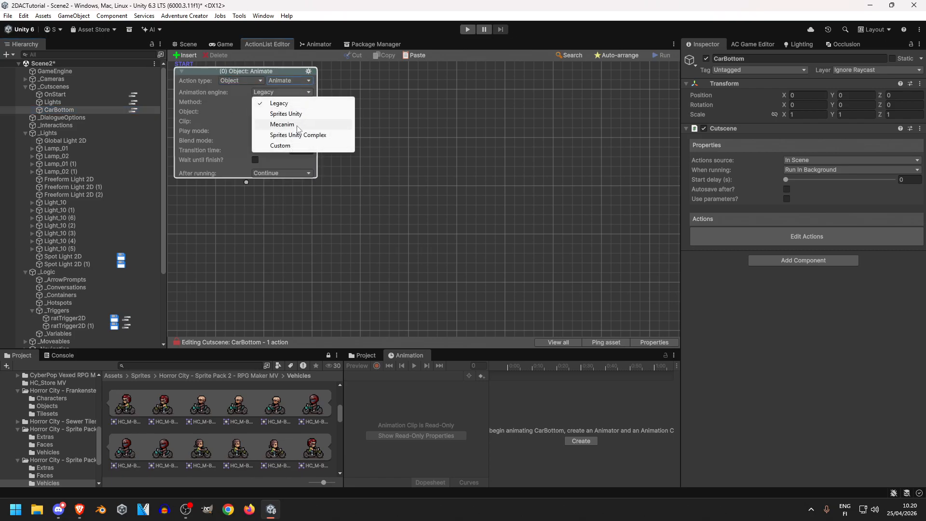
left_click(287, 113)
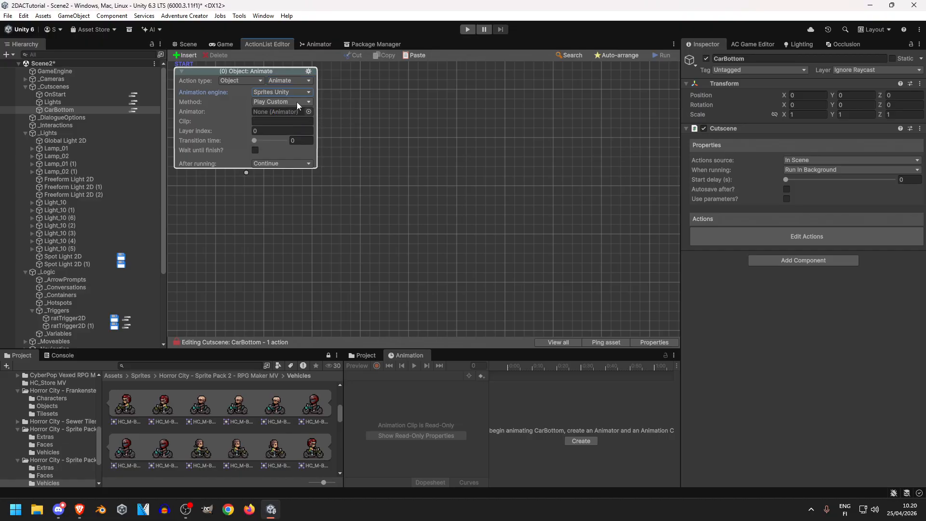
- Assign CarRight as the Animate action's animator and set its clip to Car_Right1
scroll(122, 256, "down", 5)
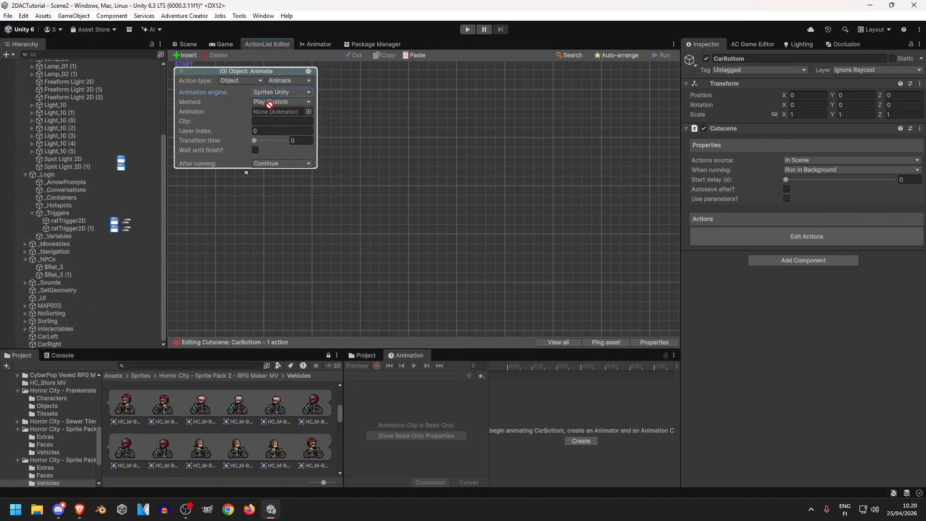
left_click(197, 45)
left_click(70, 343)
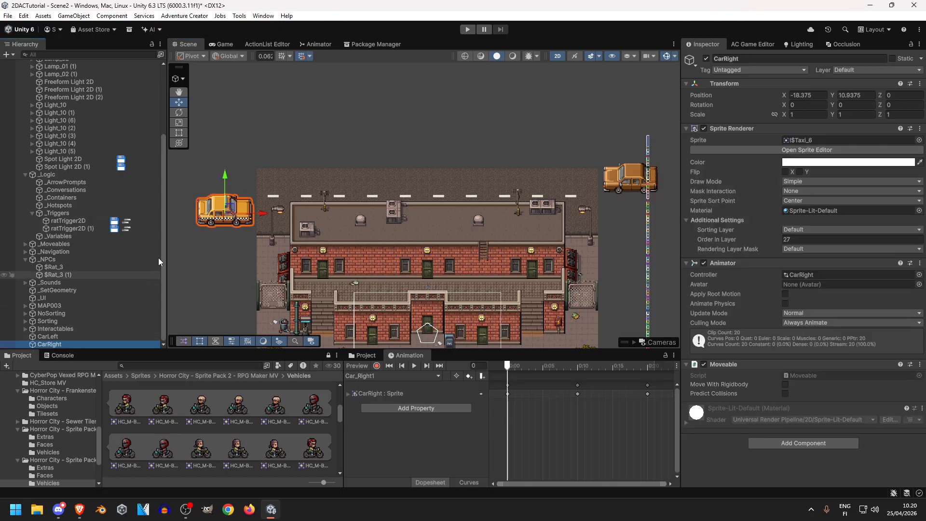
left_click(269, 44)
left_click(275, 113)
left_click(276, 122)
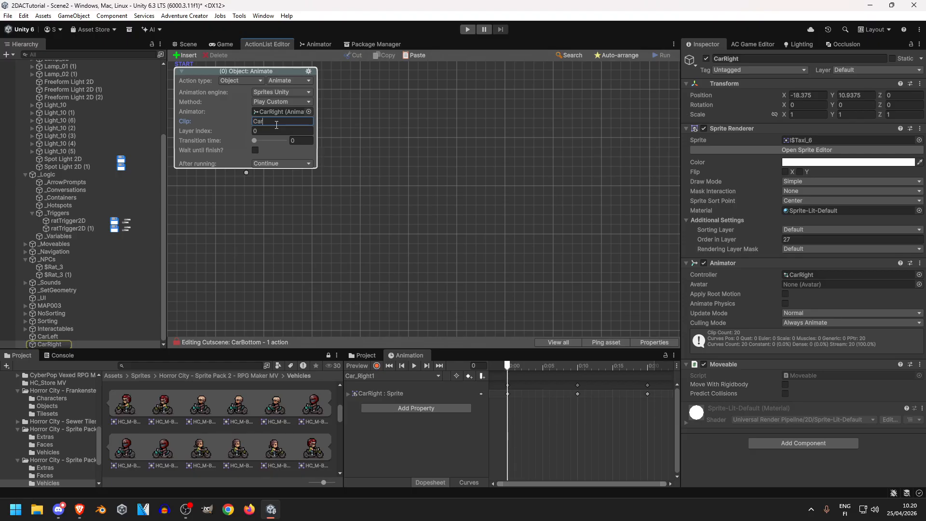
type("Car_Right1")
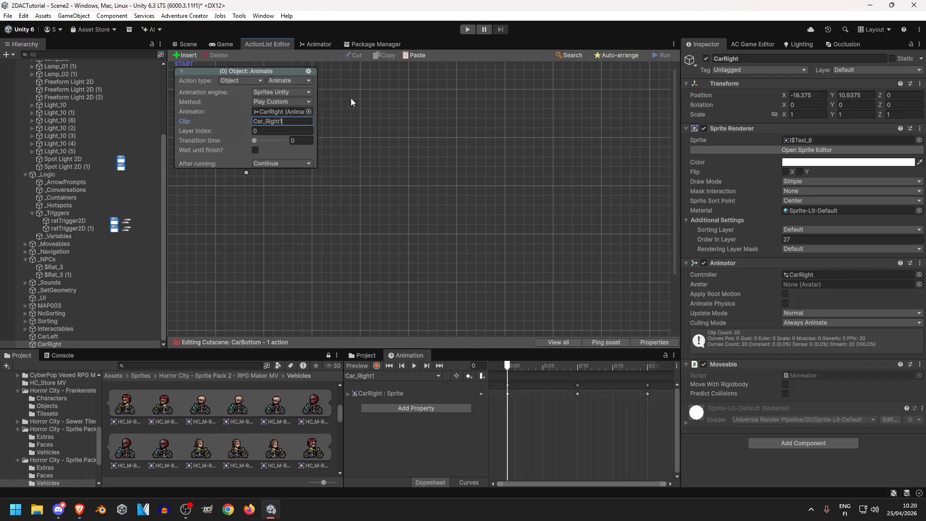
- Add a new action to CarBottom and make it Variable: Check random number
right_click(359, 107)
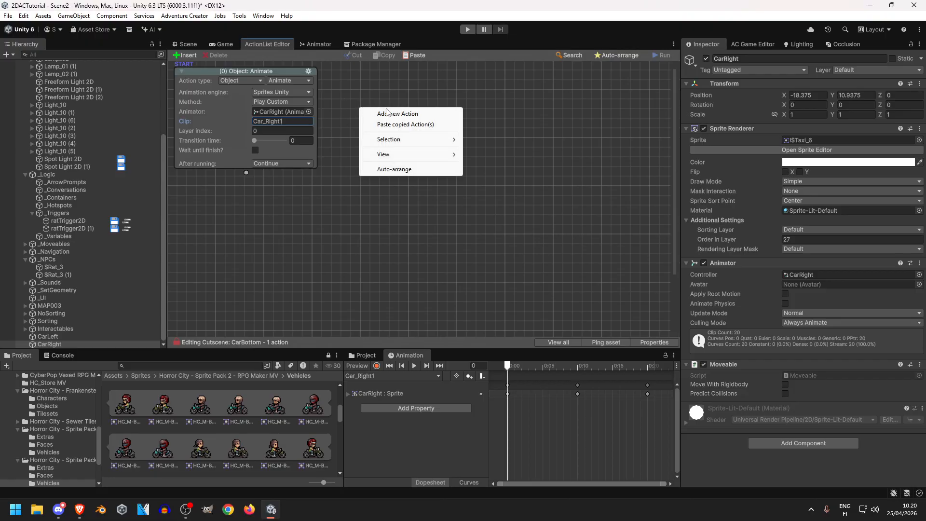
left_click(388, 112)
left_click(424, 121)
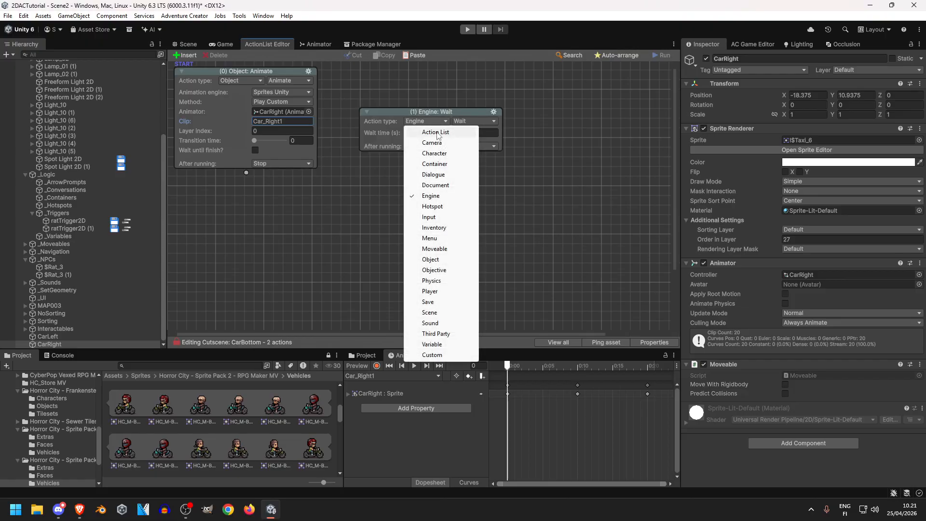
left_click(431, 344)
left_click(475, 121)
left_click(487, 151)
- Set the random check to 20 possible values and prevent the same value twice
left_click(465, 135)
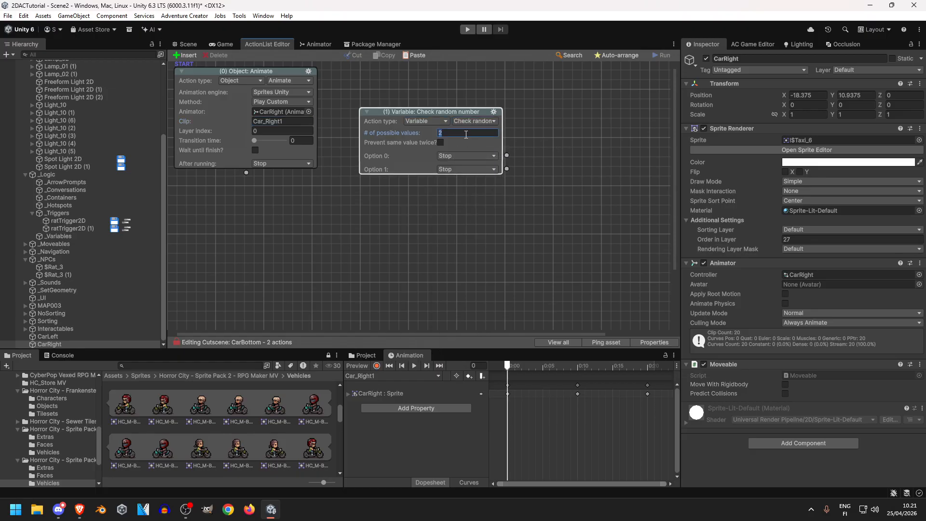
left_click(440, 143)
left_click(457, 133)
type("2")
key("Return")
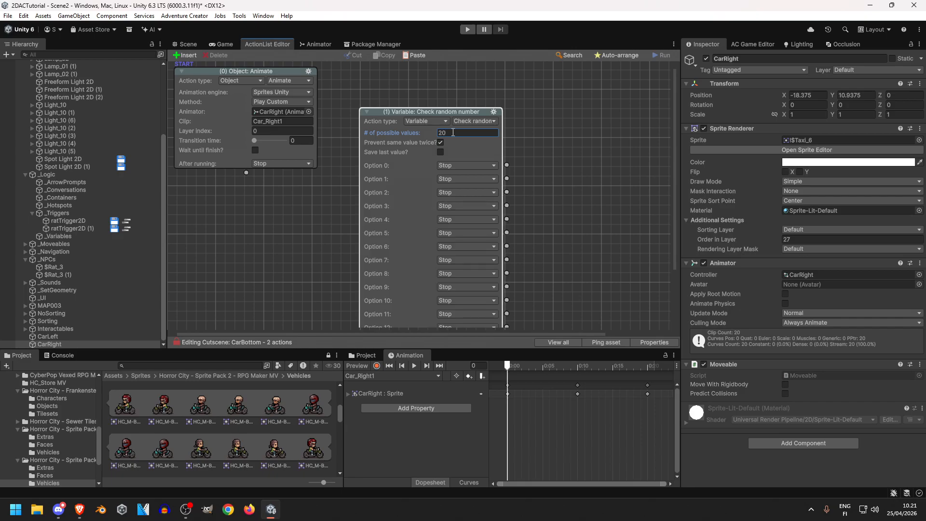
- Make the Check random number action the first action in the CarBottom cutscene
left_click_drag(425, 111, 399, 112)
left_click(468, 112)
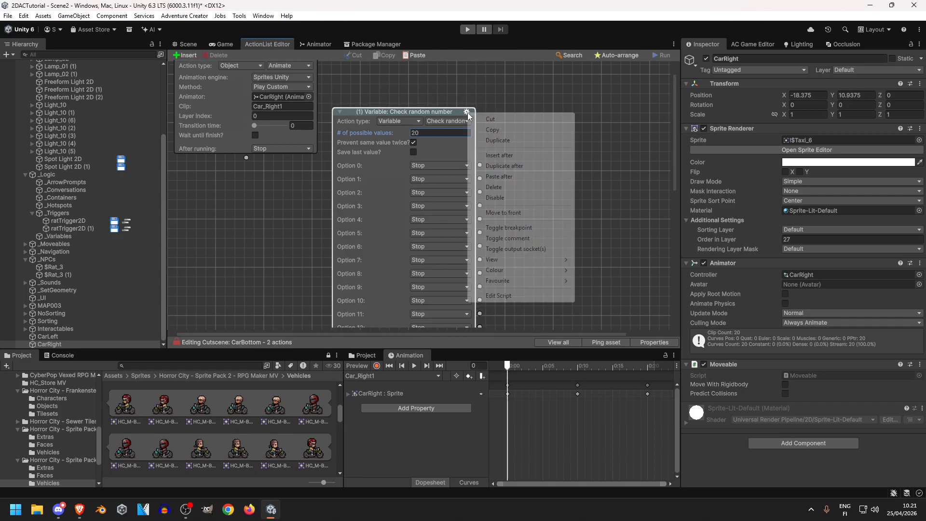
left_click(524, 213)
- Place the Car_Right1 Animate action beside the random check and connect Option 0 to it
right_click(433, 186)
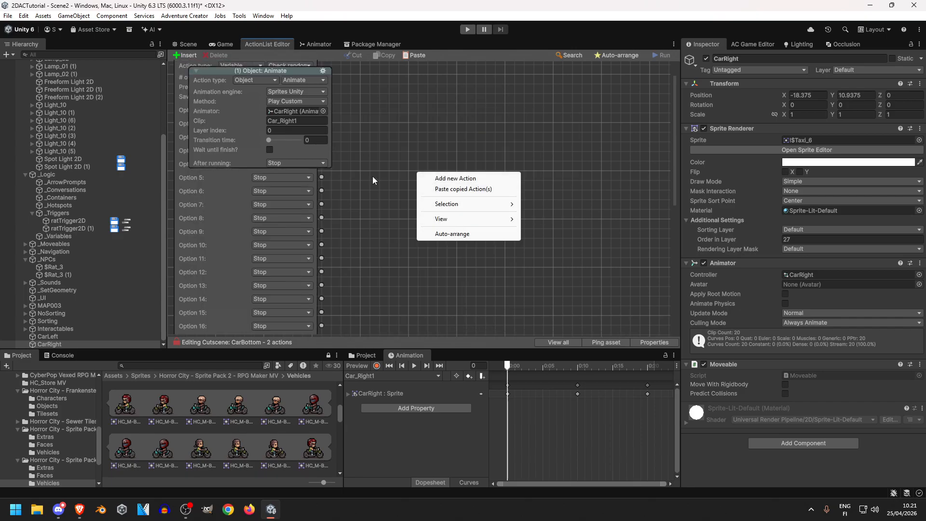
left_click(262, 72)
left_click_drag(262, 72, 434, 91)
left_click_drag(423, 143, 425, 145)
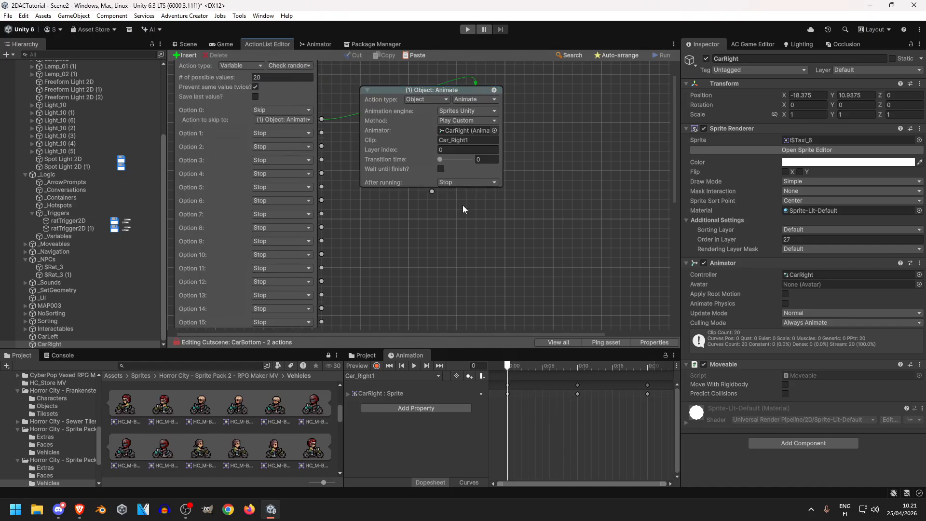
- Paste a copy of the Animate action, set its clip to Car_Right2, and connect Option 1 to it
middle_click_drag(430, 148, 433, 164)
left_click(494, 106)
left_click(533, 123)
left_click_drag(430, 107, 625, 96)
left_click(338, 120)
left_click(377, 138)
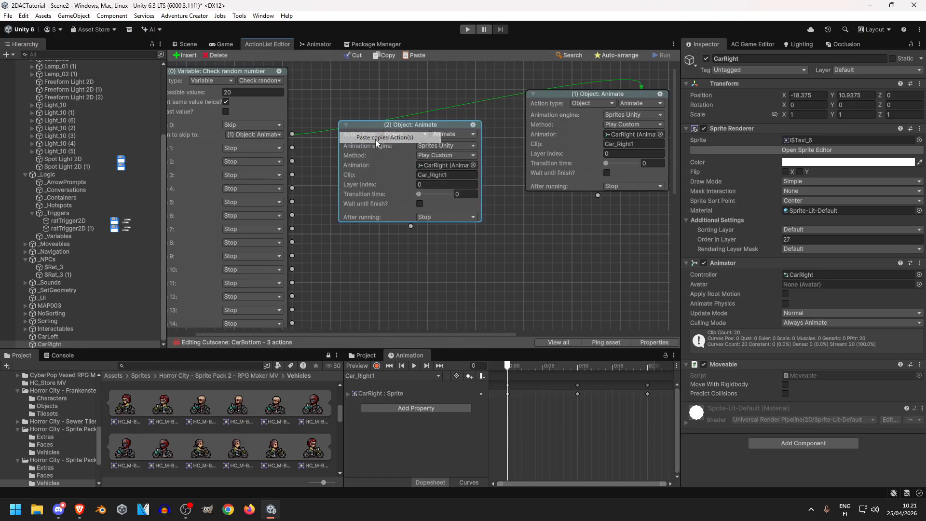
left_click(437, 177)
left_click_drag(293, 146, 531, 92)
- Paste another Animate action with the clip Car_Right3 and connect Option 2 to it
right_click(340, 184)
left_click(368, 198)
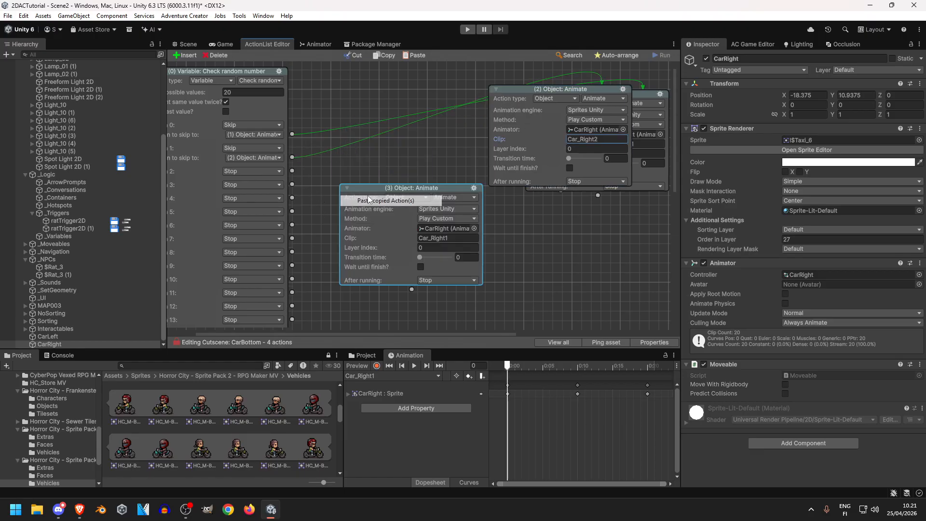
middle_click_drag(322, 189, 351, 180)
left_click_drag(371, 183, 376, 182)
left_click_drag(435, 180, 564, 76)
left_click(469, 176)
- Paste an Animate action for Option 3, connect it, and set its clip to Car_Right4
right_click(377, 159)
left_click(408, 174)
left_click_drag(322, 185, 475, 93)
left_click(476, 213)
left_click(475, 213)
key("BackSpace")
type("4")
left_click(396, 183)
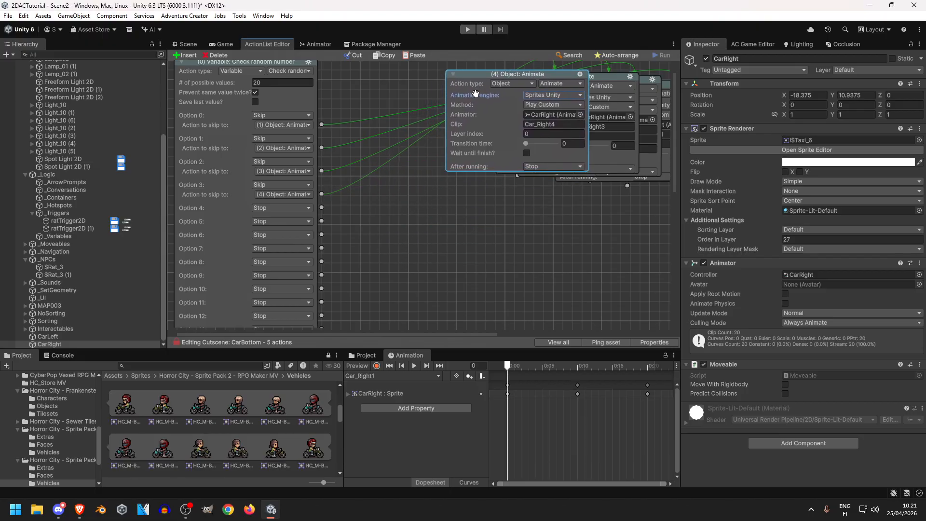
- Paste an Animate action for Option 4, connect it, and set its clip to Car_Right5
right_click(346, 208)
left_click(372, 224)
left_click_drag(322, 207, 494, 101)
left_click(453, 263)
- Paste an Animate action for Option 5, connect it, set its clip to Car_Right6, and stack it with the others
right_click(355, 219)
left_click(385, 235)
left_click_drag(321, 230, 466, 273)
left_click(472, 273)
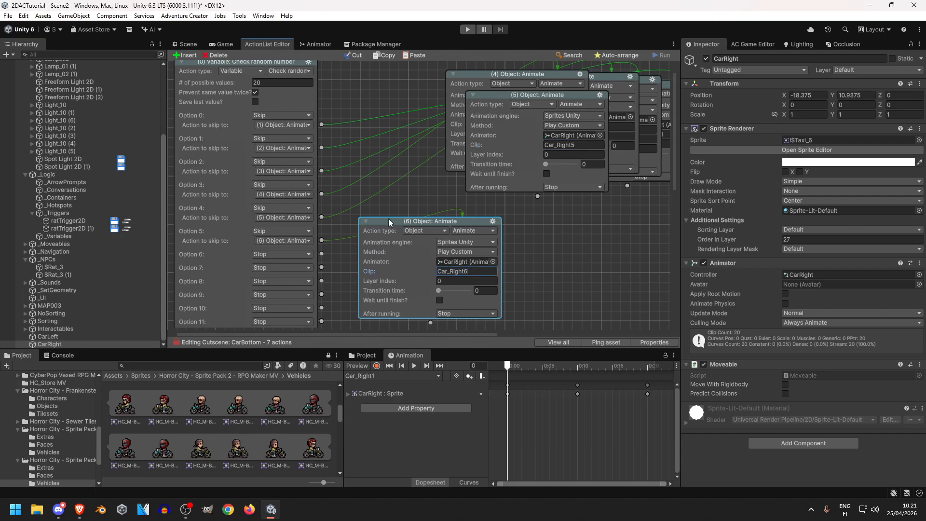
left_click_drag(390, 219, 491, 98)
- Paste an Animate action for Option 6, connect it, set its clip to Car_Right7, and stack it with the others
right_click(427, 222)
left_click(373, 236)
scroll(364, 202, "down", 3)
right_click(363, 204)
left_click(386, 219)
left_click_drag(321, 207, 381, 212)
left_click(474, 254)
left_click_drag(473, 254, 470, 254)
type("7")
left_click_drag(381, 245, 499, 133)
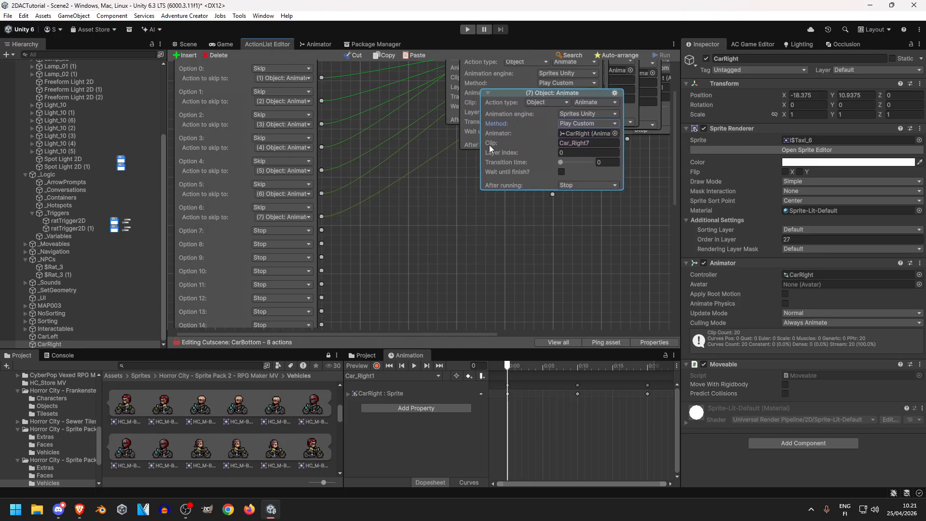
- Paste an Animate action for Option 7, connect it, set its clip to Car_Right8, and place it with the others
scroll(354, 185, "down", 4)
right_click(354, 186)
left_click(381, 194)
left_click_drag(321, 172, 368, 195)
left_click(465, 234)
left_click_drag(465, 235, 456, 236)
- Paste another copy of the Animate action for Option 8 and move it into place near the options list
right_click(362, 198)
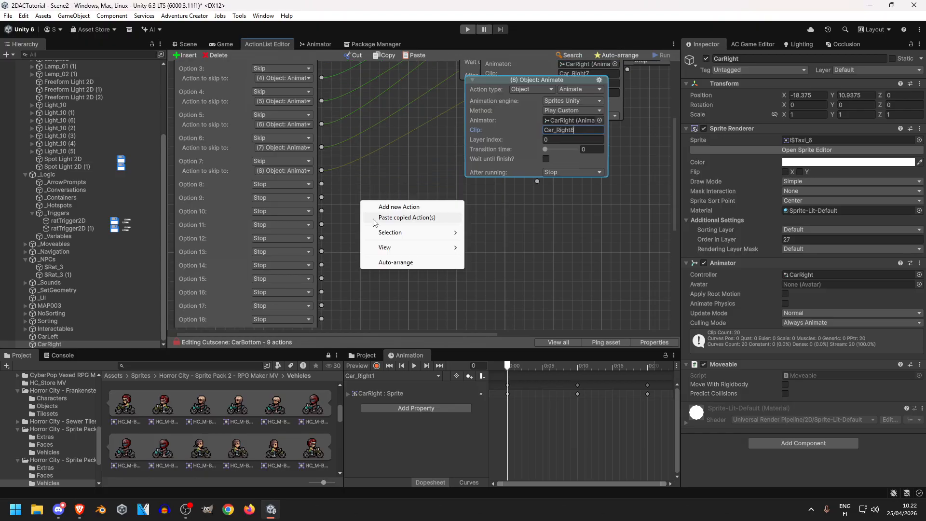
left_click(383, 213)
left_click_drag(433, 204, 420, 232)
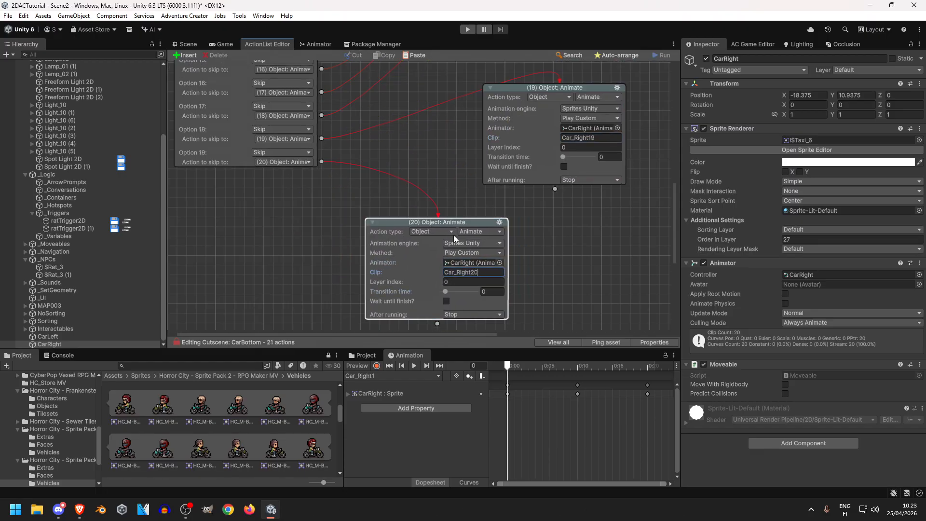
- Auto-arrange all actions of the CarBottom cutscene
right_click(395, 173)
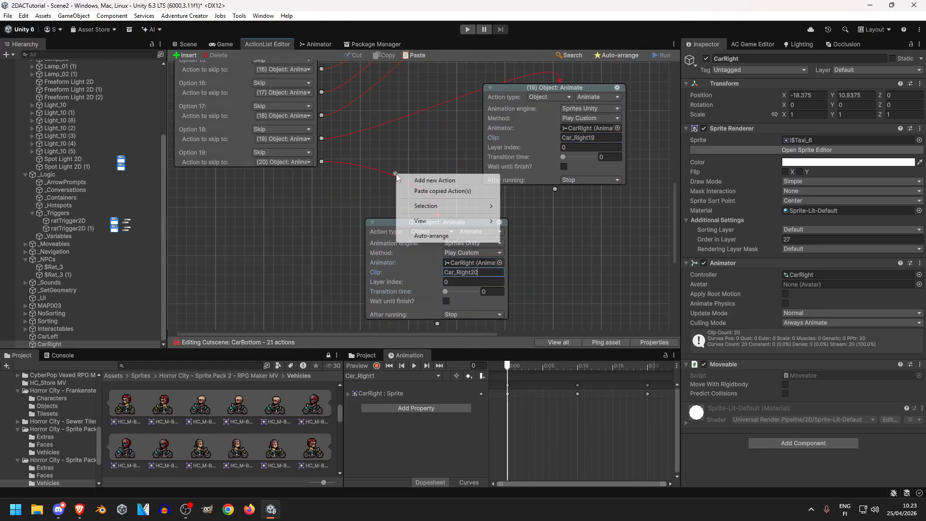
left_click(429, 236)
scroll(661, 144, "down", 10)
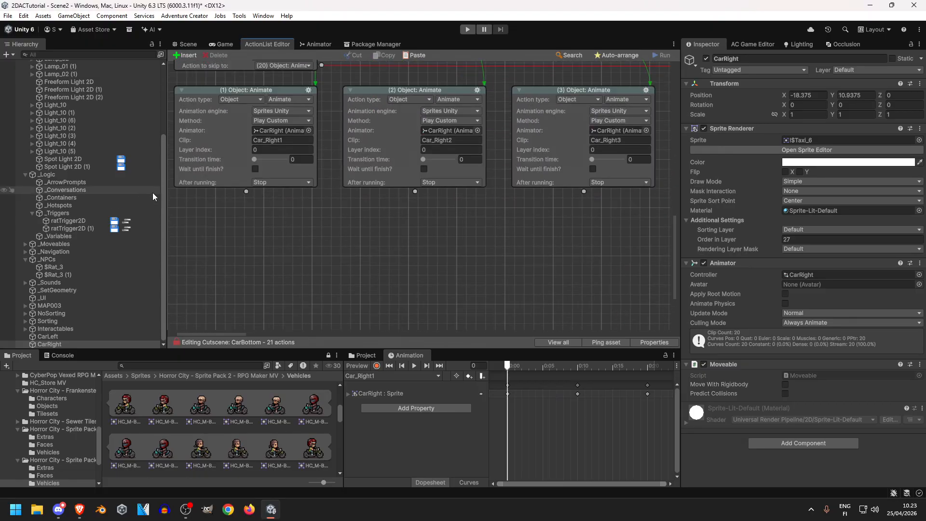
- Branch a new Wait action off the Car_Right1 Animate action and place it below the row of Animate actions
left_click_drag(245, 192, 470, 267)
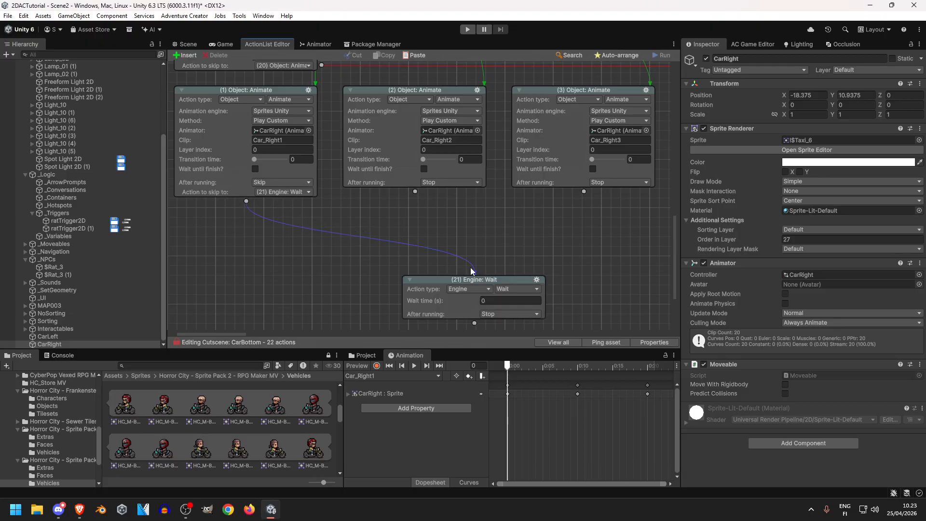
middle_click_drag(641, 304, 542, 264)
left_click_drag(387, 240, 390, 212)
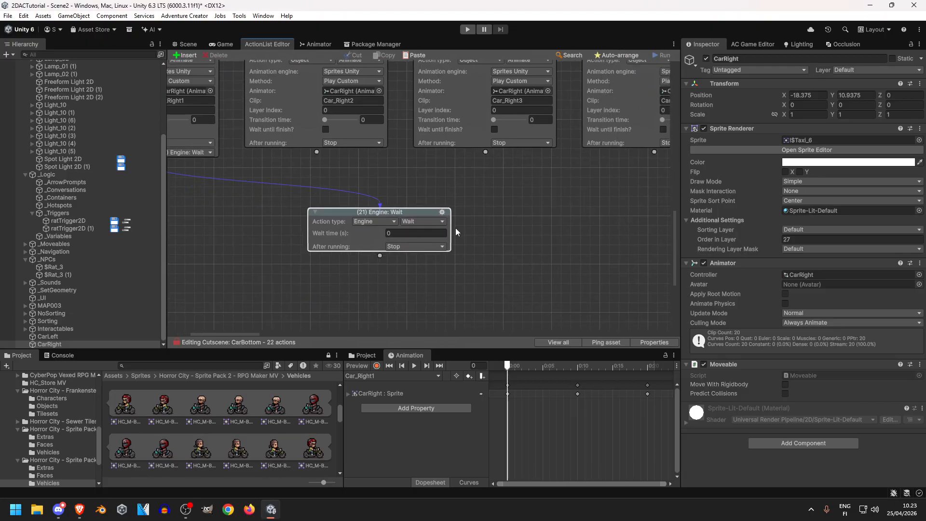
- Connect the Car_Right2 to Car_Right8 Animate actions to the shared Wait action, moving it along beneath the row
left_click_drag(317, 152, 387, 216)
left_click_drag(469, 171, 411, 209)
left_click_drag(485, 152, 405, 213)
left_click_drag(385, 212, 591, 198)
middle_click_drag(593, 195, 385, 215)
left_click_drag(435, 194, 419, 217)
middle_click_drag(515, 214, 490, 214)
left_click_drag(366, 219, 635, 223)
middle_click_drag(635, 223, 385, 252)
left_click_drag(340, 200, 378, 270)
left_click_drag(370, 249, 589, 239)
middle_click_drag(620, 208, 451, 219)
left_click_drag(340, 212, 489, 248)
middle_click_drag(566, 287, 396, 273)
left_click_drag(396, 273, 396, 273)
left_click_drag(390, 257, 603, 253)
middle_click_drag(604, 252, 370, 240)
left_click_drag(273, 185, 381, 255)
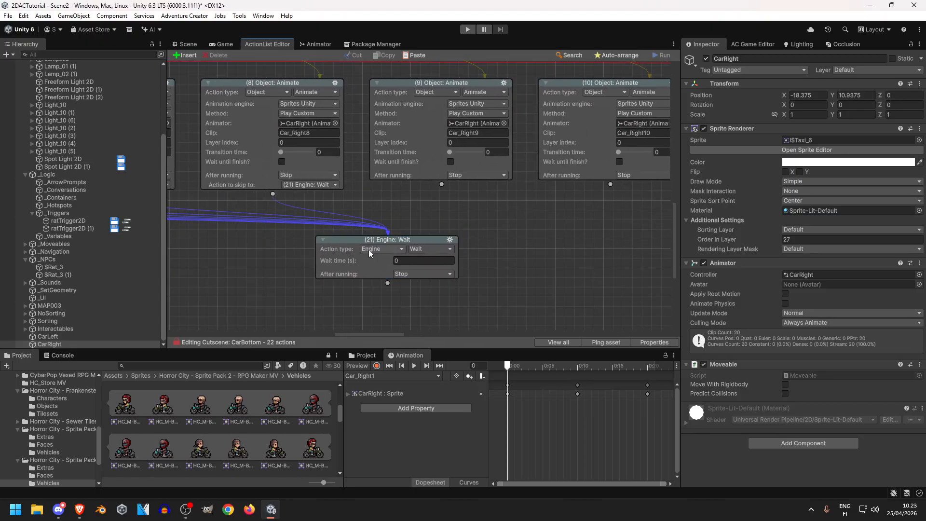
- Connect the remaining Animate actions up to Car_Right20 to the shared Wait action
middle_click_drag(381, 255, 220, 262)
left_click_drag(220, 262, 423, 269)
left_click_drag(281, 190, 407, 269)
left_click_drag(560, 165, 516, 261)
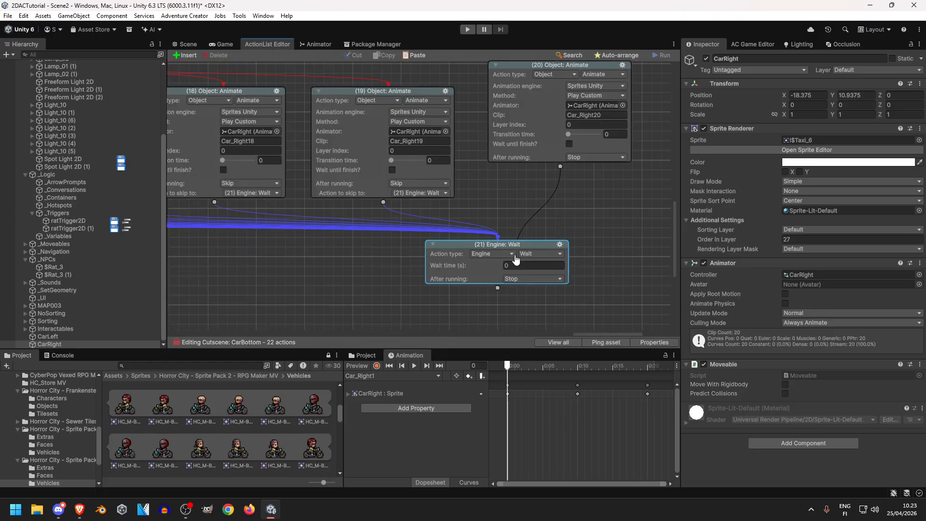
- Change the shared Wait action's type to Object
middle_click_drag(604, 261, 548, 225)
left_click(433, 219)
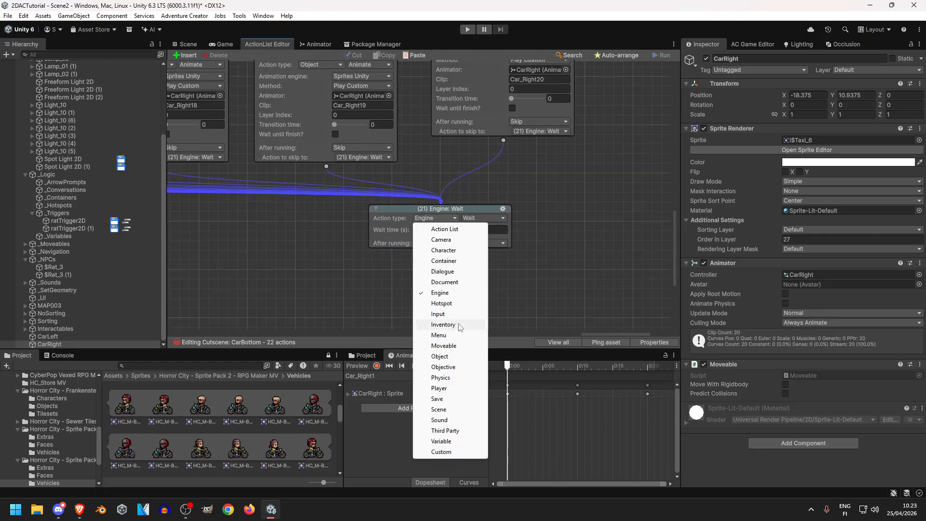
left_click(440, 356)
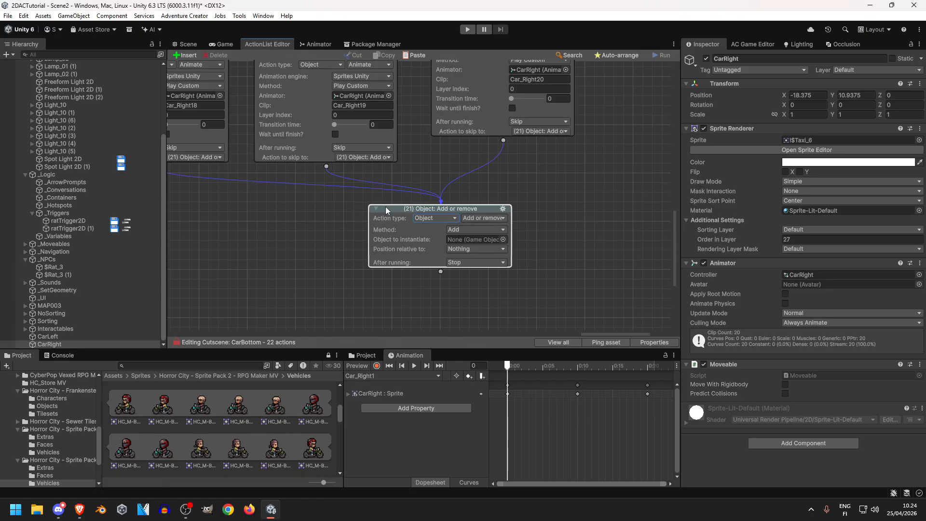
- Examine the connections along the row of Animate actions to check that each leads to the shared Object action
middle_click_drag(608, 238, 647, 243)
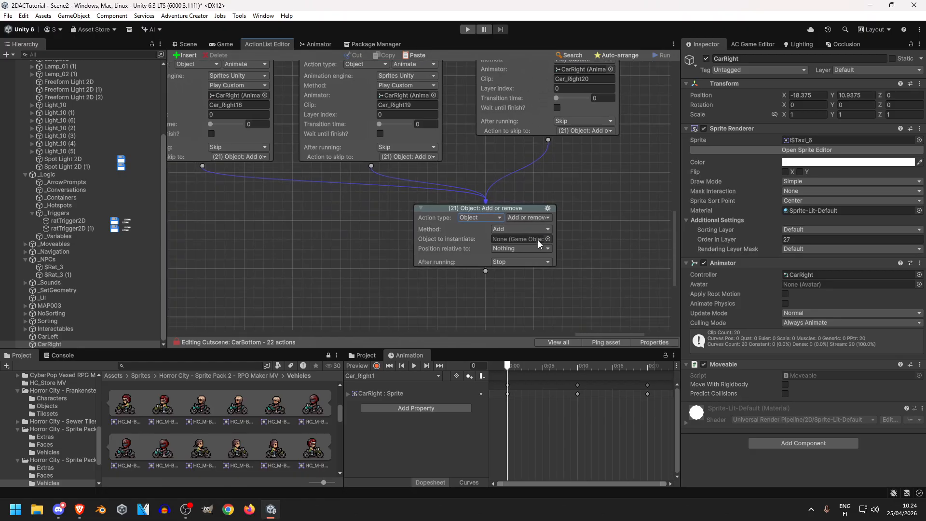
middle_click_drag(381, 240, 645, 240)
middle_click_drag(246, 238, 645, 237)
middle_click_drag(470, 235, 641, 237)
middle_click_drag(246, 236, 642, 239)
middle_click_drag(251, 241, 636, 242)
mouse_move(386, 335)
left_mouse_down()
mouse_move(158, 337)
mouse_move(561, 345)
mouse_move(604, 329)
mouse_move(644, 332)
left_mouse_up()
middle_click_drag(522, 256, 596, 246)
middle_click_drag(522, 202, 527, 194)
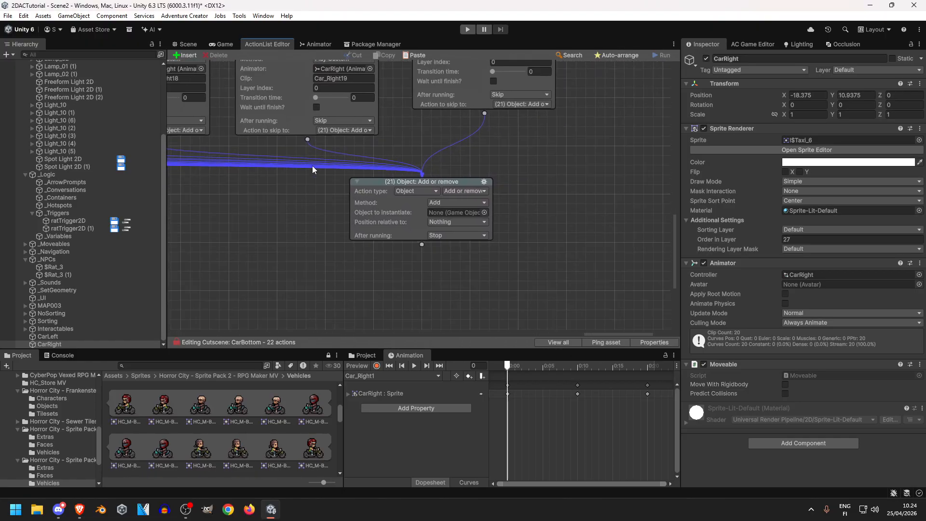
- Make the shared Object action a Transform and assign CarRight as its moveable object
left_click(464, 191)
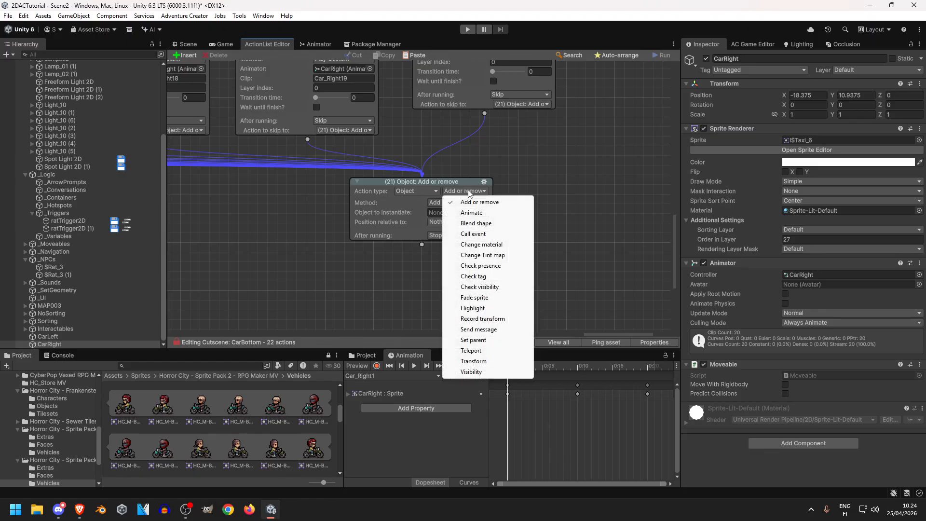
left_click(489, 361)
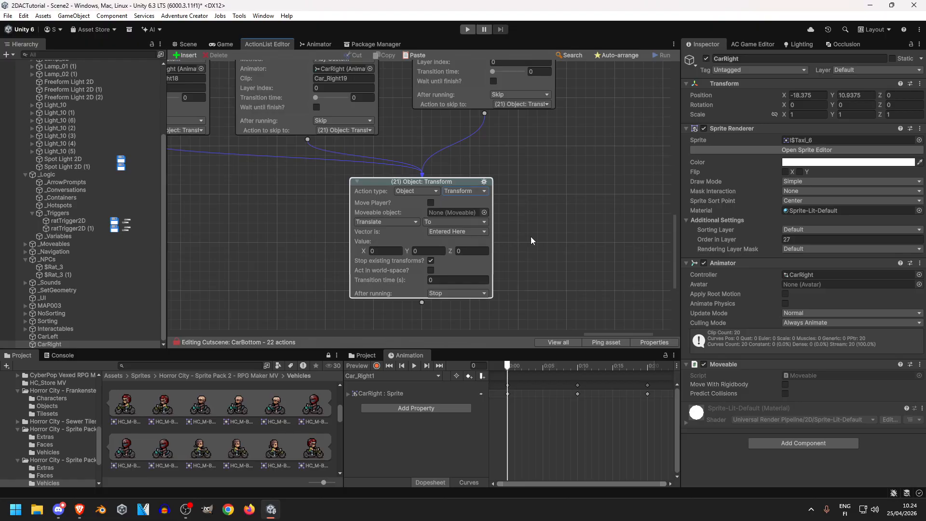
left_click(82, 344)
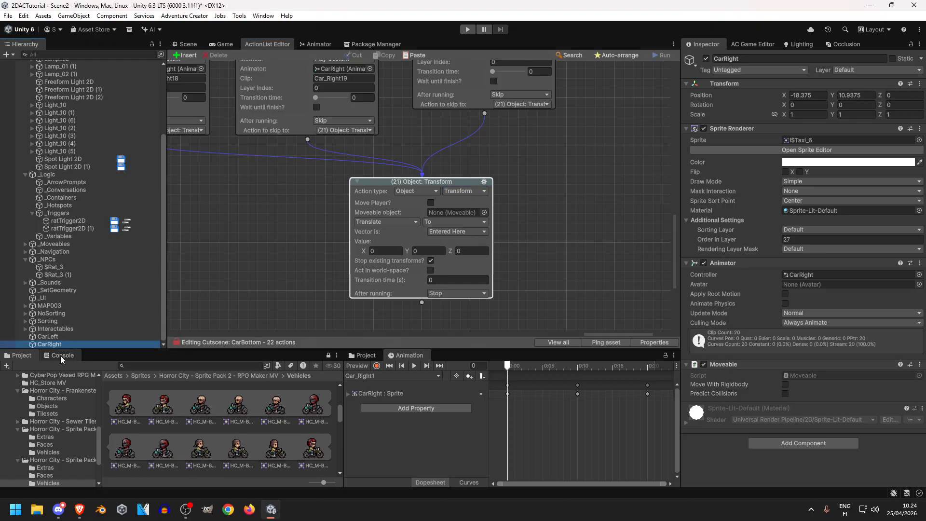
left_click_drag(53, 346, 437, 212)
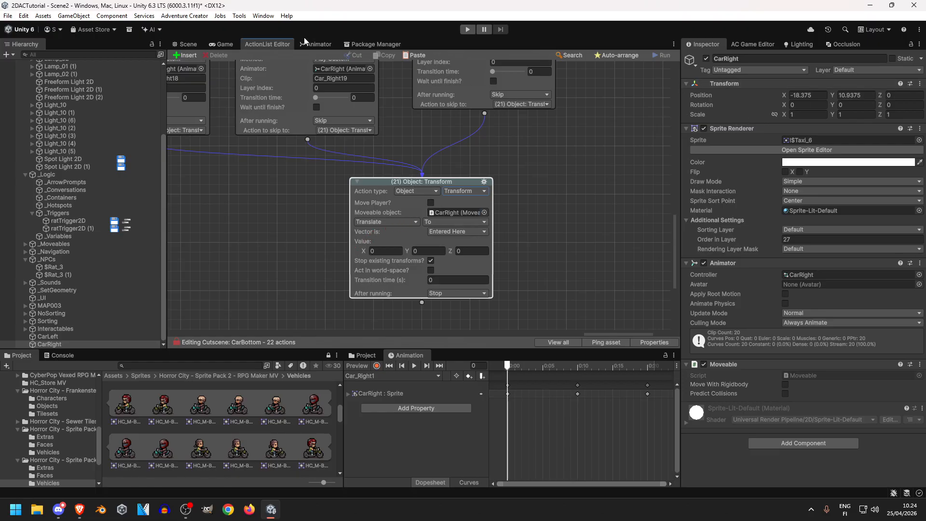
- Try moving CarRight across to the far end of the street in the scene, and undo the move
left_click(186, 44)
scroll(338, 218, "down", 3)
left_click_drag(314, 221, 612, 239)
key("ctrl+z")
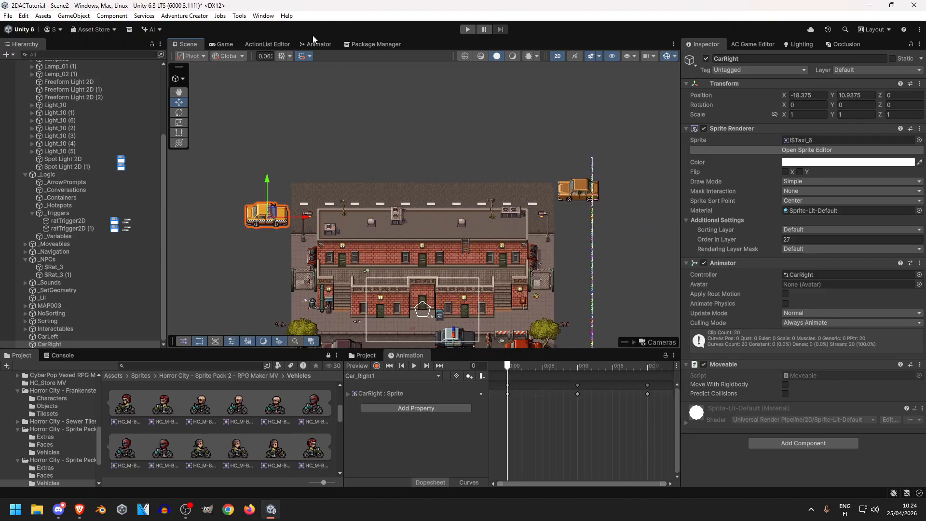
- Set the Transform action's target to X 18.375 and Y 10.9375, based on CarRight's position values
left_click(275, 43)
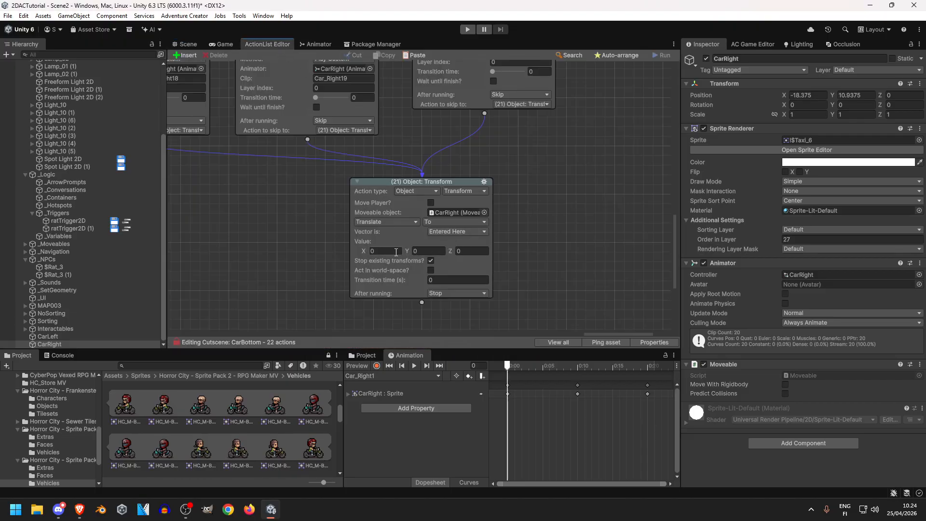
left_click(846, 96)
left_click(428, 251)
left_click(806, 95)
key("ctrl+c")
left_click(374, 252)
key("ctrl+v")
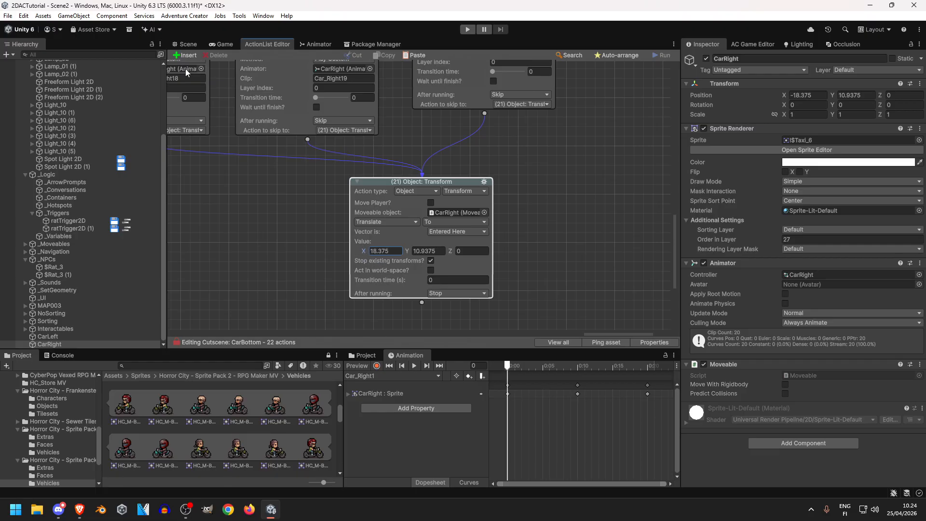
- Try CarRight at about X 18.25 beyond the far end of the street to find its end position, and undo it
left_click(185, 45)
scroll(258, 233, "down", 1)
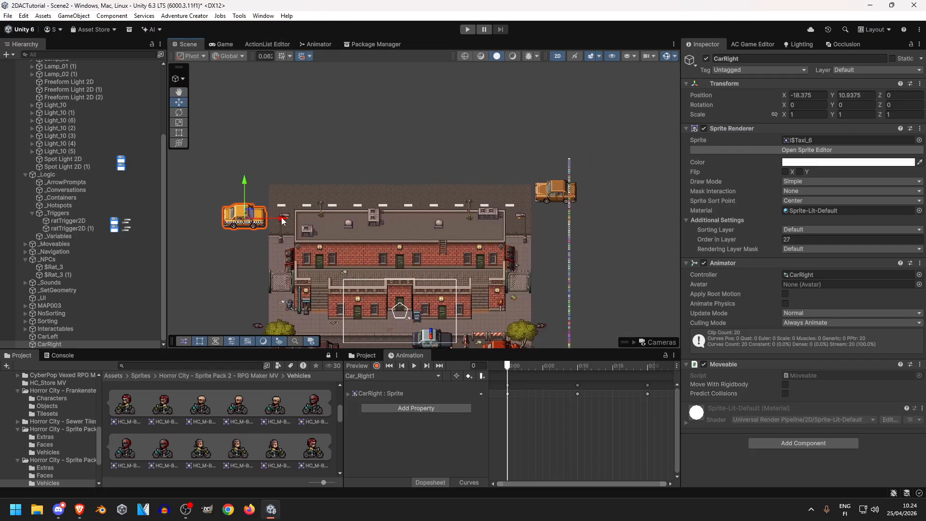
left_click_drag(282, 221, 592, 221)
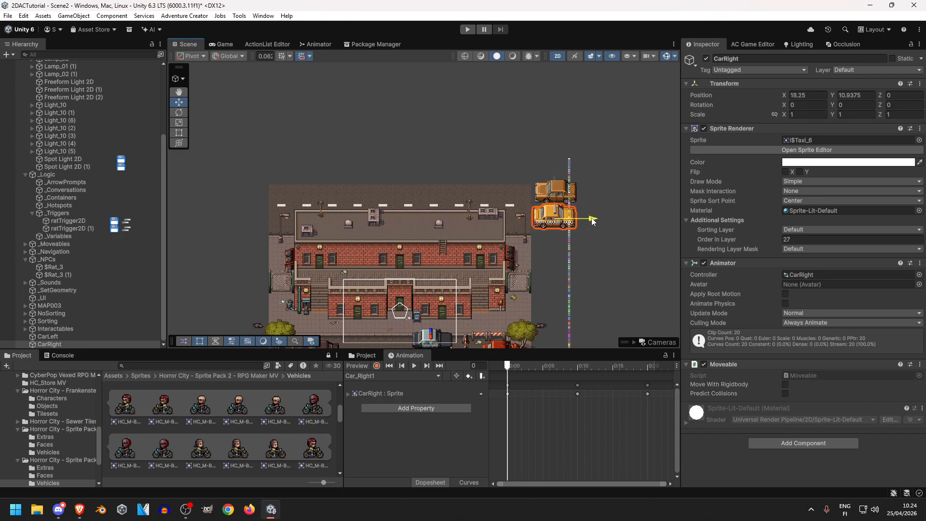
key("ctrl+z")
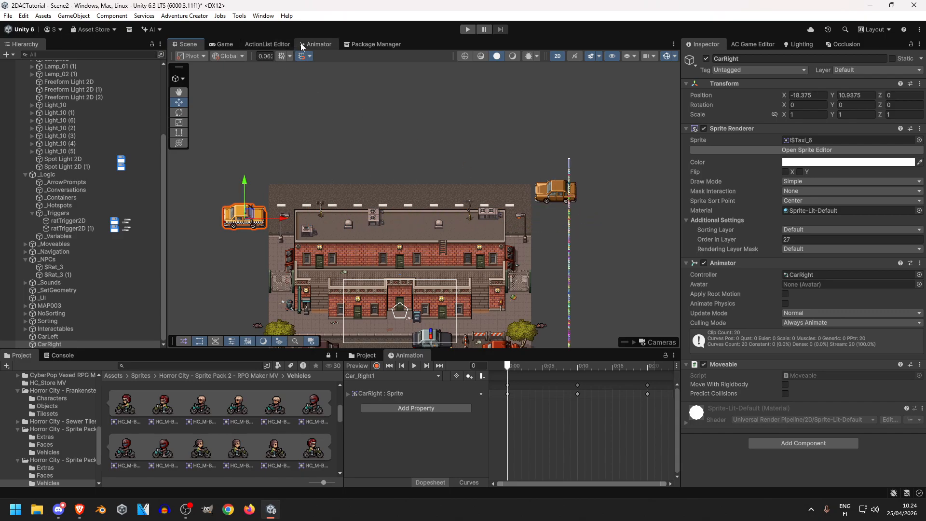
- Set the Transform action's target X to 18.5 and its transition time to 3 seconds
left_click(267, 44)
left_click(393, 251)
double_click(394, 251)
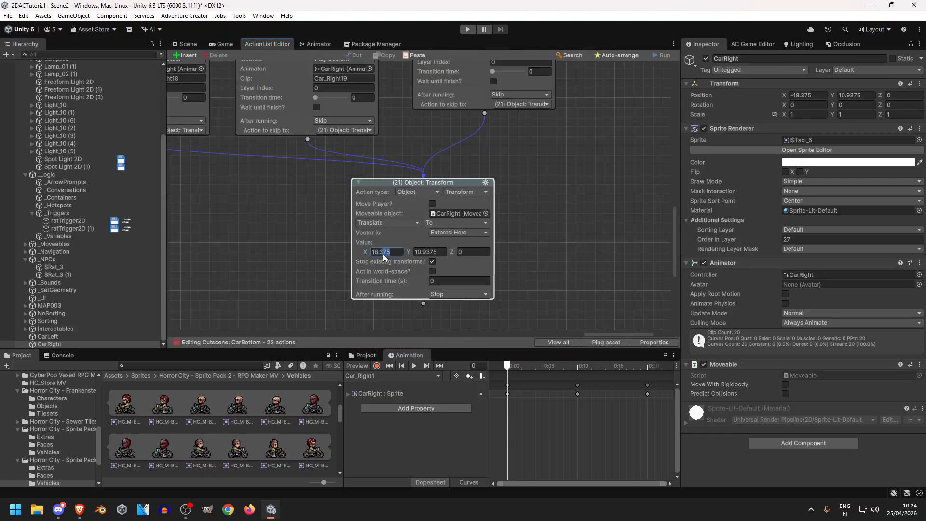
middle_click_drag(515, 224, 509, 267)
left_click_drag(441, 225, 483, 196)
middle_click_drag(491, 195, 482, 144)
left_click(466, 245)
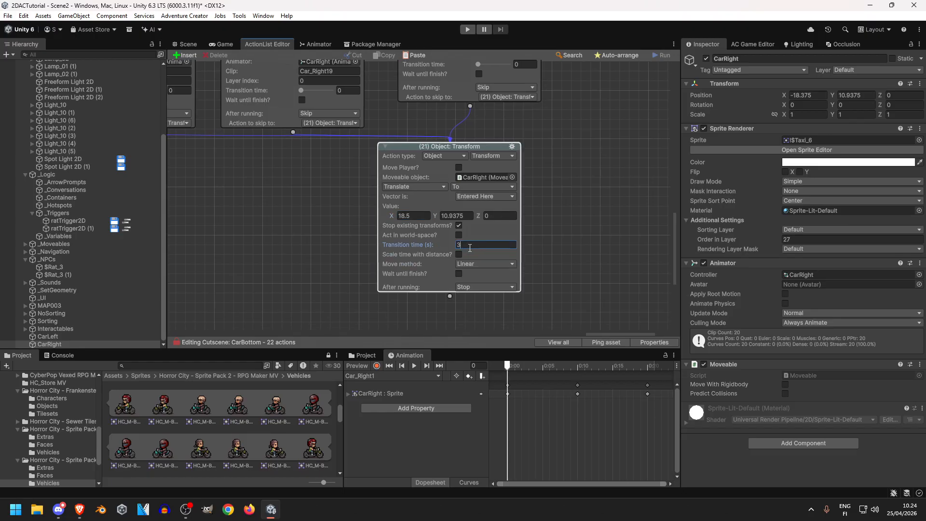
- Check the street's length in the scene and set the Transform action's transition time to 1 second
left_click(185, 44)
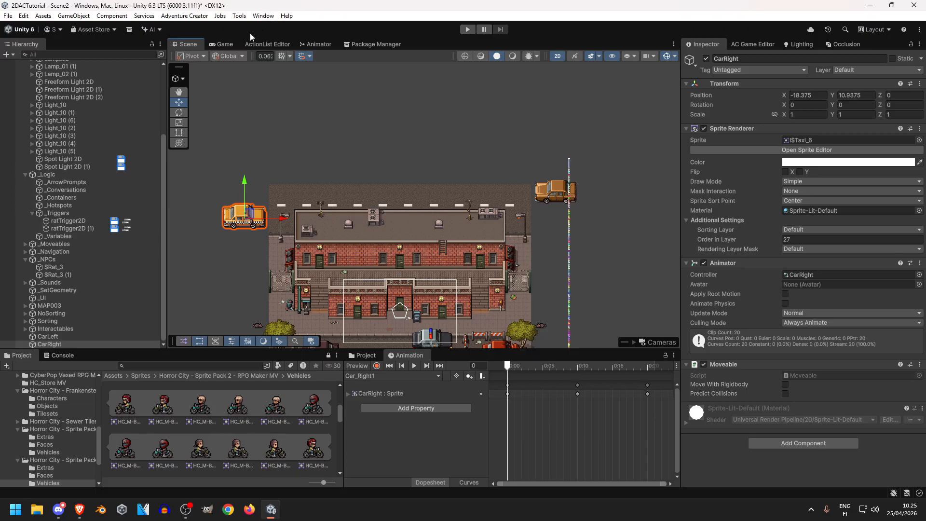
left_click(263, 44)
left_click(468, 245)
- Move CarRight across the street in the scene twice to gauge its driving speed, undoing each move
left_click_drag(185, 44, 544, 98)
left_click_drag(188, 114, 185, 44)
left_click_drag(284, 218, 581, 238)
key("ctrl+z")
left_click(266, 44)
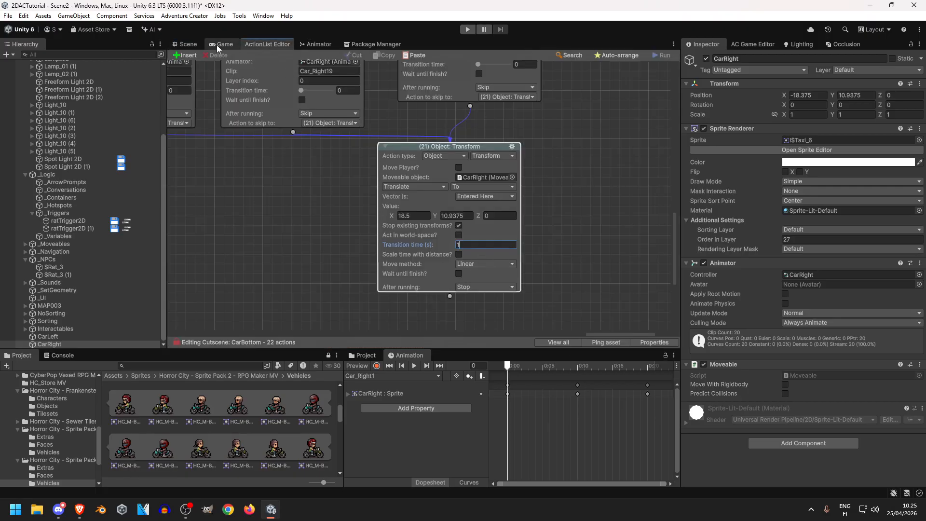
left_click(187, 44)
left_click_drag(277, 222, 610, 223)
key("ctrl+z")
left_click(267, 44)
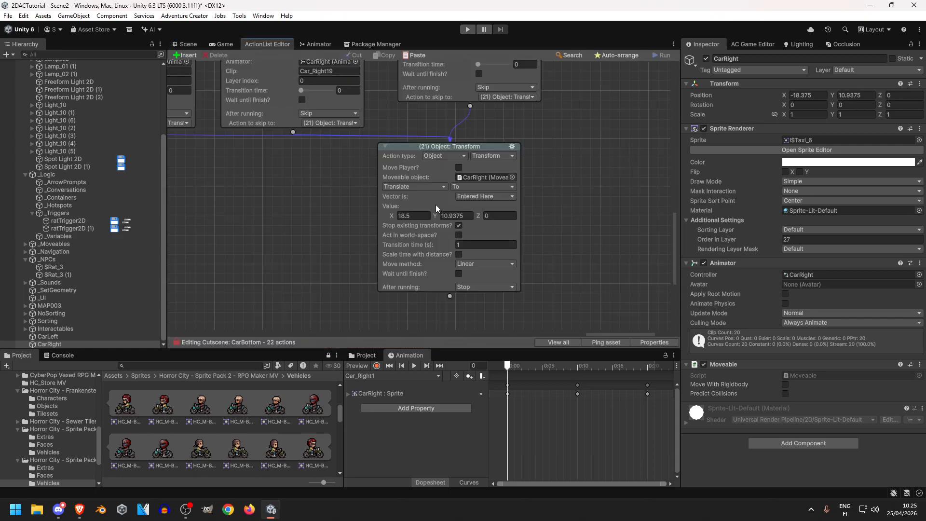
- Reposition the CarRight Transform action and make it wait until the move finishes
middle_click_drag(558, 192, 557, 190)
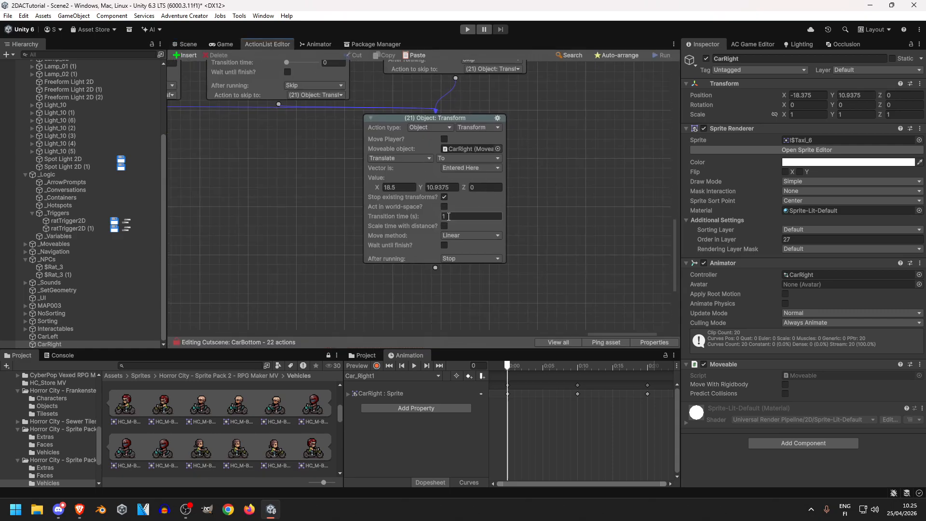
left_click_drag(414, 119, 351, 126)
mouse_move(457, 165)
middle_mouse_down()
mouse_move(525, 151)
mouse_move(468, 173)
middle_mouse_up()
middle_click_drag(535, 155, 525, 186)
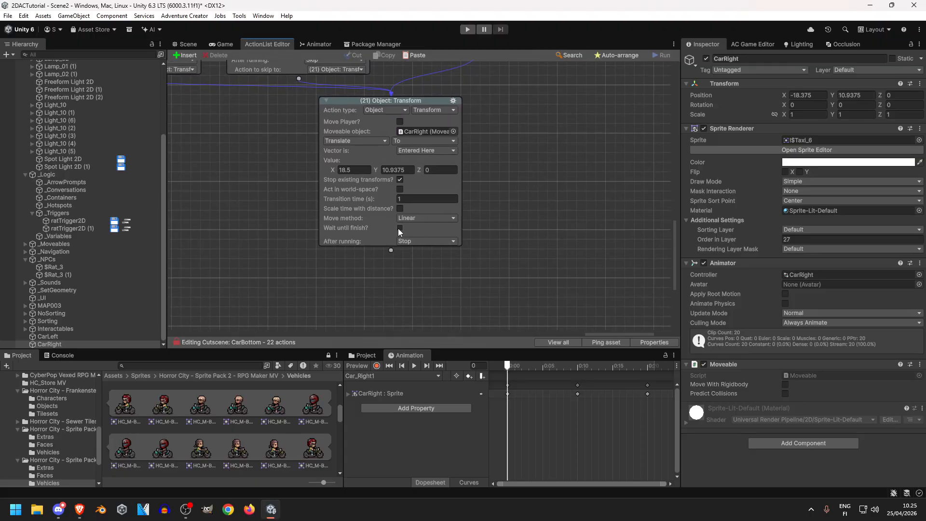
left_click(399, 228)
- Duplicate the Transform action below the original and set the copy's target X to -18.5
left_click(454, 101)
left_click(490, 118)
middle_click_drag(487, 250, 515, 167)
right_click(365, 184)
left_click(401, 201)
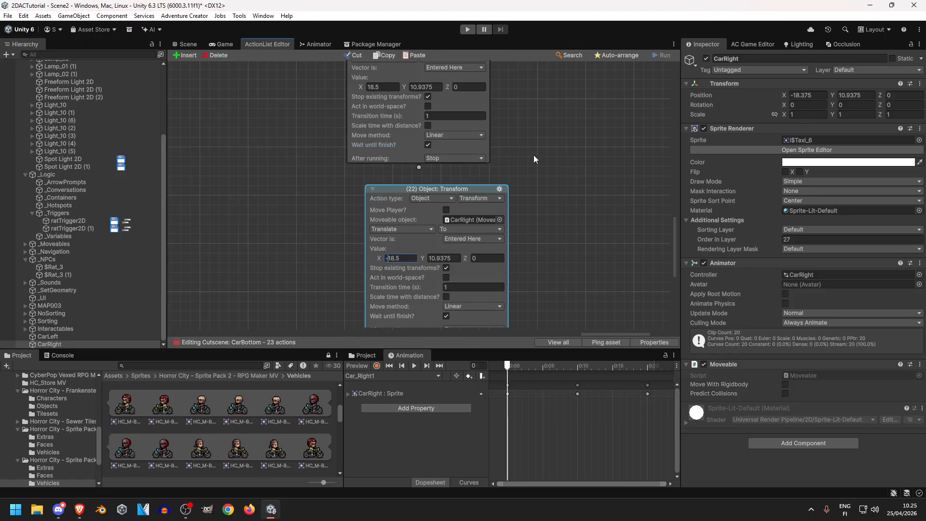
middle_click_drag(635, 215, 621, 167)
left_click_drag(433, 143, 420, 153)
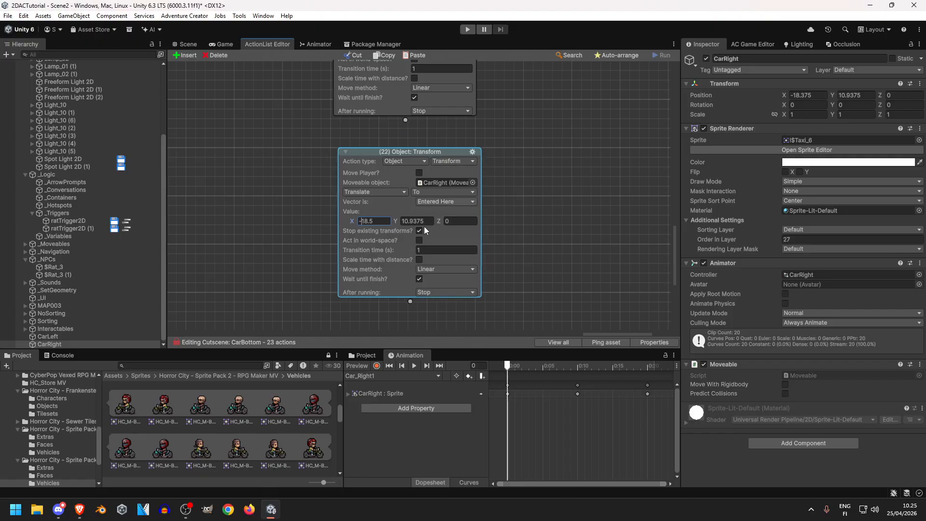
- Set the copied Transform action's transition time to 0 and connect the first Transform action to it
left_click(436, 247)
type("0")
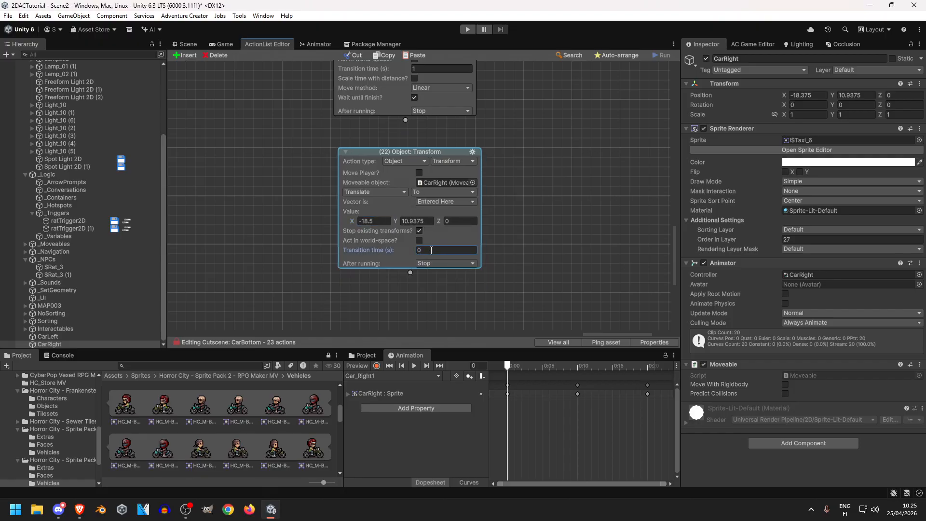
left_click_drag(405, 122, 425, 144)
- Add a Variable: Check random number action that runs after the second CarRight Transform action
left_click(188, 45)
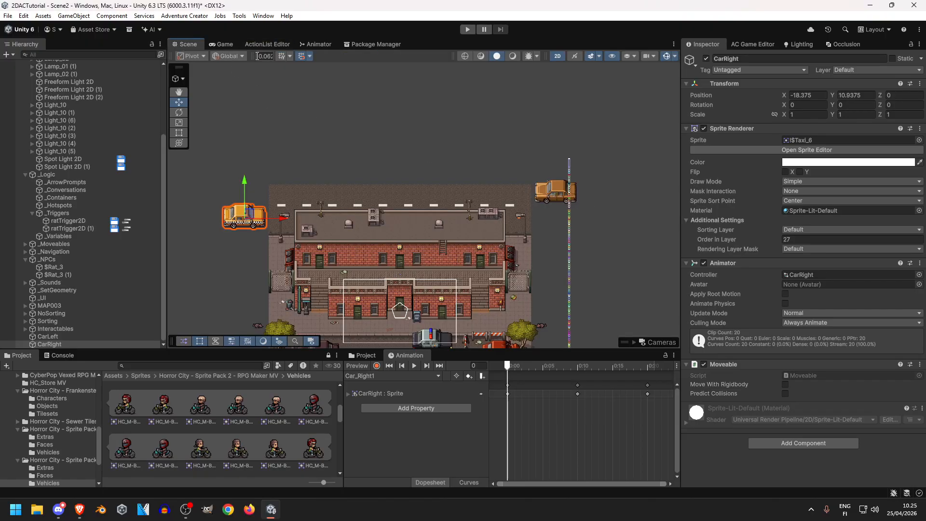
left_click(267, 44)
scroll(499, 275, "down", 5)
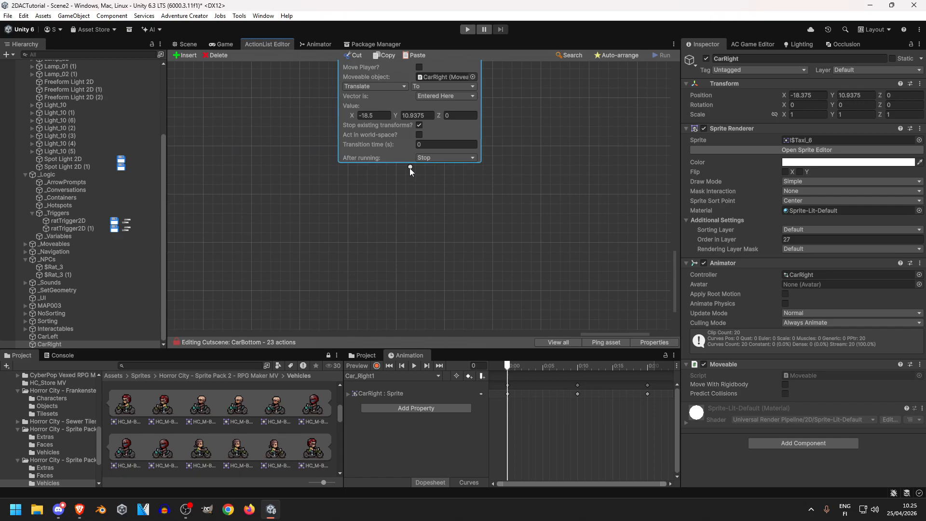
left_click_drag(410, 167, 398, 205)
left_click(400, 216)
left_click(404, 225)
left_click(451, 215)
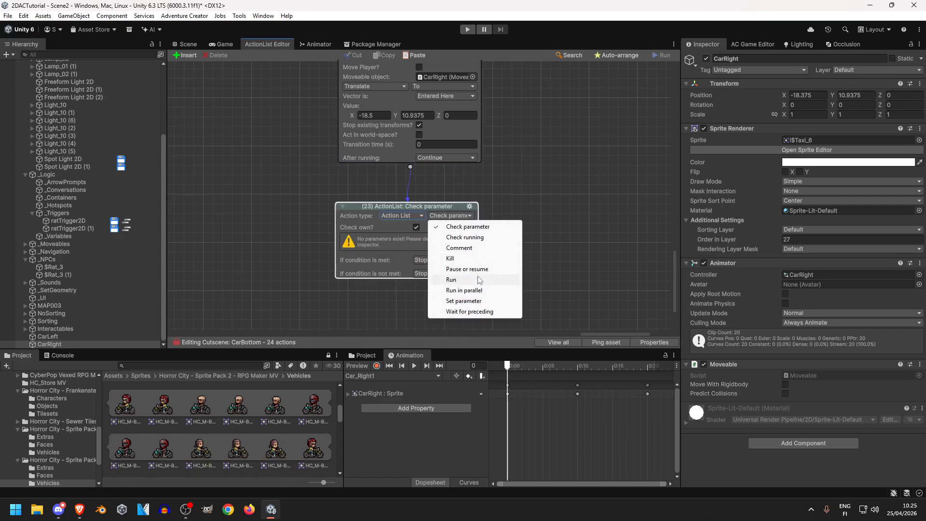
left_click(464, 290)
left_click(445, 216)
left_click(405, 217)
left_click(423, 439)
left_click(451, 215)
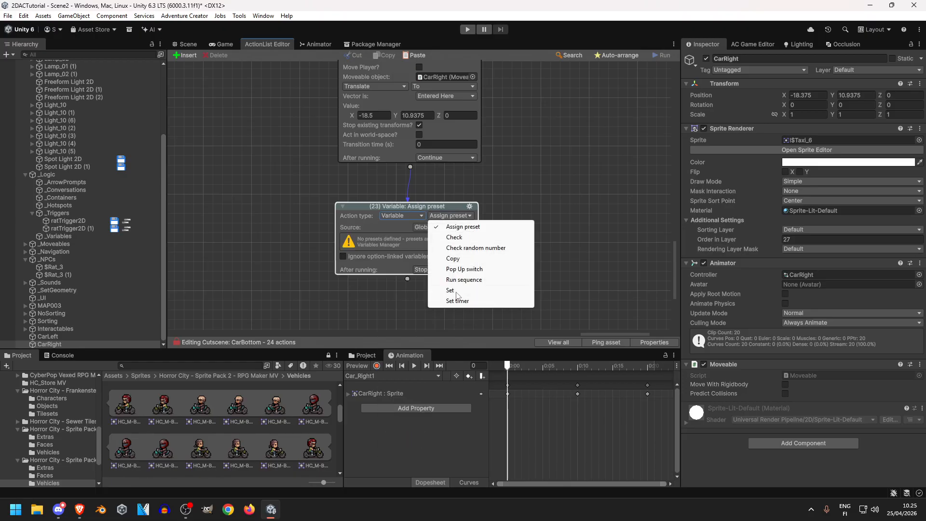
left_click(446, 247)
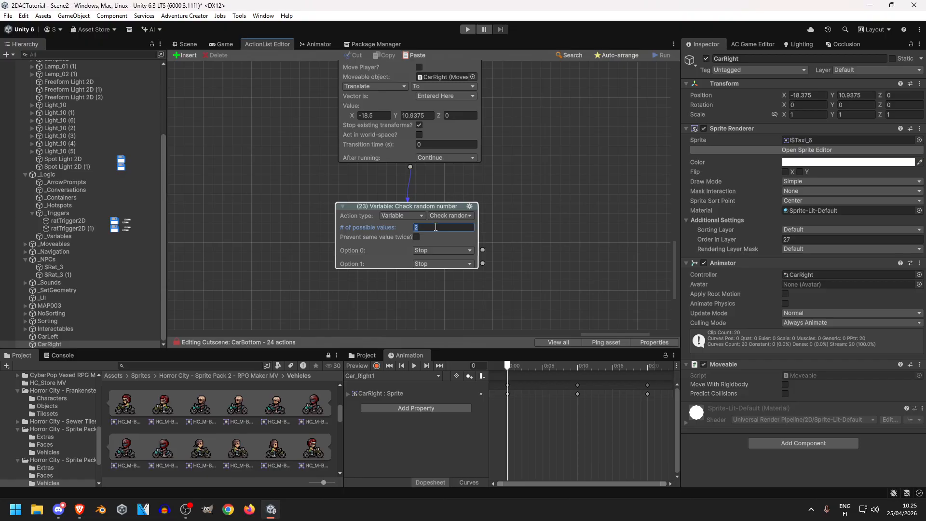
- Set the new random check to 5 possible values, prevent repeated values, turn off saving the last value and reposition the action
key("Return")
left_click(417, 237)
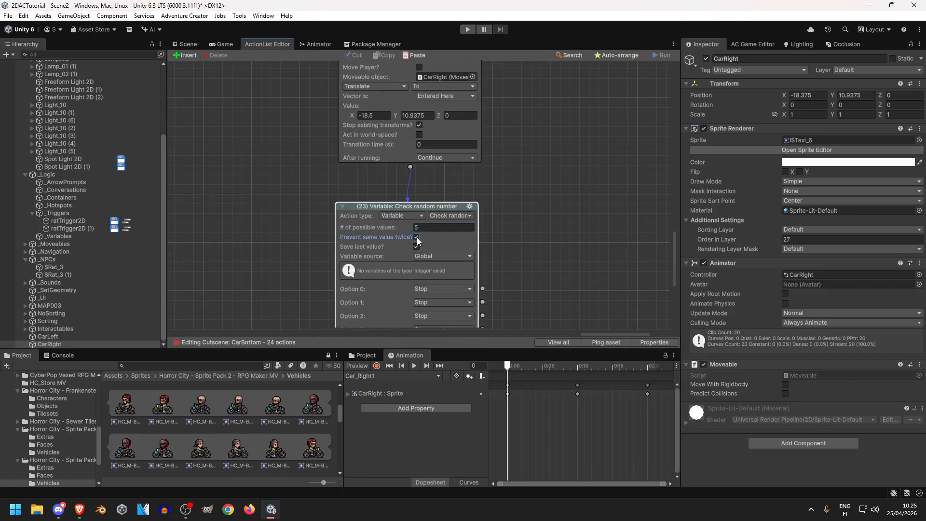
scroll(418, 217, "up", 5)
scroll(486, 264, "down", 5)
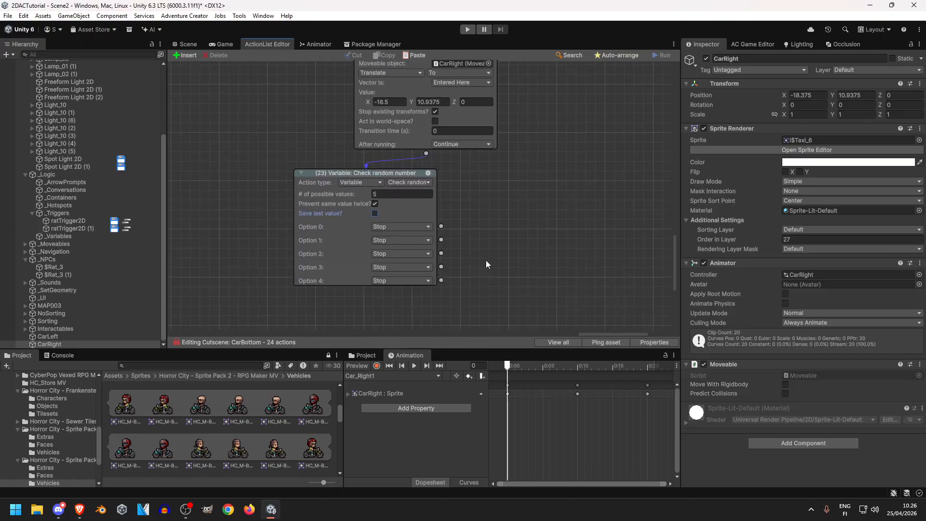
scroll(487, 226, "down", 2)
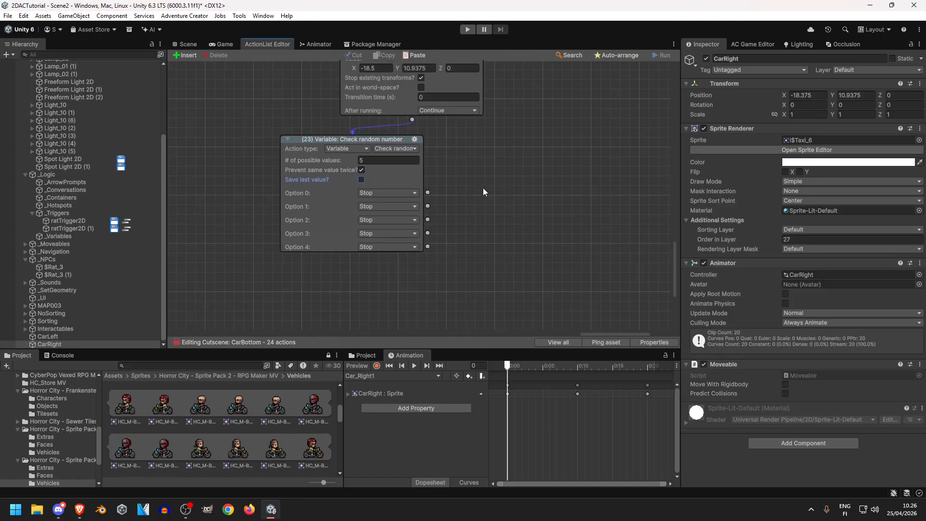
left_click_drag(410, 169, 290, 131)
middle_click_drag(245, 206, 389, 210)
- Add an Engine: Wait action of 0.5 seconds for Option 4 and one of 1 second for Option 3
left_click_drag(337, 249, 337, 249)
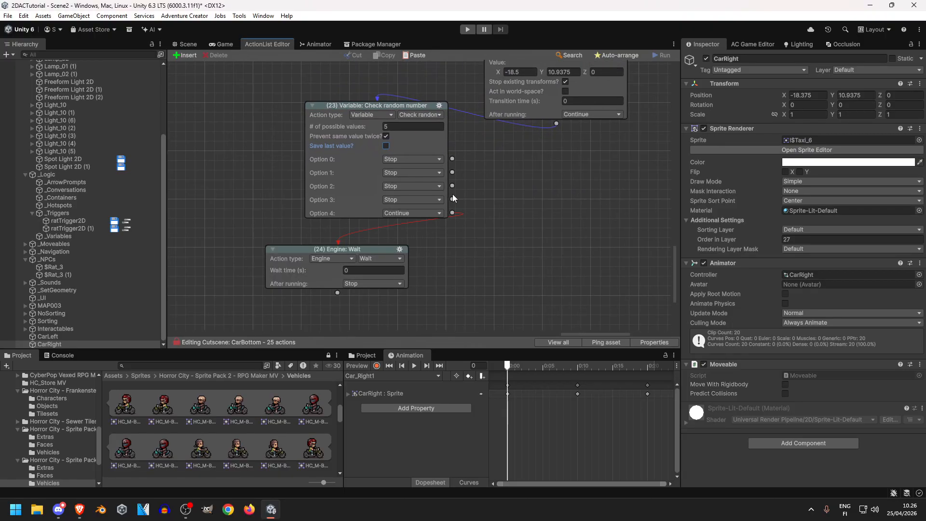
left_click_drag(474, 251, 494, 250)
left_click(374, 271)
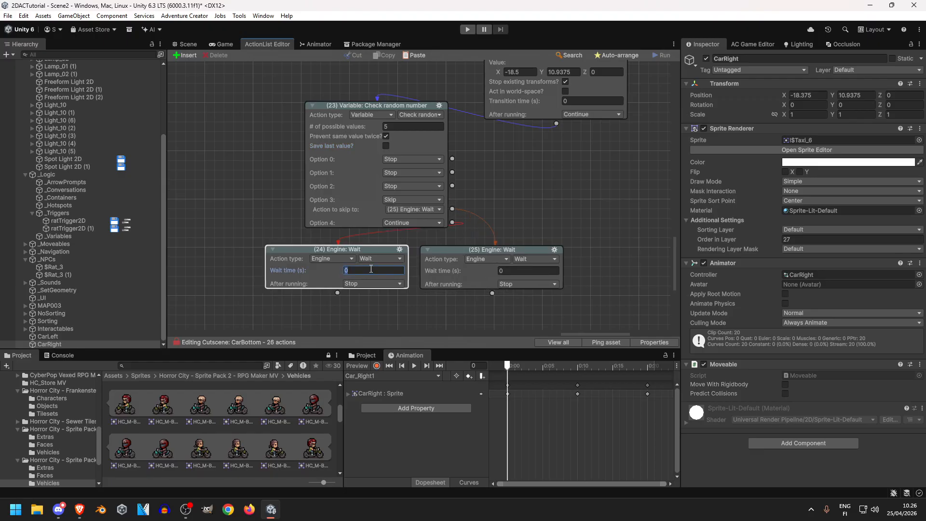
type(".5")
key("Tab")
type("1")
middle_click_drag(550, 236, 500, 242)
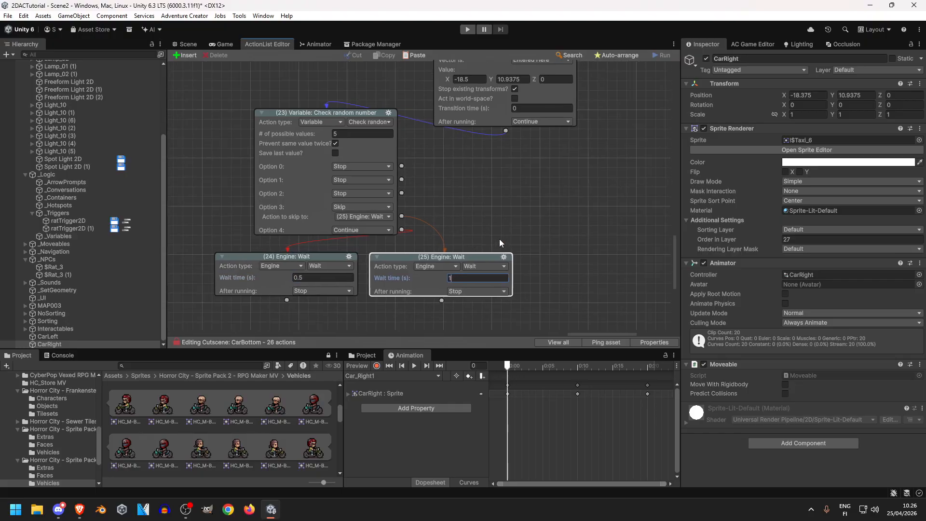
- Add an Engine: Wait action of 0.75 seconds for Option 2 and place it beside the other waits
left_click_drag(404, 193, 583, 231)
left_click(606, 257)
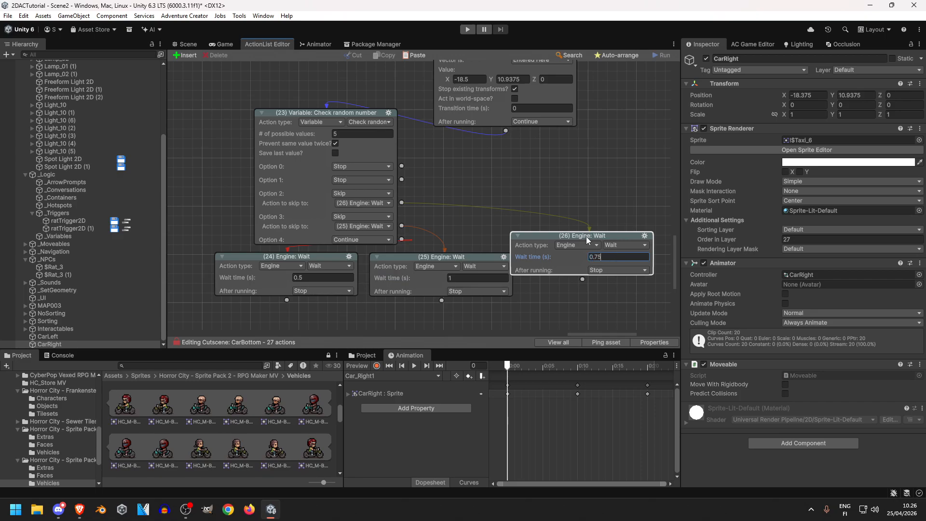
left_click_drag(580, 239, 607, 264)
right_click(474, 163)
left_click(528, 183)
left_click_drag(616, 180, 617, 181)
left_click(610, 173)
left_click(637, 233)
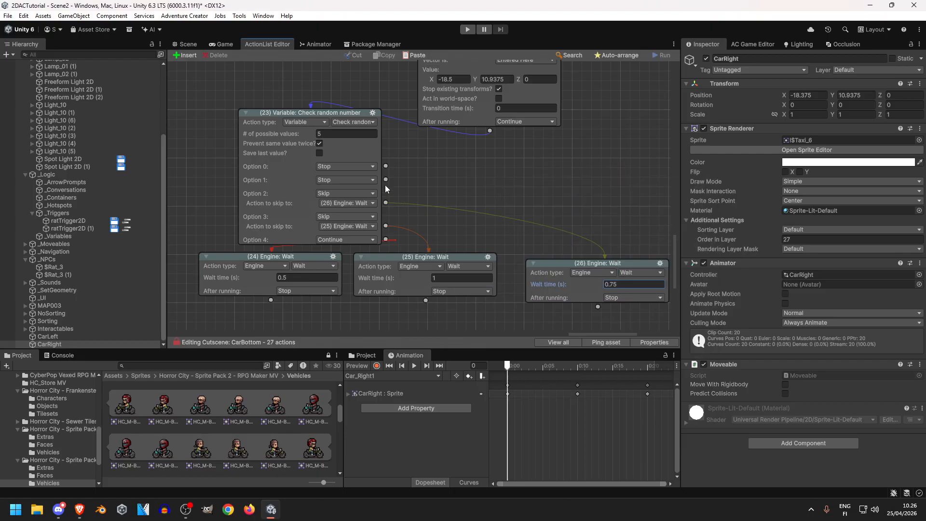
- Add an Engine: Wait action of 1.25 seconds for Option 1 and place it above the 0.75-second wait
left_click_drag(518, 180, 517, 181)
left_click(539, 202)
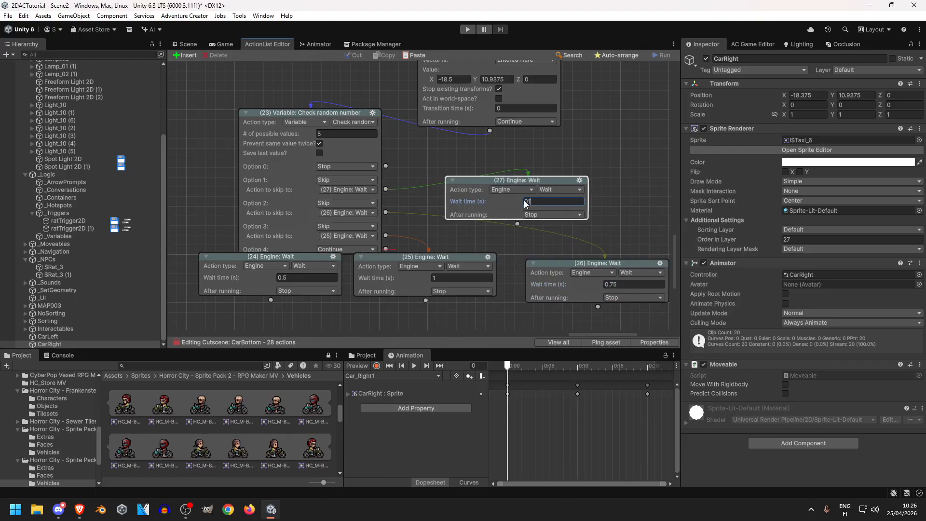
left_click_drag(532, 180, 623, 208)
- Add an Engine: Wait action of 1.5 seconds for Option 0 and reposition the overlapping wait actions
left_click_drag(367, 164, 585, 139)
left_click(555, 183)
type("1.5")
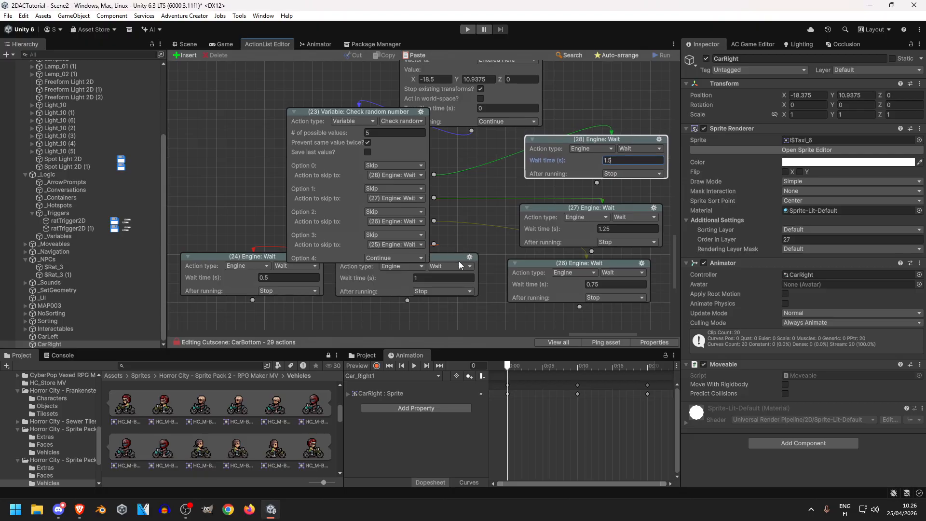
left_click_drag(457, 258, 456, 290)
left_click_drag(270, 249, 241, 265)
- Connect the 0.5-second Wait action back to the cutscene's opening Check random number action
middle_click_drag(275, 248, 291, 248)
middle_click_drag(616, 169, 525, 160)
middle_click_drag(493, 222, 431, 188)
mouse_move(506, 291)
middle_mouse_down()
mouse_move(437, 252)
mouse_move(502, 288)
middle_mouse_up()
left_click_drag(573, 301, 242, 92)
middle_click_drag(445, 270, 437, 165)
left_click_drag(356, 245, 314, 114)
middle_click_drag(314, 114, 479, 280)
left_click_drag(479, 279, 237, 102)
middle_click_drag(238, 102, 389, 276)
left_click_drag(466, 289, 308, 91)
middle_click_drag(307, 90, 511, 236)
left_click_drag(523, 250, 289, 169)
middle_click_drag(290, 169, 512, 242)
left_click_drag(512, 243, 306, 142)
middle_click_drag(306, 143, 525, 258)
left_click_drag(526, 258, 212, 132)
middle_click_drag(213, 132, 332, 253)
left_click_drag(484, 195, 274, 157)
middle_click_drag(274, 157, 653, 261)
middle_click_drag(382, 188, 278, 169)
left_click_drag(547, 177, 325, 169)
middle_click_drag(326, 170, 587, 171)
left_click_drag(587, 172, 242, 169)
middle_click_drag(241, 169, 566, 232)
left_click_drag(651, 193, 232, 168)
middle_click_drag(251, 179, 622, 255)
left_click_drag(592, 198, 222, 184)
middle_click_drag(289, 202, 487, 257)
left_click_drag(364, 191, 513, 187)
middle_click_drag(514, 187, 363, 192)
middle_click(409, 355)
left_click(369, 302)
middle_click_drag(370, 302, 567, 283)
left_click_drag(469, 246, 235, 238)
- Make the 1-second Wait action skip to action (0) Variable: Check random number after running
middle_click_drag(665, 289, 435, 189)
left_click(436, 198)
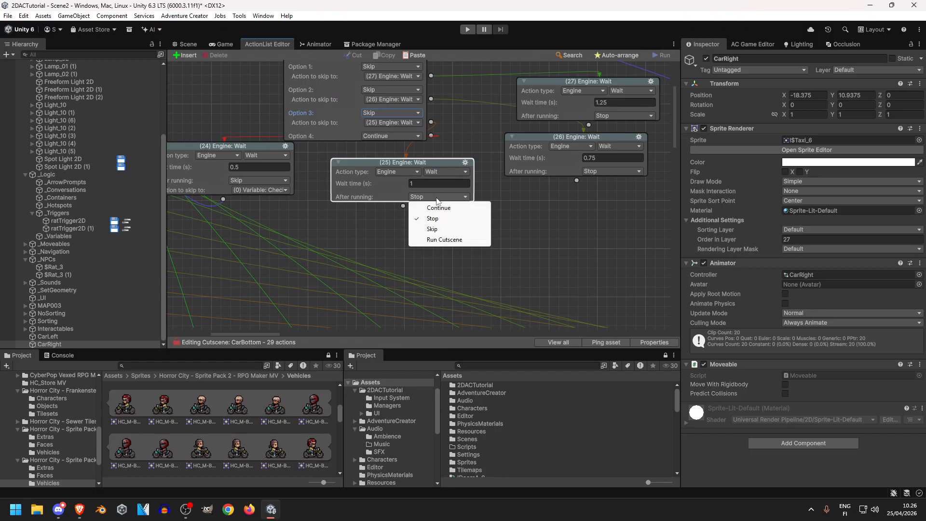
left_click(439, 208)
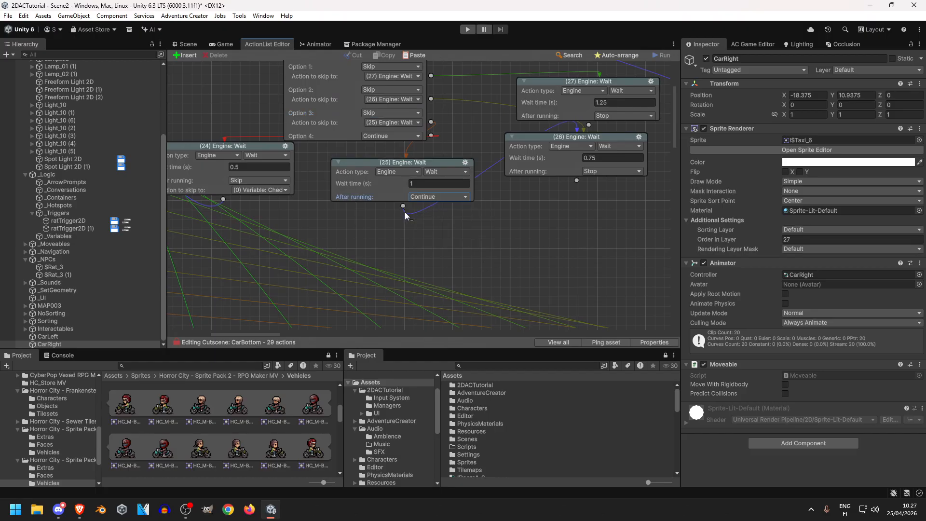
left_click(436, 196)
left_click(439, 208)
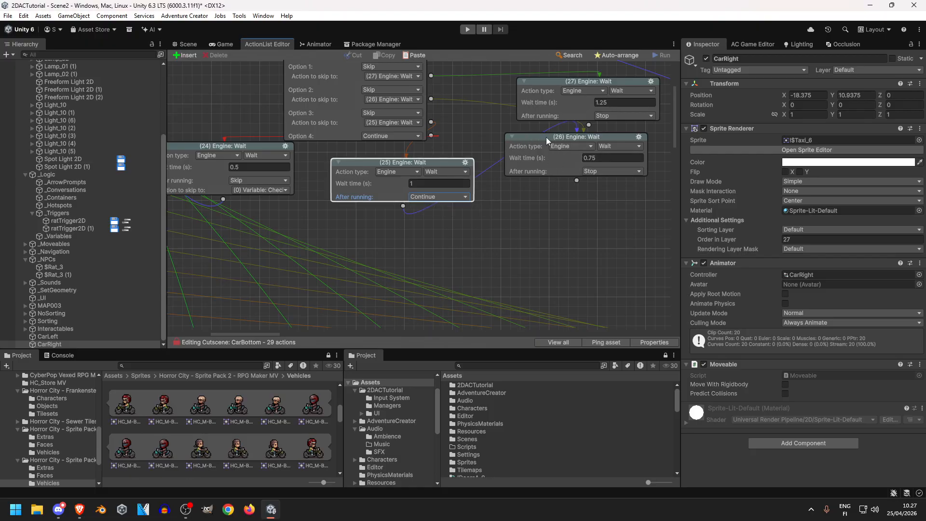
left_click(424, 197)
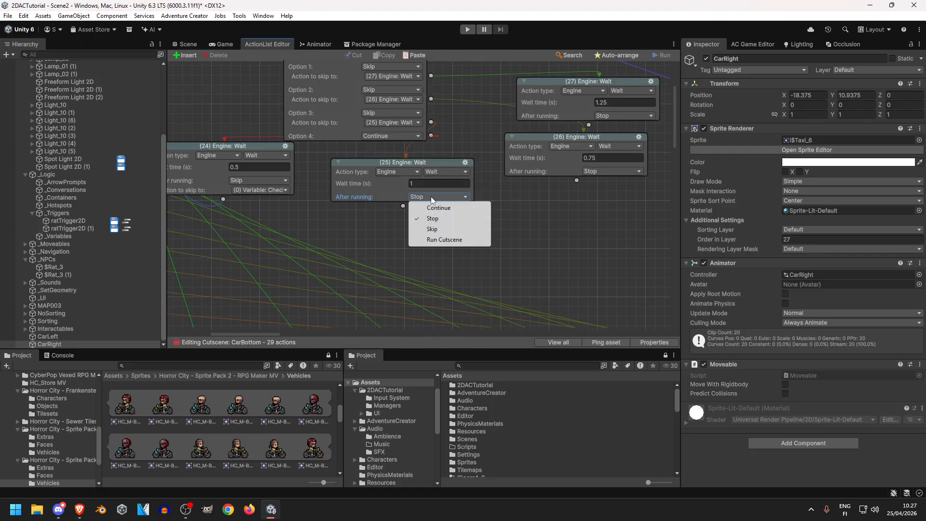
left_click(431, 228)
left_click(441, 208)
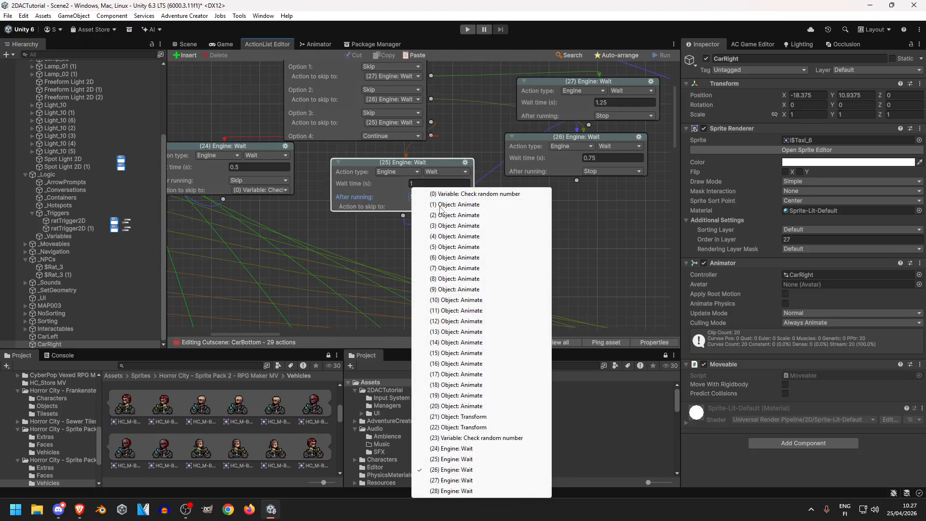
left_click(487, 195)
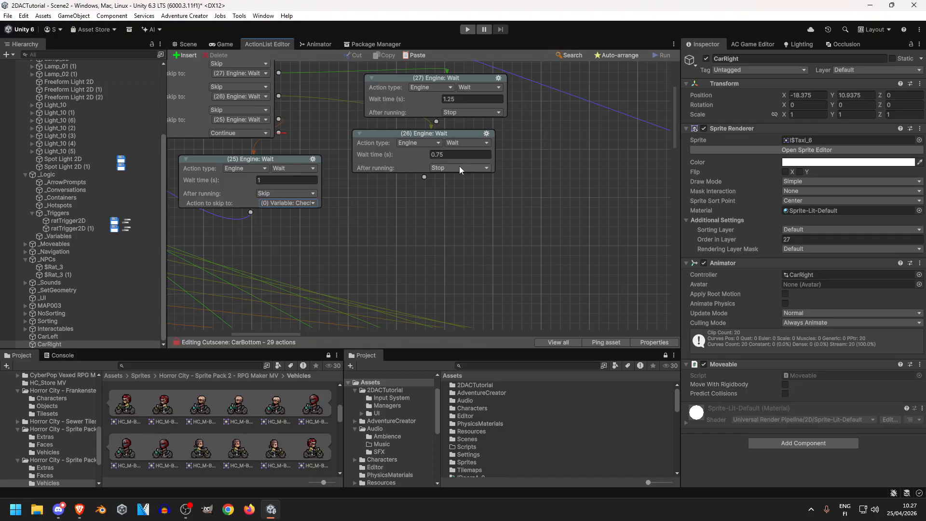
- Make the 0.75-second Wait action skip to action (0) Variable: Check random number after running
left_click(459, 167)
left_click(453, 200)
left_click(463, 177)
left_click(469, 188)
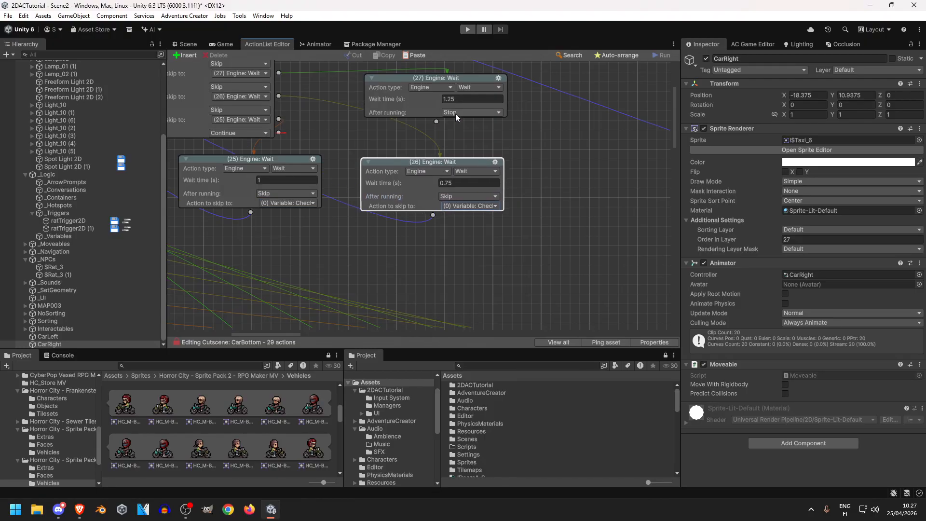
- Make the 1.25-second Wait action skip to action (0) Variable: Check random number and space out the wait actions
left_click(468, 113)
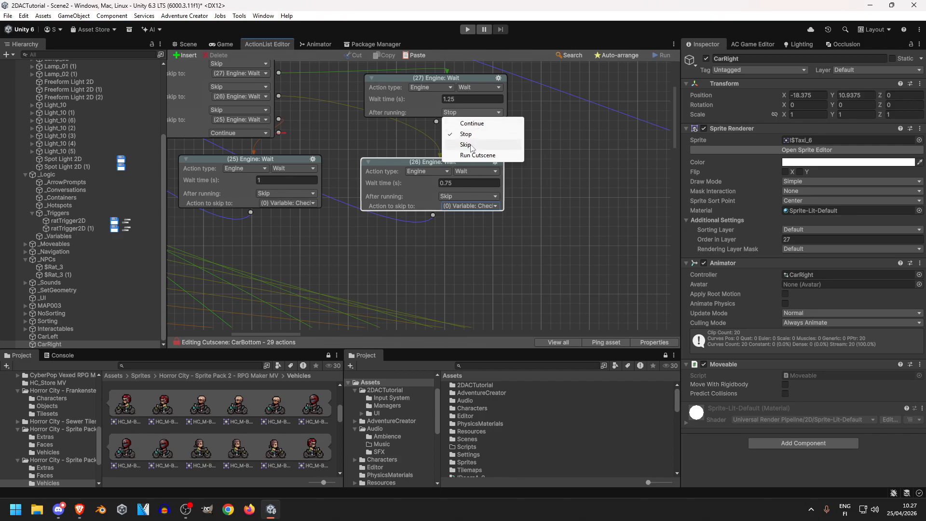
left_click(465, 145)
left_click(473, 122)
left_click(480, 134)
middle_click_drag(473, 135, 410, 152)
middle_click_drag(524, 219, 462, 179)
left_click_drag(236, 189, 259, 212)
middle_click_drag(495, 187, 299, 226)
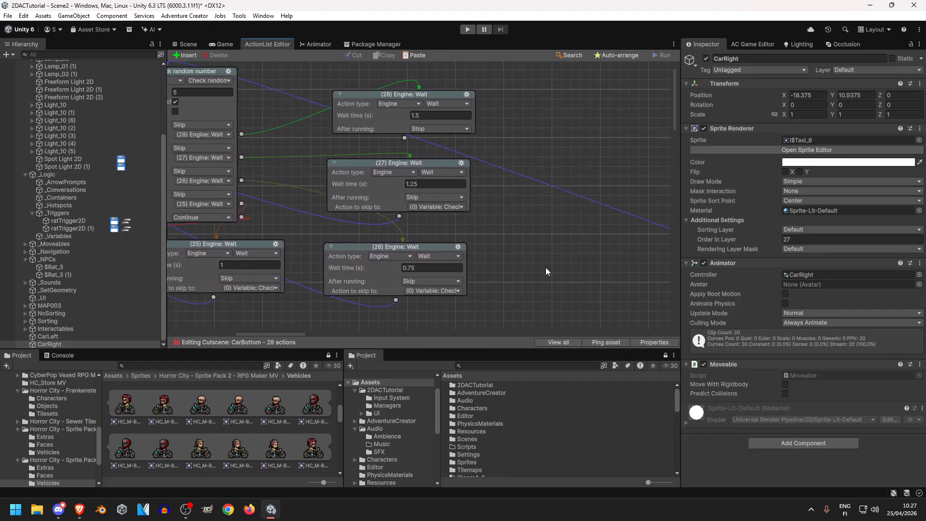
- Auto-arrange all actions in the CarBottom cutscene
middle_click_drag(231, 213, 479, 187)
right_click(423, 171)
left_click(454, 230)
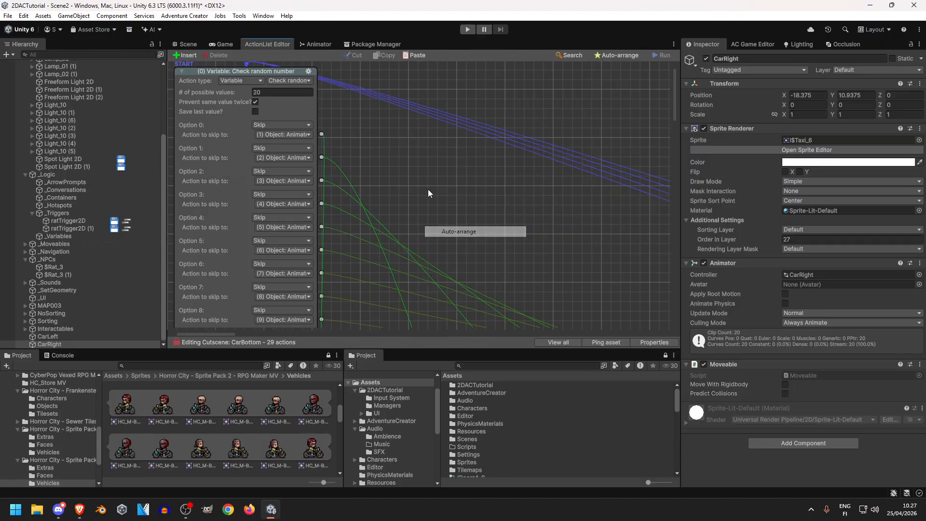
- Examine the arranged CarBottom action flow from the Animate actions through the Transforms to the random waits and back to the start
middle_click_drag(627, 298, 477, 153)
middle_click_drag(401, 322, 338, 261)
middle_click_drag(241, 216, 320, 163)
mouse_move(579, 256)
middle_mouse_down()
mouse_move(405, 240)
mouse_move(226, 245)
middle_mouse_up()
middle_click_drag(637, 259, 289, 262)
middle_click_drag(550, 256, 236, 256)
middle_click_drag(583, 251, 256, 251)
middle_click_drag(616, 246, 309, 236)
middle_click_drag(473, 241, 207, 221)
middle_click_drag(624, 262, 367, 246)
middle_click_drag(524, 224, 311, 212)
middle_click_drag(448, 190, 338, 193)
mouse_move(626, 181)
middle_mouse_down()
mouse_move(468, 190)
mouse_move(334, 181)
middle_mouse_up()
middle_click_drag(558, 179, 590, 244)
scroll(537, 145, "down", 5)
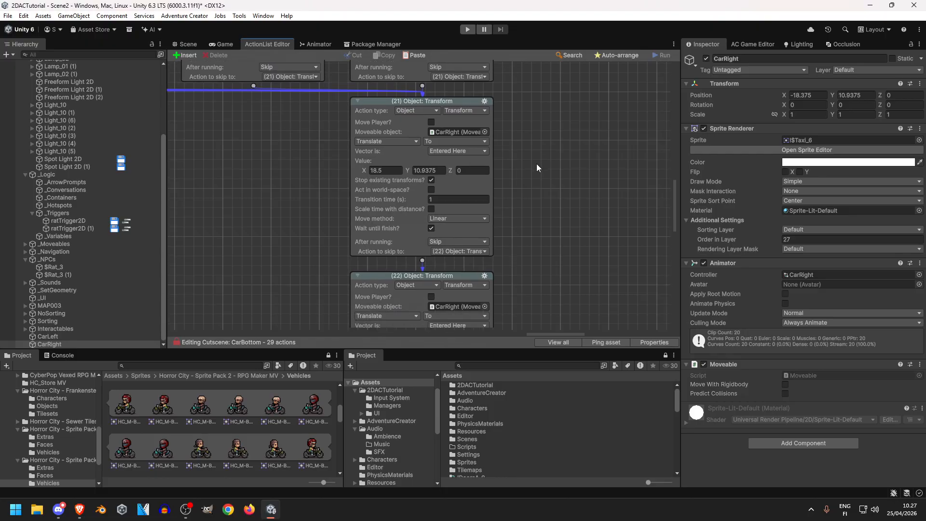
scroll(536, 140, "down", 2)
scroll(536, 150, "down", 6)
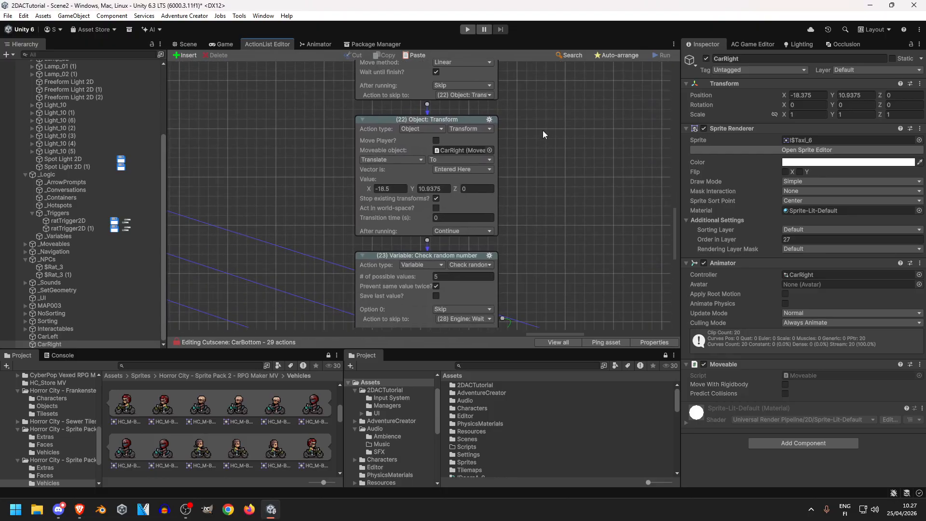
scroll(528, 145, "down", 2)
scroll(532, 161, "up", 7)
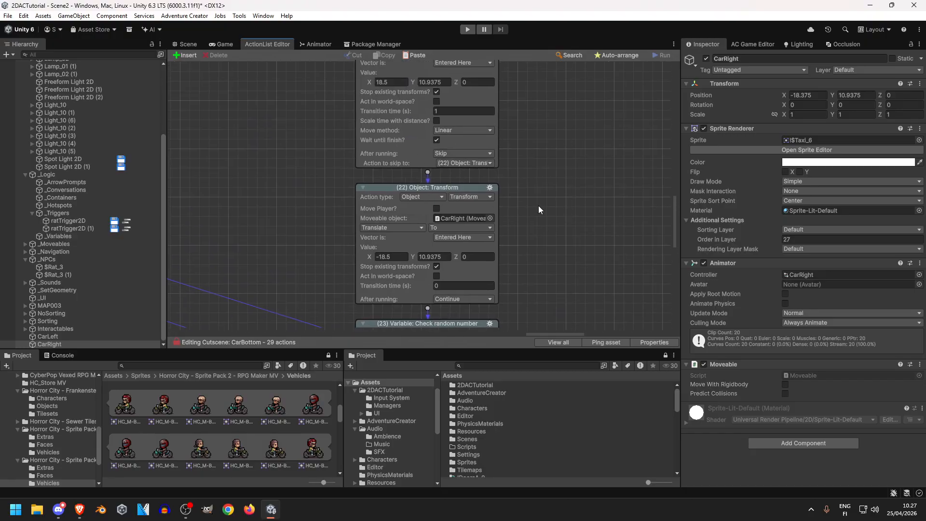
middle_click_drag(536, 204, 468, 126)
middle_click_drag(497, 270, 481, 112)
middle_click_drag(409, 272, 231, 205)
mouse_move(597, 201)
middle_mouse_down()
mouse_move(389, 194)
mouse_move(581, 207)
middle_mouse_up()
middle_click_drag(369, 185, 506, 203)
left_click_drag(674, 279, 663, 60)
left_click_drag(596, 334, 204, 317)
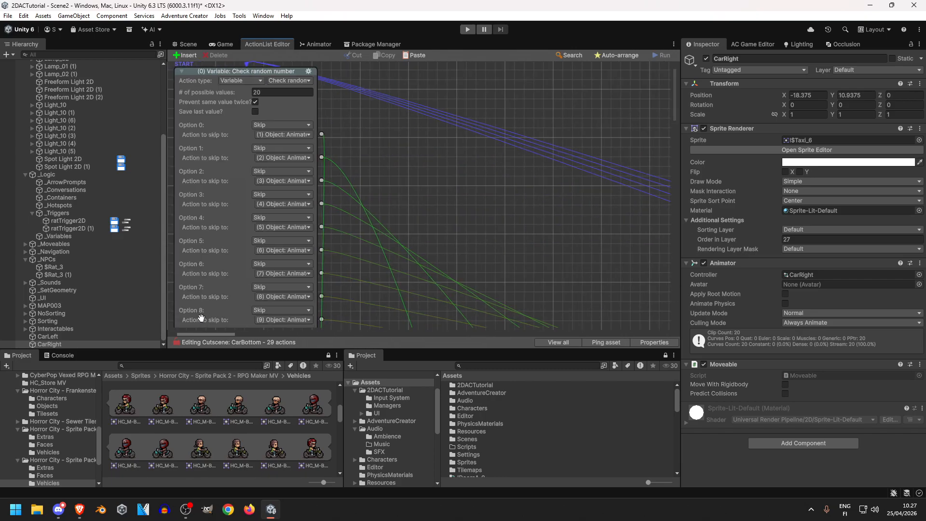
- Open the OnStart cutscene's actions and add an ActionList: Run action
left_click(185, 43)
scroll(314, 181, "down", 2)
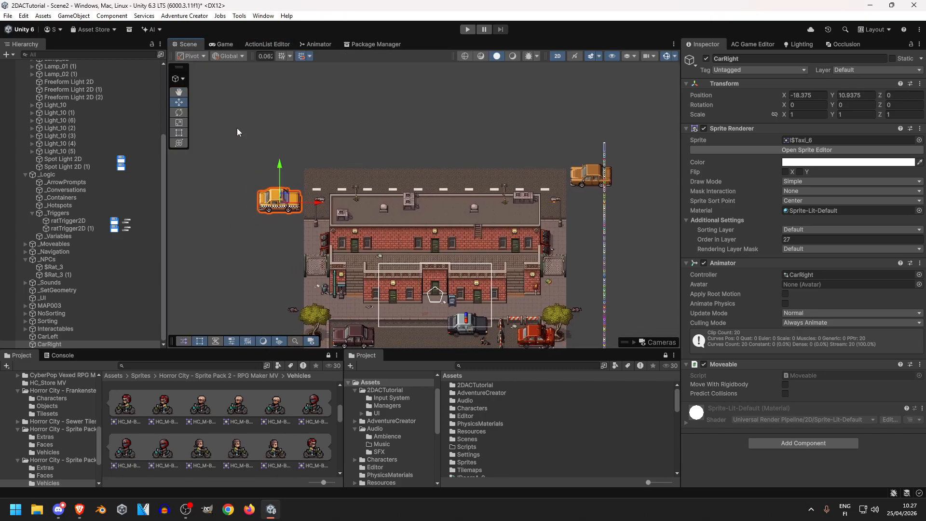
scroll(77, 141, "up", 5)
left_click(133, 95)
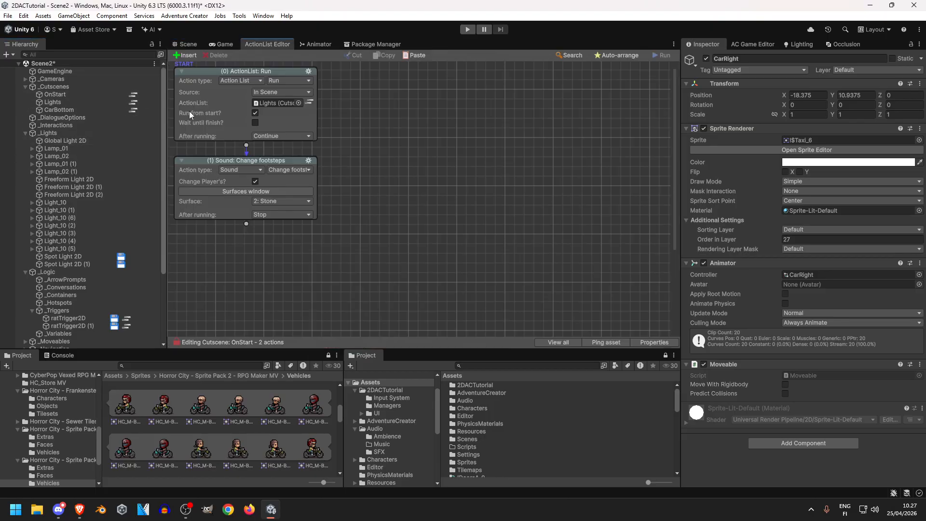
right_click(343, 135)
left_click(364, 139)
left_click(410, 145)
left_click(410, 156)
left_click(461, 145)
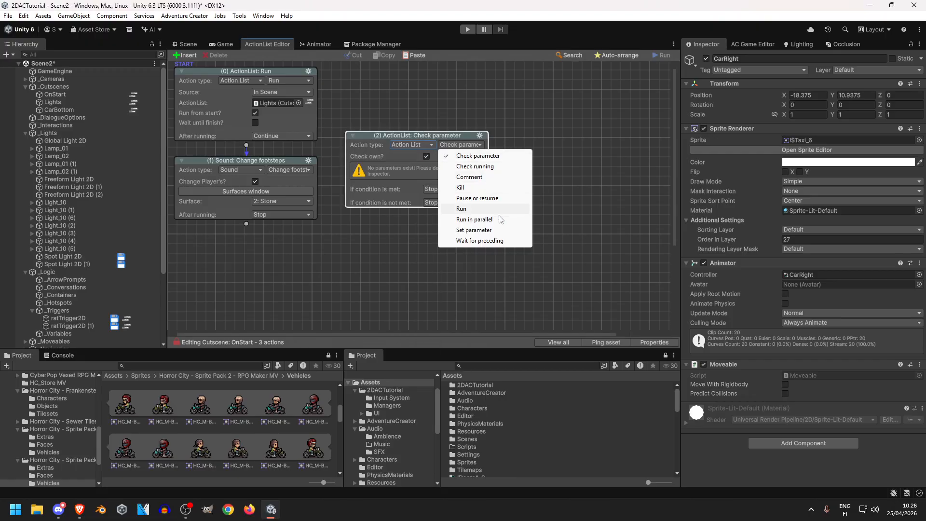
left_click(479, 209)
- Assign CarBottom to the new Run action, chain it between the Lights Run and Change footsteps actions, and auto-arrange the cutscene
left_click_drag(66, 112, 422, 167)
left_click_drag(246, 145, 240, 188)
right_click(534, 208)
left_click(577, 270)
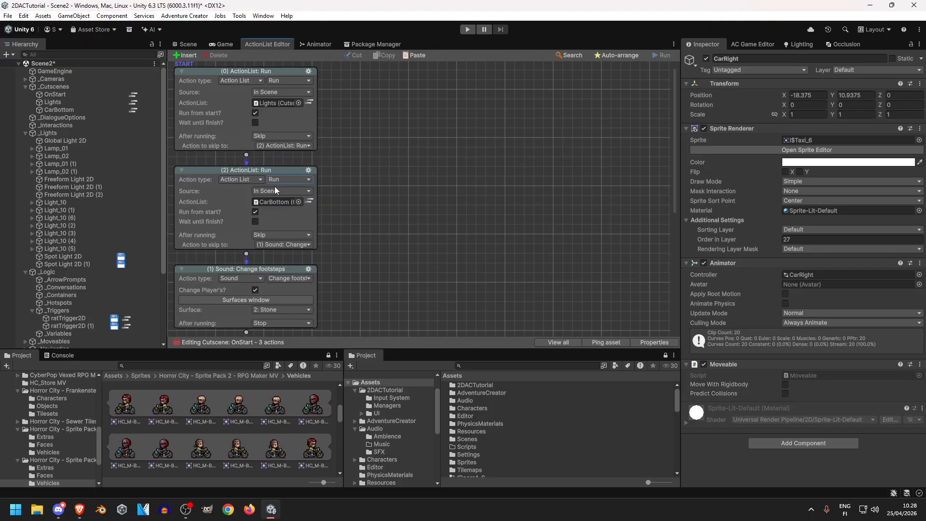
- Select the CarBottom cutscene, return to the scene view and start play mode to test the passing vehicles
left_click(74, 110)
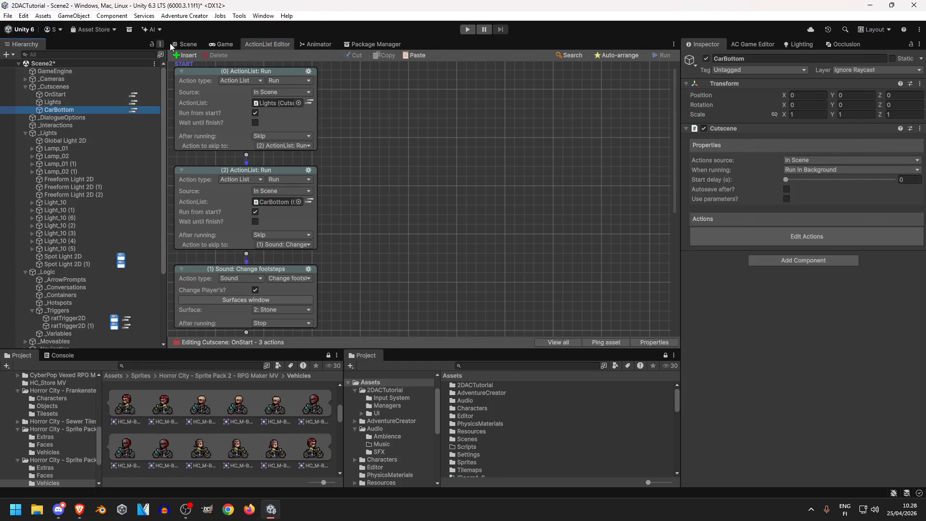
left_click(188, 44)
left_click(467, 29)
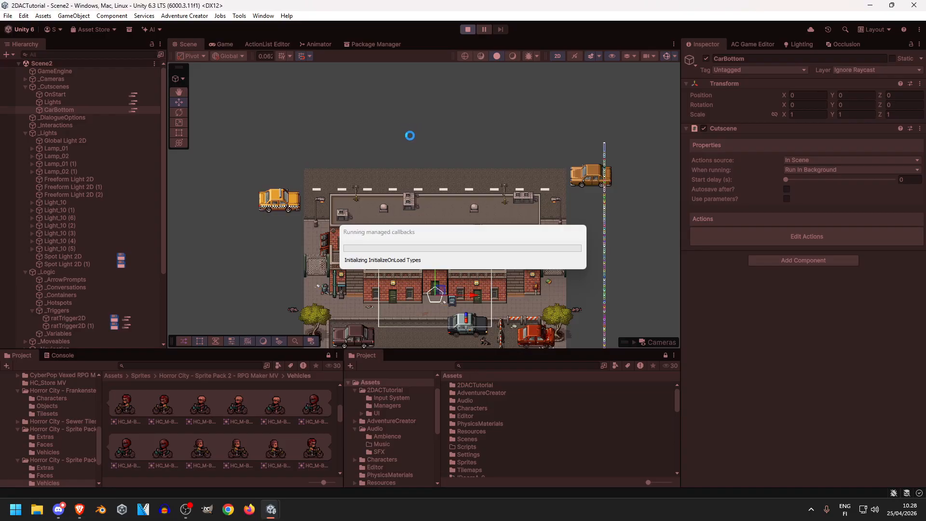
- Stop play mode and set CarBottom's 1.5-second Wait action to skip to action (0), Variable: Check random number, after running
key("ctrl+p")
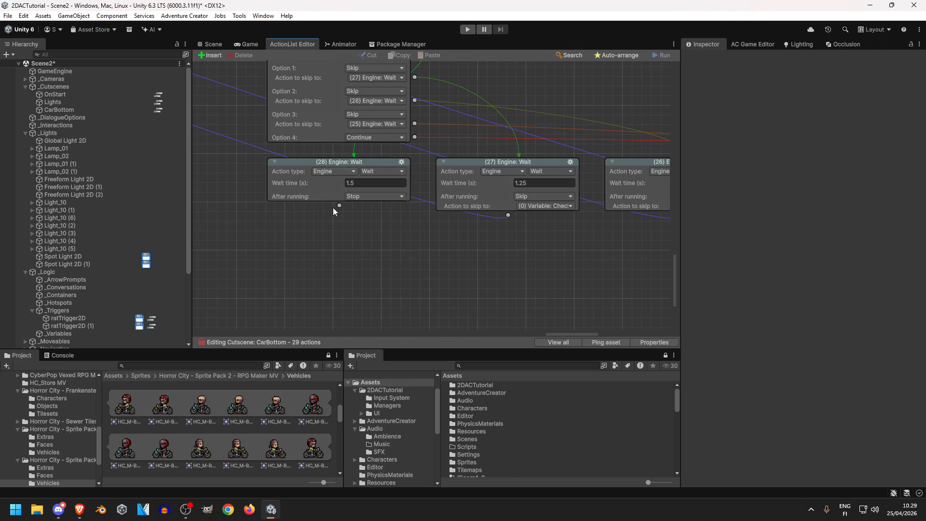
middle_click_drag(328, 207, 122, 192)
middle_click_drag(574, 225, 334, 225)
middle_click_drag(217, 207, 589, 234)
middle_click_drag(298, 211, 424, 210)
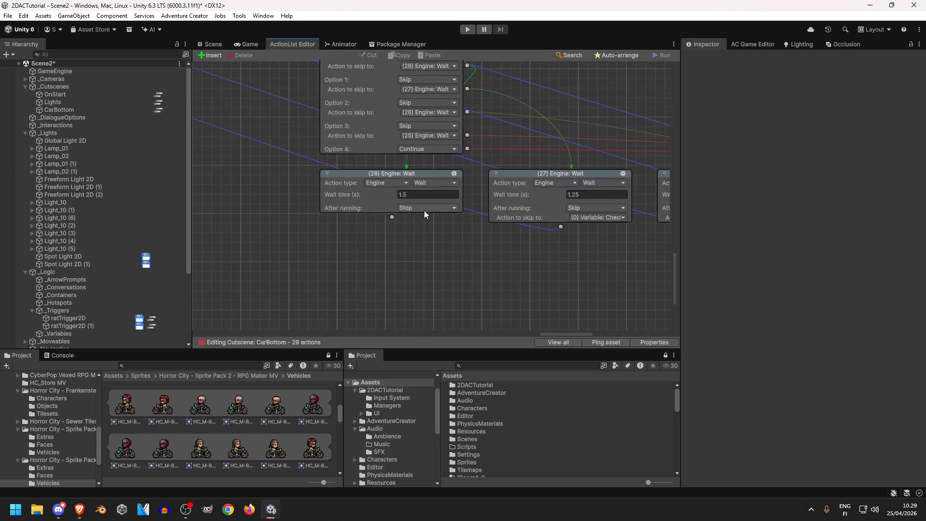
left_click(424, 211)
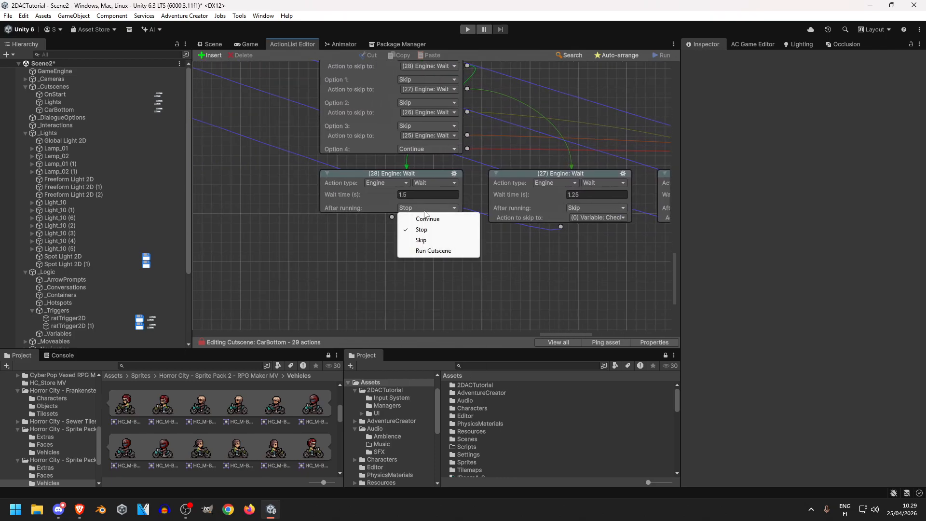
left_click(428, 243)
left_click(428, 217)
left_click(389, 266)
left_click(389, 265)
middle_click_drag(368, 262, 249, 357)
middle_click_drag(434, 193, 235, 151)
middle_click_drag(463, 191, 265, 175)
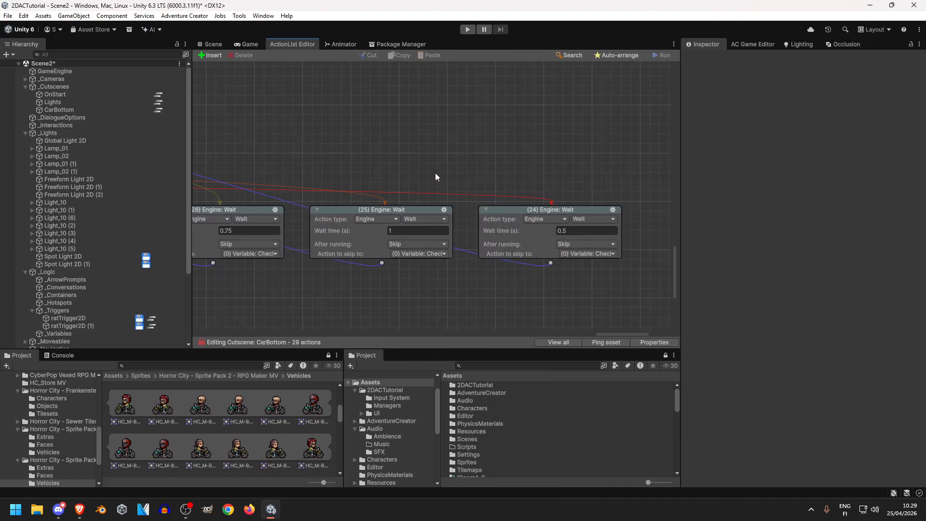
middle_click_drag(442, 177, 417, 177)
- Dock the Scene view beside the Game view and start play mode
left_click(211, 44)
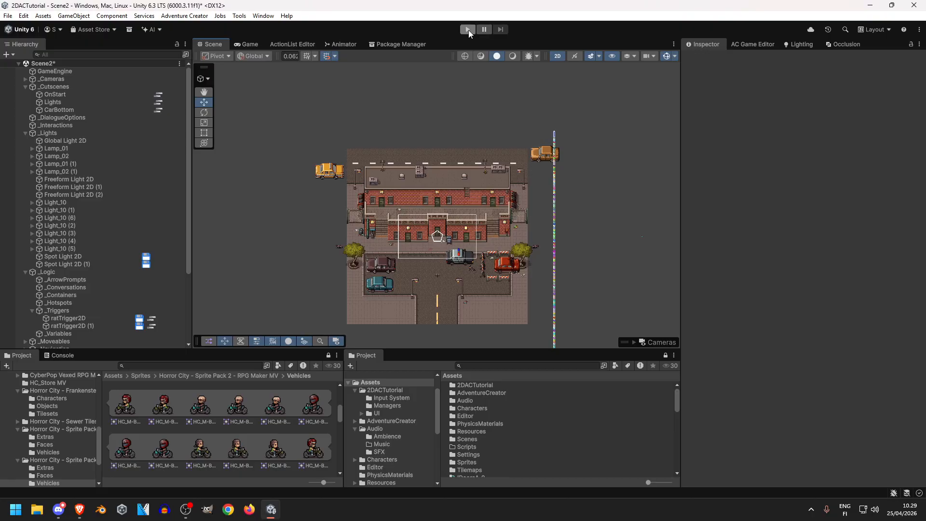
left_click_drag(215, 43, 254, 134)
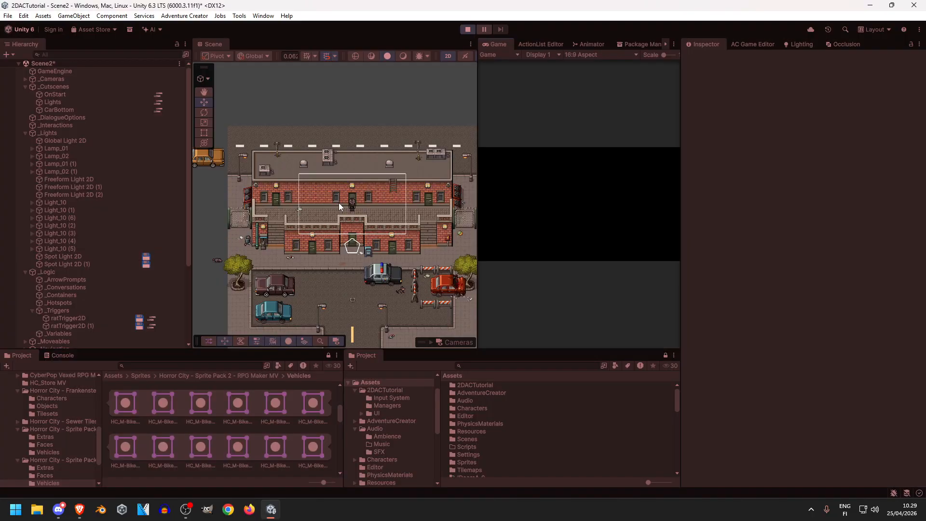
scroll(340, 217, "down", 2)
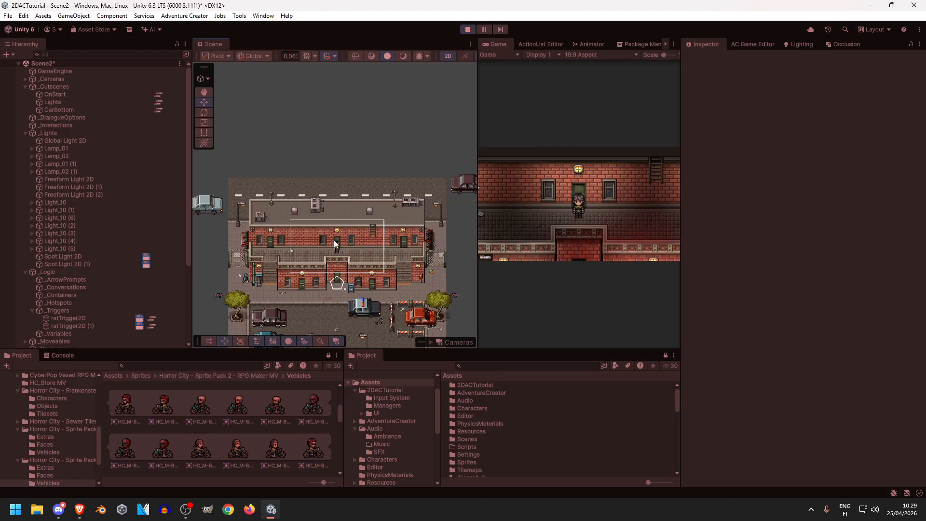
- Watch the vehicles driving past on the road behind the building during play mode, and stop the test
scroll(232, 228, "up", 4)
middle_click_drag(337, 227, 310, 229)
scroll(376, 220, "down", 3)
middle_click_drag(366, 214, 298, 223)
middle_click_drag(373, 226, 427, 216)
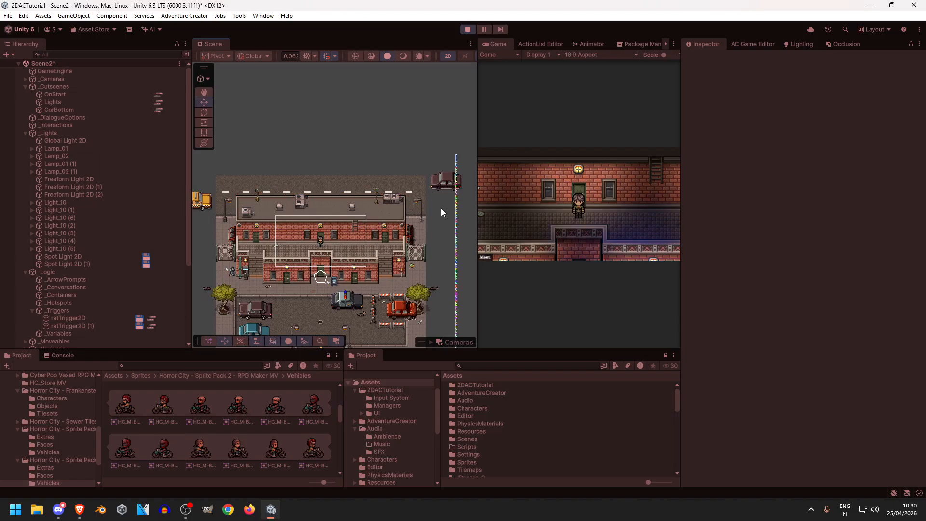
scroll(427, 205, "up", 5)
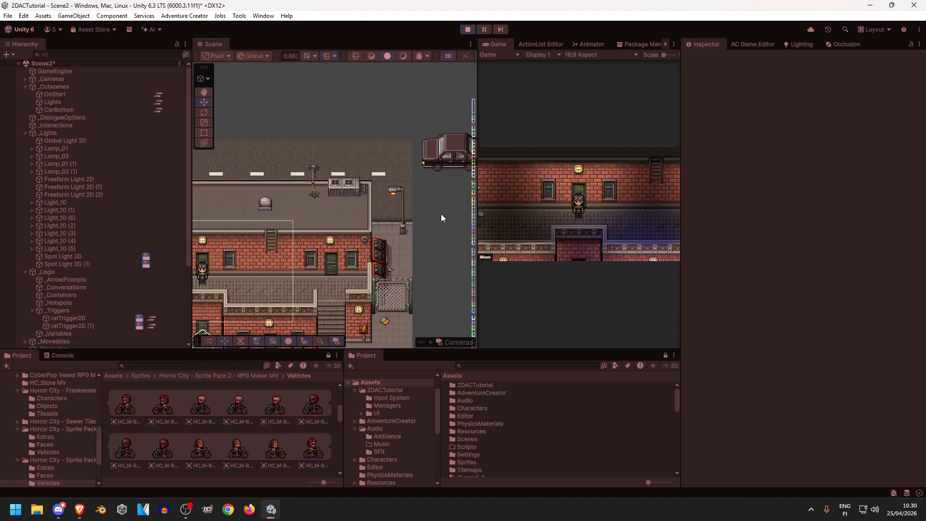
scroll(417, 223, "down", 2)
middle_click_drag(238, 238, 302, 236)
scroll(394, 236, "down", 1)
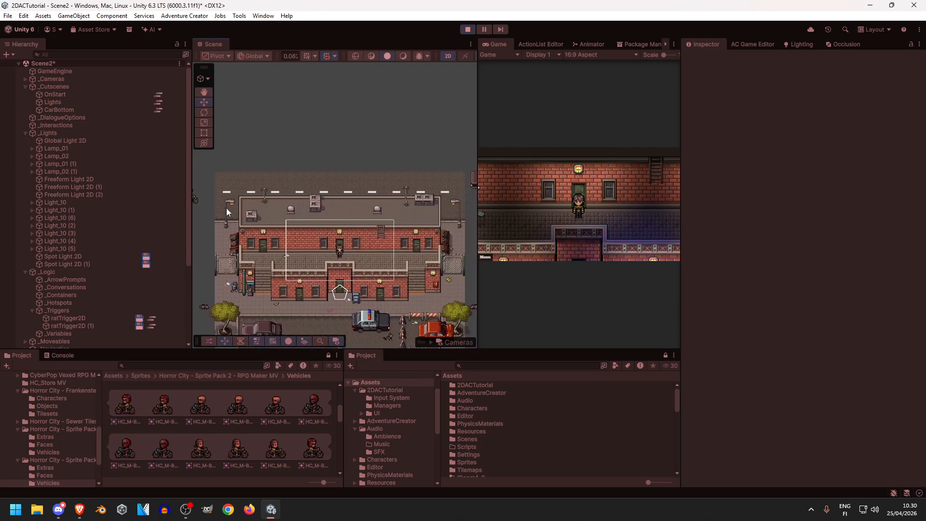
middle_click_drag(224, 208, 252, 222)
middle_click_drag(375, 264, 295, 241)
scroll(348, 262, "up", 4)
scroll(340, 241, "down", 3)
scroll(294, 238, "down", 3)
middle_click_drag(332, 265, 386, 262)
scroll(458, 256, "up", 2)
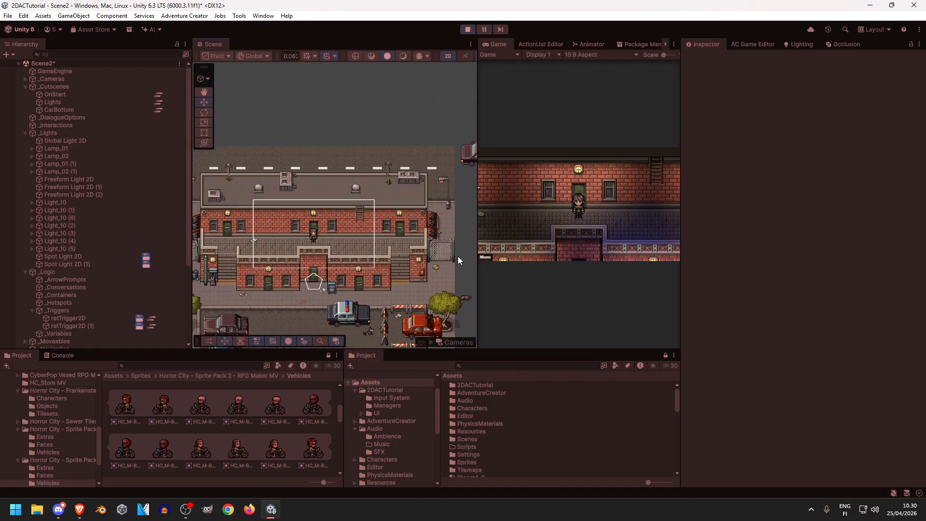
scroll(459, 261, "up", 1)
middle_click_drag(429, 255, 461, 226)
scroll(401, 235, "up", 3)
middle_click_drag(329, 230, 449, 274)
middle_click_drag(410, 227, 283, 126)
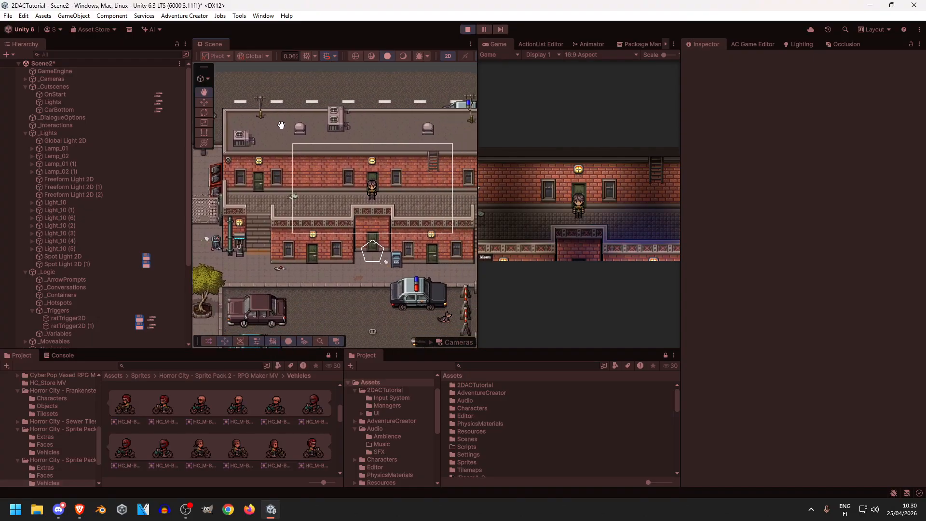
middle_click_drag(332, 181, 203, 213)
middle_click_drag(297, 166, 375, 150)
scroll(357, 175, "down", 9)
scroll(343, 218, "up", 8)
middle_click_drag(343, 220, 363, 221)
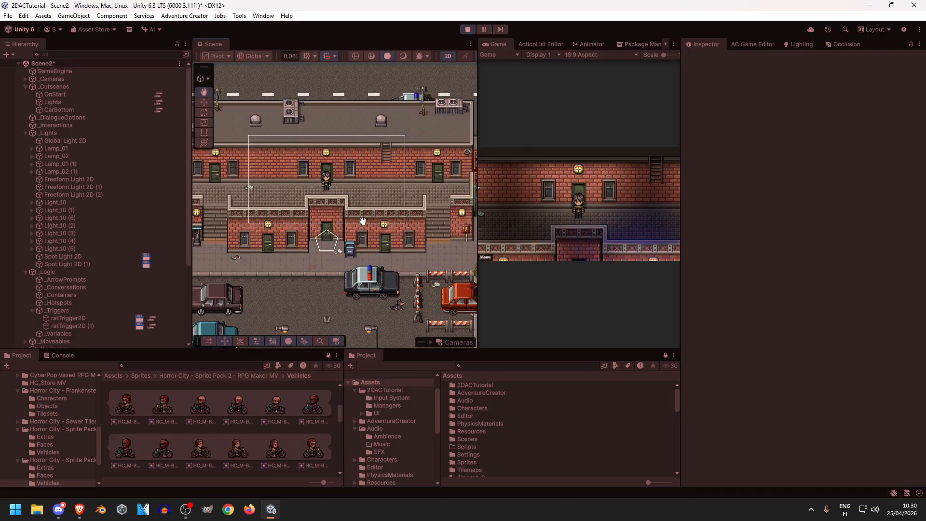
scroll(364, 210, "down", 3)
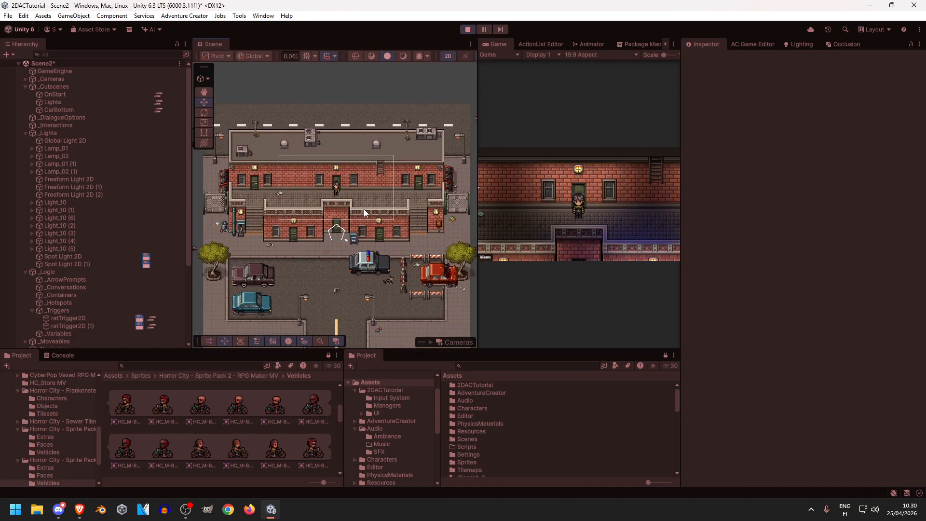
left_click(468, 30)
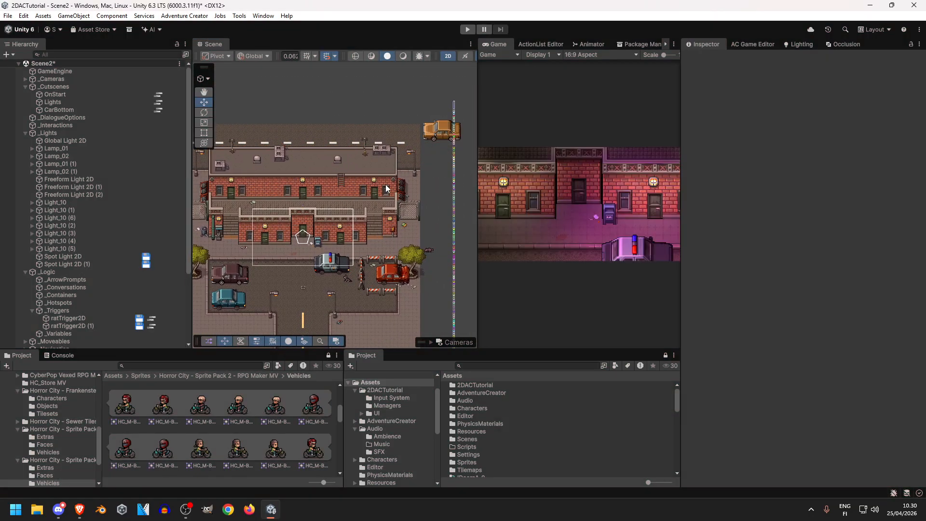
- Duplicate the CarBottom cutscene and rename the copy CarTop
left_click(63, 109)
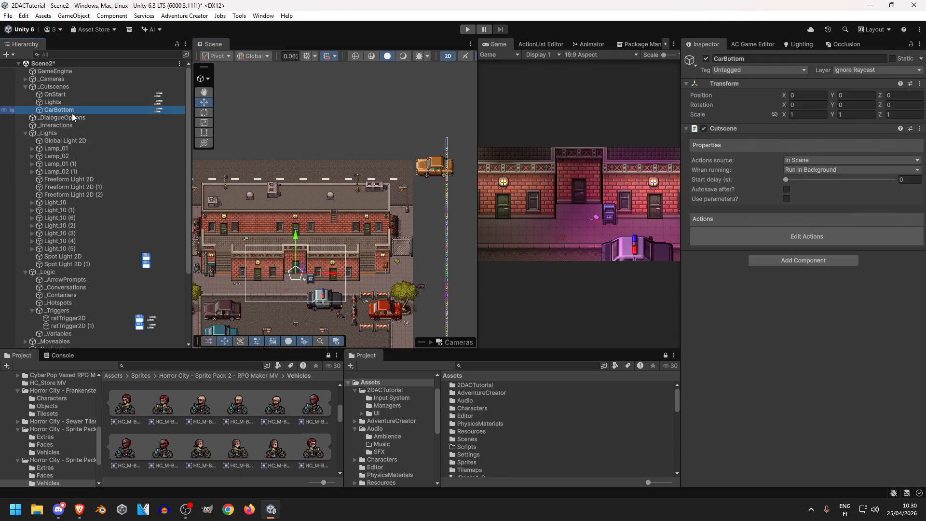
key("ctrl+d")
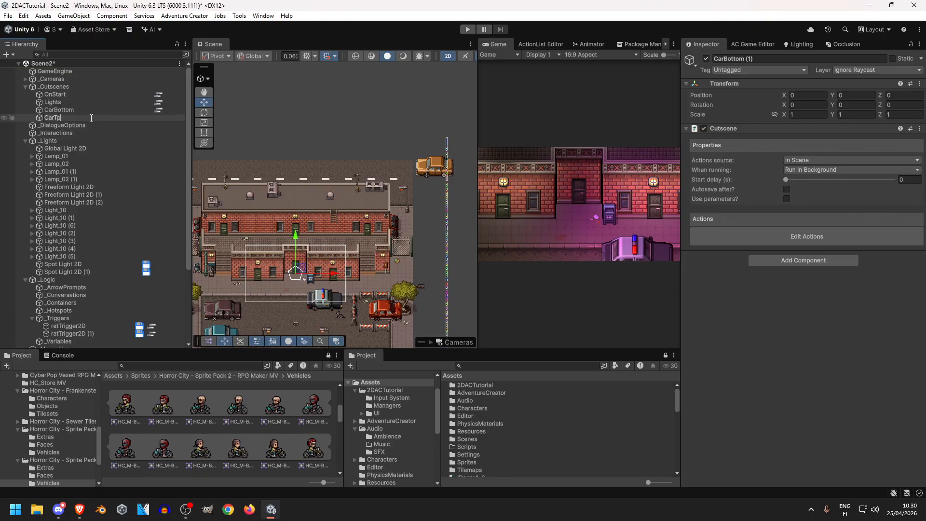
key("Return")
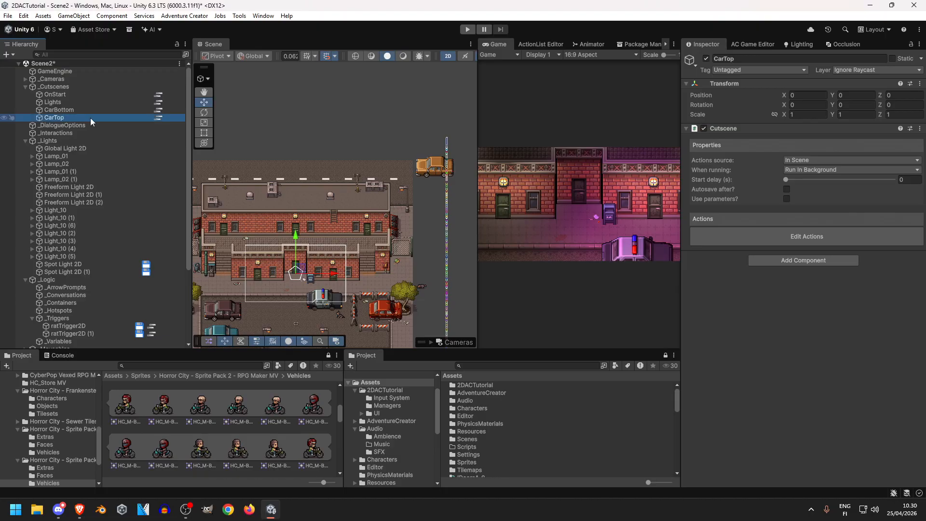
- Dock the Scene view back beside the other editor views and open the CarTop cutscene's actions for editing
scroll(287, 165, "up", 4)
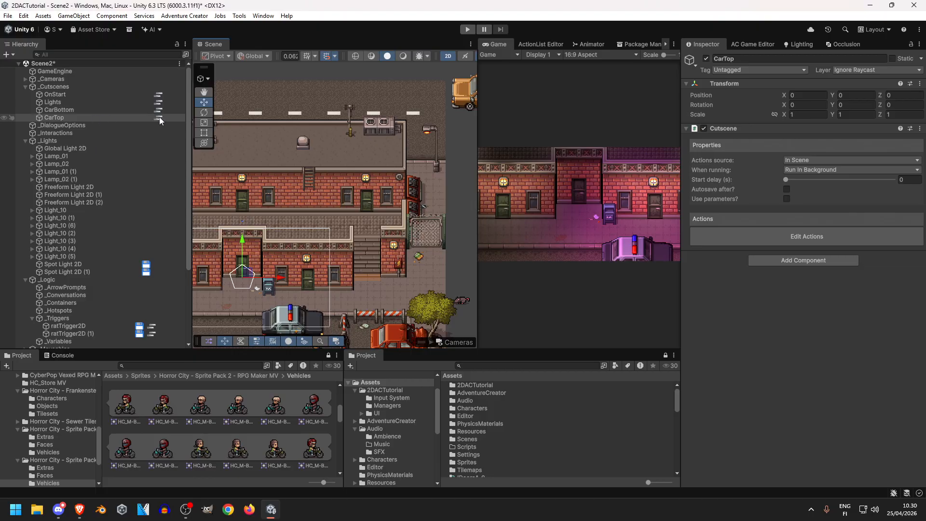
left_click_drag(211, 43, 488, 44)
left_click_drag(334, 149, 197, 140)
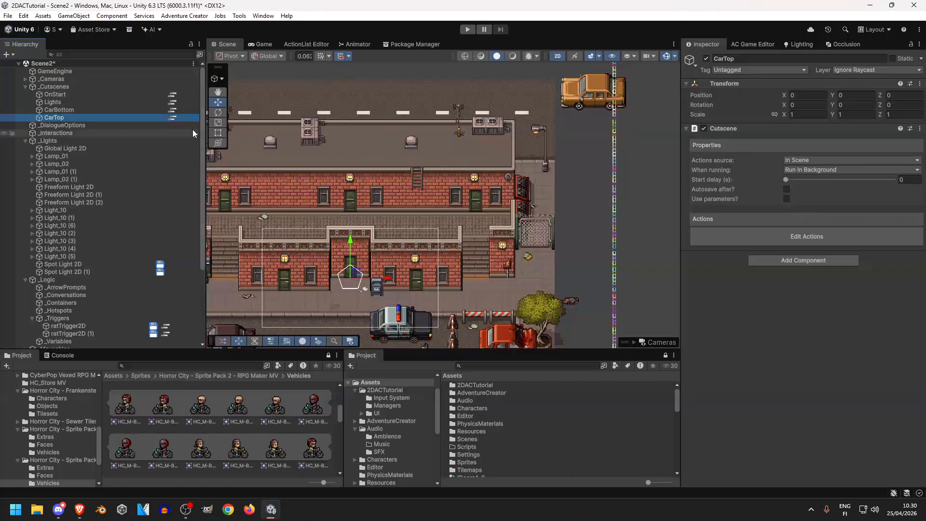
left_click(172, 117)
- Assign CarLeft as the animator of CarTop's Animate actions 1 to 3
scroll(398, 264, "down", 5)
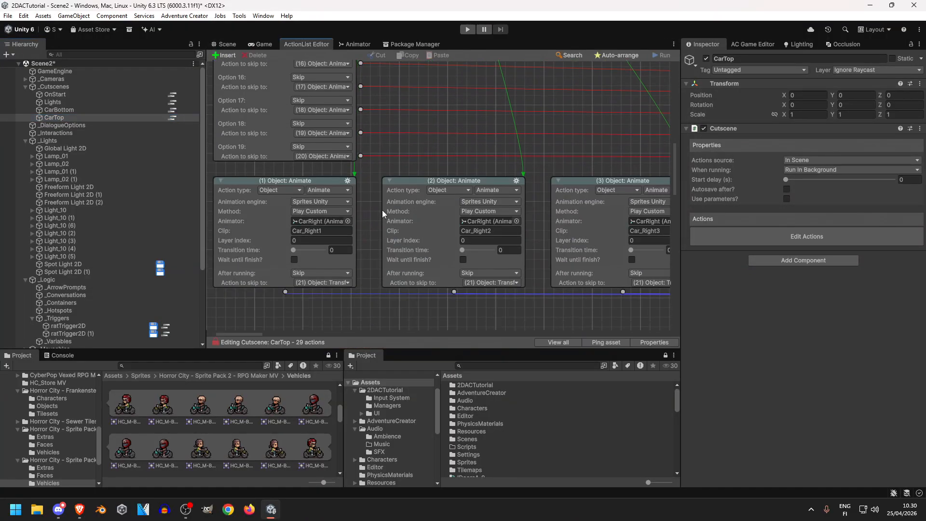
scroll(381, 181, "down", 1)
scroll(121, 268, "down", 5)
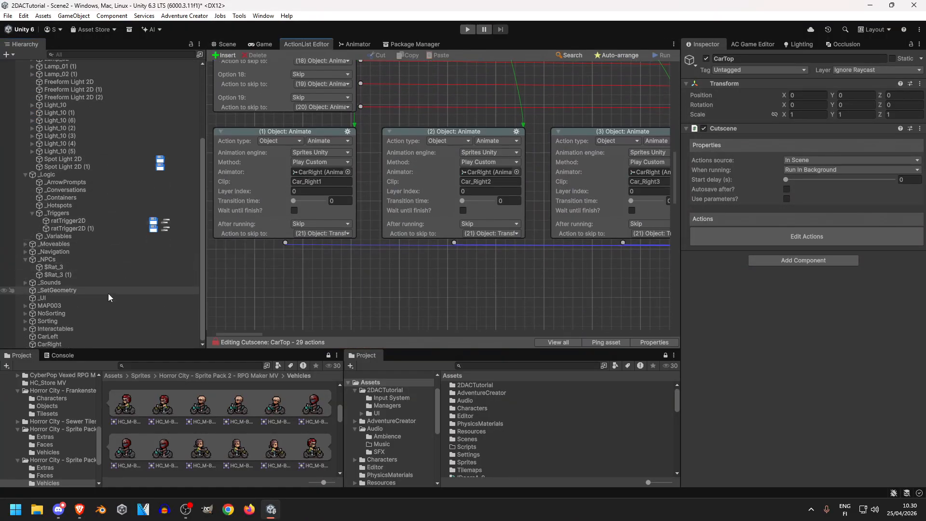
left_click_drag(53, 344, 316, 181)
middle_click_drag(511, 250, 389, 265)
left_click_drag(59, 337, 388, 181)
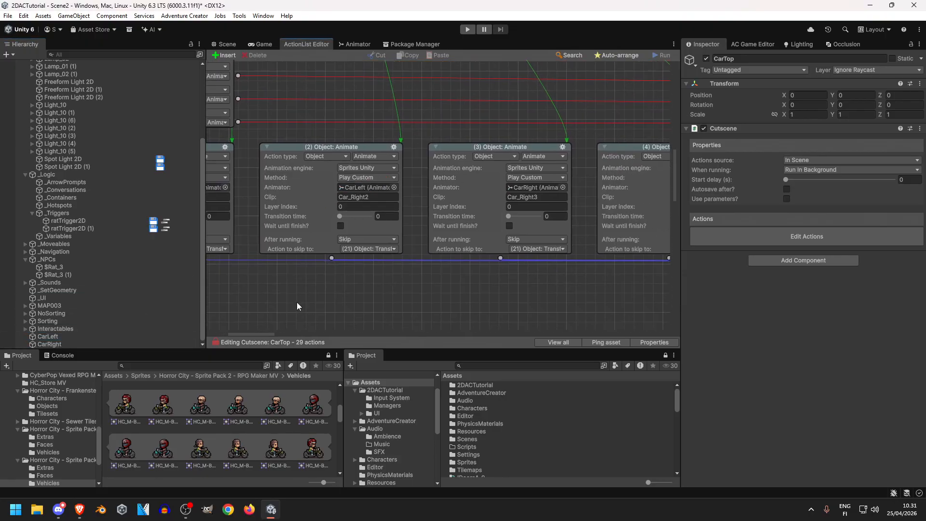
middle_click_drag(298, 307, 112, 308)
left_click_drag(72, 337, 350, 192)
- Assign CarLeft as the animator of CarTop's Animate actions 4 to 8
middle_click_drag(617, 261, 435, 276)
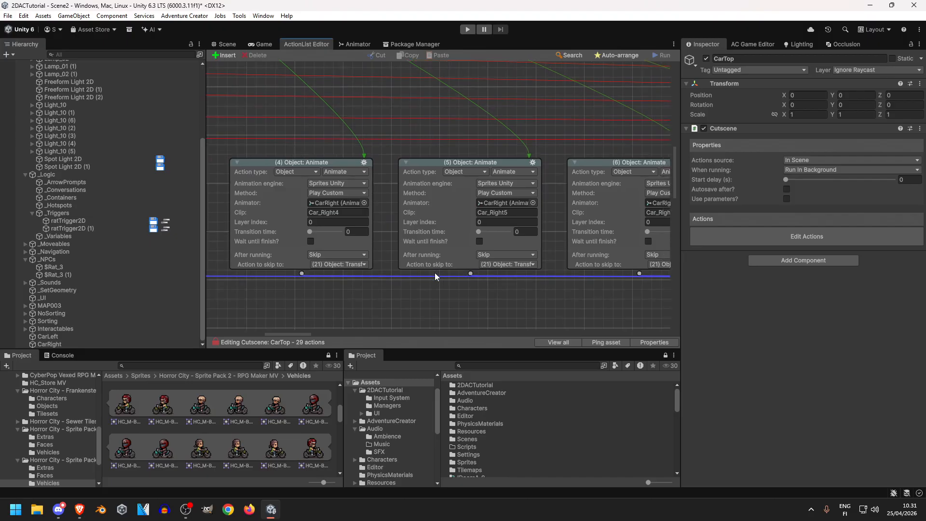
left_click(55, 338)
left_click_drag(235, 254, 338, 203)
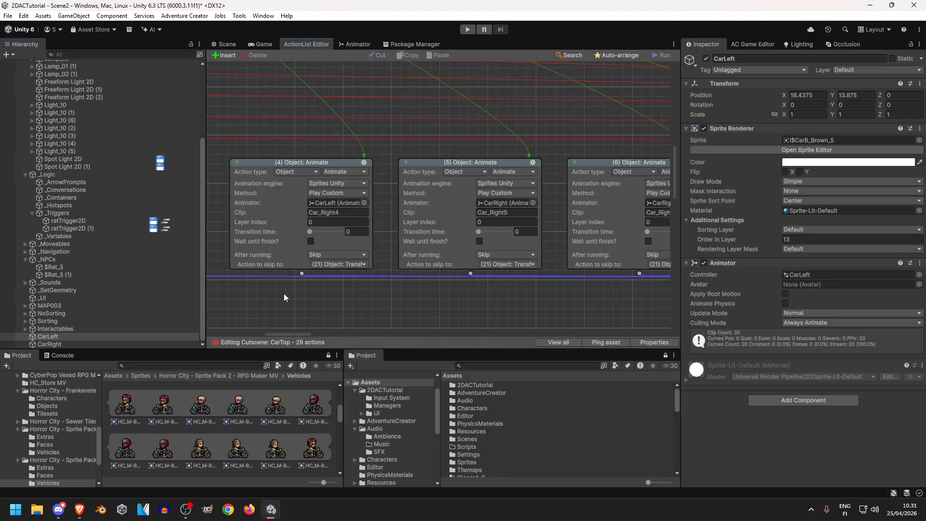
middle_click_drag(438, 320, 237, 310)
left_click_drag(50, 339, 285, 211)
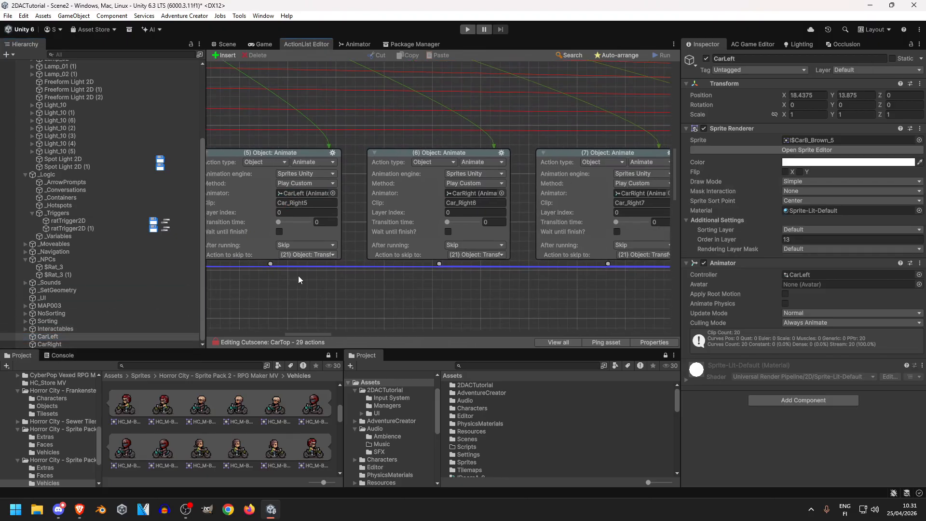
middle_click_drag(416, 290, 331, 296)
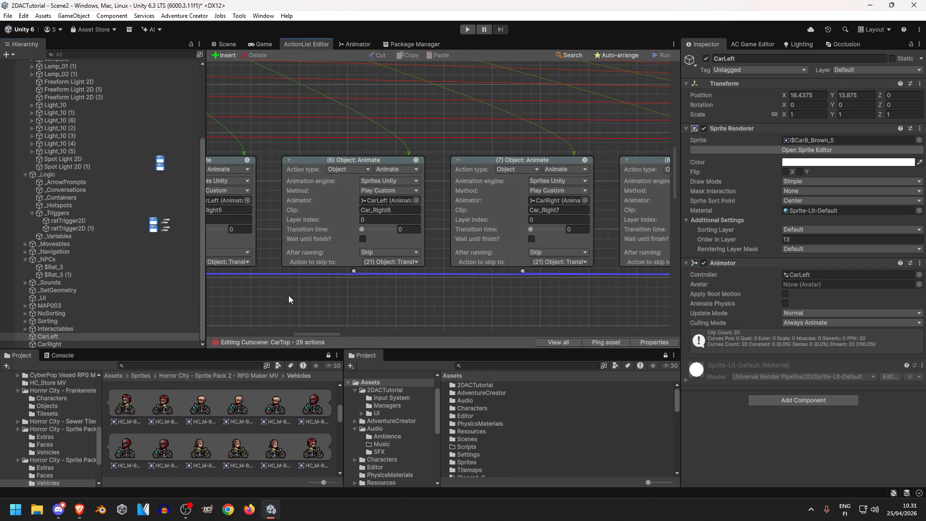
middle_click_drag(450, 295, 293, 292)
left_click_drag(63, 339, 420, 189)
middle_click_drag(563, 325, 420, 316)
left_click_drag(418, 193, 419, 191)
- Assign CarLeft as the animator of CarTop's Animate actions 9 to 12
middle_click_drag(516, 251, 375, 264)
left_click_drag(59, 339, 445, 205)
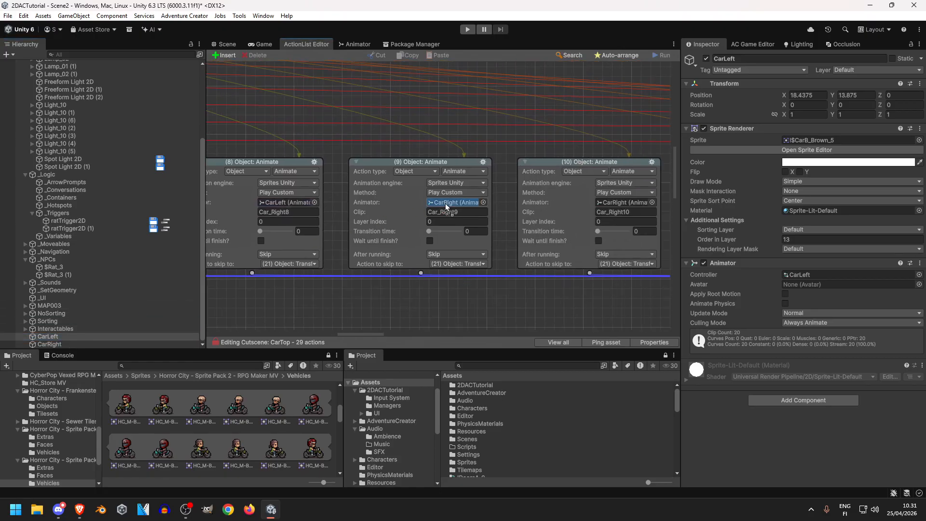
middle_click_drag(653, 283, 475, 280)
left_click_drag(52, 339, 436, 201)
middle_click_drag(482, 270, 318, 276)
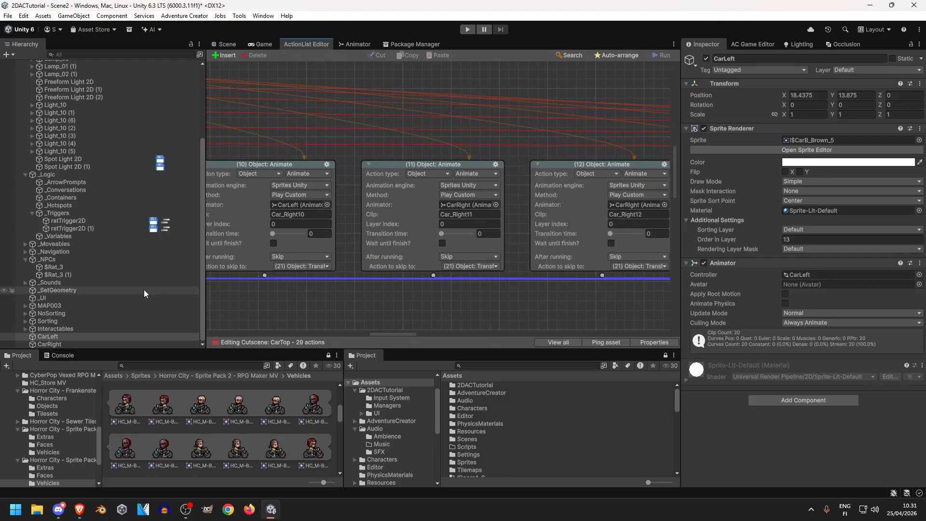
left_click_drag(48, 338, 458, 205)
middle_click_drag(607, 262, 406, 254)
left_click_drag(53, 337, 429, 201)
- Assign CarLeft as the animator of the remaining CarTop Animate actions, 13 to 20
middle_click_drag(645, 289, 458, 280)
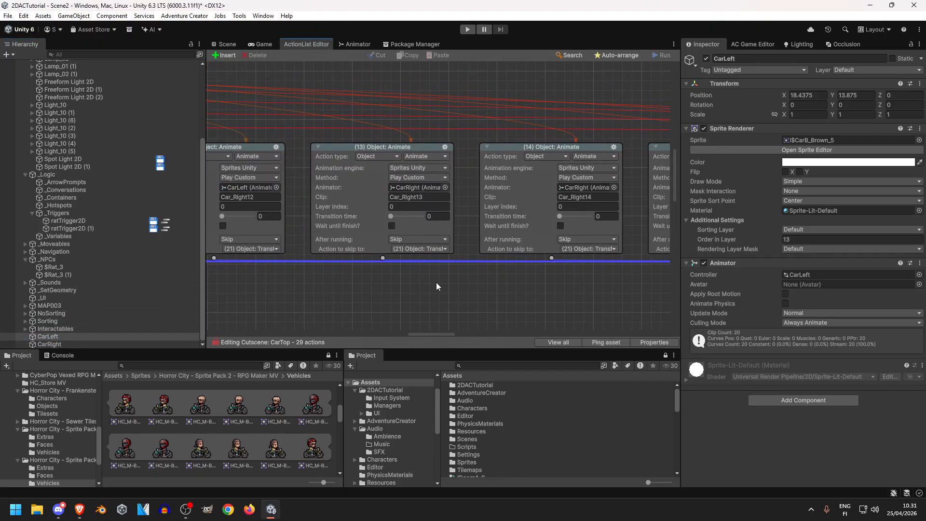
left_click_drag(62, 338, 458, 170)
middle_click_drag(331, 250, 150, 258)
left_click_drag(402, 196, 401, 197)
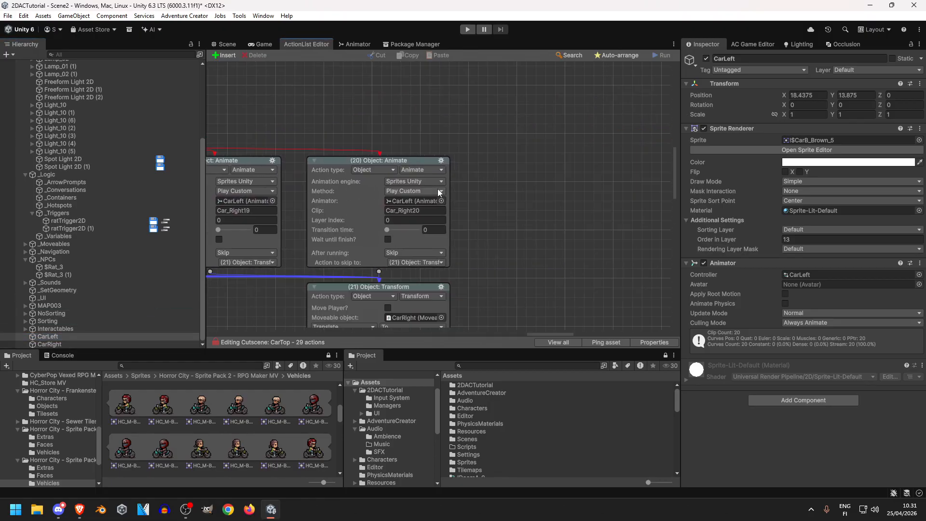
- Add a Moveable component to CarLeft and assign CarLeft as the moveable object of Transform action 21
middle_click_drag(495, 316, 519, 151)
left_click_drag(68, 340, 422, 139)
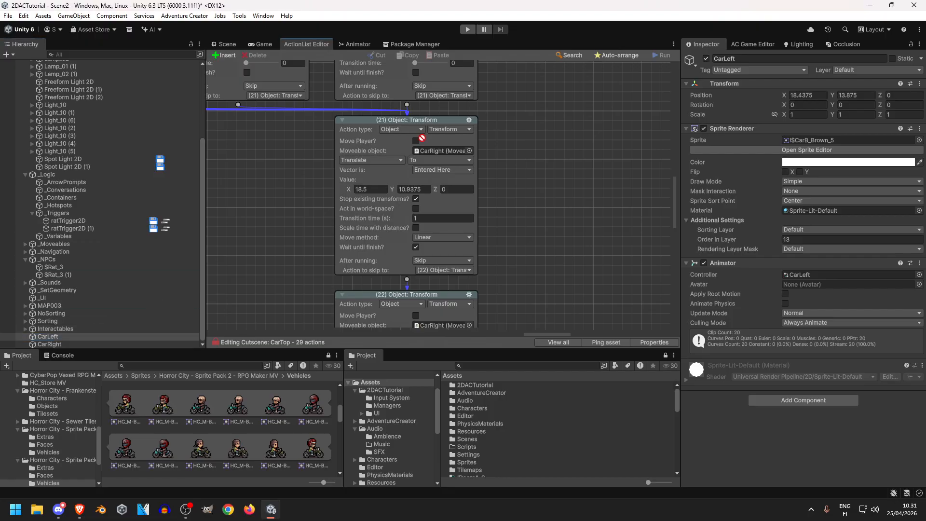
left_click(799, 400)
left_click(776, 374)
left_click_drag(63, 336, 366, 181)
- Set the translation's X value to -18.5 in Transform action 21 and to 18.5 in Transform action 22
left_click(361, 190)
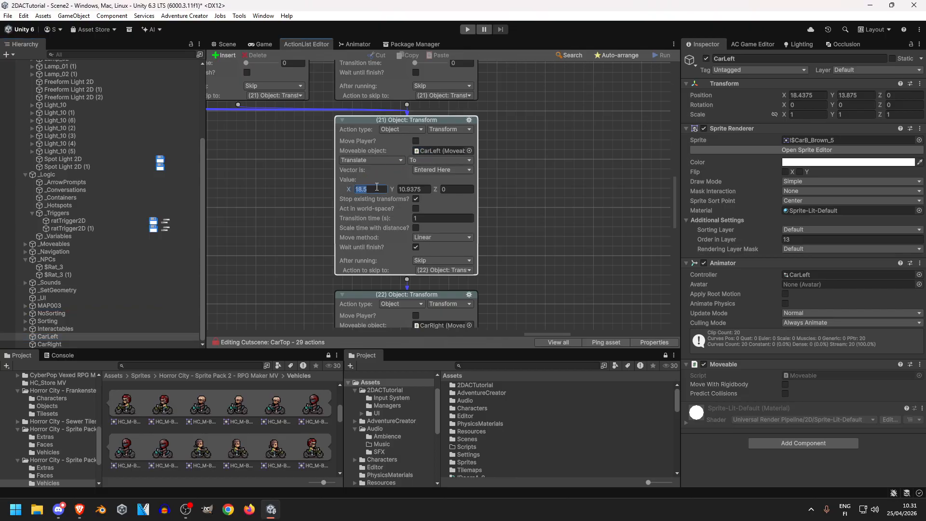
type("-")
middle_click_drag(501, 196, 521, 68)
left_click_drag(378, 236, 377, 239)
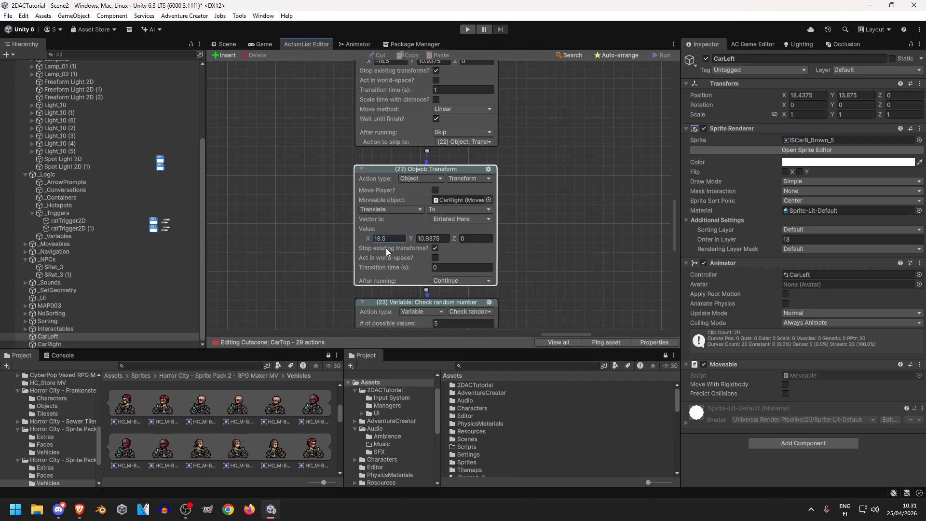
scroll(550, 217, "down", 5)
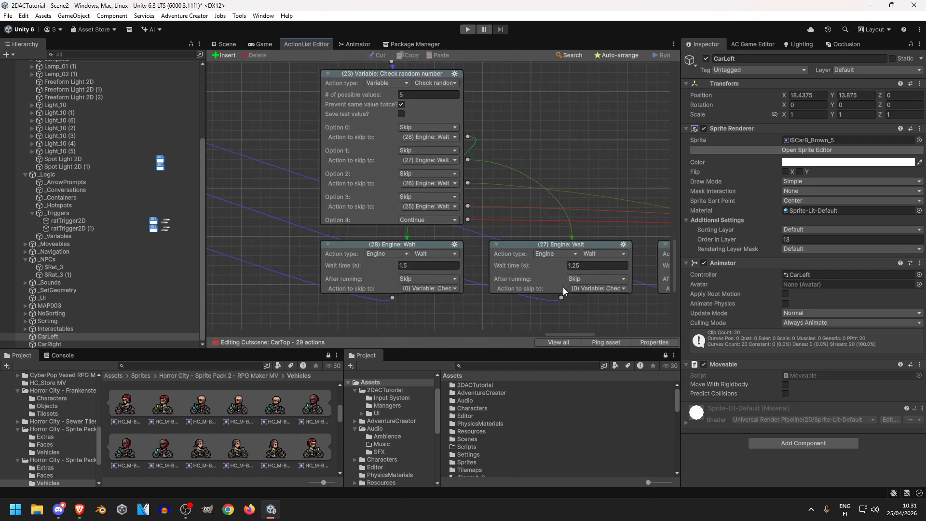
- Set the clips of CarTop's Animate actions 1 and 2 to Car_Left1 and Car_Left2
middle_click_drag(508, 167, 314, 163)
middle_click_drag(665, 176, 447, 121)
middle_click_drag(527, 153, 332, 143)
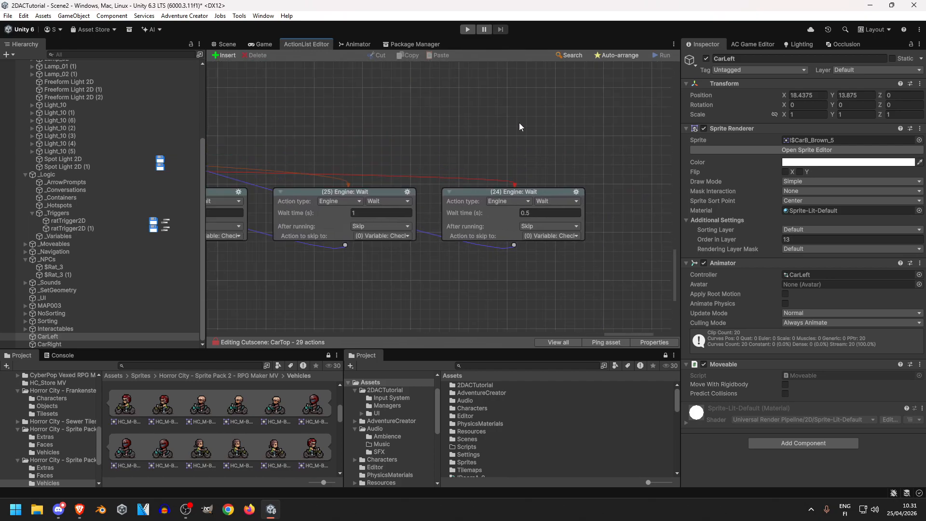
middle_click_drag(270, 87, 665, 297)
middle_click_drag(420, 79, 621, 312)
middle_click_drag(477, 120, 538, 252)
middle_click_drag(510, 264, 666, 258)
middle_click_drag(232, 260, 659, 257)
middle_click_drag(236, 292, 610, 281)
middle_click_drag(241, 275, 622, 264)
left_click(316, 182)
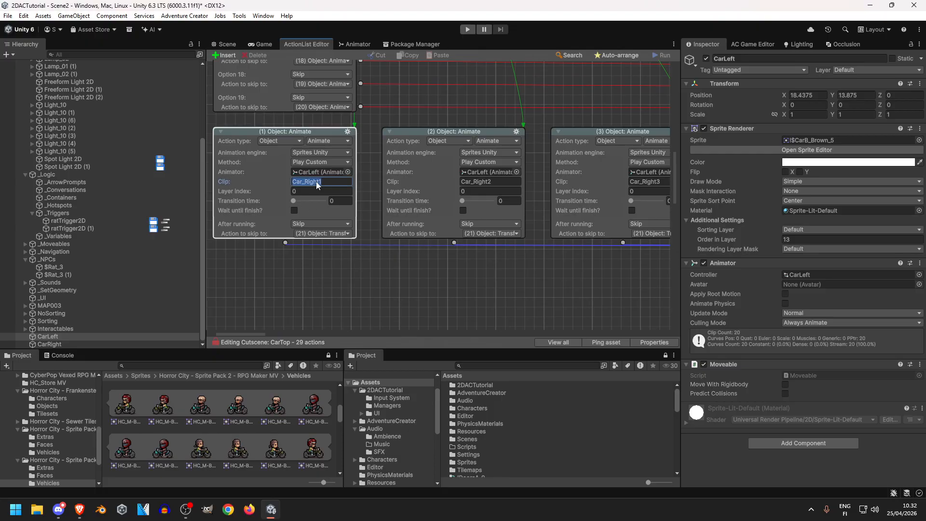
left_click(496, 183)
type("Car_Left1")
left_click_drag(498, 183, 485, 182)
type("2")
- Set the clips of Animate actions 3 to 20 to Car_Left3 through Car_Left20, matching each action's number
middle_click_drag(426, 263, 222, 280)
left_click(453, 200)
type("Car_Left1")
left_click_drag(454, 199, 449, 199)
type("3")
middle_click_drag(584, 289, 372, 289)
left_click(418, 200)
type("Car_Left1")
left_click_drag(410, 198, 405, 198)
type("4")
middle_click_drag(614, 304, 444, 300)
left_click(353, 192)
type("6")
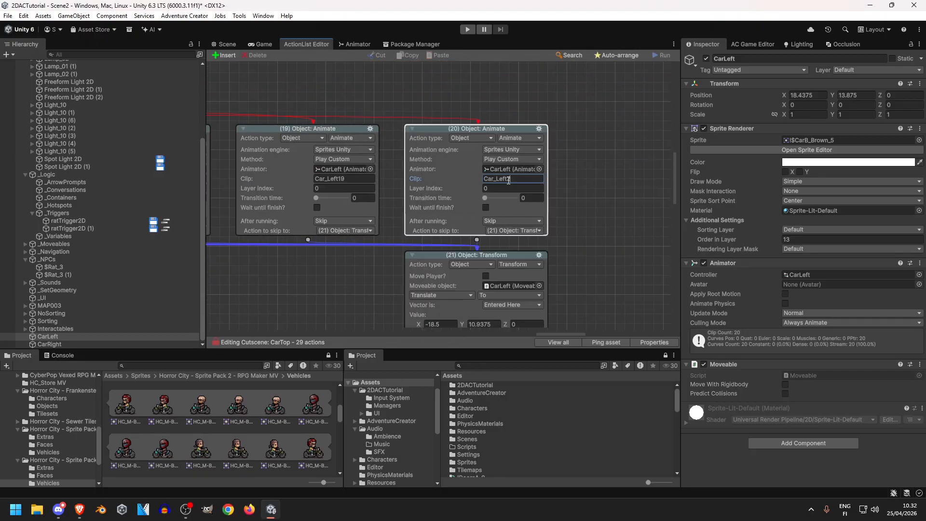
- Assign CarLeft as the moveable object of Transform action 22
scroll(578, 239, "down", 5)
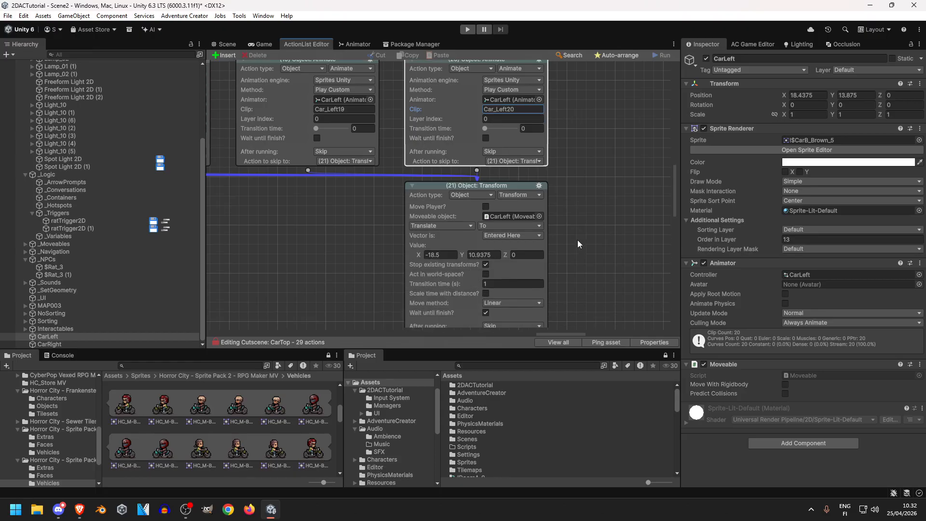
scroll(580, 260, "down", 3)
middle_click_drag(581, 261, 562, 173)
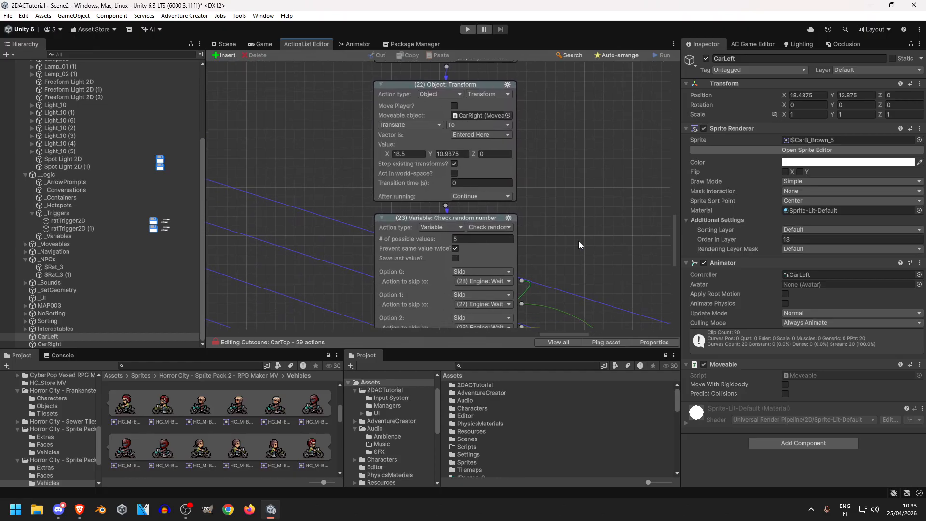
middle_click_drag(579, 242, 581, 323)
left_click_drag(456, 198, 335, 246)
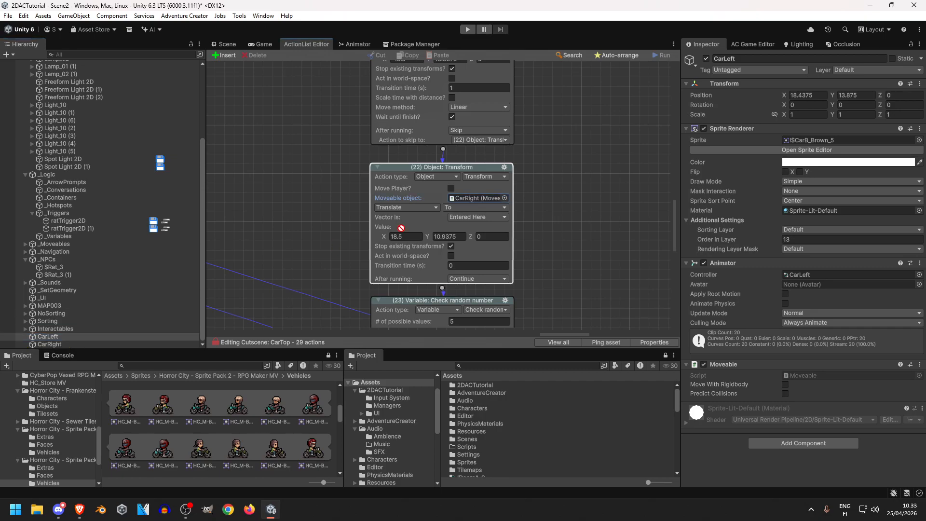
scroll(554, 117, "up", 1)
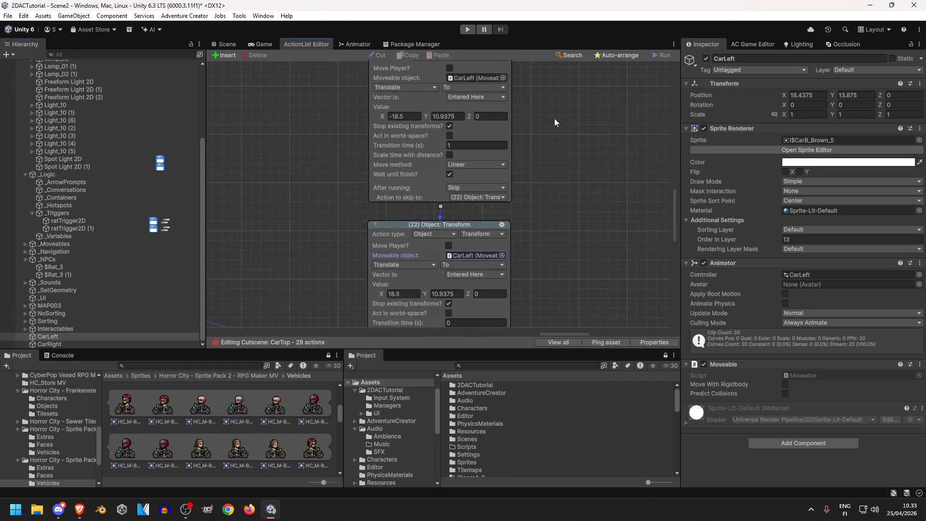
- Adjust CarLeft's X position and set CarRight's X position to -18.5
scroll(553, 117, "down", 4)
scroll(522, 140, "down", 3)
left_click(811, 95)
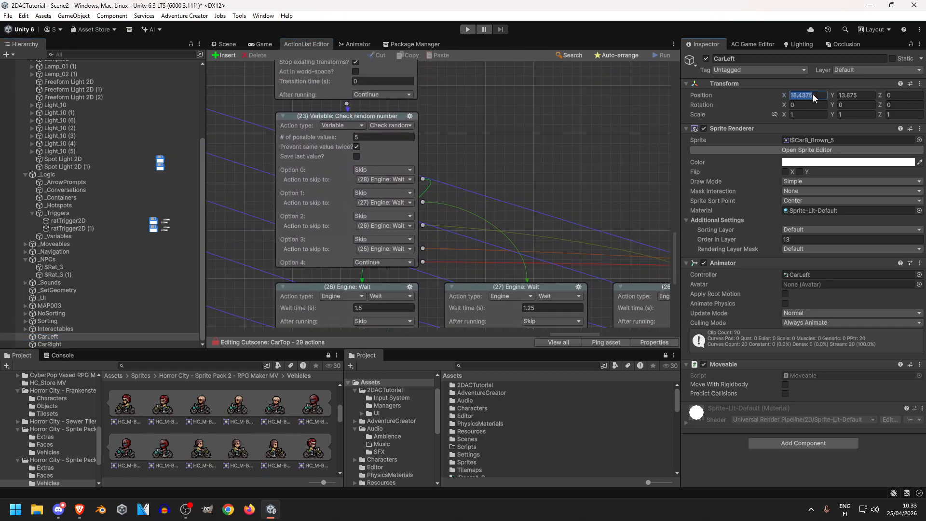
left_click(54, 344)
left_click(809, 95)
middle_click_drag(571, 212, 439, 95)
middle_click_drag(537, 273, 325, 276)
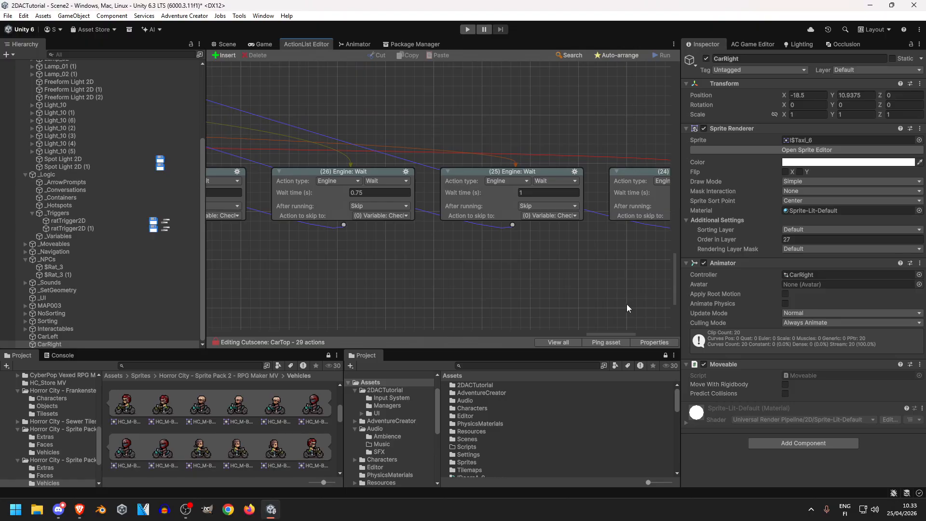
left_click_drag(675, 301, 651, 77)
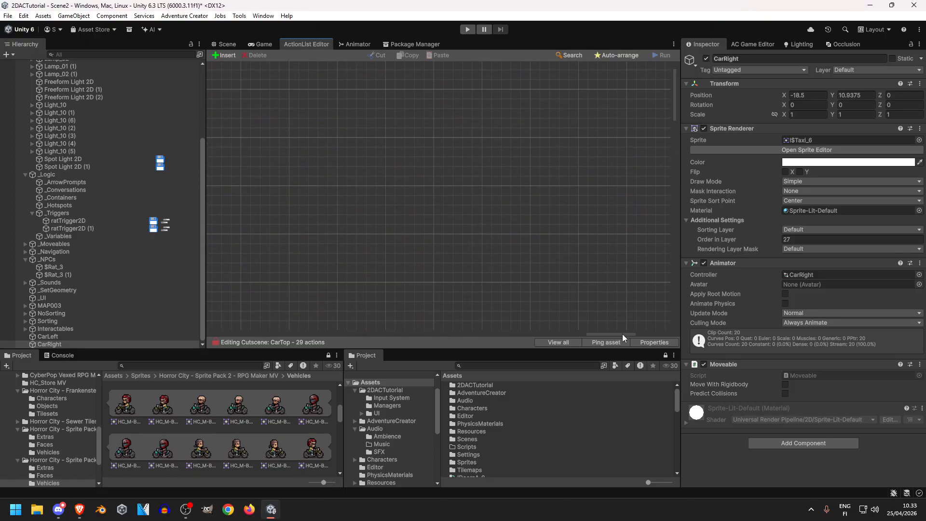
left_click_drag(622, 334, 231, 304)
left_click(225, 44)
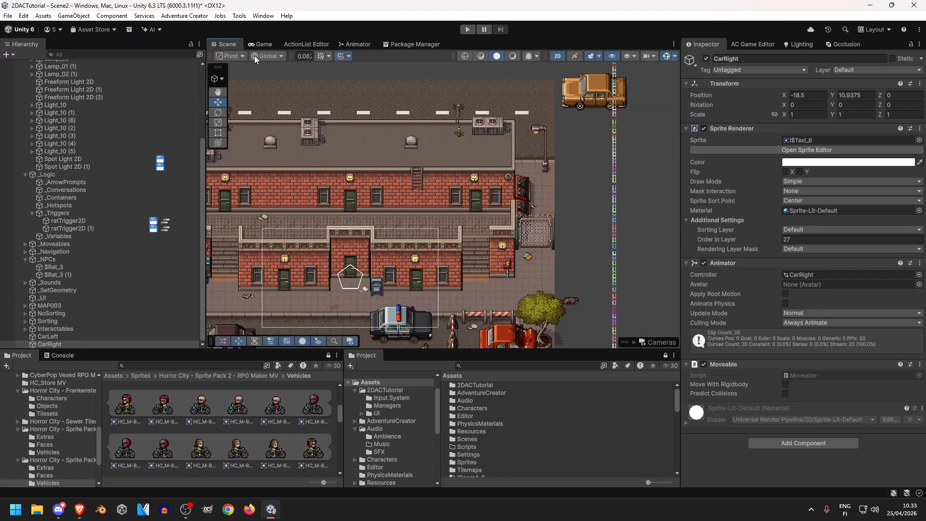
middle_click_drag(481, 160, 613, 192)
scroll(166, 104, "up", 4)
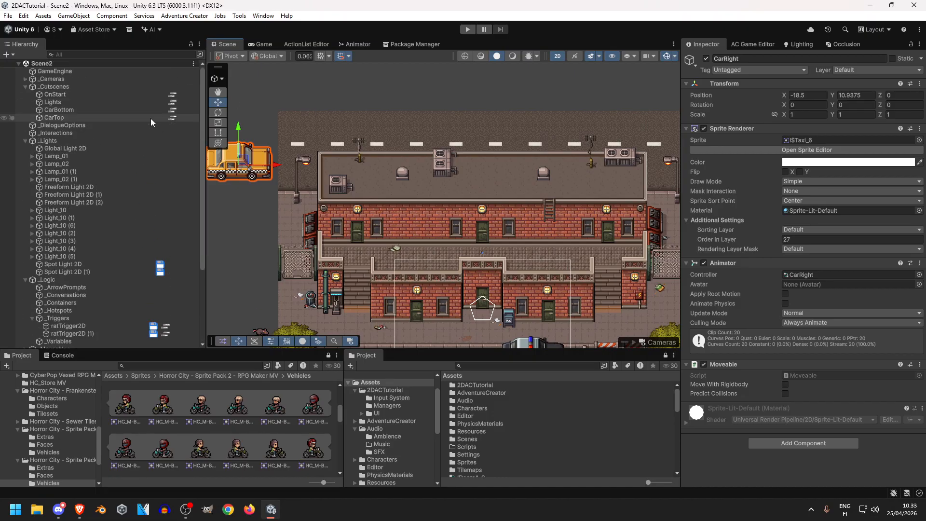
- Add a copied ActionList: Run action for CarTop to the OnStart cutscene, chain it between the CarBottom and footsteps actions, and auto-arrange
left_click(175, 95)
left_click(349, 171)
left_click(381, 184)
right_click(368, 172)
left_click(408, 186)
left_click_drag(31, 113, 354, 191)
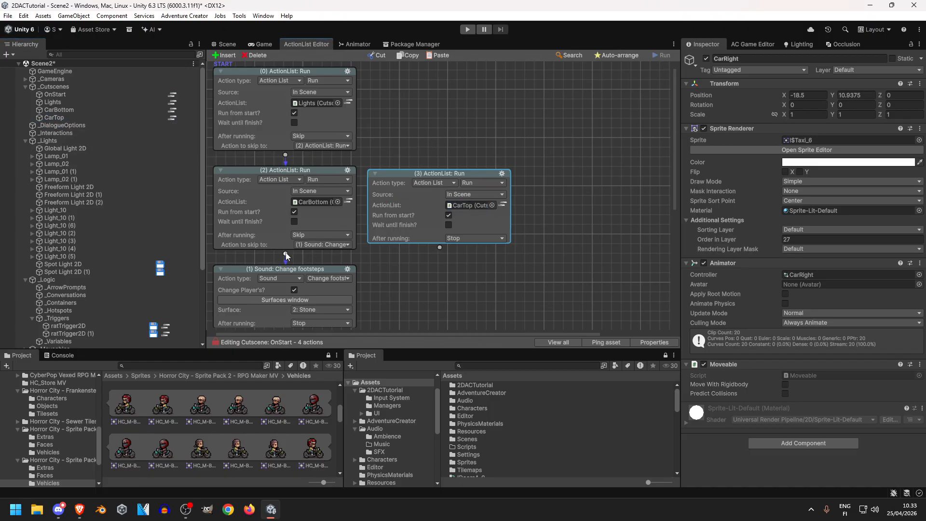
right_click(566, 152)
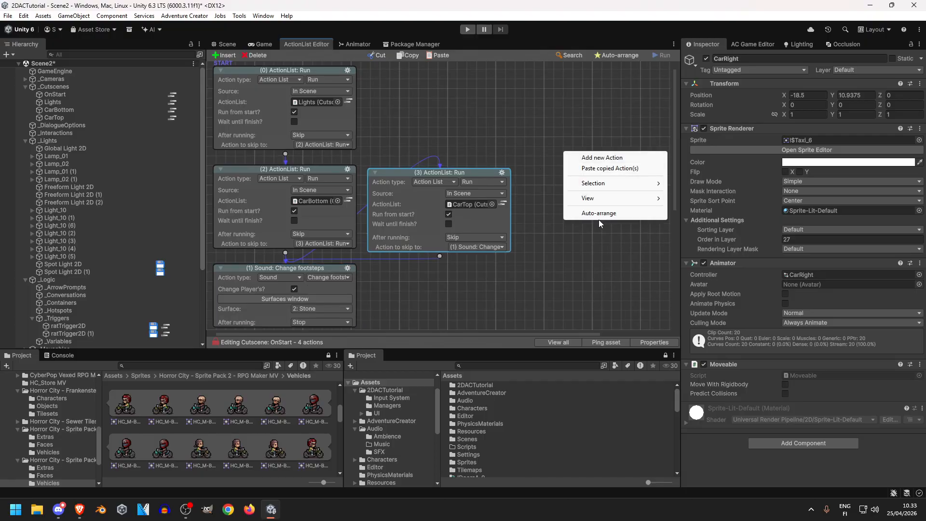
left_click(598, 214)
- Play the scene, watch the upper road's traffic in the Scene view, and stop the playback
left_click(225, 44)
left_click(468, 30)
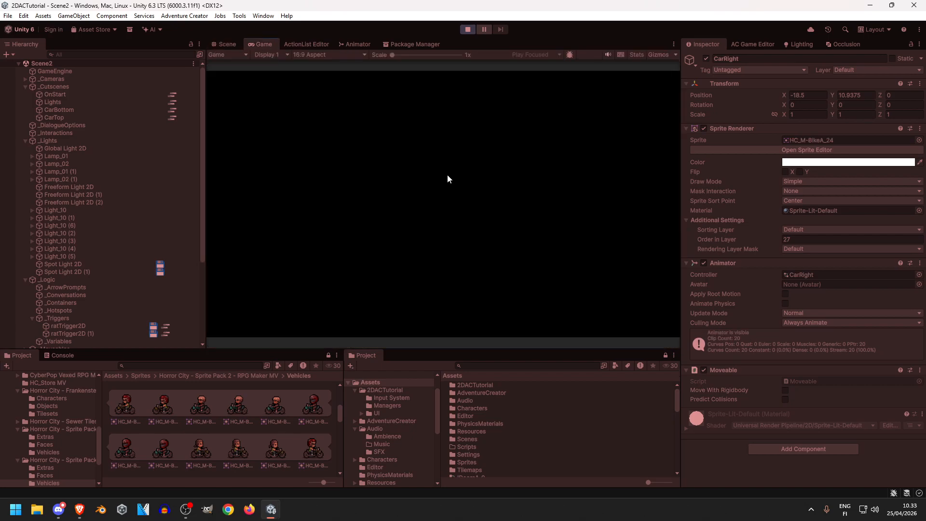
left_click(225, 43)
middle_click_drag(433, 189, 400, 230)
middle_click_drag(254, 165, 290, 168)
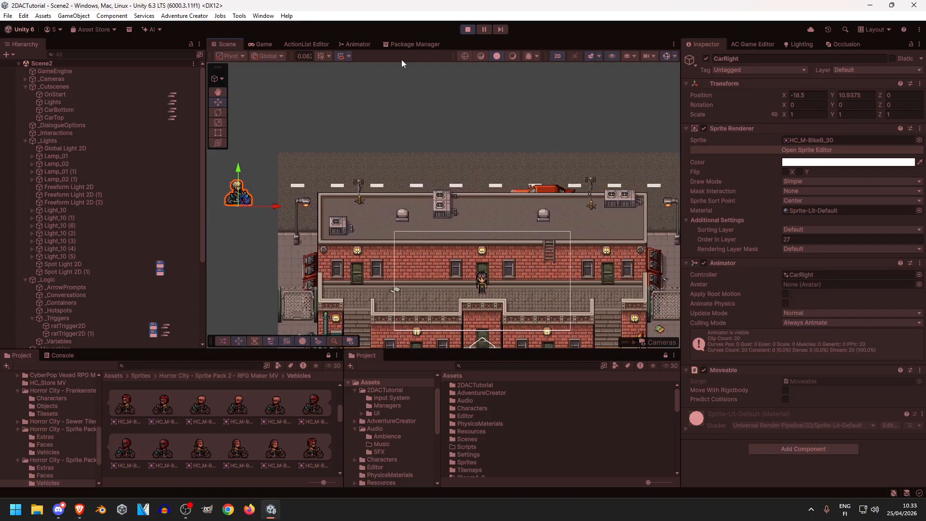
left_click(466, 29)
- In the CarTop cutscene, set the Y value of CarLeft's first Transform action (21) to CarLeft's own Y position, 13.875
left_click(323, 44)
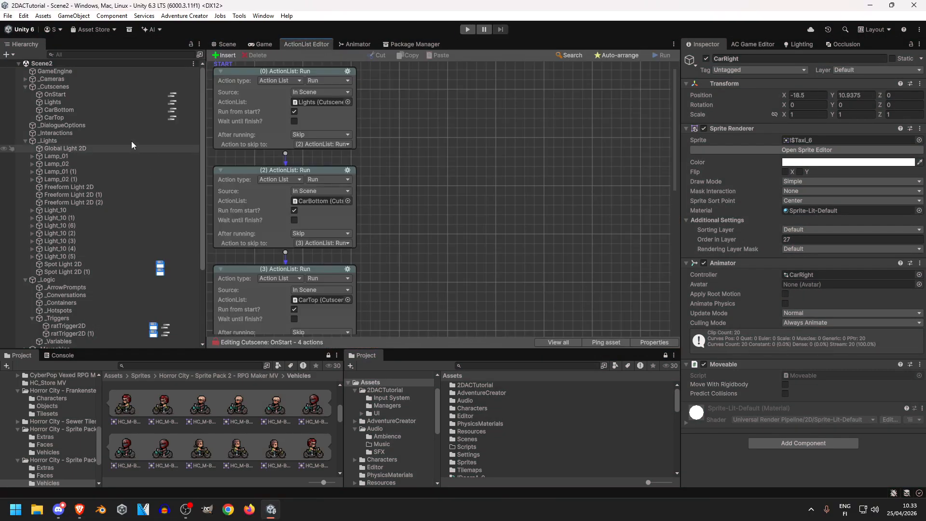
left_click(119, 110)
left_click(154, 118)
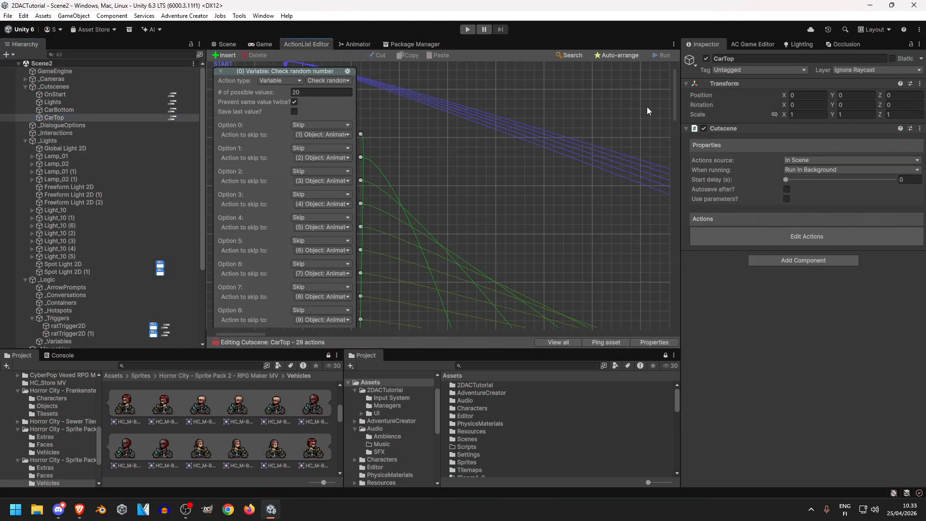
left_click_drag(675, 101, 661, 190)
left_click_drag(250, 336, 570, 322)
middle_click_drag(570, 322, 568, 292)
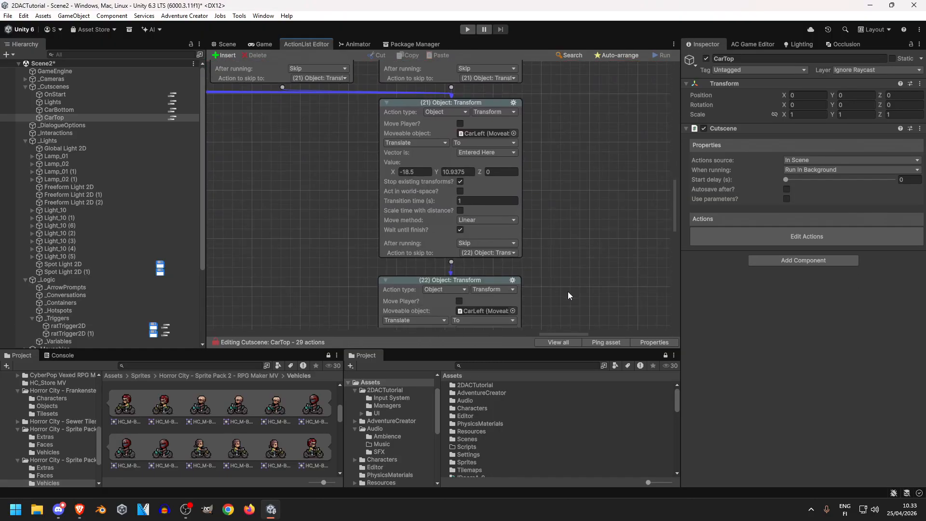
scroll(89, 328, "down", 5)
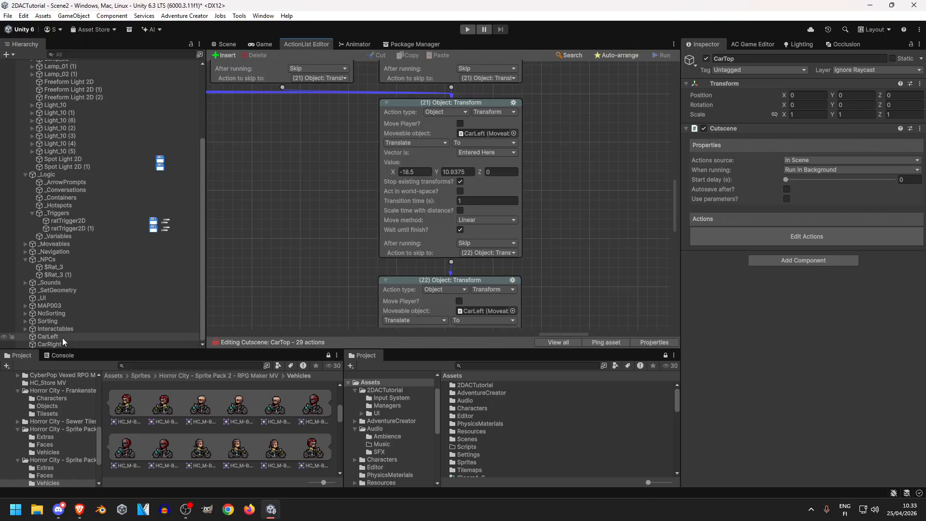
left_click(57, 337)
left_click(856, 95)
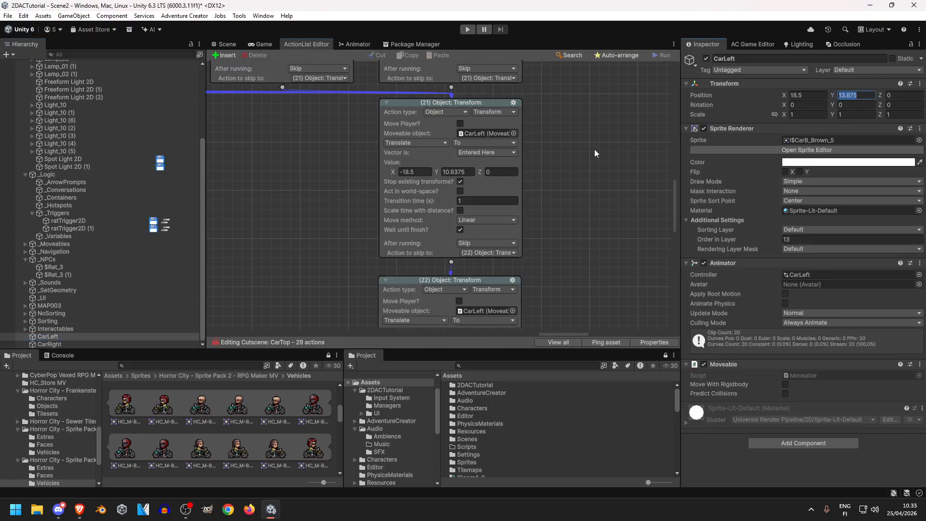
left_click(458, 172)
key("ctrl+v")
- Apply CarLeft's 13.875 Y position to its following Transform action in the CarTop cutscene and save the scene
left_click(571, 155)
middle_click_drag(570, 188, 552, 64)
left_click(443, 226)
middle_click_drag(459, 195, 454, 127)
left_click(455, 133)
key("ctrl+v")
middle_click_drag(550, 138, 565, 401)
left_click(227, 44)
key("ctrl+s")
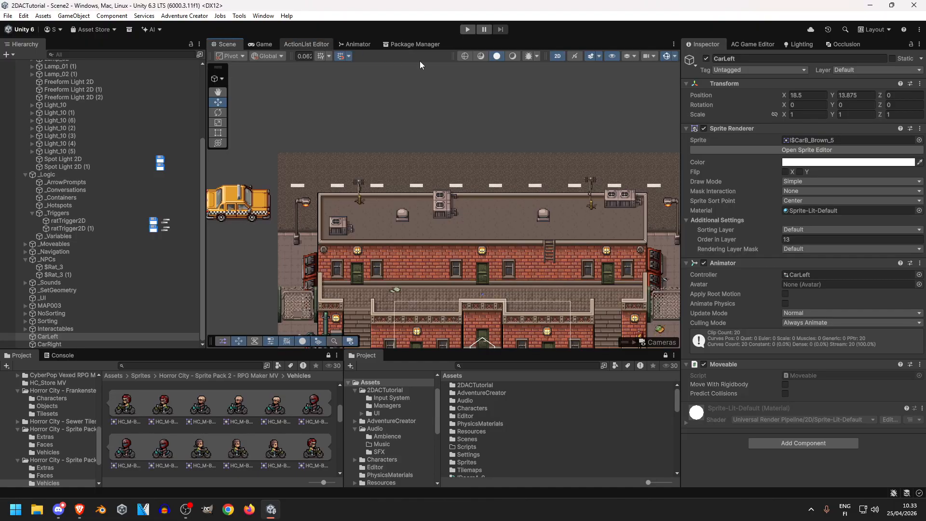
- Play the scene again and watch the vehicles crossing the upper road in both directions in the Scene view
left_click(467, 29)
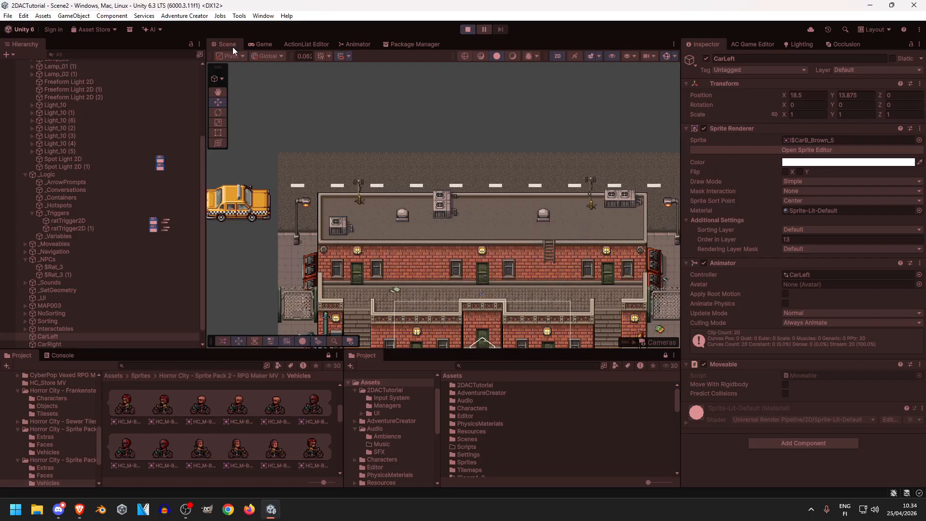
middle_click_drag(484, 159, 428, 152)
left_click(421, 102)
scroll(424, 137, "down", 4)
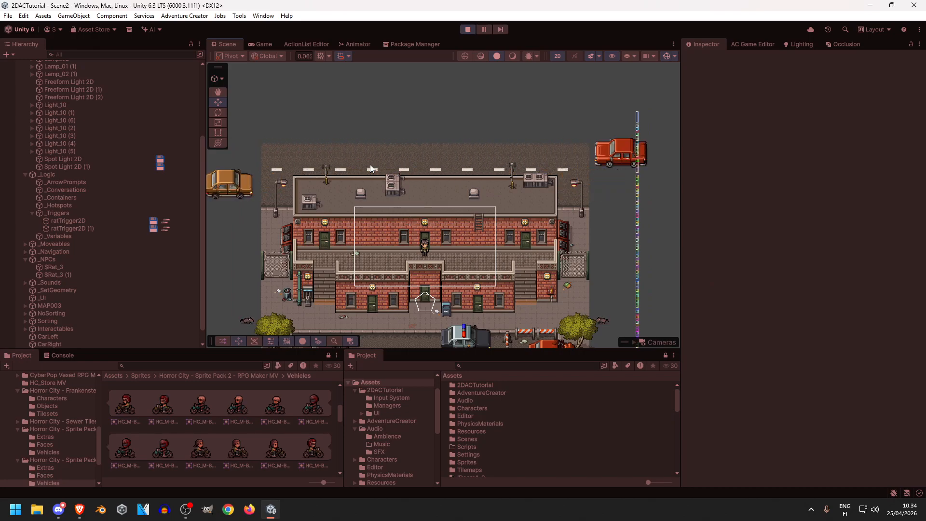
scroll(437, 247, "up", 4)
middle_click_drag(397, 247, 431, 233)
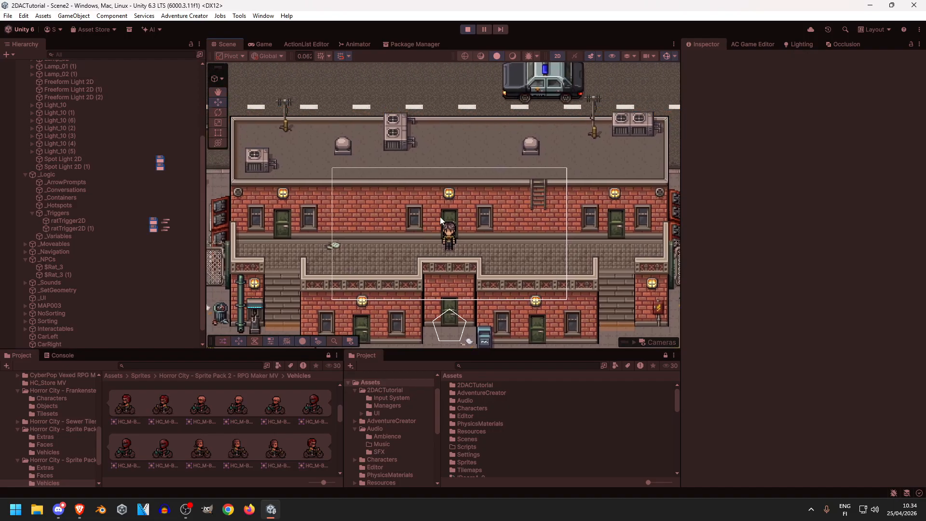
middle_click_drag(425, 168, 422, 181)
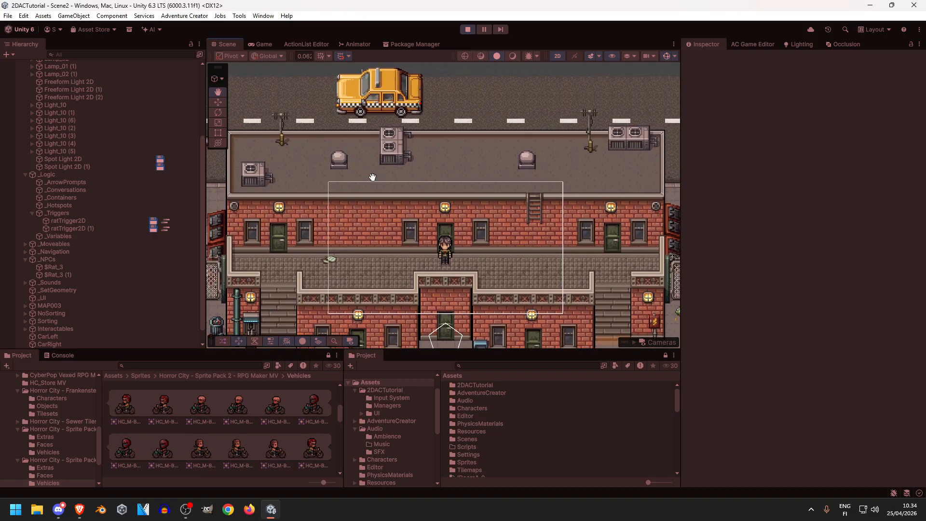
scroll(381, 178, "down", 3)
scroll(389, 178, "up", 1)
scroll(388, 178, "down", 1)
mouse_move(389, 178)
middle_mouse_down()
mouse_move(406, 178)
mouse_move(398, 178)
middle_mouse_up()
- Watch the traffic in a detached, maximized Scene view, then dock the view back and stop the playback
left_click_drag(226, 44, 587, 107)
left_click(617, 42)
middle_click_drag(482, 246, 476, 277)
scroll(474, 245, "up", 5)
scroll(487, 261, "down", 1)
scroll(487, 261, "up", 1)
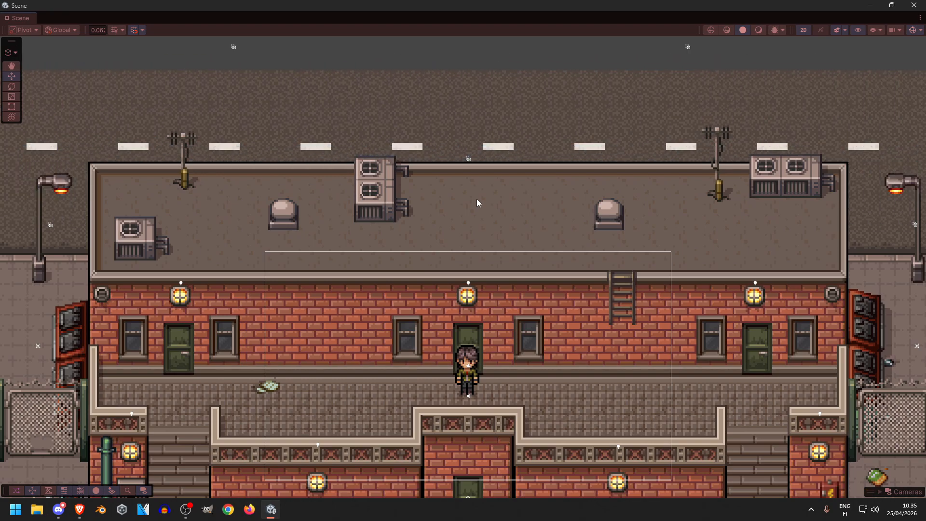
double_click(230, 8)
mouse_move(284, 38)
left_mouse_down()
mouse_move(422, 124)
mouse_move(227, 51)
mouse_move(280, 36)
left_mouse_up()
left_click(461, 32)
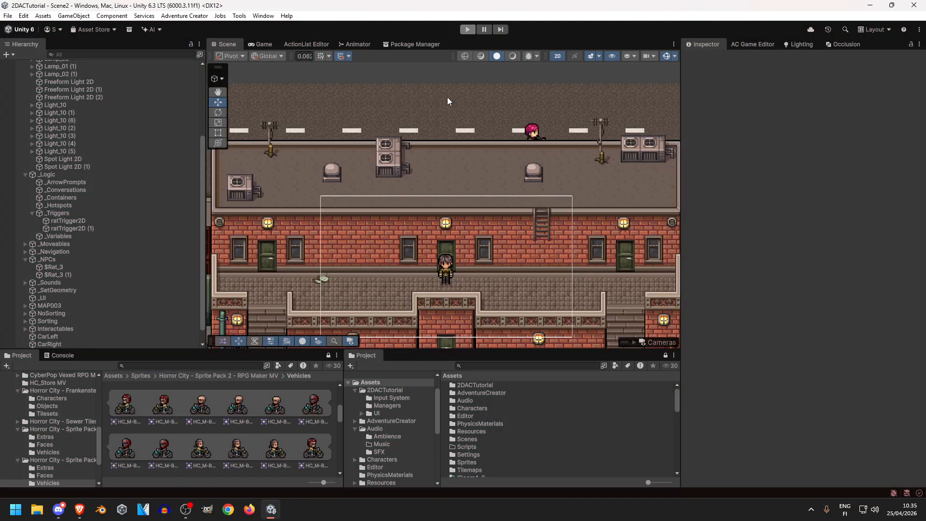
- Collapse the HC_M-BikeB sprite sheet and look over the lower street around the police car, barriers and crashed red car
left_click(179, 445)
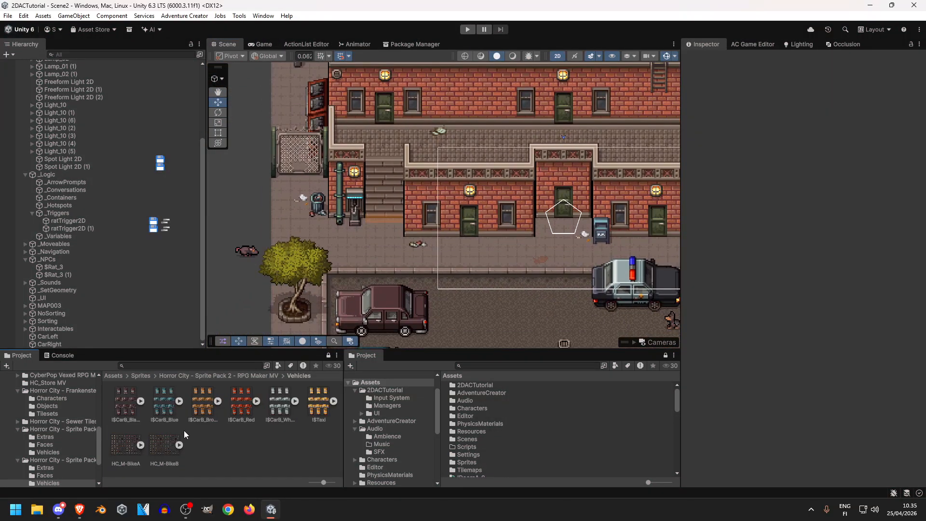
middle_click_drag(575, 313, 441, 239)
middle_click_drag(512, 242, 388, 278)
scroll(469, 272, "up", 6)
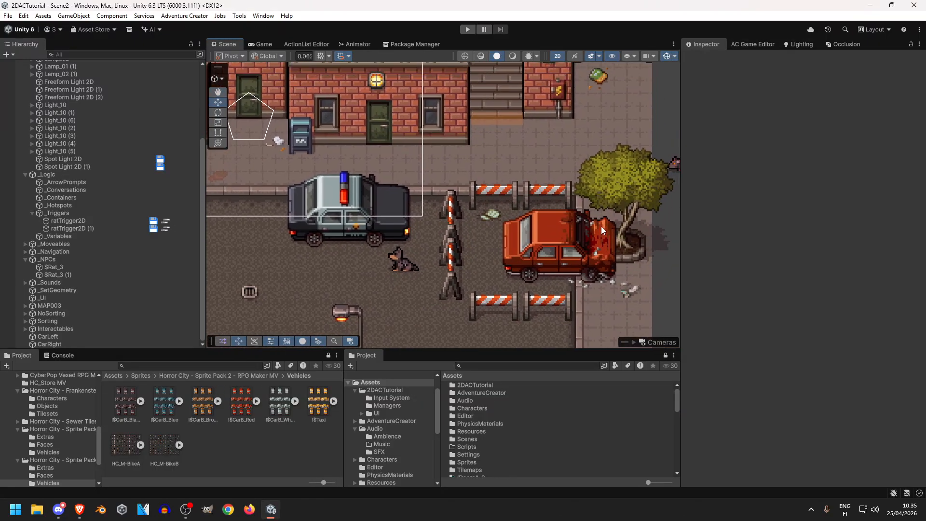
middle_click_drag(547, 198, 418, 243)
middle_click_drag(346, 302, 416, 257)
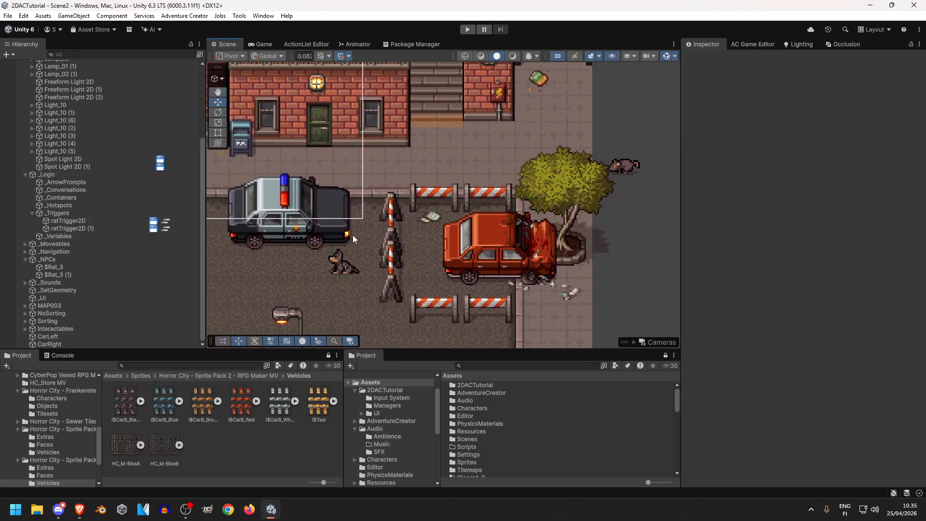
middle_click_drag(352, 236, 432, 200)
middle_click_drag(622, 173, 451, 231)
- Add a Circle Collider 2D component to the $Rat_3 rat beside the tree near the crashed red car
left_click(540, 193)
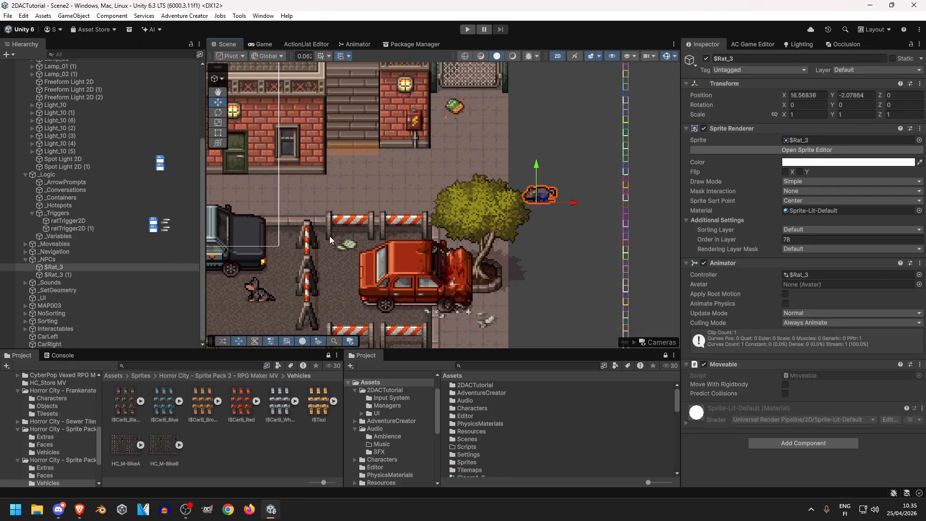
scroll(544, 236, "up", 10)
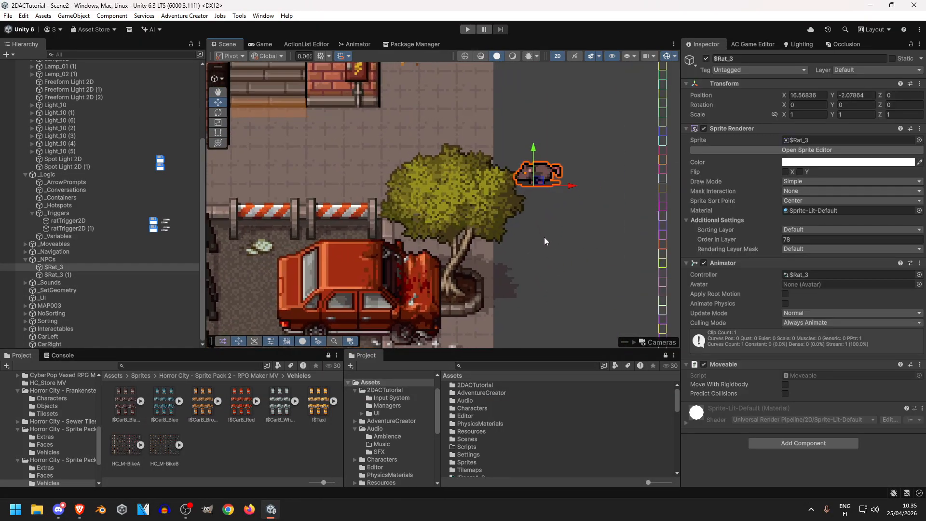
left_click(774, 443)
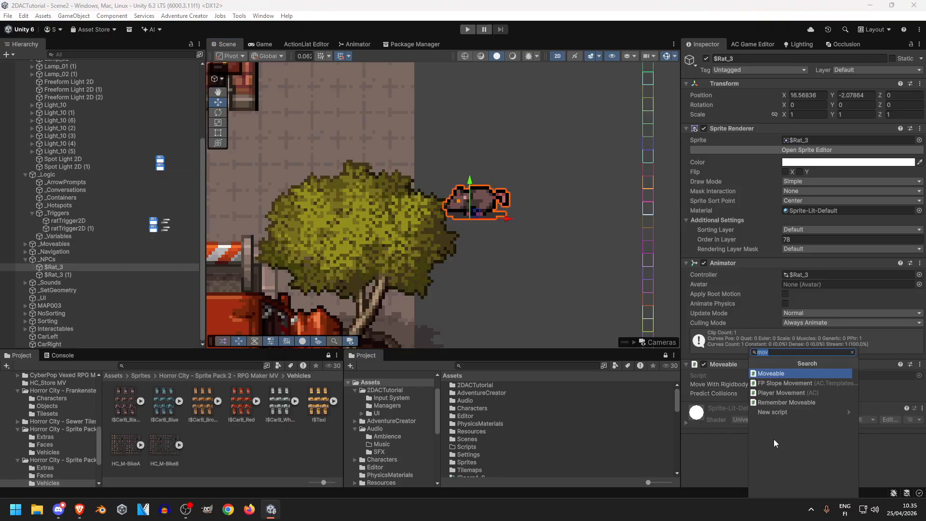
type("col")
left_click(783, 412)
- Shrink $Rat_3's circle collider around its body, to a radius of 0.3125 with a Y offset of 0.3125
scroll(507, 229, "up", 8)
middle_click_drag(491, 211, 521, 255)
left_click_drag(477, 113, 487, 196)
key("ctrl+z")
left_click_drag(477, 116, 479, 171)
key("ctrl+z")
key("ctrl+y")
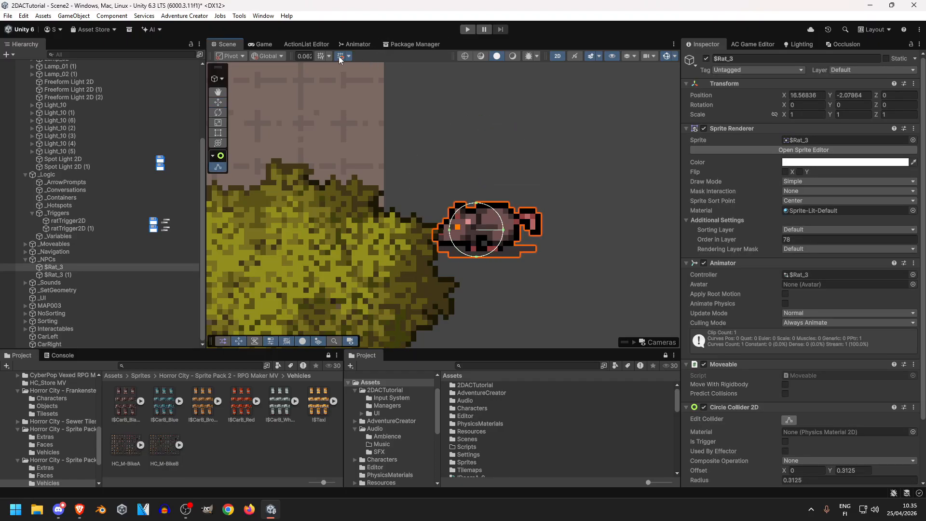
left_click_drag(477, 204, 480, 216)
scroll(431, 166, "down", 10)
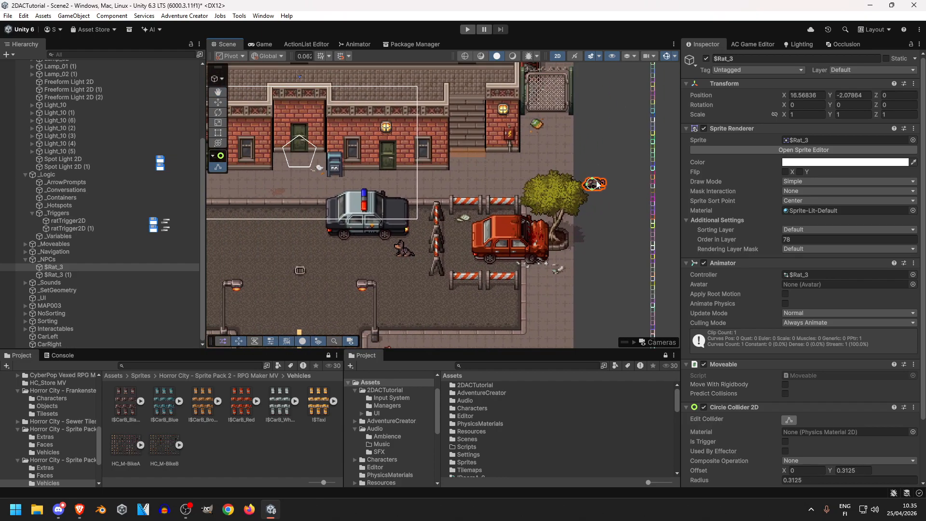
- Copy $Rat_3's Circle Collider 2D component and paste it as a new component on $Rat_3 (1)
left_click(912, 409)
left_click(888, 353)
left_click(104, 272)
middle_click_drag(289, 247, 498, 241)
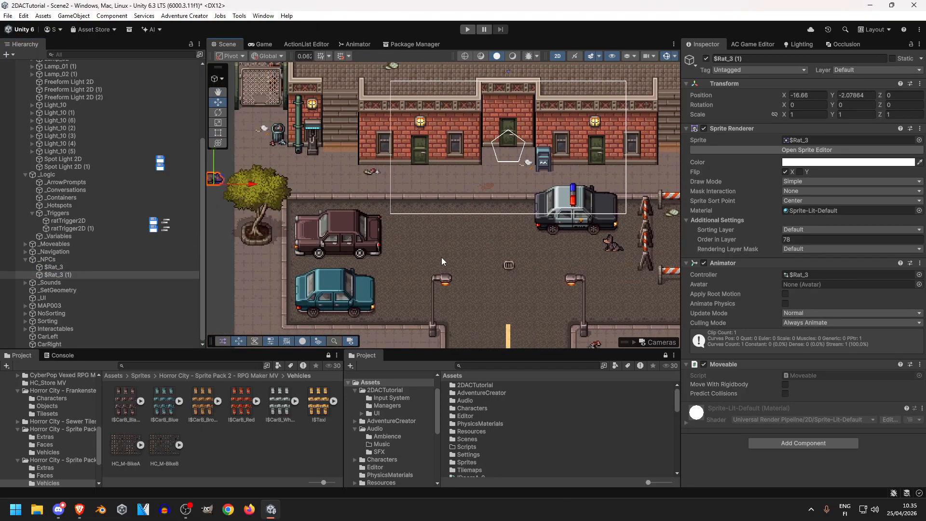
left_click(920, 364)
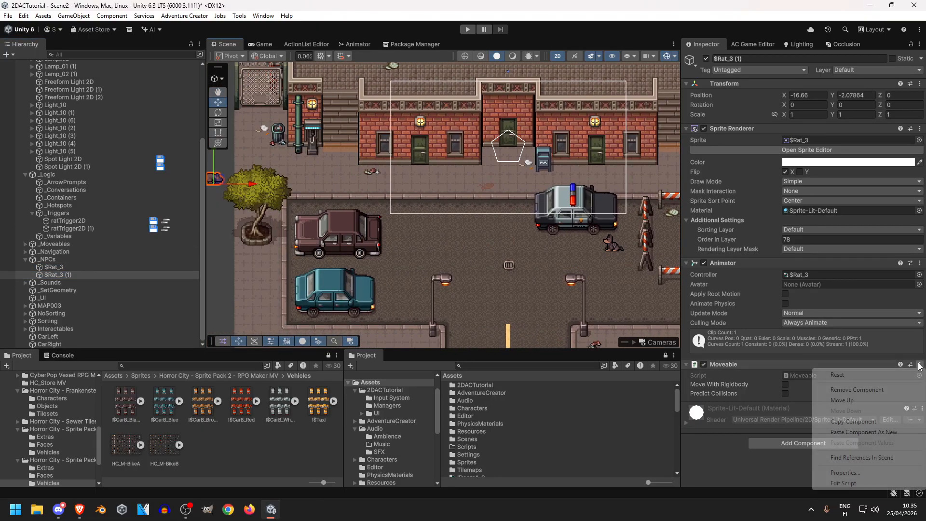
left_click(864, 431)
middle_click_drag(246, 176, 381, 215)
scroll(383, 216, "up", 5)
middle_click_drag(541, 171, 512, 194)
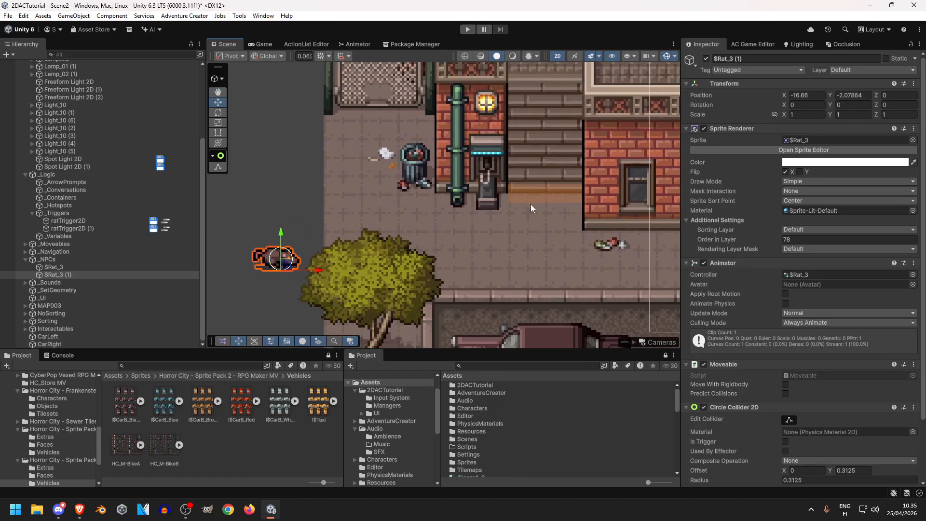
left_click(264, 201)
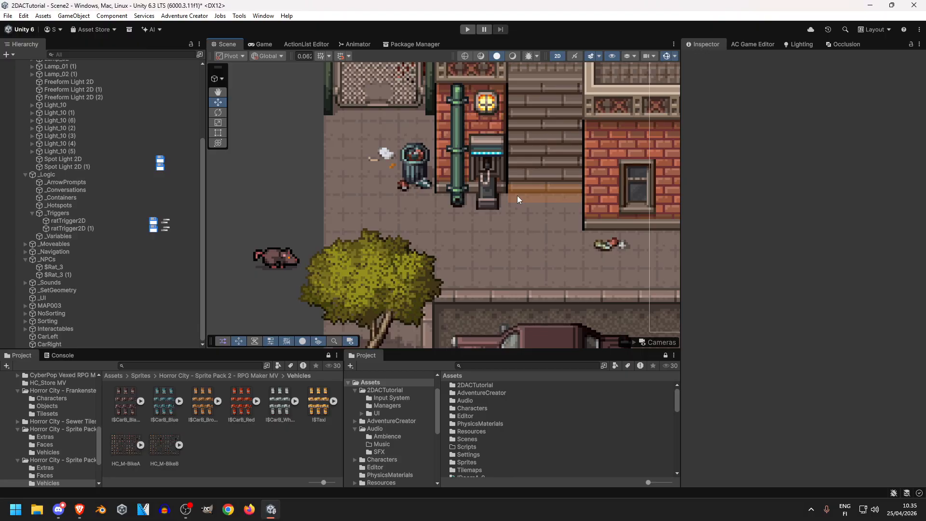
- Browse the character sprite sheets in the Horror City - Sprite Pack 2 - RPG Maker MV folder and expand HC_Humans3A
middle_click_drag(441, 195, 122, 123)
left_click(271, 452)
key("BackSpace")
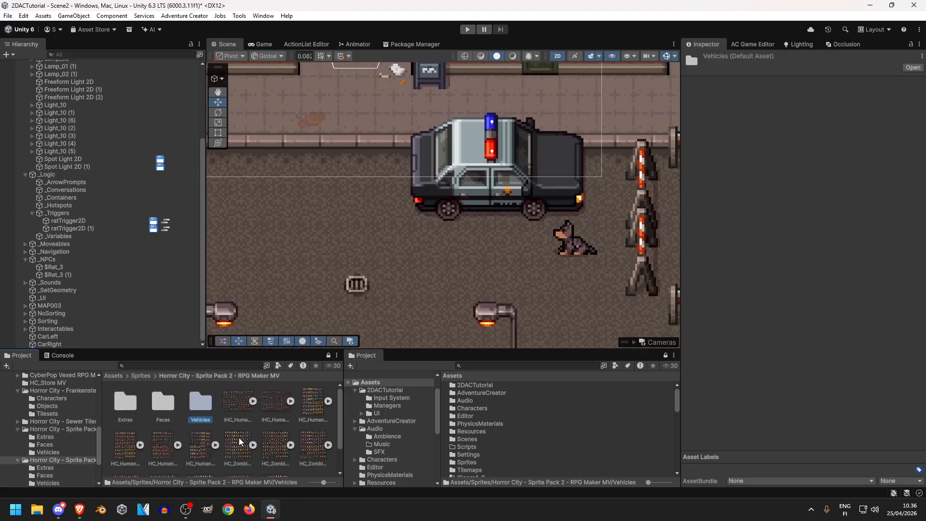
left_click(239, 407)
left_click(253, 401)
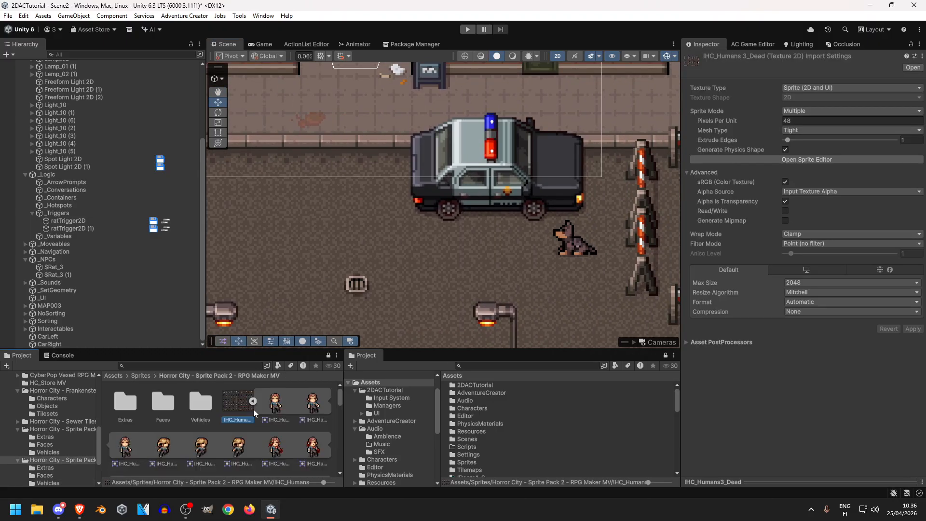
left_click(252, 402)
left_click(290, 401)
left_click(289, 402)
left_click(326, 402)
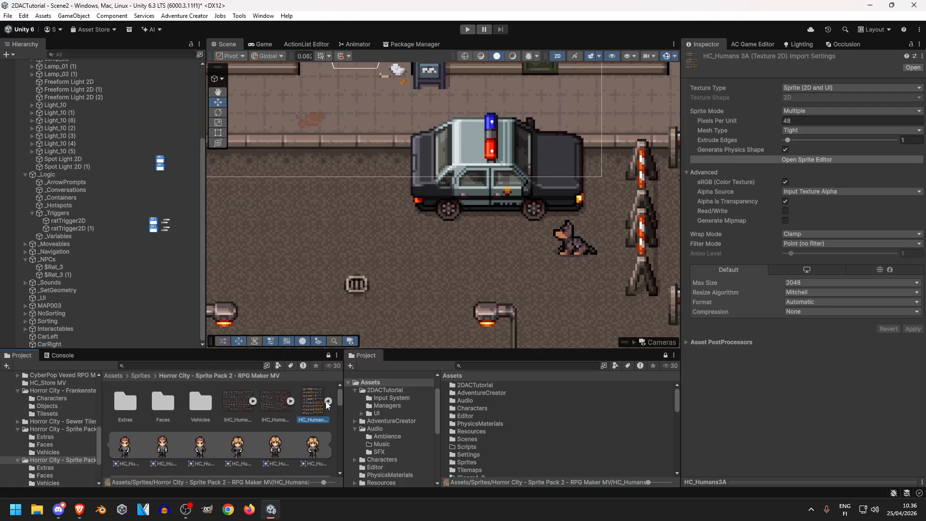
- Place the front-facing police officer sprite HC_Humans3A_7 on the road beside the police car
scroll(326, 401, "down", 3)
middle_click_drag(459, 277, 324, 287)
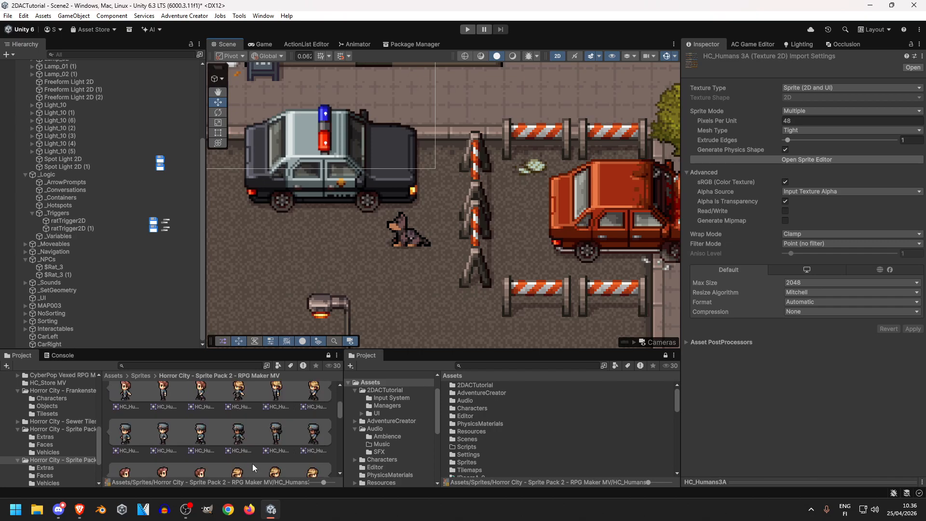
middle_click_drag(389, 258, 461, 258)
left_click_drag(193, 429, 318, 267)
key("f")
scroll(464, 234, "up", 3)
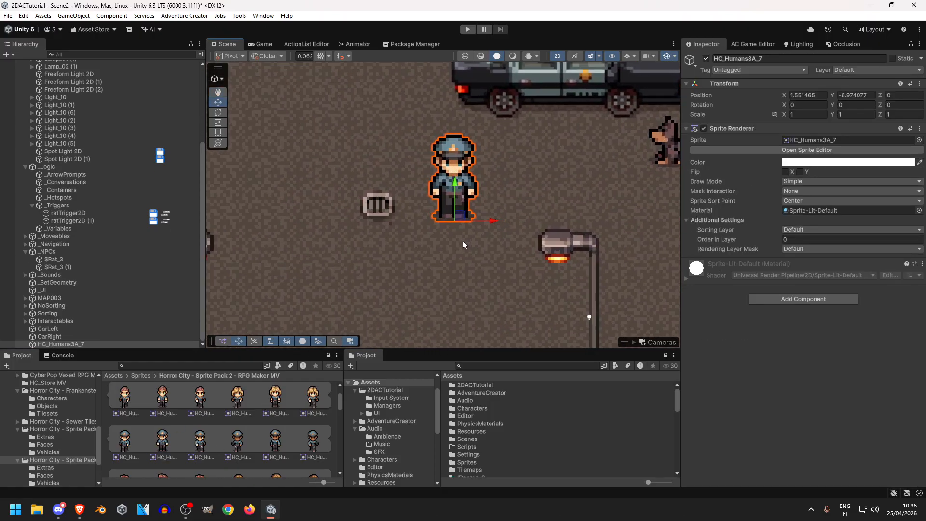
scroll(210, 441, "down", 1)
scroll(211, 436, "up", 2)
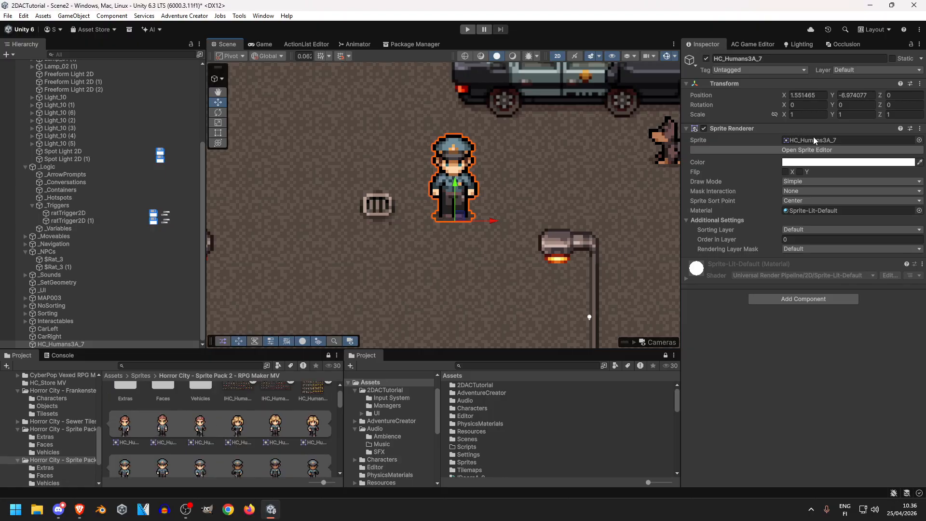
- Set the HC_Humans3A_7 police officer's position to X 0 and Y 0
type("0")
key("Tab")
type("0")
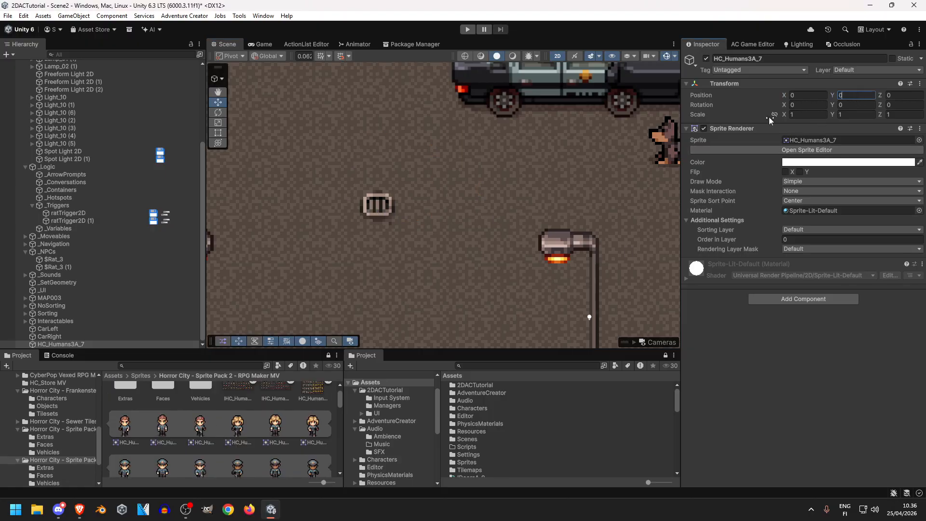
middle_click_drag(427, 186, 594, 319)
scroll(448, 227, "down", 4)
key("f")
scroll(448, 228, "down", 4)
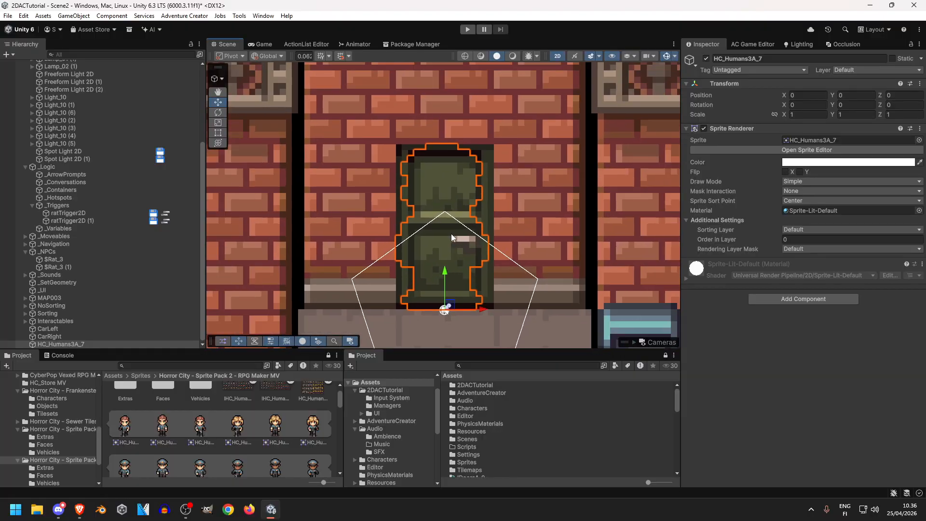
- Move the police officer sprite straight down from the doorway to the sidewalk's edge, at Y about -2.87
left_click_drag(453, 258, 457, 338)
scroll(457, 335, "up", 1)
middle_click_drag(457, 335, 436, 208)
left_click_drag(430, 218, 430, 307)
middle_click_drag(431, 307, 454, 214)
left_click(448, 97)
left_click(437, 278)
scroll(454, 214, "up", 4)
scroll(453, 213, "up", 1)
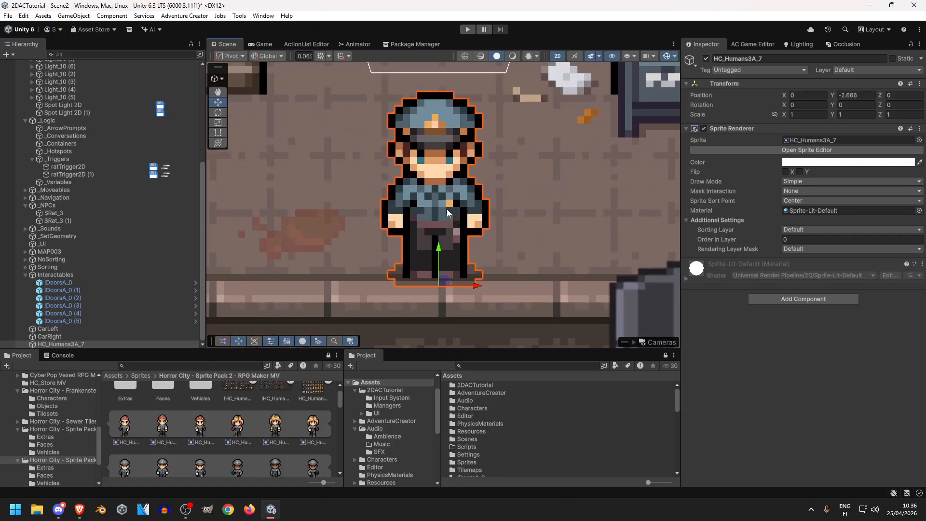
- Create an NPC named Police Officer from HC_Humans3A_7 with the Character Wizard, using the Sprites Unity animation engine and added collision
left_click(173, 17)
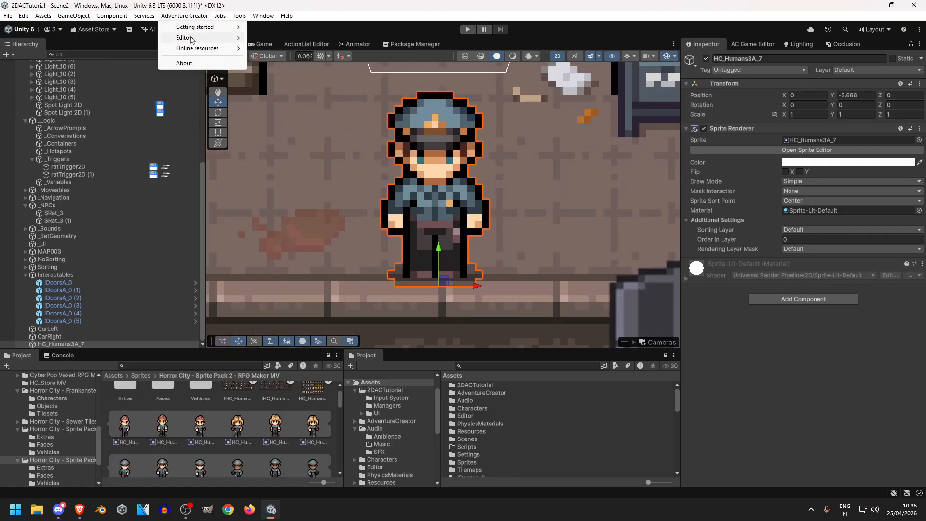
mouse_move(198, 32)
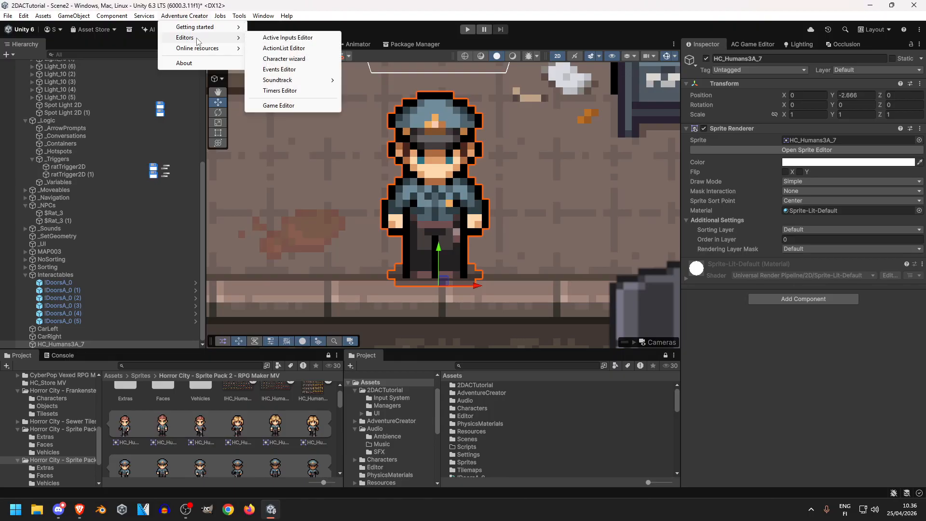
left_click(284, 59)
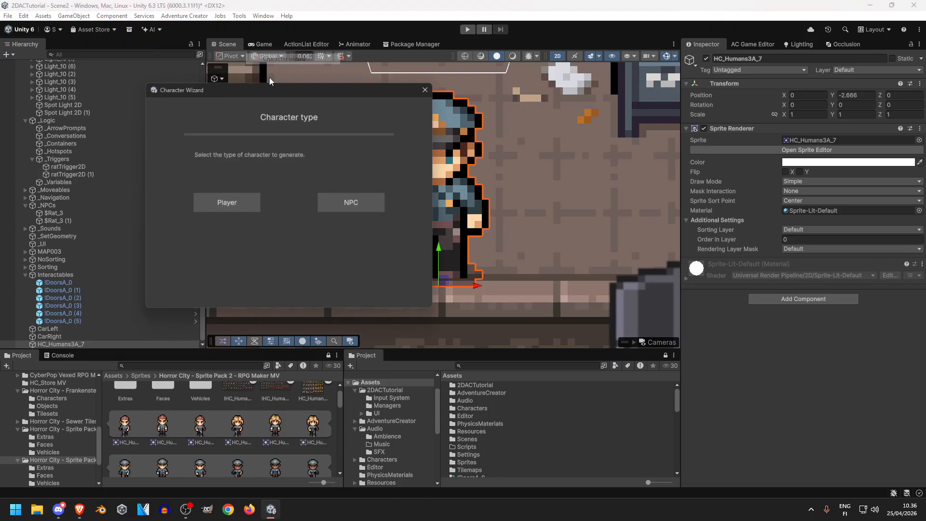
left_click(350, 200)
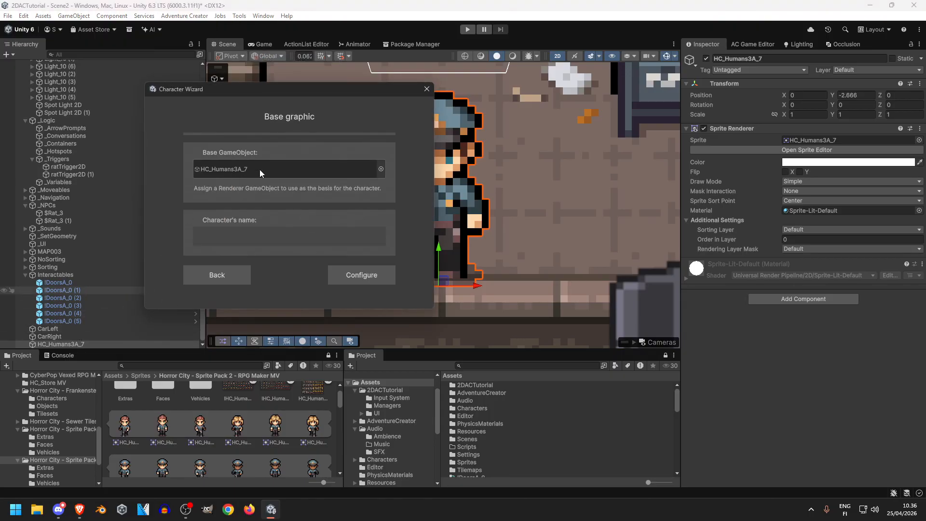
left_click(245, 236)
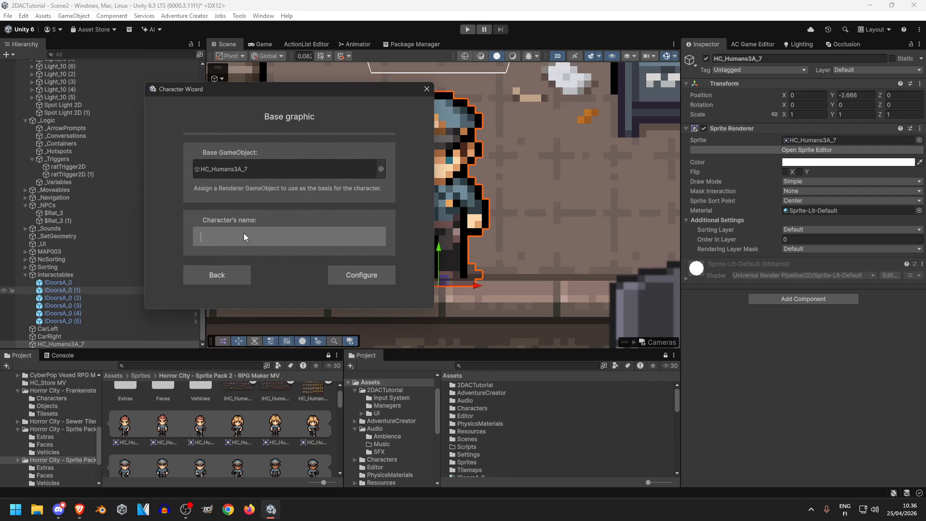
type("Police Officer")
left_click(367, 279)
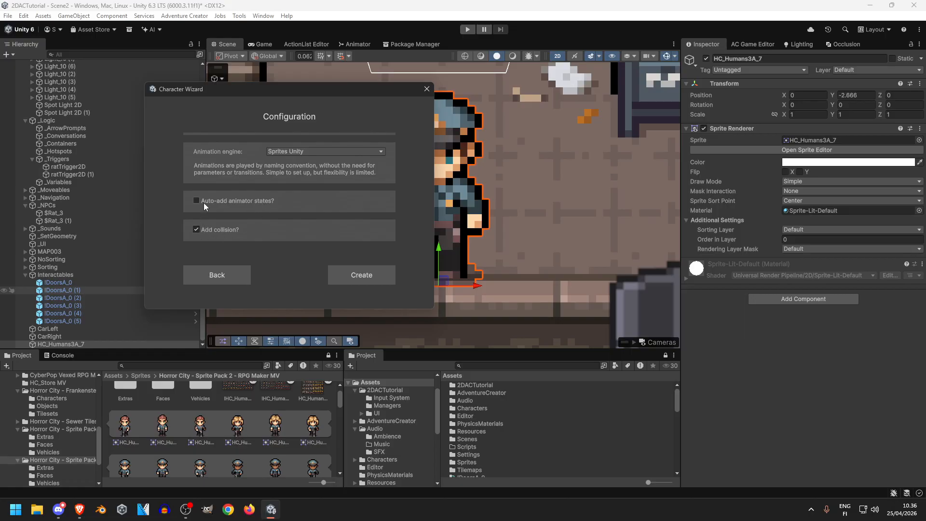
left_click(361, 274)
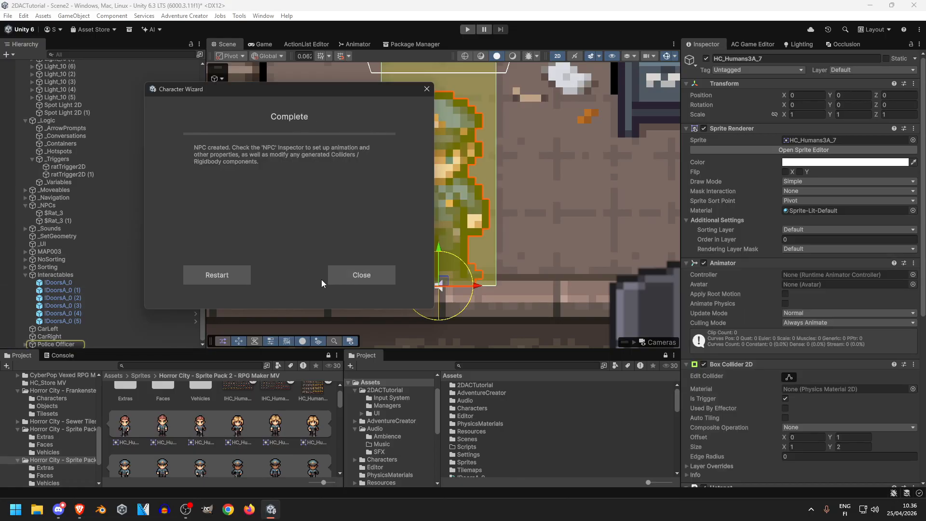
left_click(349, 279)
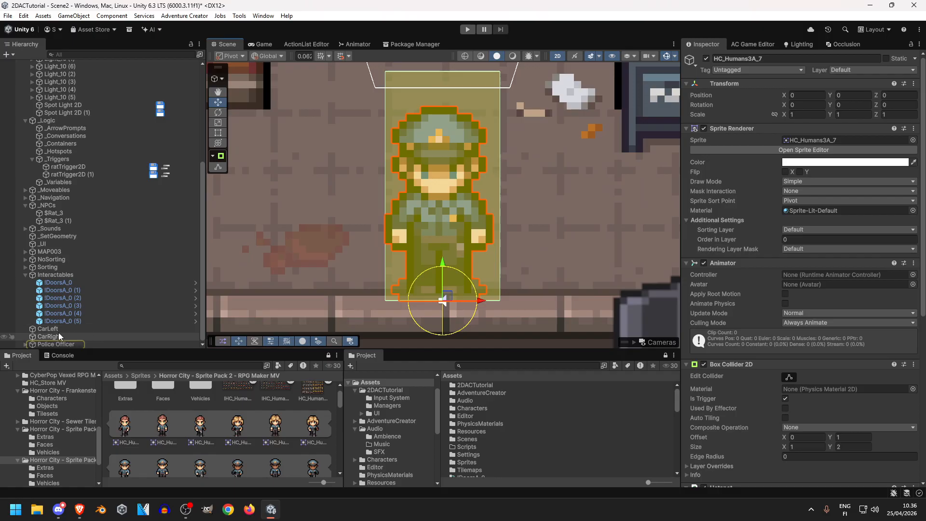
- Set the Police Officer's idle animation to Police1_Idle and walk and run animations to Police1_Walk, and clear the talk animation name
left_click(28, 344)
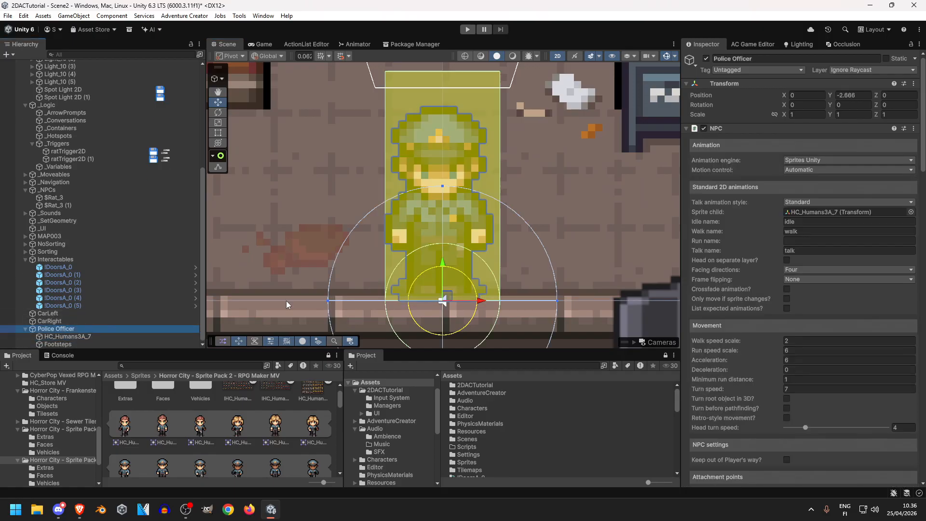
left_click(814, 252)
key("BackSpace")
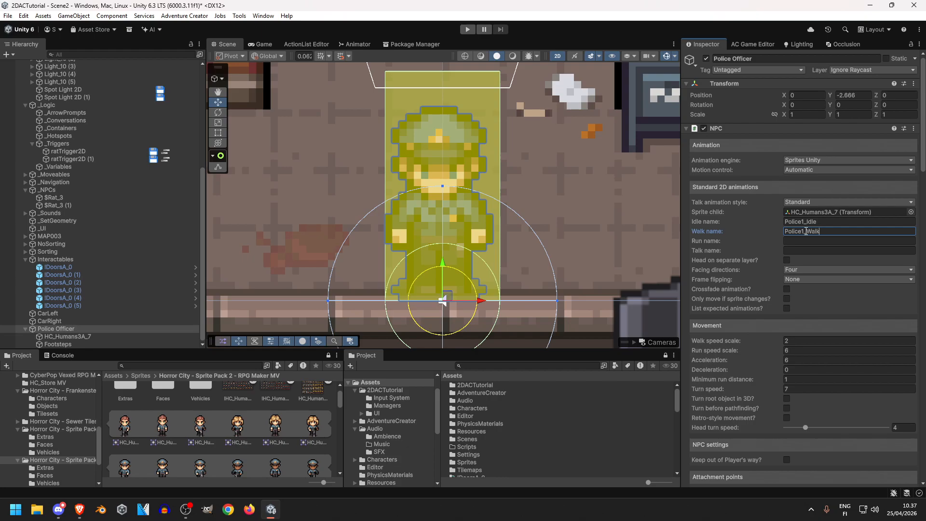
left_click(811, 240)
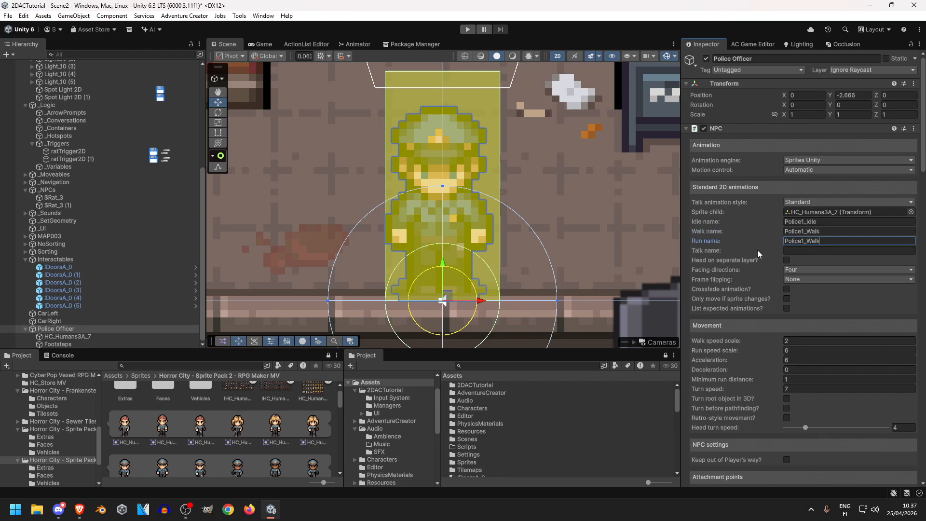
- Enable Freeze Rigidbody when Idle and Move with Rigidbody 2D in the Police Officer's NPC physics settings
scroll(760, 251, "down", 5)
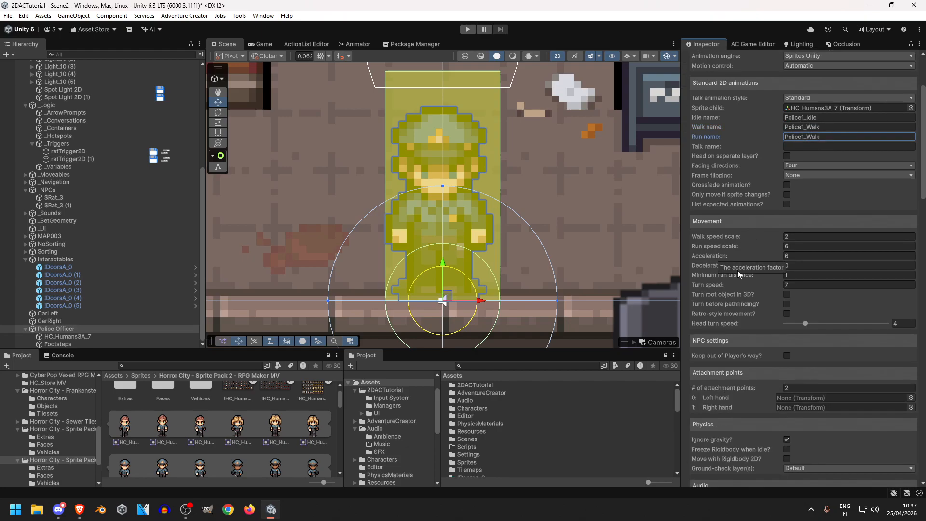
scroll(739, 274, "down", 5)
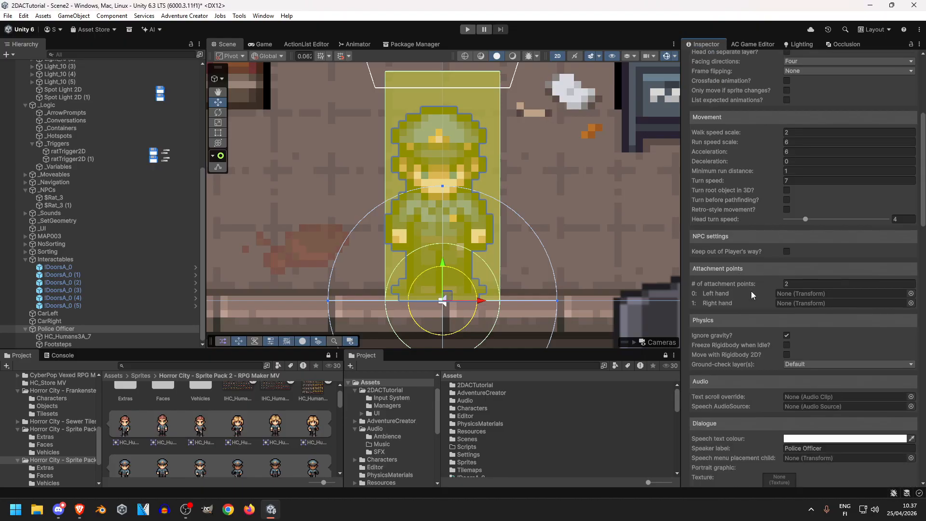
left_click(786, 355)
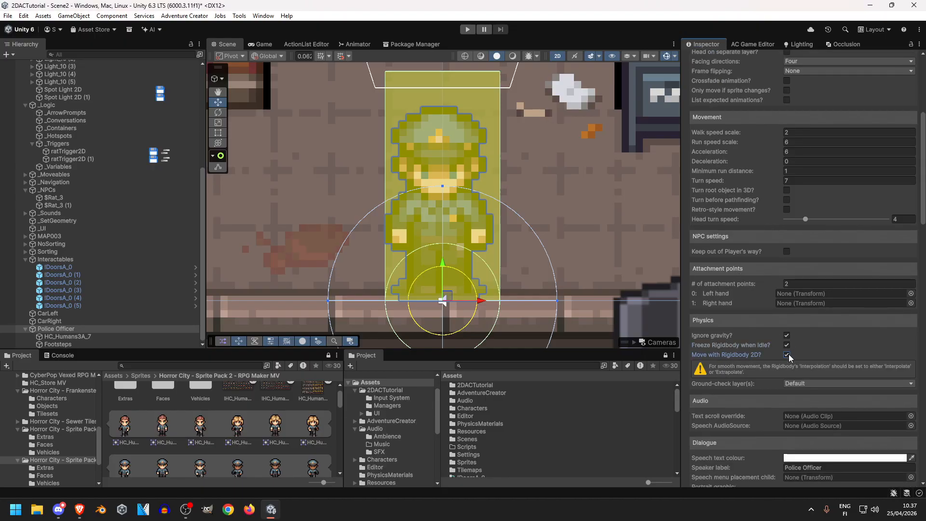
- Remove the Rigidbody 2D component from the Police Officer
scroll(777, 347, "down", 20)
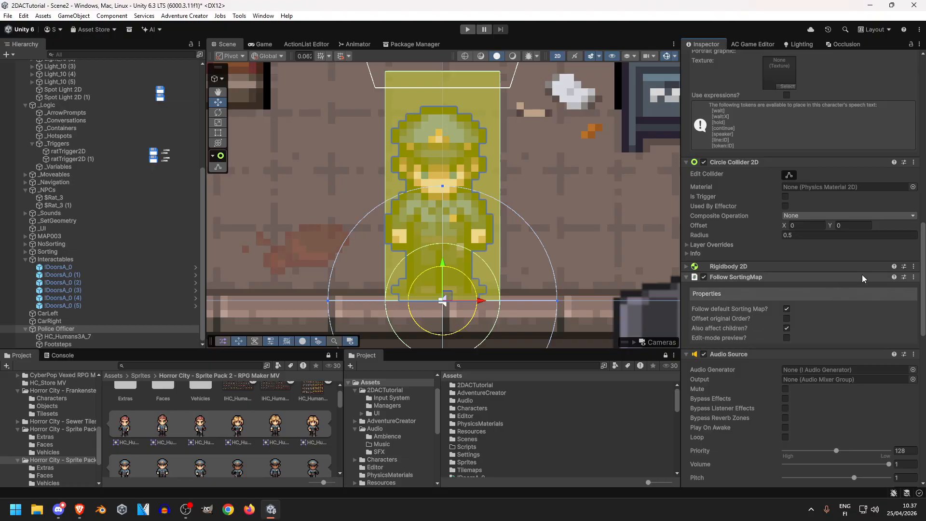
left_click(914, 266)
left_click(844, 282)
scroll(778, 207, "up", 2)
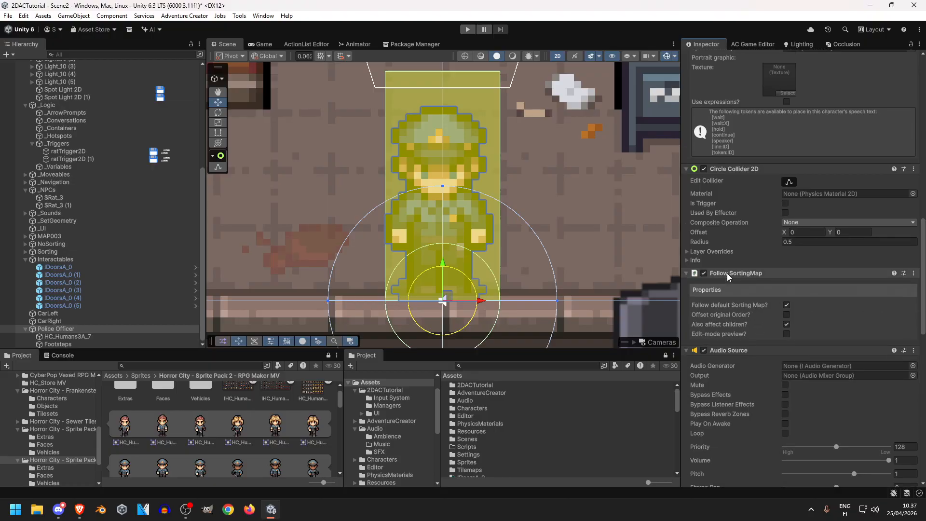
- Shrink the Police Officer's circle collider around the feet, to a radius of about 0.34 with a Y offset of about 0.2
scroll(542, 267, "down", 6)
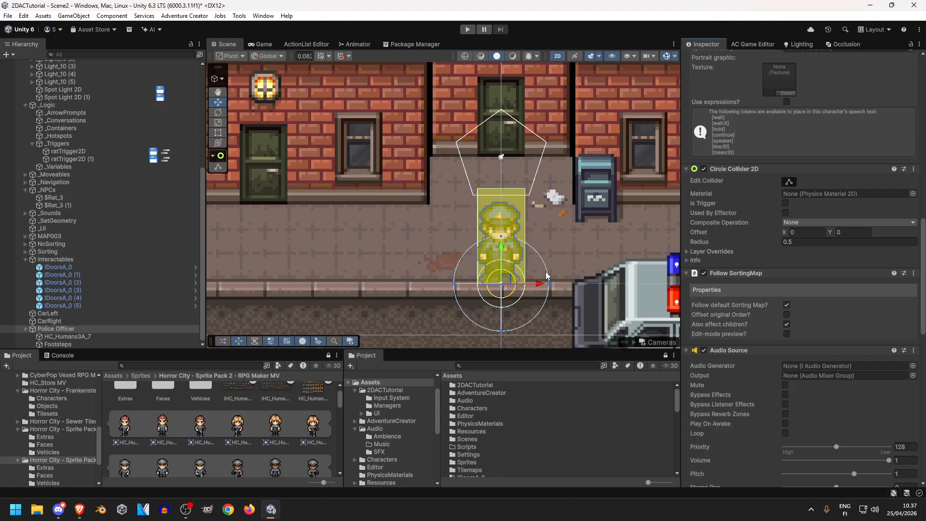
middle_click_drag(592, 253, 534, 265)
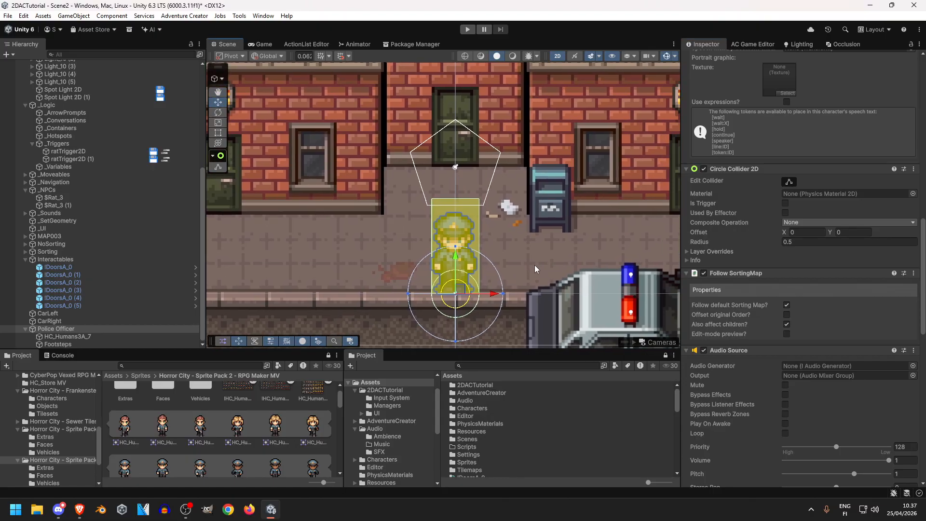
scroll(450, 326, "up", 3)
left_click(789, 182)
left_click_drag(455, 316, 458, 275)
left_click_drag(456, 208, 455, 204)
left_click_drag(421, 242, 416, 244)
- Turn on the edit-mode preview for the Police Officer's Follow SortingMap component
scroll(443, 242, "up", 3)
scroll(467, 253, "down", 4)
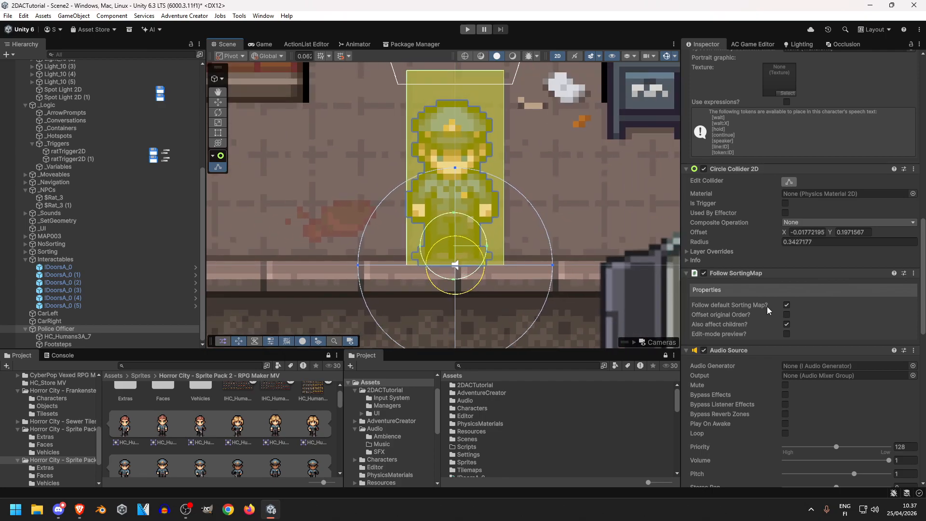
left_click(786, 334)
scroll(632, 277, "down", 5)
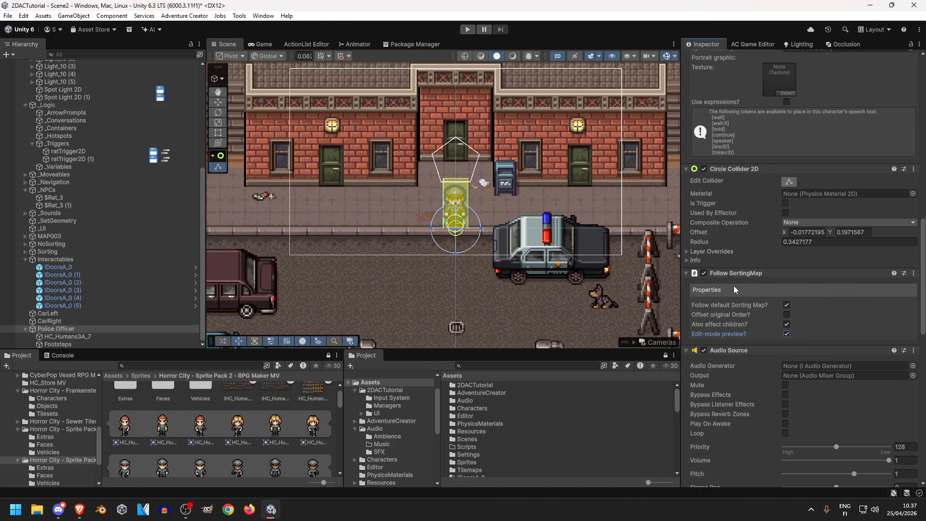
- Disable Auto-detect Surface in the Police Officer's Footstep sounds and set the sounds to play Automatically
scroll(724, 311, "down", 15)
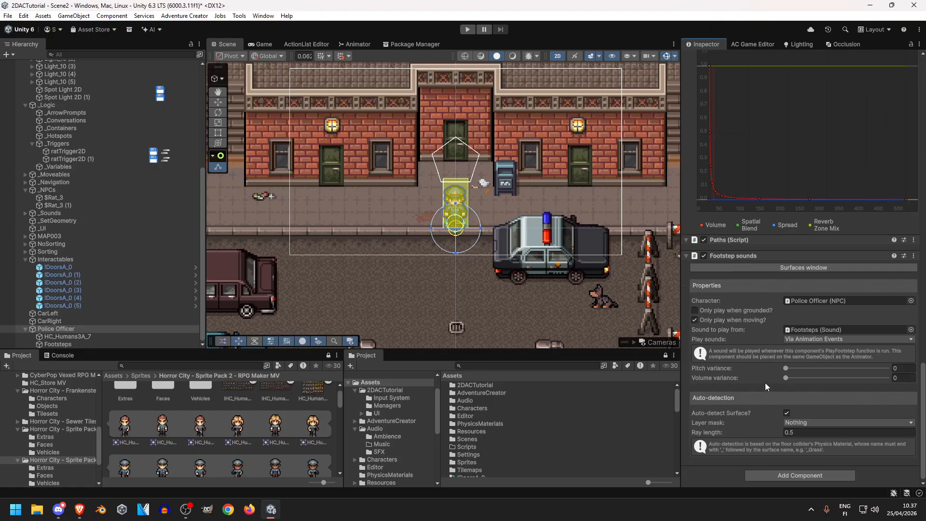
left_click(787, 413)
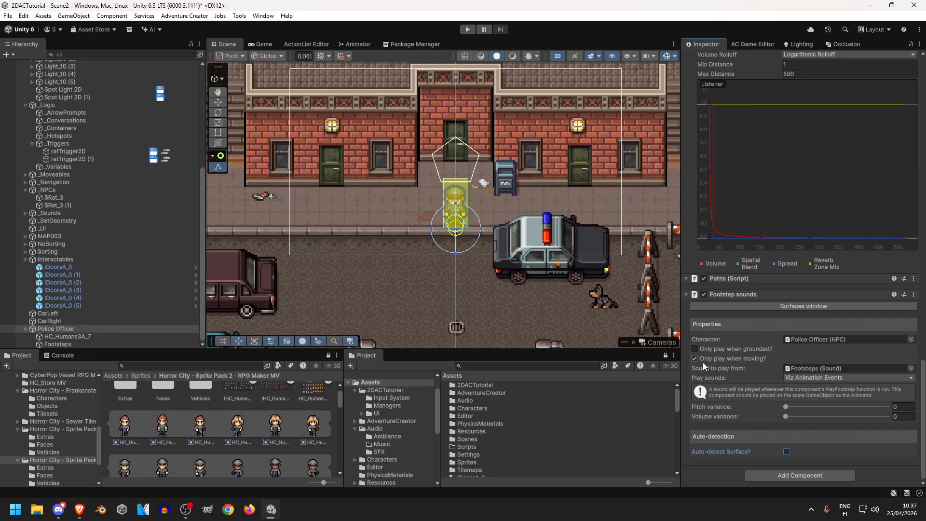
left_click(818, 378)
left_click(819, 385)
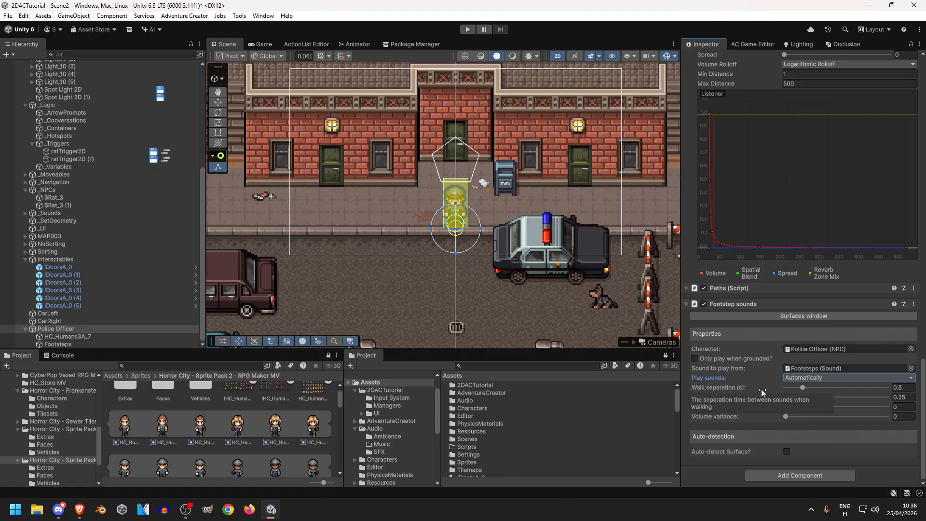
- Open the Surfaces list for footstep sounds and rearrange the Stone surface to come first
left_click(757, 316)
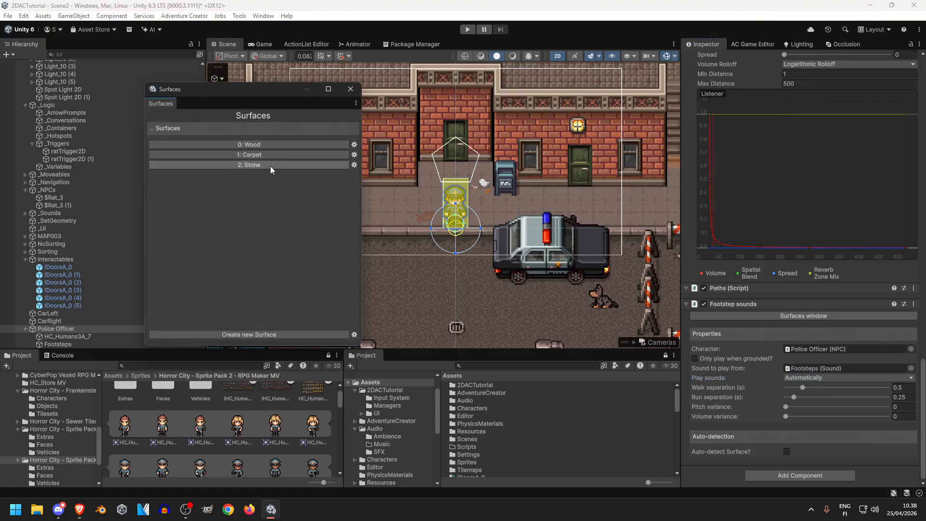
left_click(354, 165)
mouse_move(410, 194)
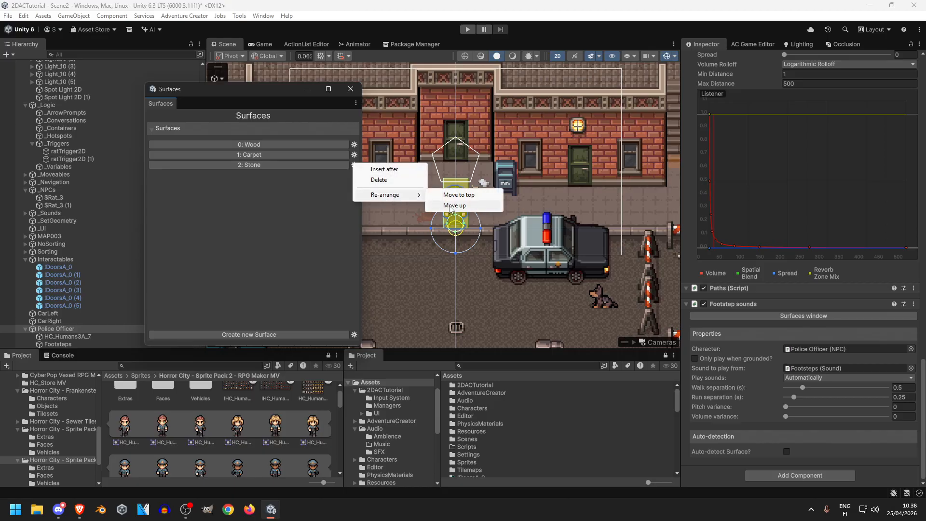
left_click(457, 196)
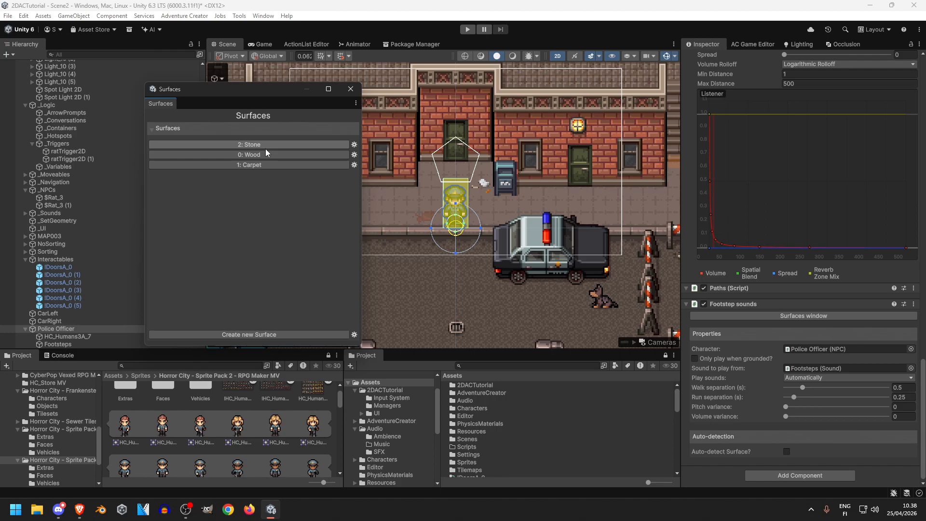
- Set the Police Officer's footstep walk separation to 0.4 s and run separation to 0.3 s
left_click(350, 91)
middle_click_drag(548, 203, 465, 248)
scroll(431, 237, "up", 8)
middle_click_drag(467, 194, 493, 212)
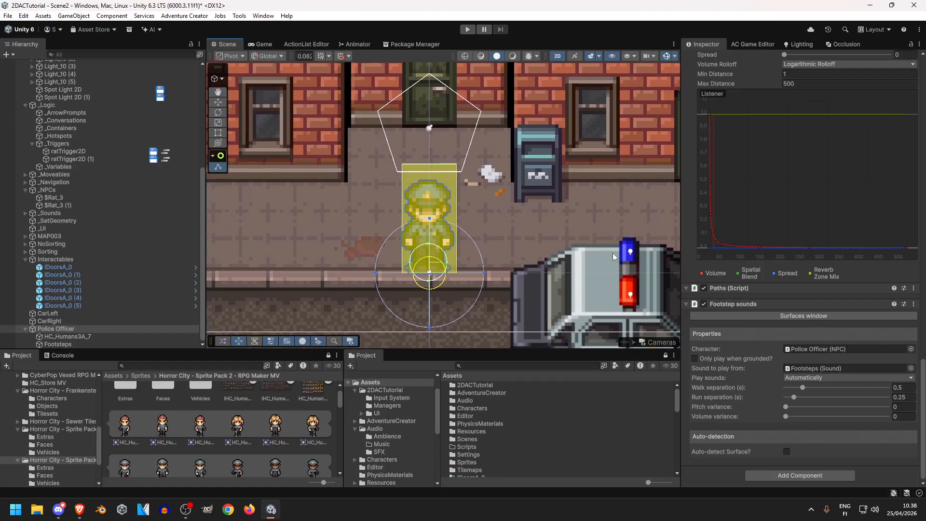
left_click(902, 387)
type("0.4")
left_click(906, 398)
type("0.3")
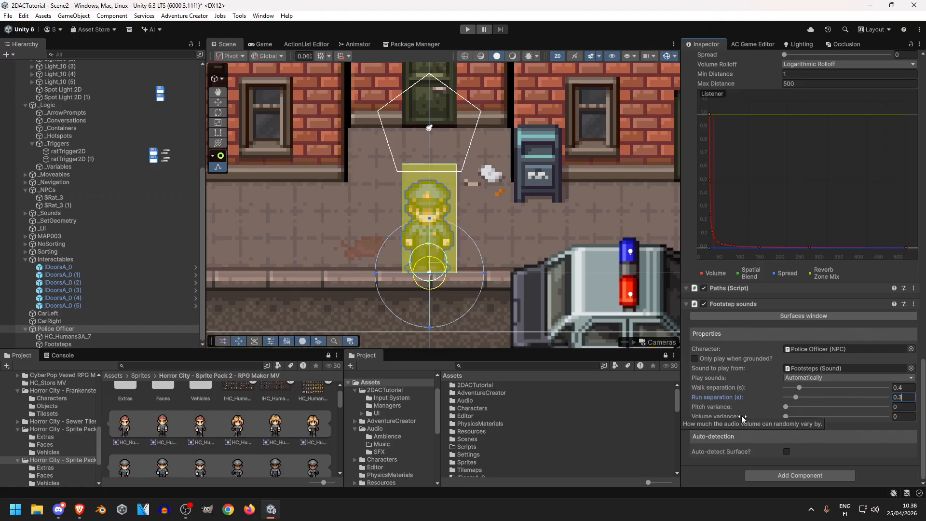
- Fit the box collider of the Police Officer's HC_Humans3A_7 sprite around the figure, to a size of about 0.97 × 1.70
scroll(723, 402, "up", 12)
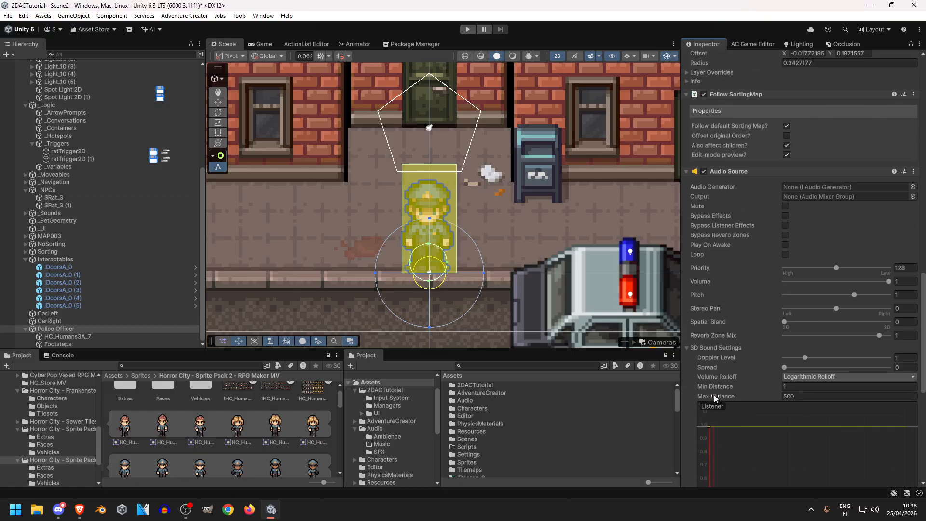
scroll(714, 395, "up", 12)
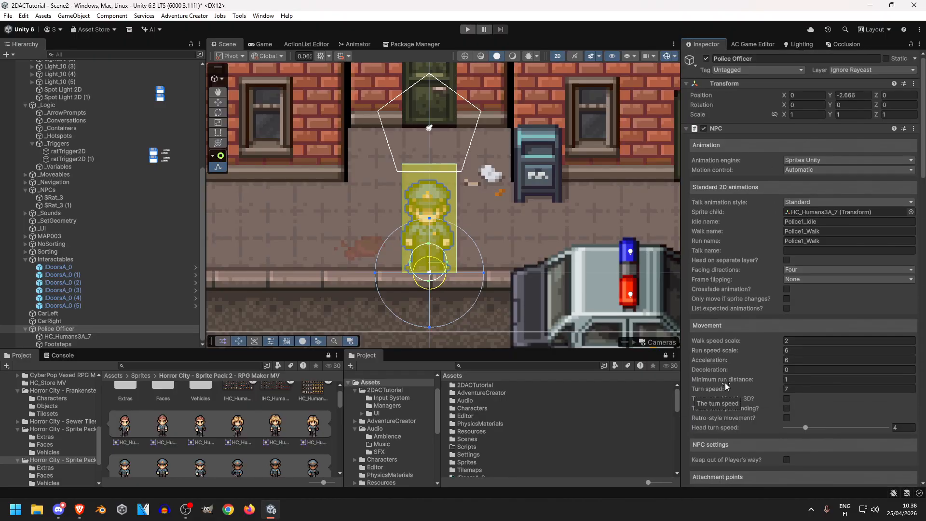
scroll(727, 371, "up", 8)
left_click(80, 336)
scroll(389, 222, "up", 3)
left_click(789, 377)
left_click_drag(451, 129, 451, 155)
left_click_drag(492, 223, 489, 225)
scroll(786, 342, "down", 5)
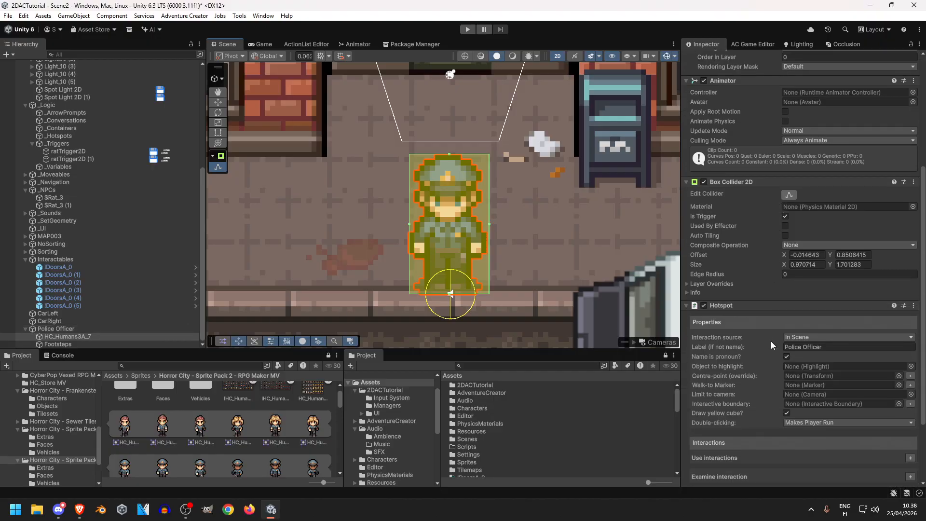
- Add a Highlight component to the Police Officer's HC_Humans3A_7 sprite object
scroll(768, 350, "down", 3)
left_click(785, 474)
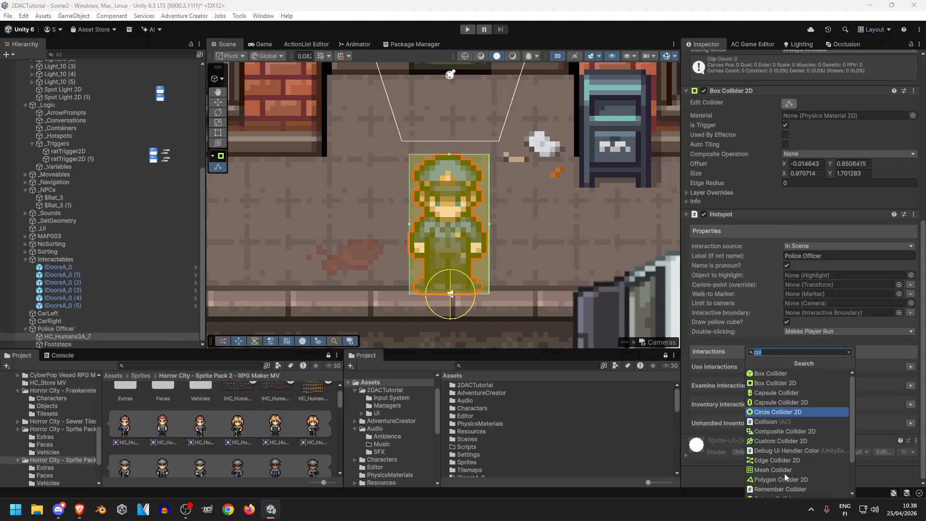
type("hi")
left_click(760, 374)
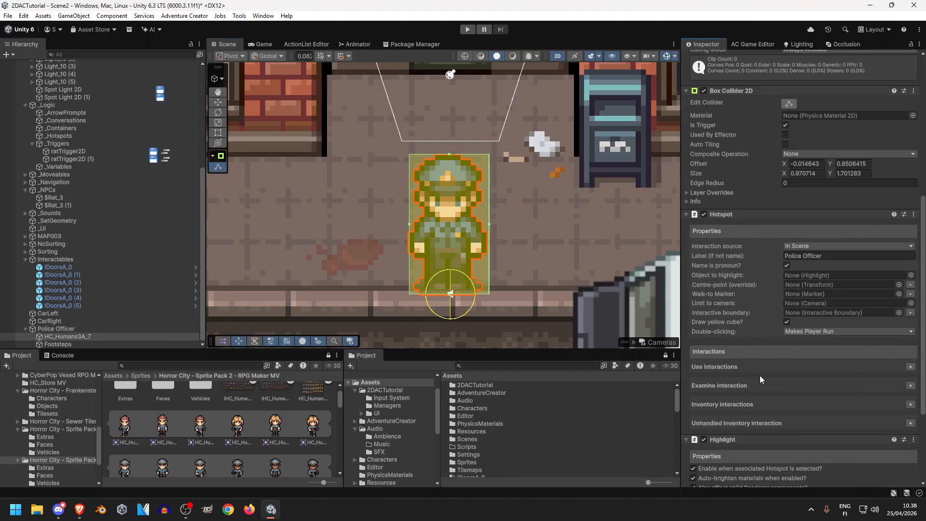
- Assign HC_Humans3A_7's own Highlight as the object to highlight in its Hotspot component
left_click(75, 329)
scroll(795, 340, "down", 10)
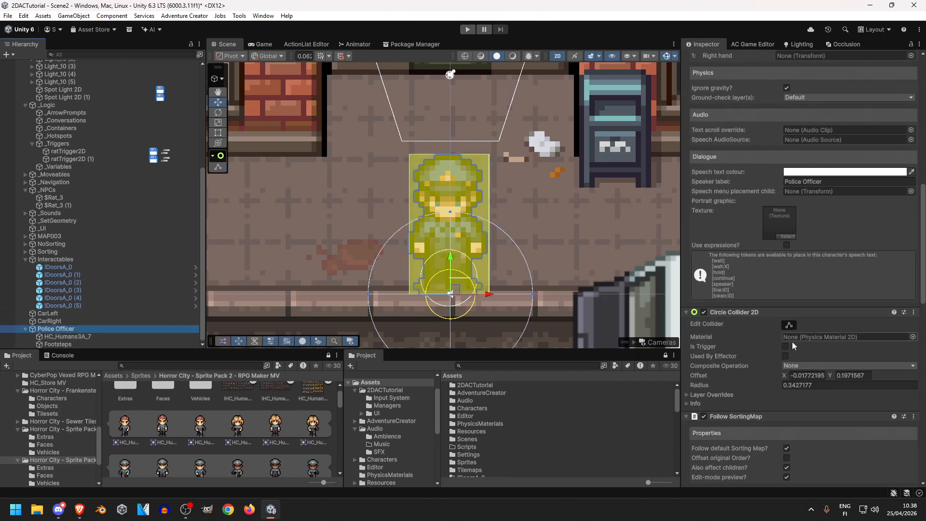
key("Down")
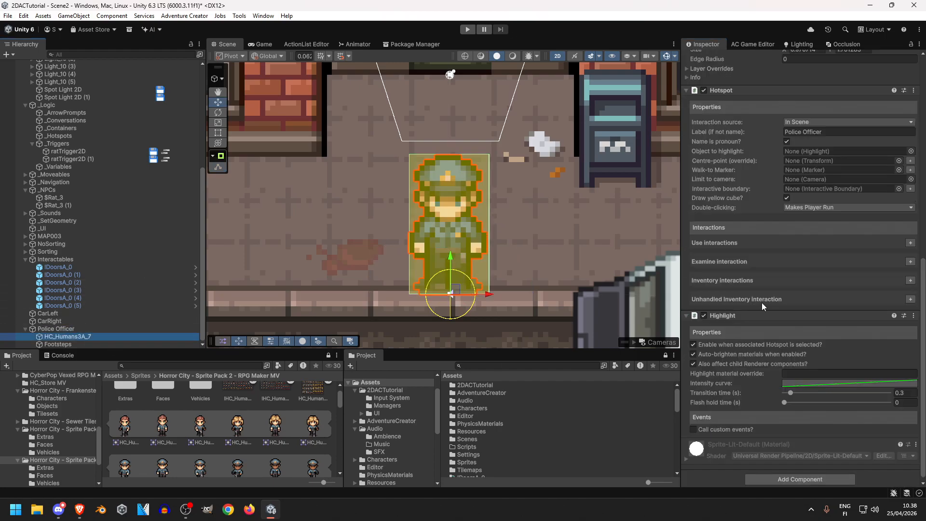
scroll(739, 315, "down", 3)
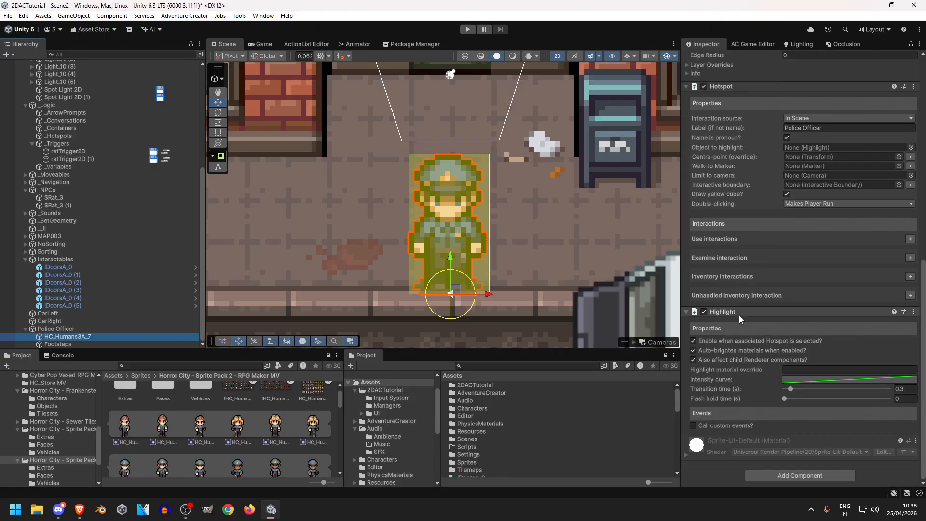
scroll(735, 330, "up", 5)
left_click_drag(105, 337, 808, 279)
- Create a Use interaction for the Police Officer hotspot and change its first action to Dialogue: Play speech
left_click(909, 369)
left_click(911, 403)
left_click(913, 403)
left_click(280, 80)
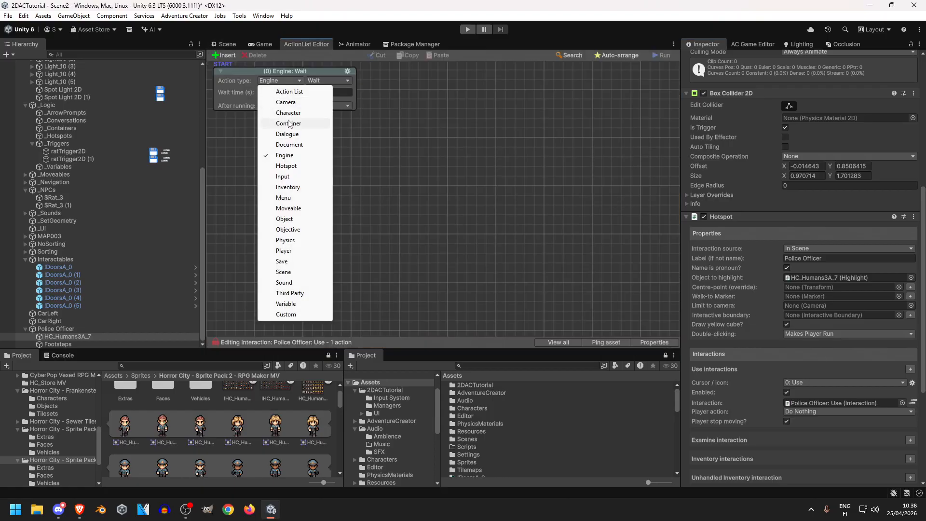
left_click(277, 133)
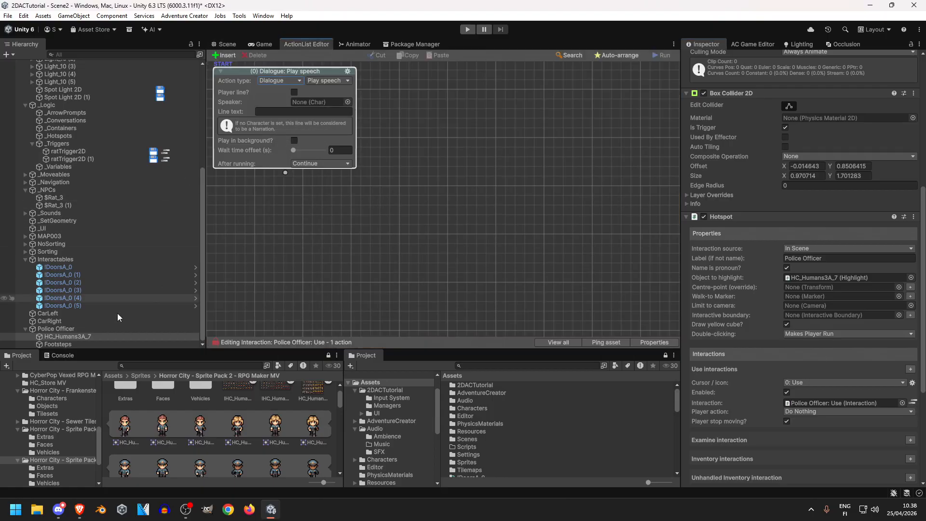
- Make the Police Officer the speaker and enter the line "This is a police matter. Stand back, citizen."
left_click_drag(73, 336, 312, 104)
left_click(302, 112)
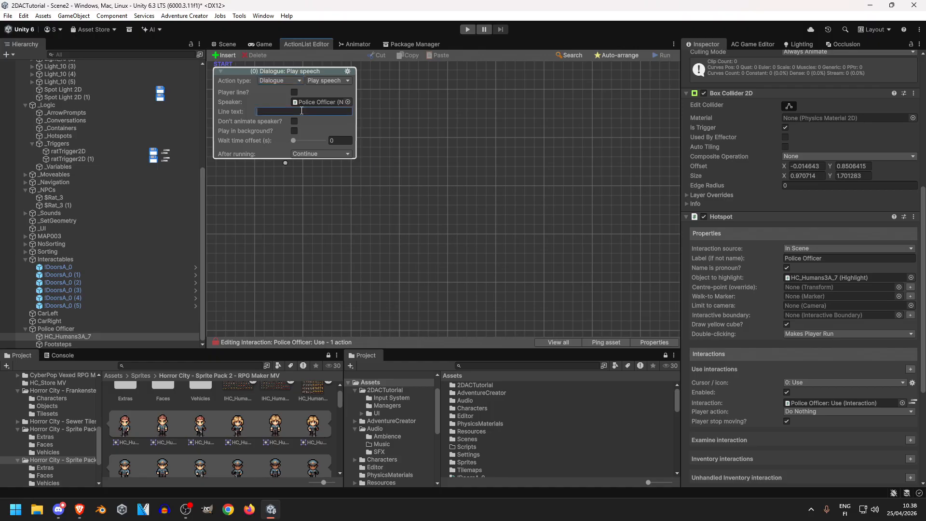
type("This is a police matter. Stand back, citizen.")
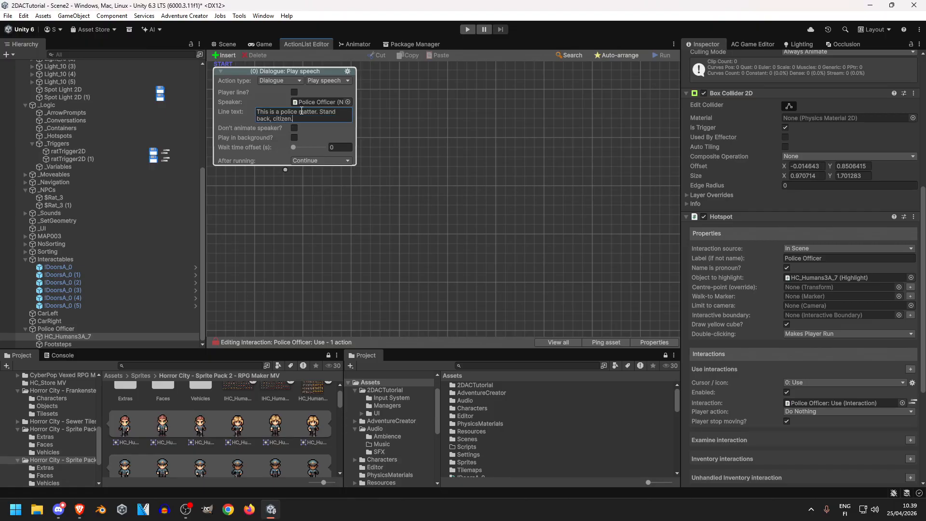
- Open the Faces folder of Horror City - Sprite Pack 2 and examine the police faces in the HC_Face19A sheet
left_click(67, 336)
scroll(772, 327, "down", 10)
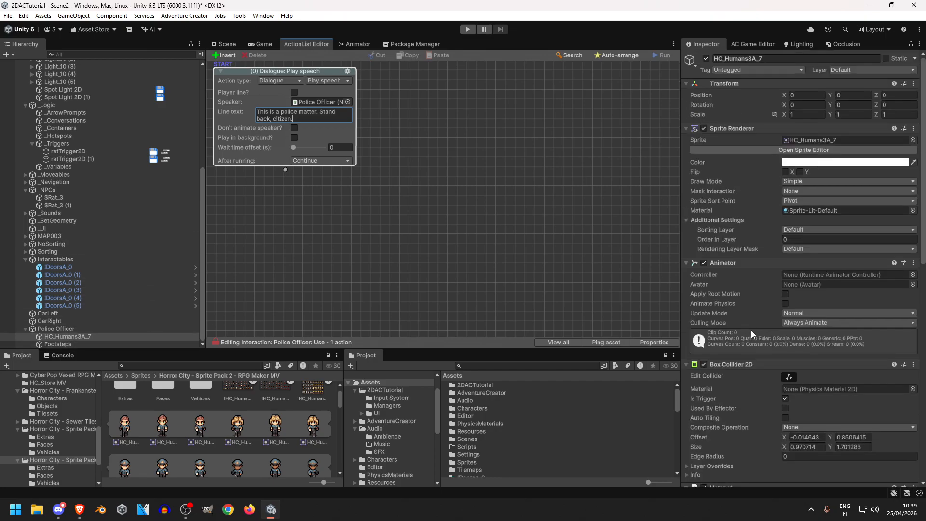
scroll(764, 333, "down", 4)
scroll(174, 408, "up", 1)
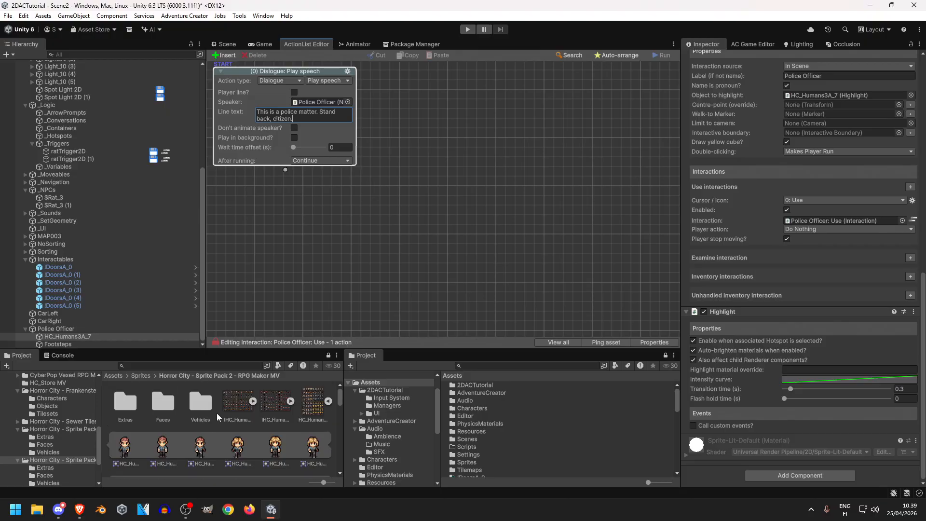
double_click(167, 402)
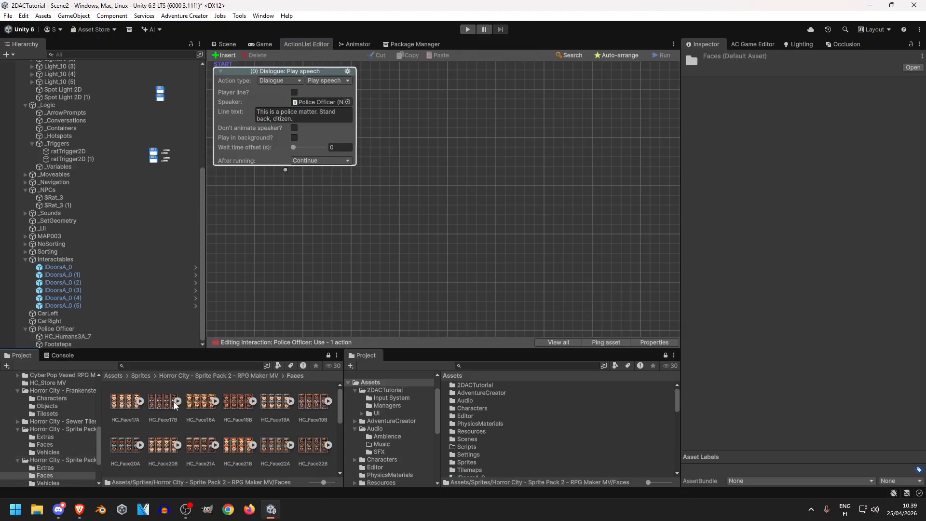
left_click(271, 399)
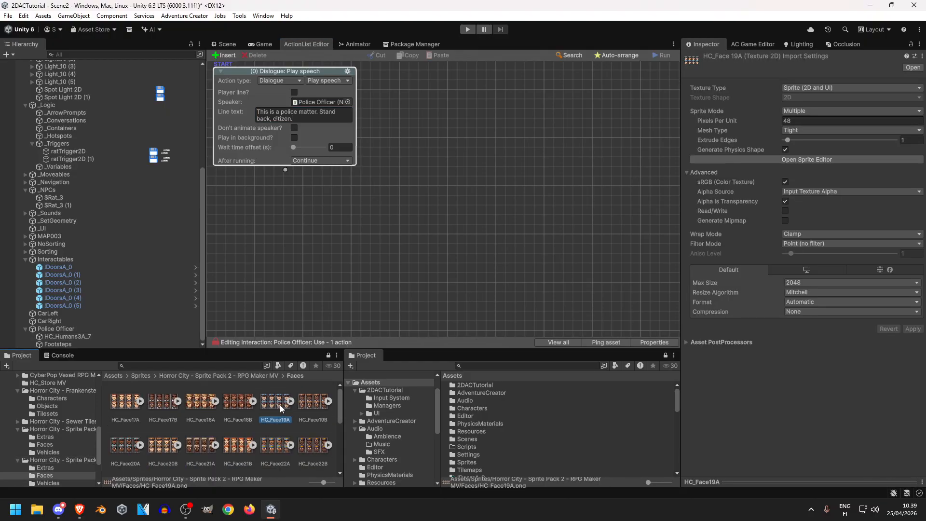
double_click(277, 404)
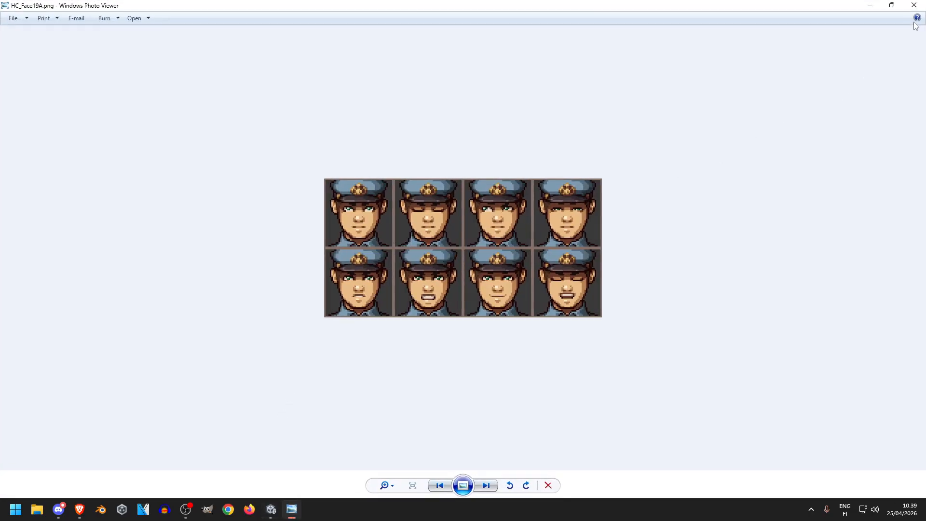
left_click(915, 5)
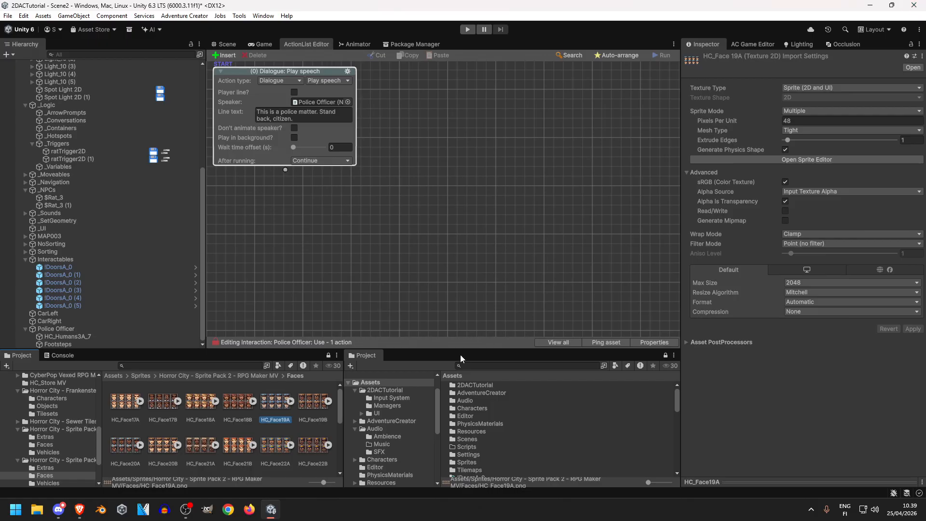
left_click(290, 400)
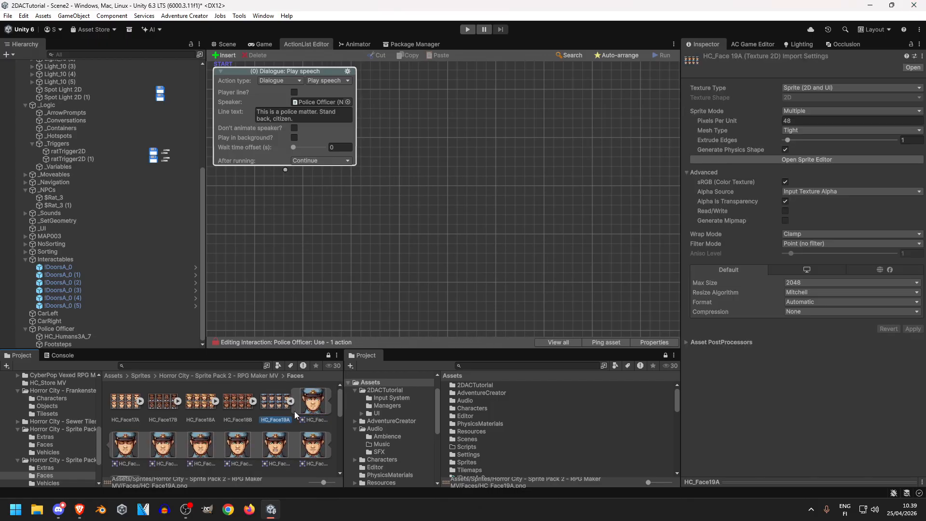
left_click(308, 404)
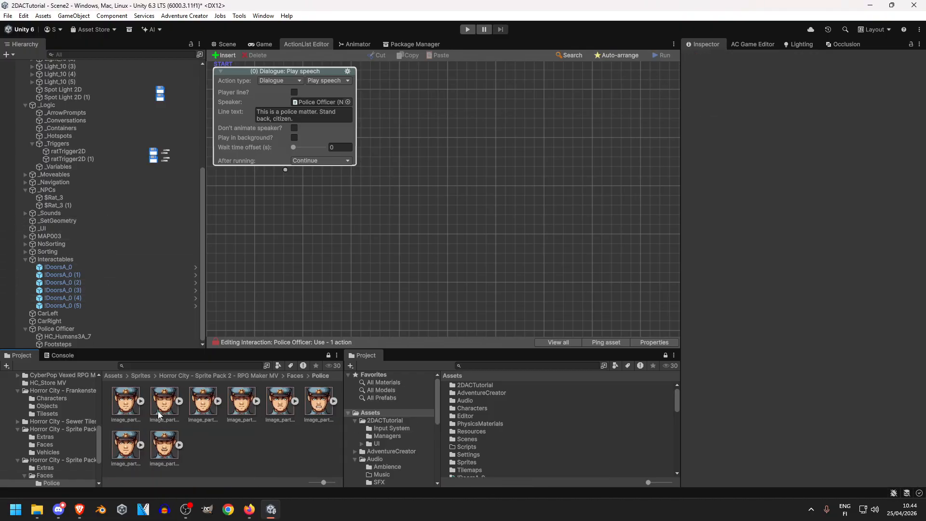
- Set all eight police face images to Single sprite mode, 48 pixels per unit, no compression and Point (no filter), and apply
left_click(128, 408)
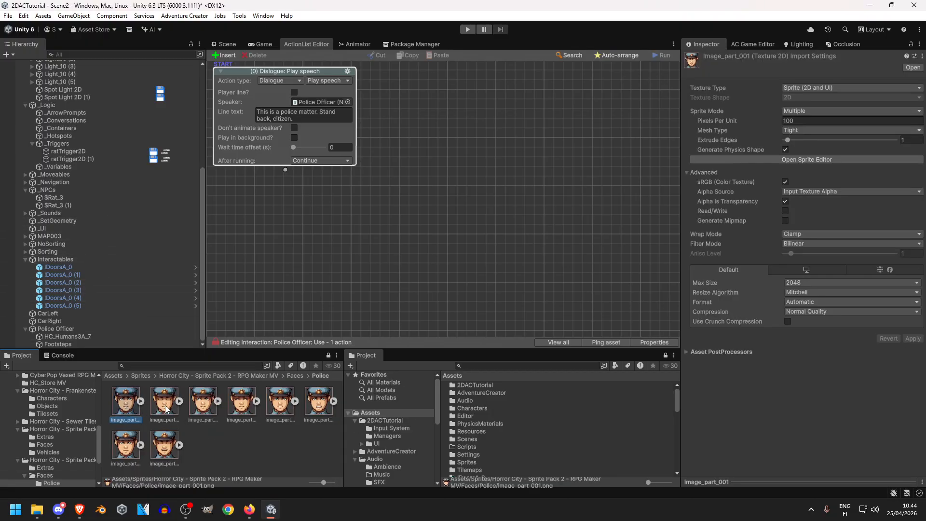
left_click(163, 453, "shift")
left_click(817, 111)
left_click(806, 121)
left_click(806, 120)
type("4")
left_click(824, 320)
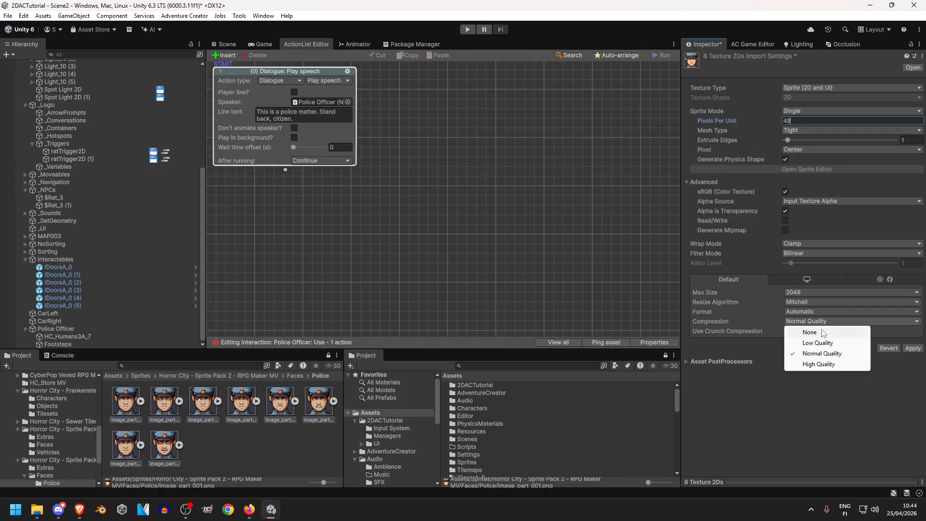
left_click(811, 330)
left_click(805, 254)
left_click(829, 264)
left_click(912, 338)
- Go through the individual police face images to check their import settings
key("Down")
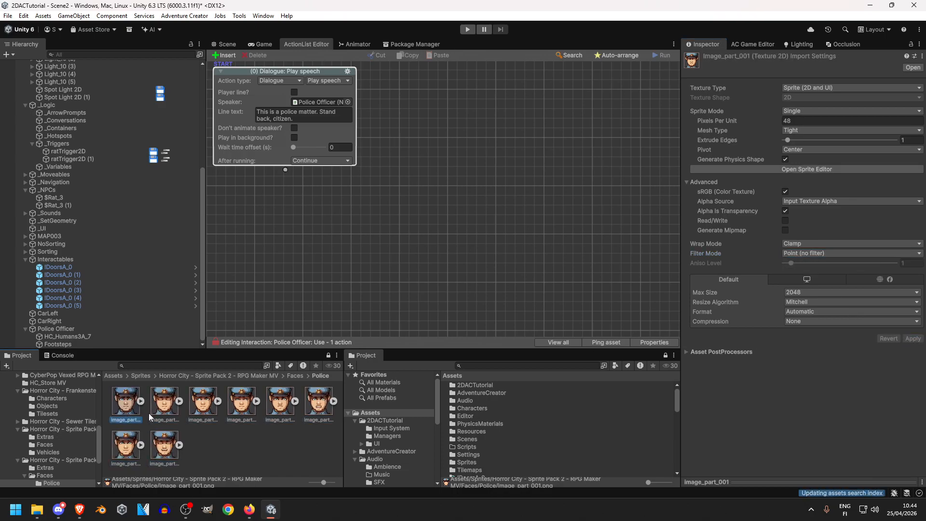
key("Right")
key("Left")
key("Left")
key("Left")
key("Left")
key("Left")
key("Left")
key("Left")
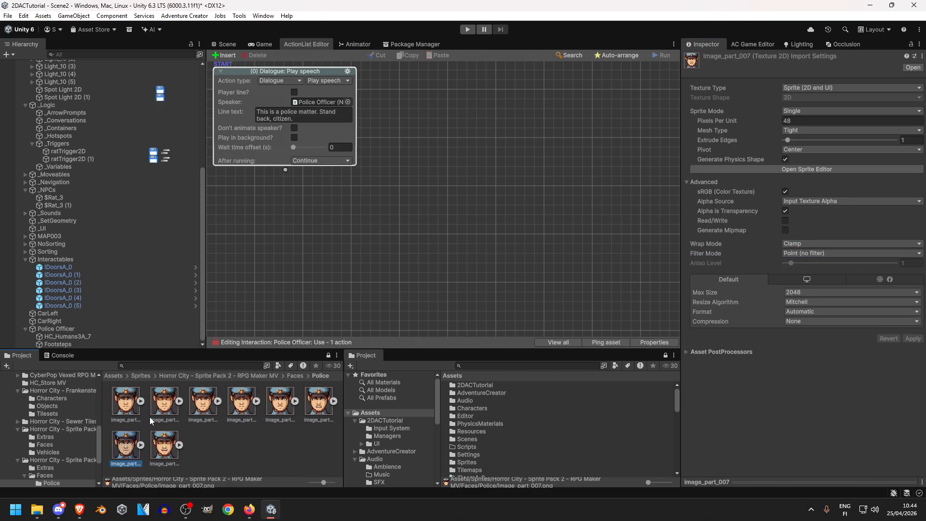
- Turn off expressions for the Police Officer and assign image_part_005 as the portrait graphic
left_click(77, 328)
scroll(767, 282, "down", 5)
scroll(748, 275, "down", 7)
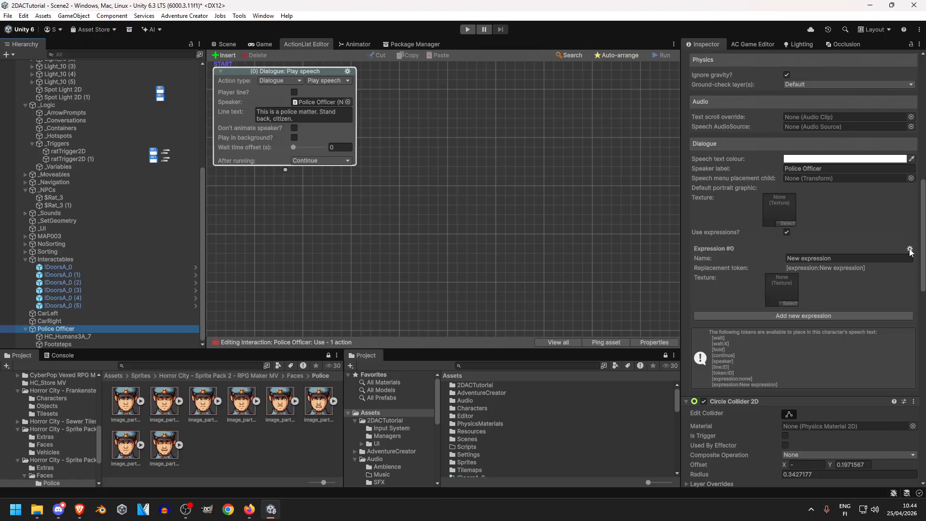
left_click(787, 233)
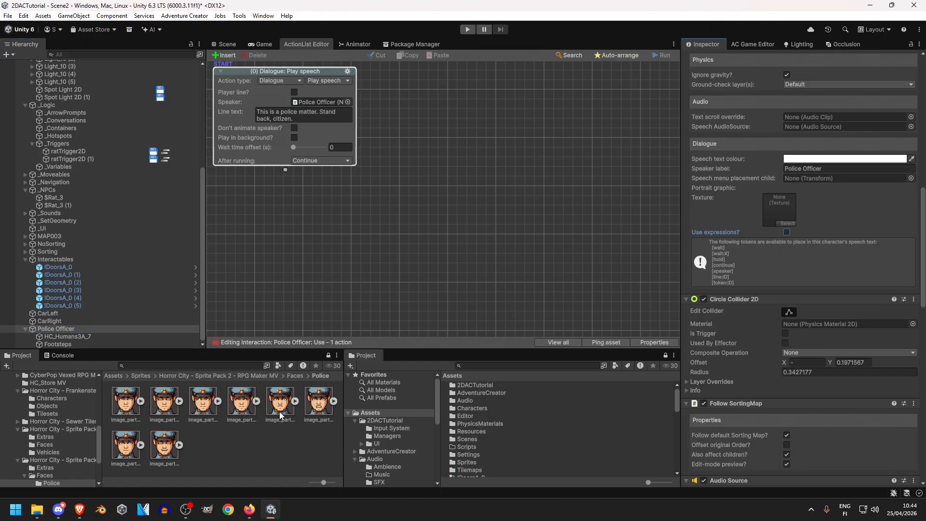
left_click_drag(280, 415, 780, 212)
- Examine the Police Officer's portrait image image_part_005 at full size
left_click(786, 232)
double_click(780, 209)
scroll(487, 246, "up", 3)
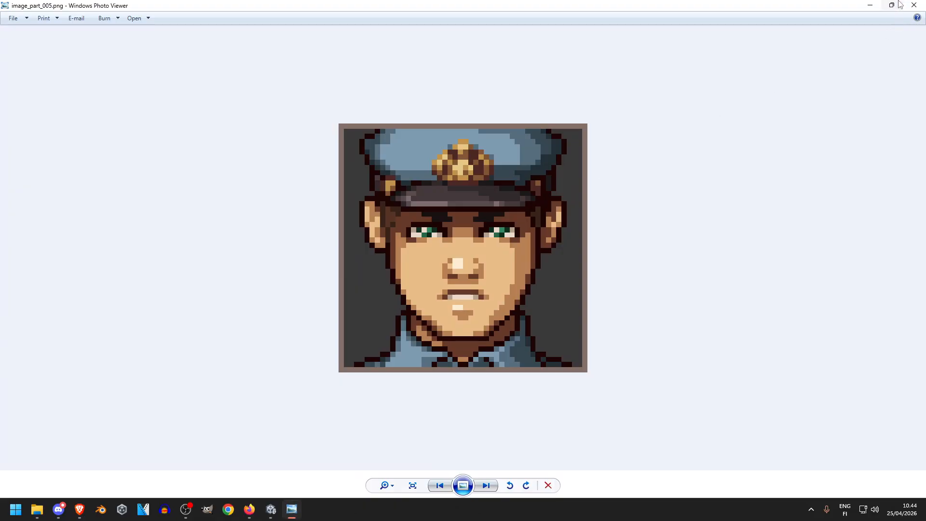
left_click(914, 5)
left_click(280, 454)
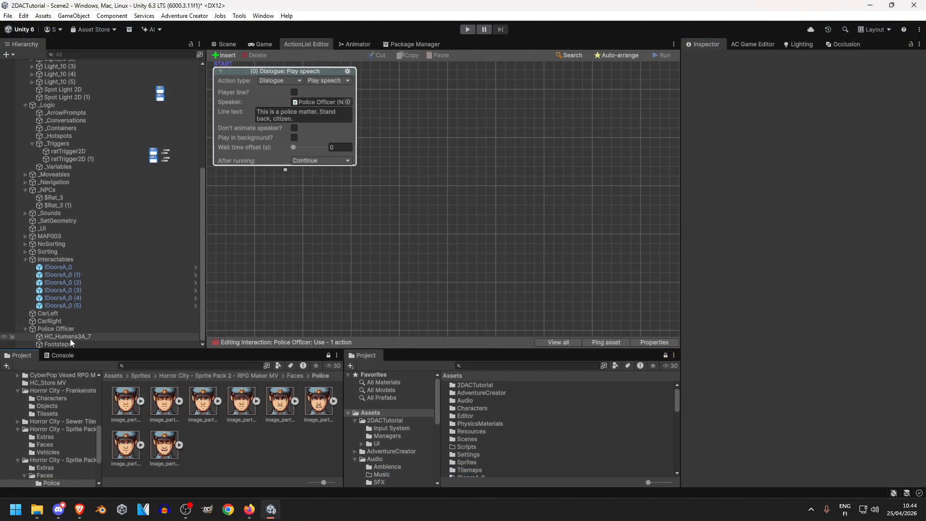
- Turn on expressions for the Police Officer, give Expression #0 the image_part_001 texture and add a second expression with a police face
left_click(63, 329)
scroll(782, 297, "down", 10)
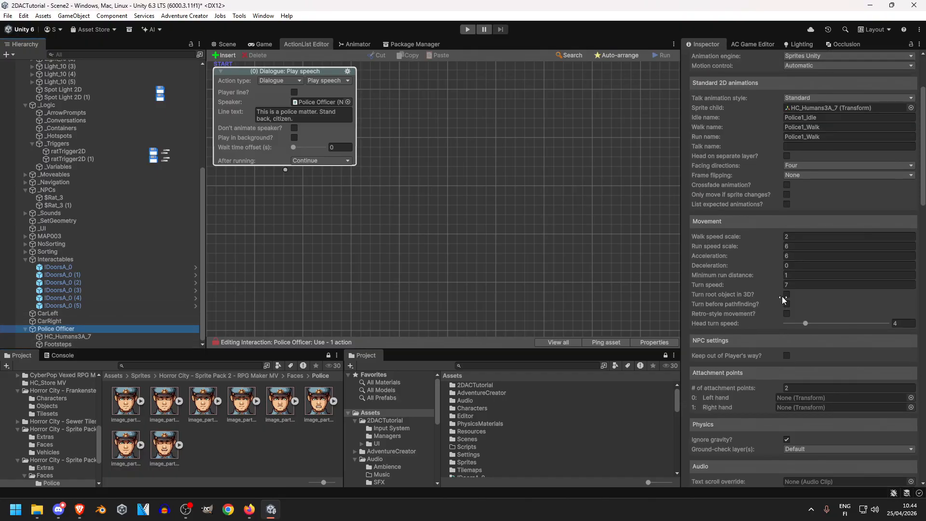
scroll(824, 256, "up", 5)
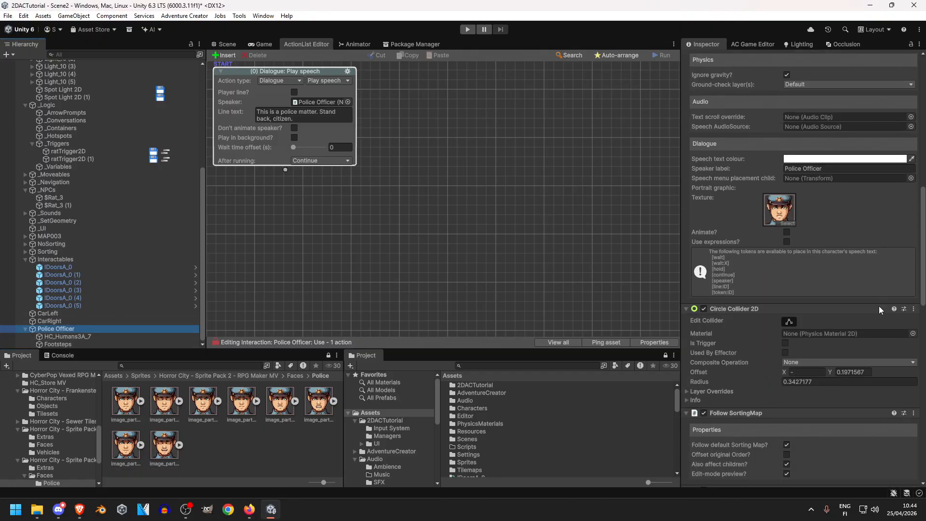
scroll(844, 260, "up", 3)
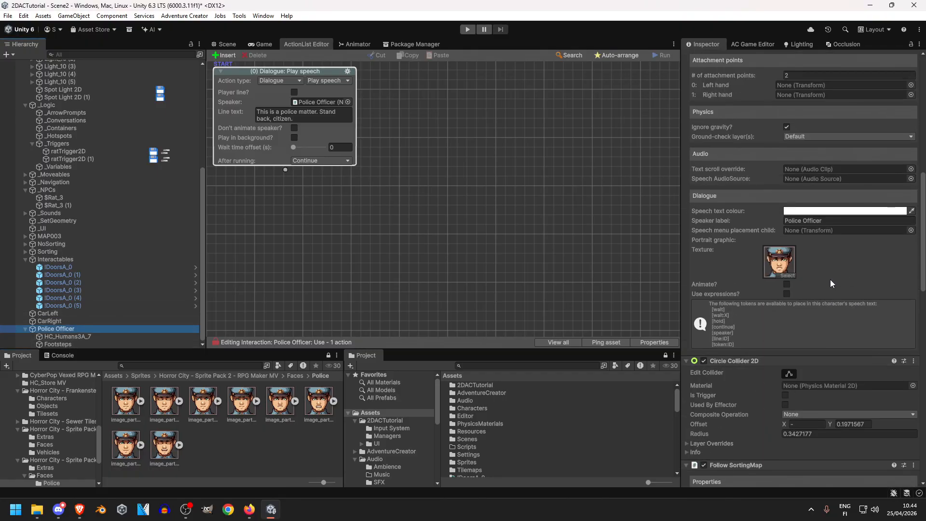
left_click(787, 294)
scroll(786, 295, "down", 3)
left_click_drag(124, 404, 775, 296)
left_click(774, 332)
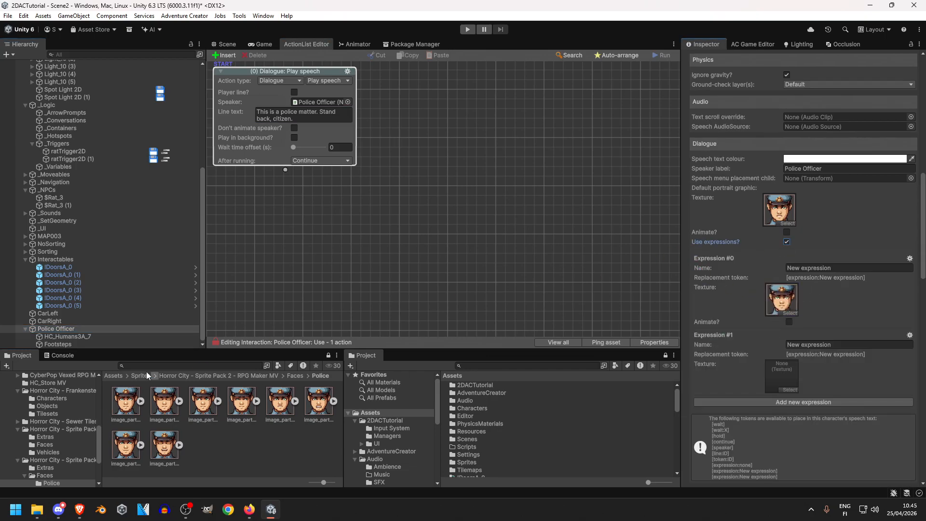
- Name the first expression Neutral, assign a stern police face to the second expression and name it Serious
left_click(833, 271)
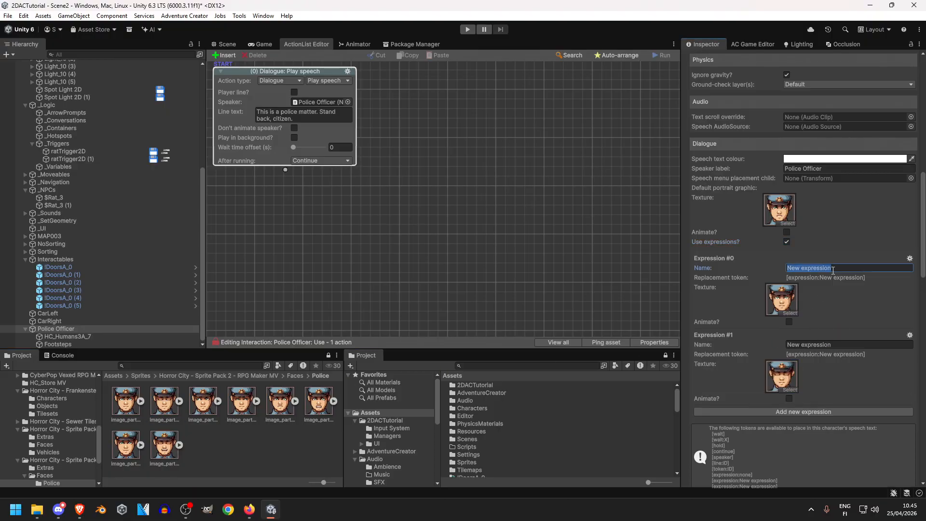
type("Neutral")
left_click(861, 344)
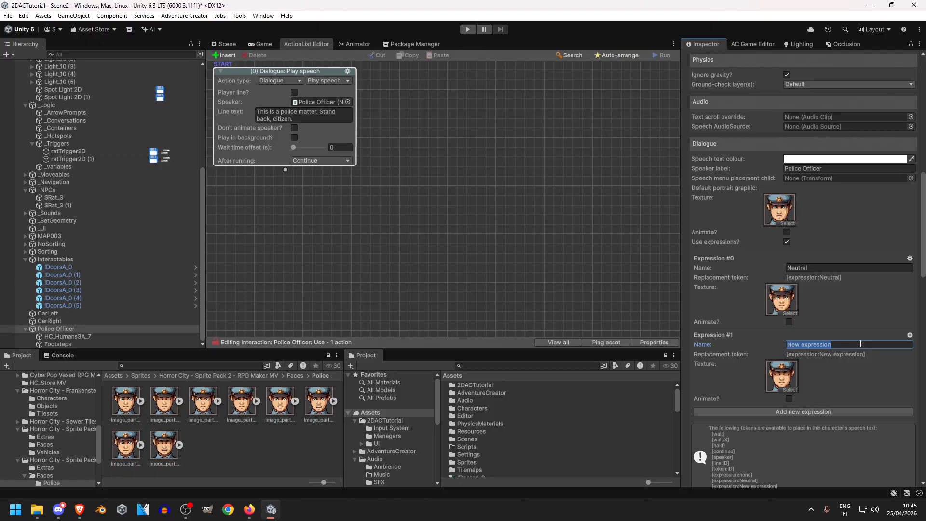
left_click_drag(286, 404, 782, 376)
left_click(835, 341)
type("Angry")
key("BackSpace")
key("BackSpace")
key("BackSpace")
key("BackSpace")
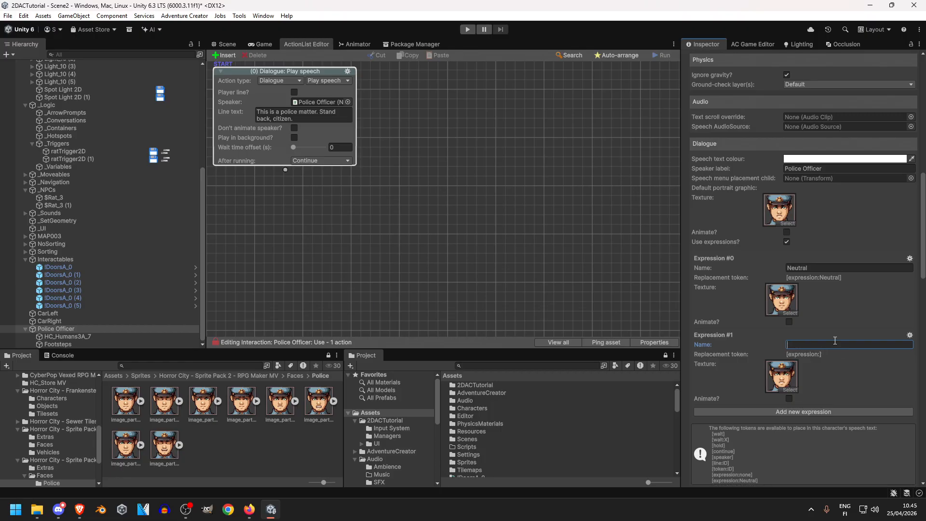
type("Serious")
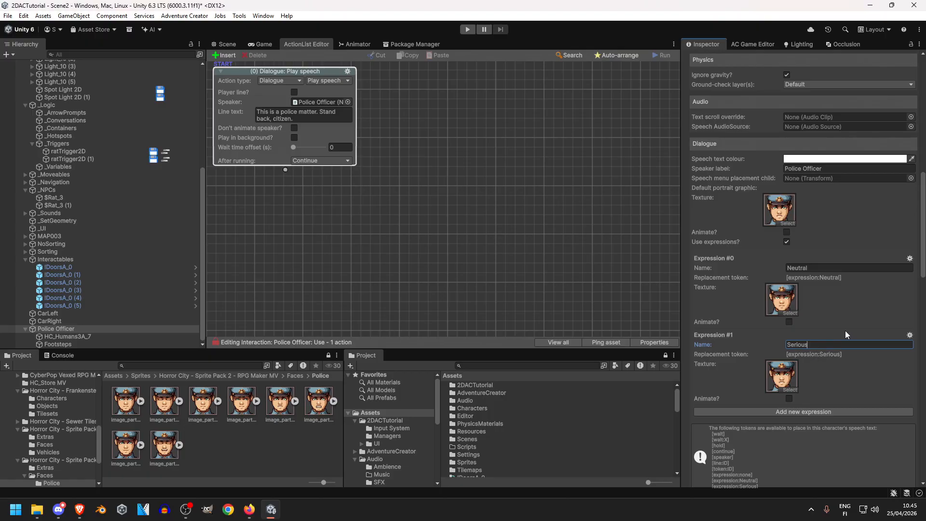
- Copy the Serious expression's token and insert [expression:Serious] at the start of the officer's speech line
left_click(781, 299)
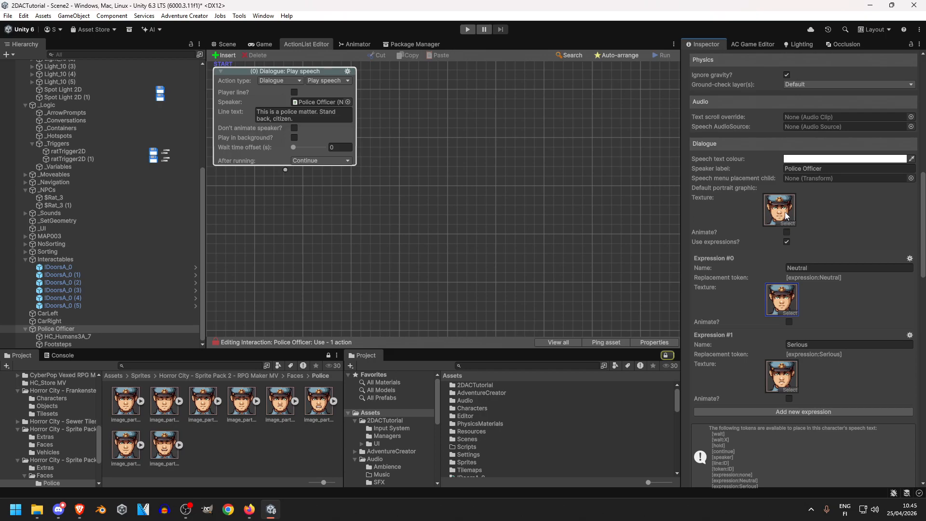
right_click(807, 354)
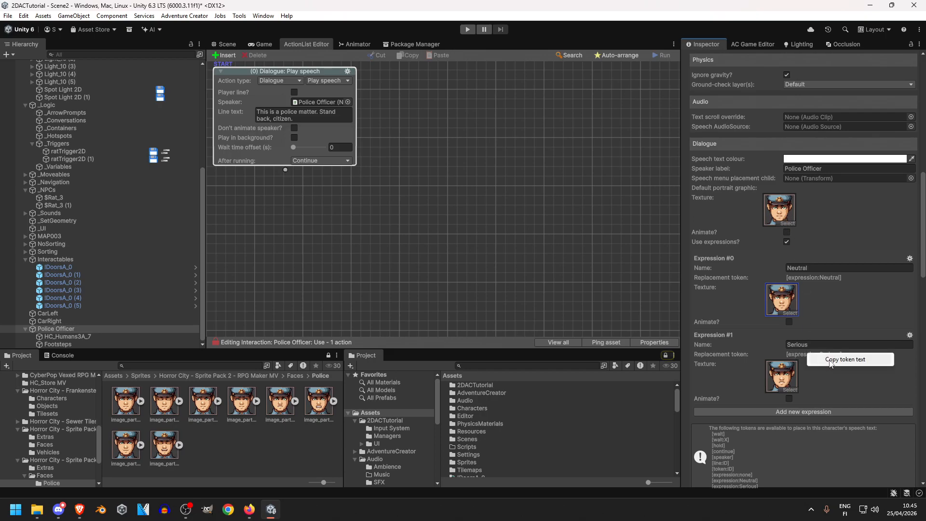
left_click(829, 363)
left_click(261, 110)
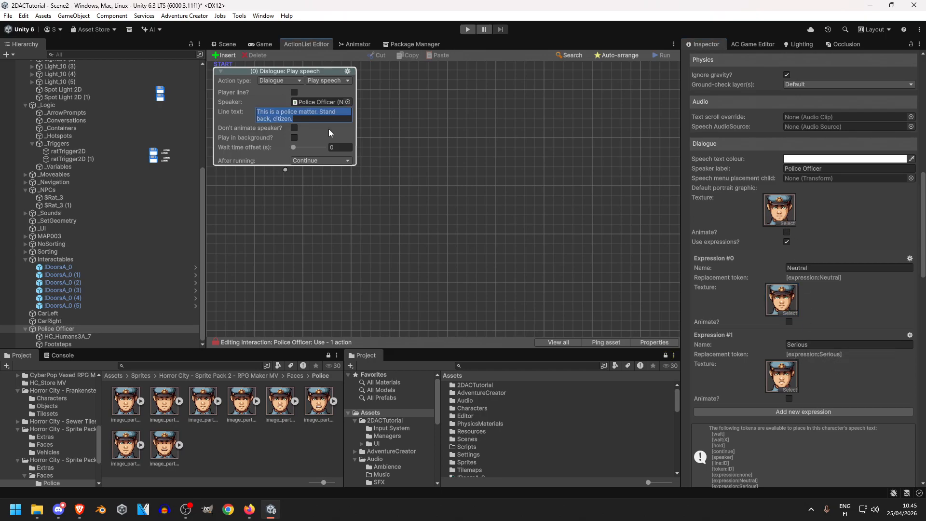
key("Home")
type("[expression:Serious]")
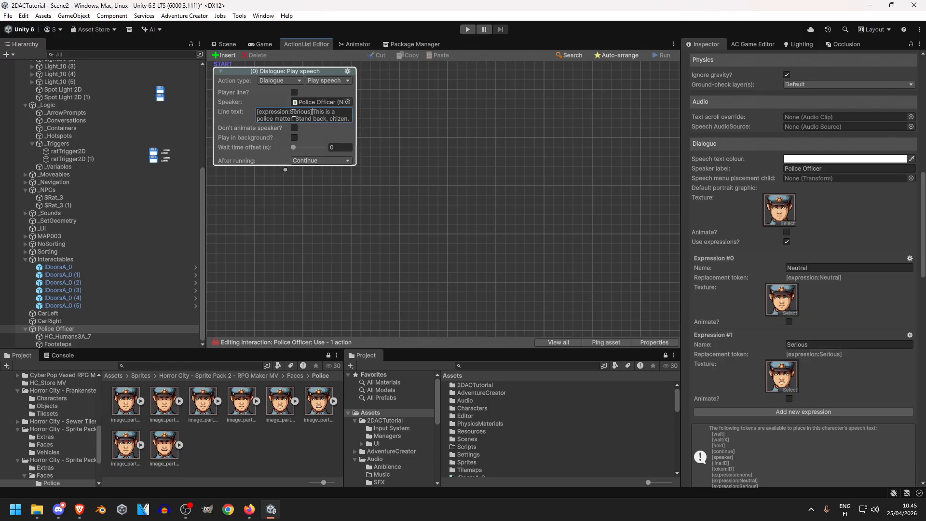
left_click_drag(313, 112, 347, 120)
left_click(344, 119)
left_click(312, 112)
left_click(263, 112)
left_click(311, 112)
- Turn the Police Officer scene object into a prefab stored in the Faces/Police folder
left_click(215, 43)
scroll(560, 196, "down", 5)
middle_click_drag(538, 207, 436, 138)
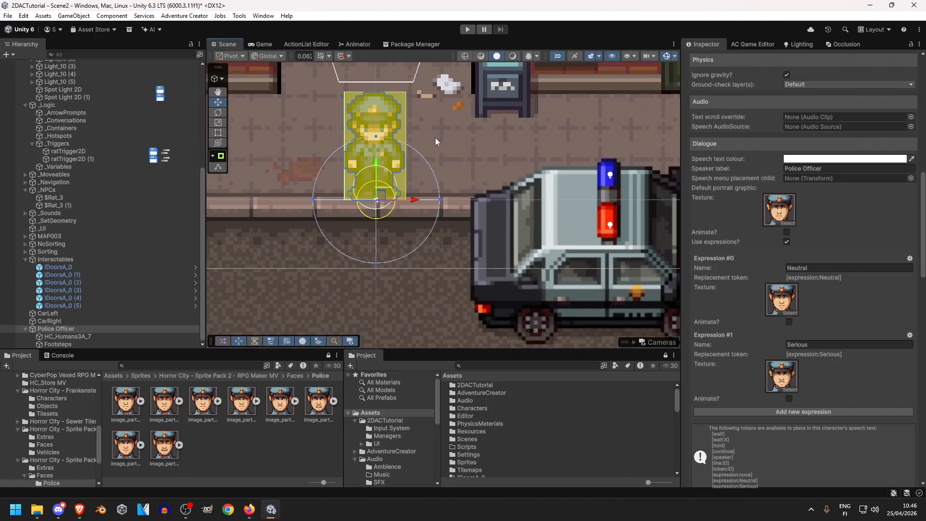
scroll(427, 152, "down", 6)
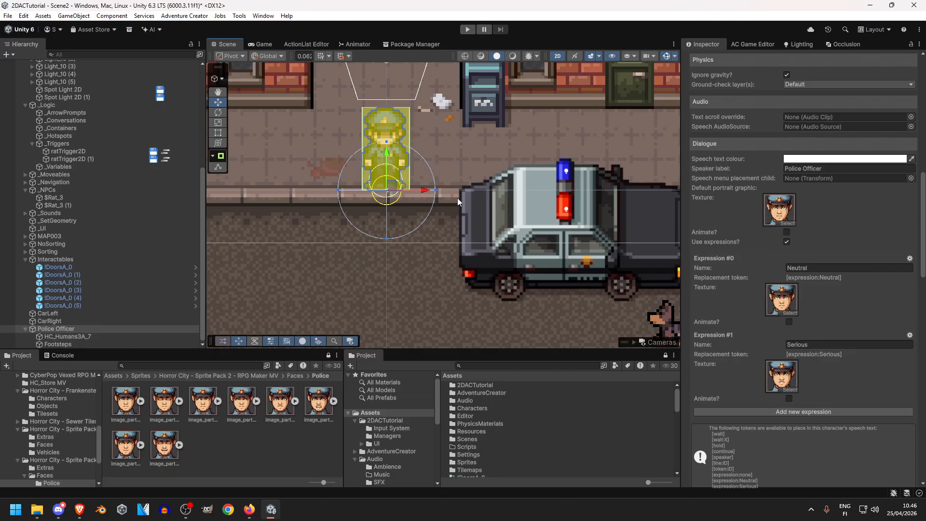
scroll(788, 201, "up", 5)
scroll(729, 232, "down", 1)
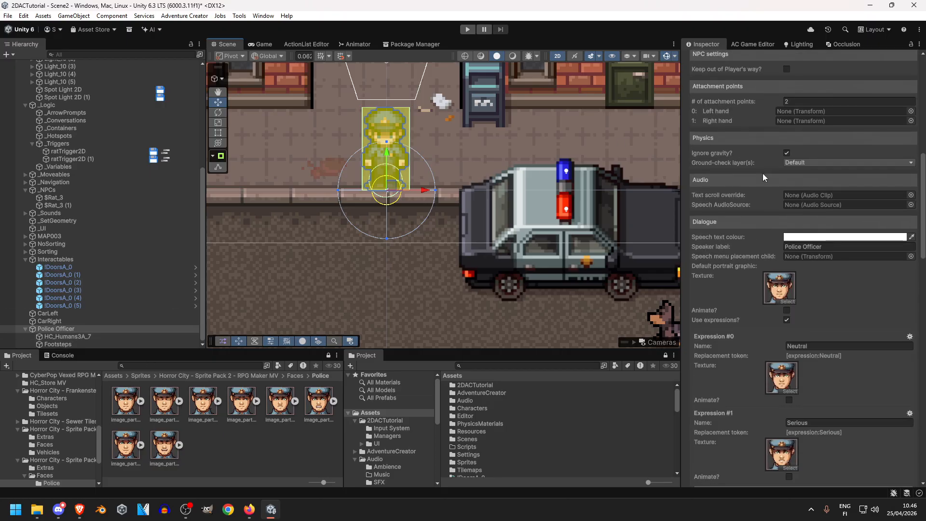
scroll(743, 239, "down", 20)
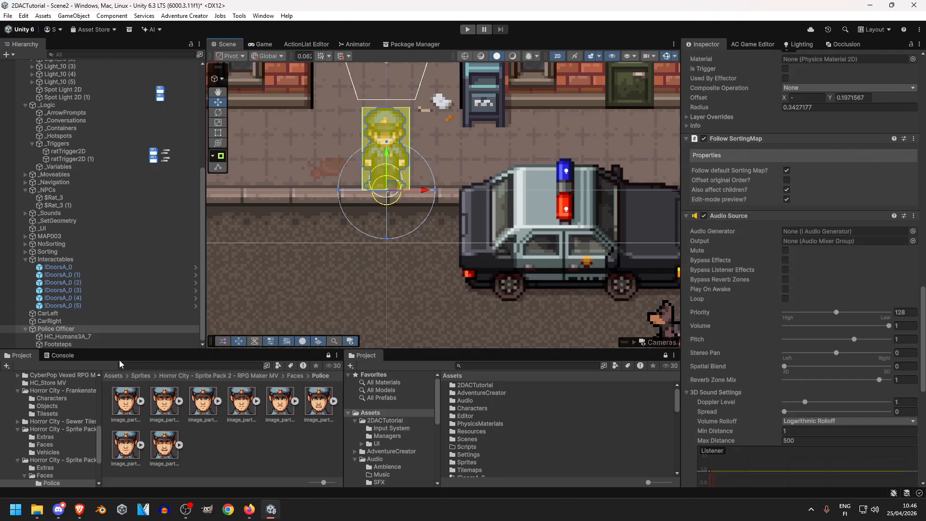
left_click_drag(66, 328, 245, 435)
- Move the Police Officer onto the road in front of the police car, at about X 4.09, Y -5.69
double_click(55, 328)
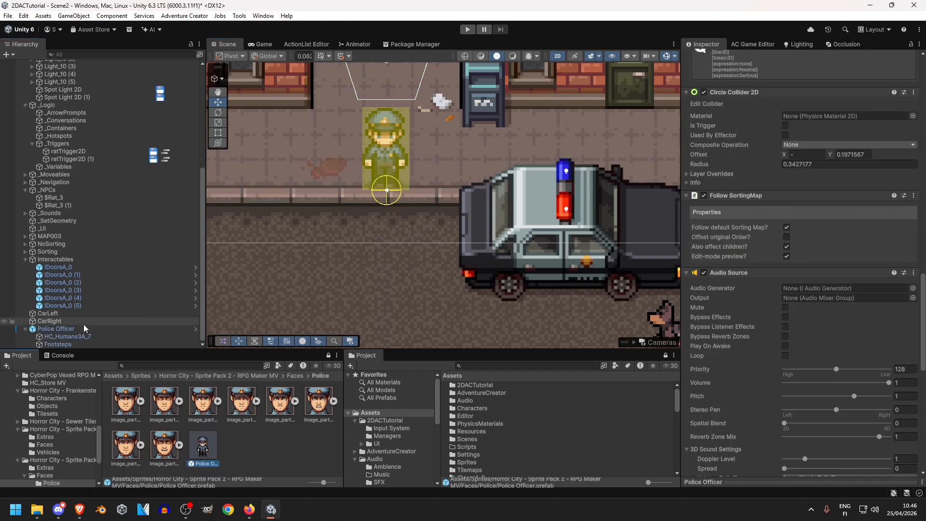
middle_click_drag(511, 236, 420, 218)
left_click_drag(366, 181, 478, 181)
left_click_drag(442, 140, 445, 226)
scroll(451, 262, "up", 5)
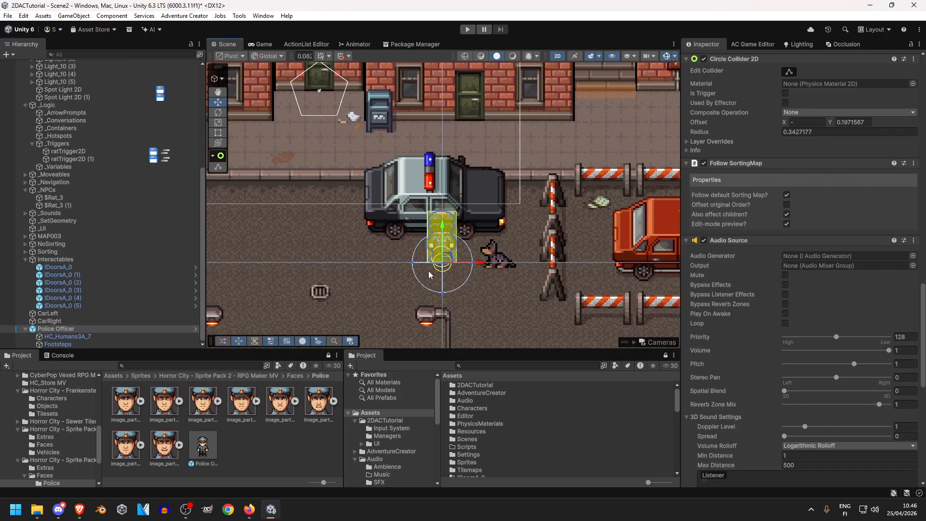
- Examine the components of the HC_Humans3A_7 sprite and its Police Officer parent to check what controls the sorting order
left_click(67, 336)
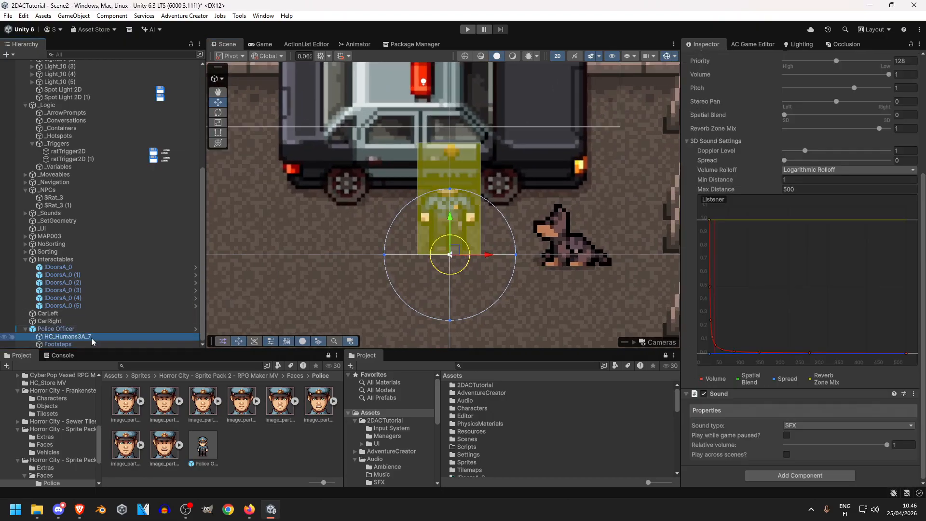
scroll(796, 270, "down", 10)
scroll(760, 286, "up", 15)
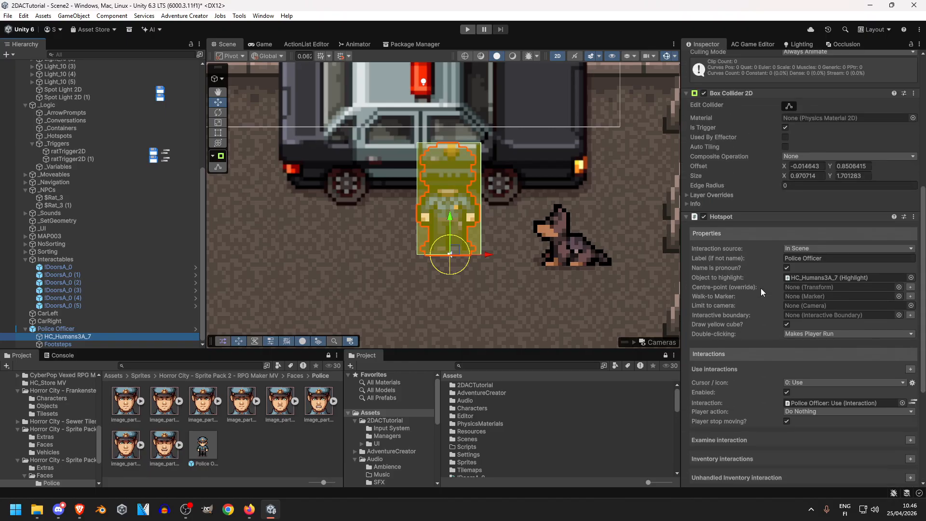
scroll(754, 323, "down", 12)
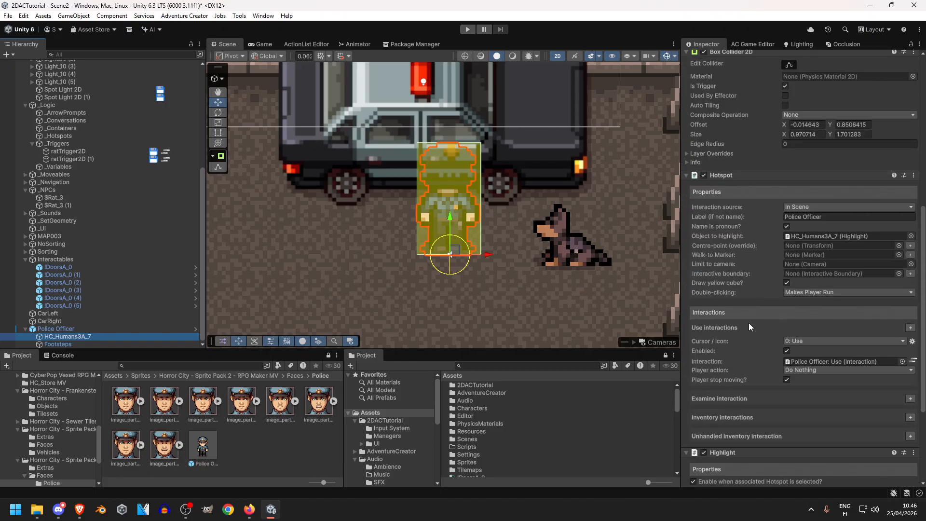
key("Up")
scroll(744, 340, "down", 6)
scroll(730, 318, "down", 3)
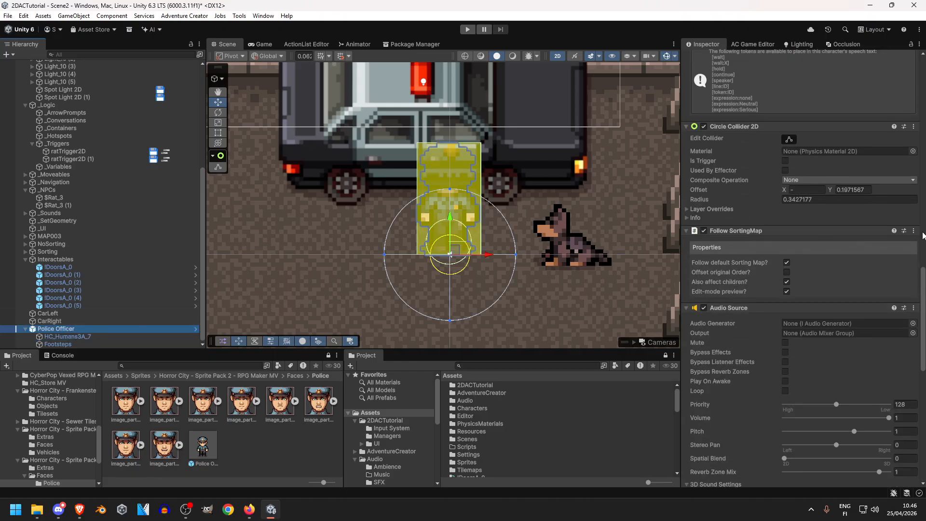
scroll(916, 236, "up", 15)
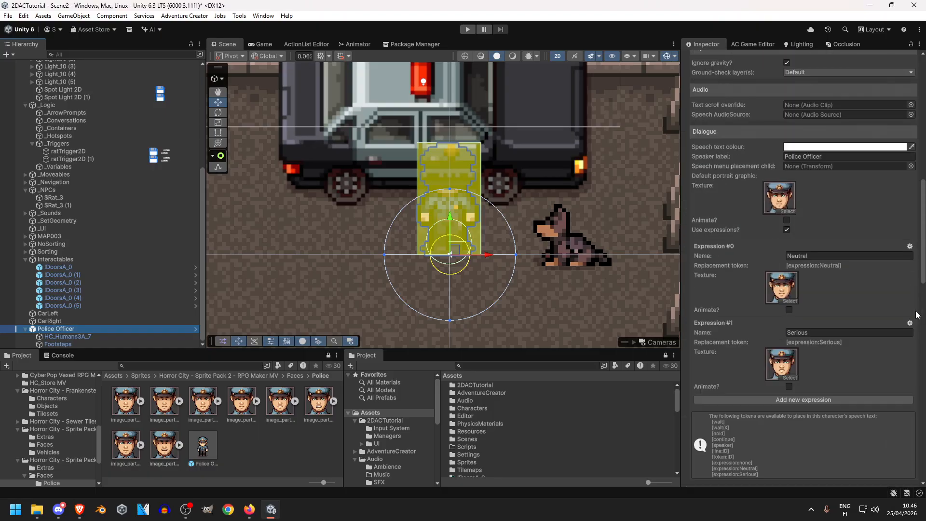
scroll(917, 315, "up", 5)
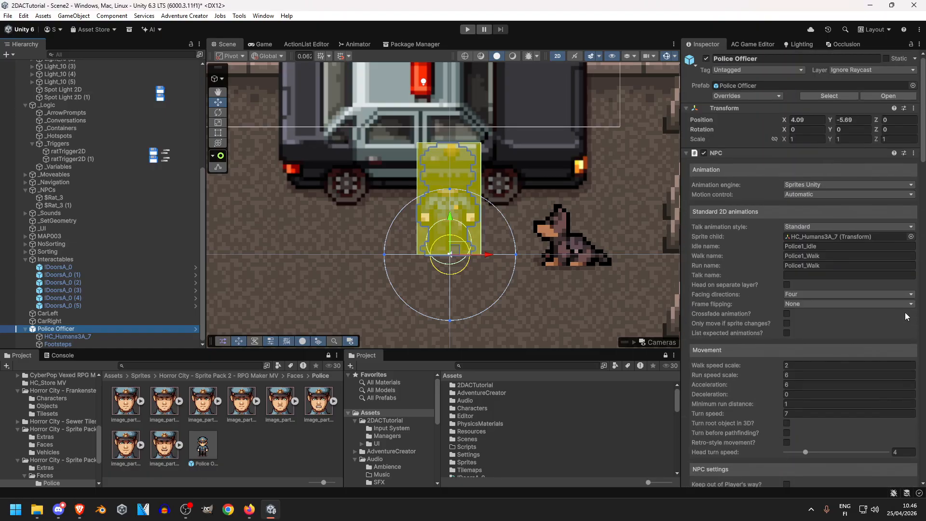
scroll(896, 311, "down", 20)
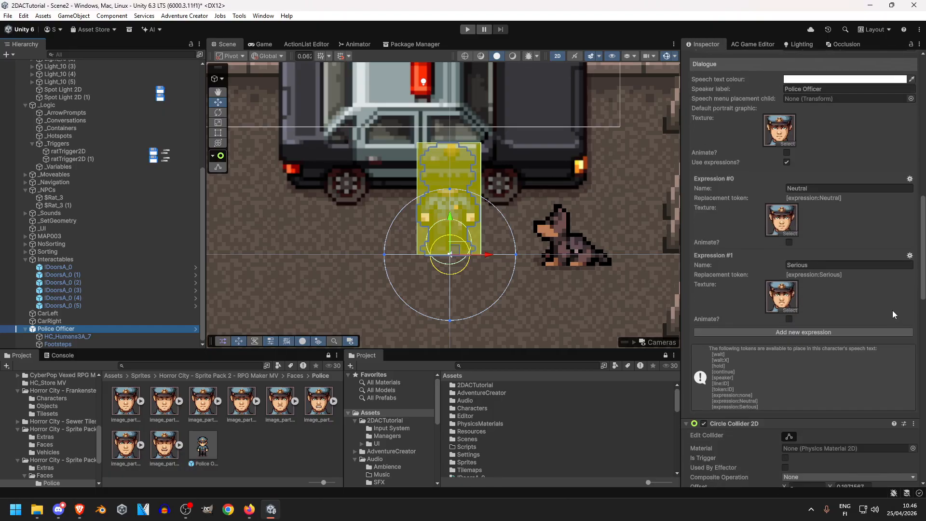
scroll(876, 294, "down", 5)
scroll(875, 299, "up", 5)
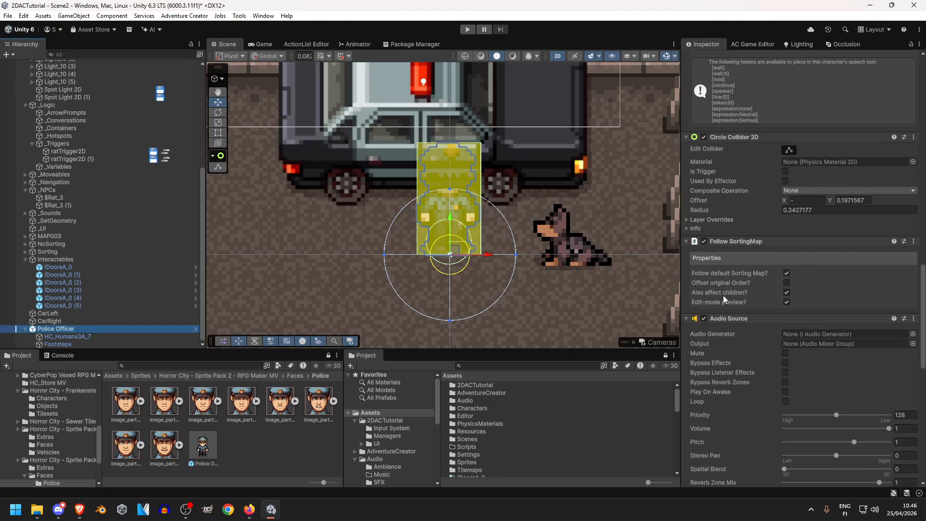
- Copy the Follow SortingMap component of the Police Officer and remove it from that object
left_click(705, 293)
left_click(787, 304)
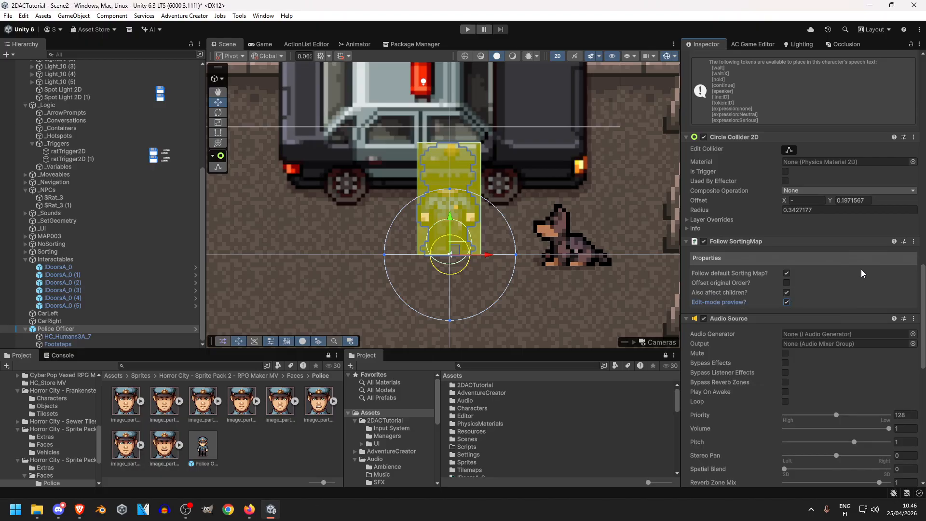
left_click(913, 241)
left_click(853, 309)
left_click(914, 241)
left_click(849, 279)
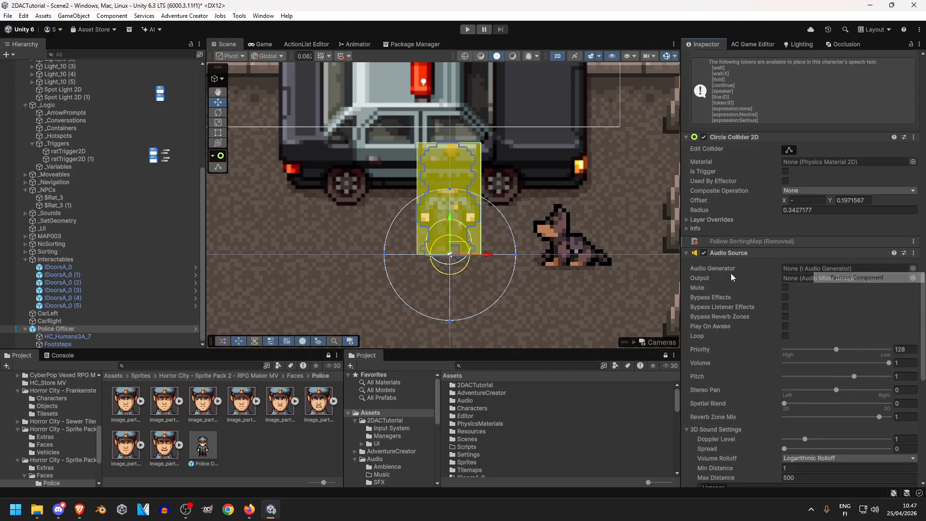
- Paste the copied Follow SortingMap component as new onto the HC_Humans3A_7 child sprite
left_click(73, 338)
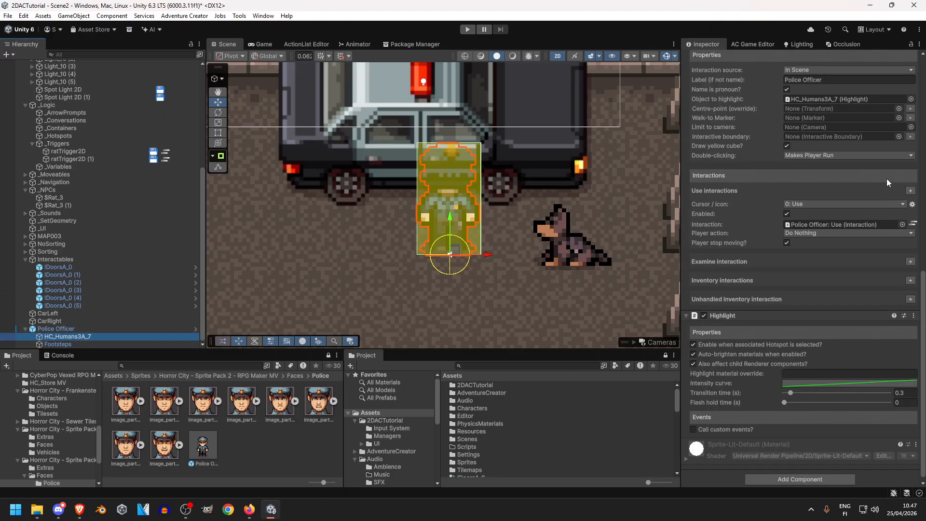
left_click(914, 315)
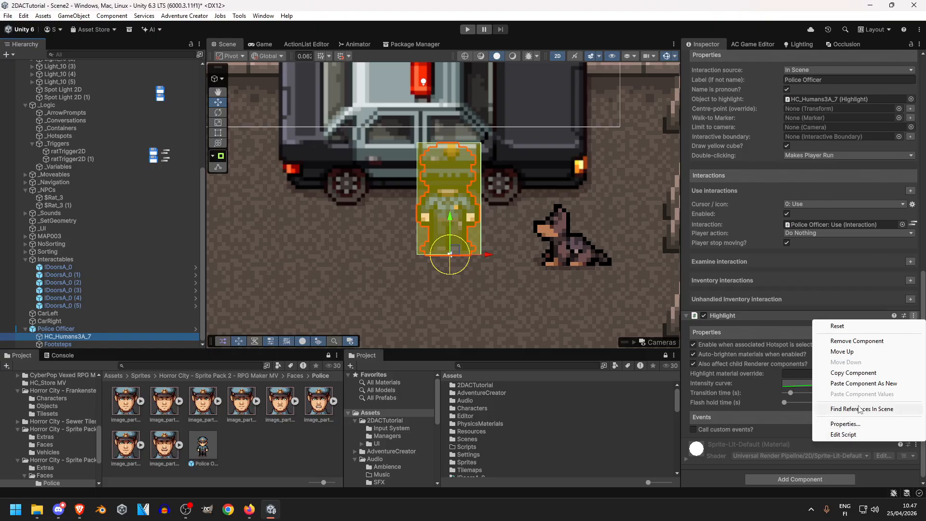
left_click(870, 384)
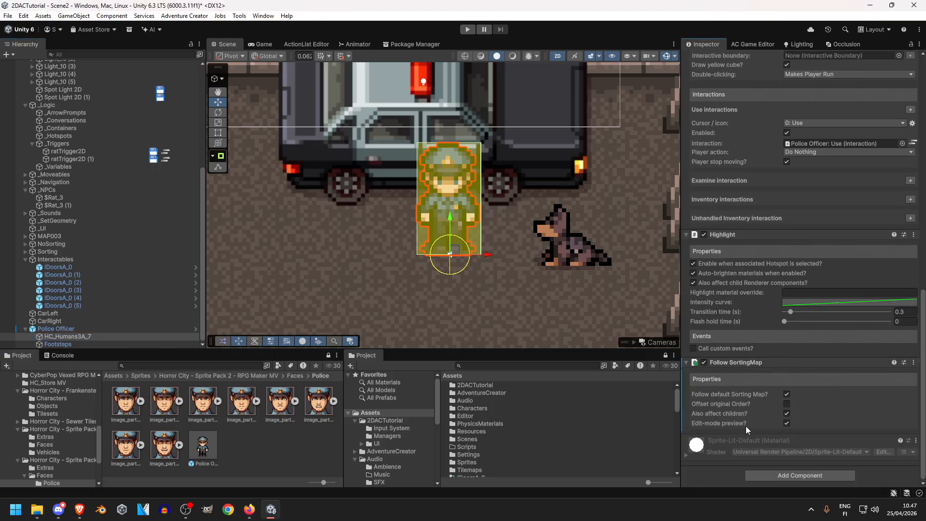
- Test the sorting by moving HC_Humans3A_7 up and down past the police car, and reset its Y position to 0
scroll(768, 240, "up", 12)
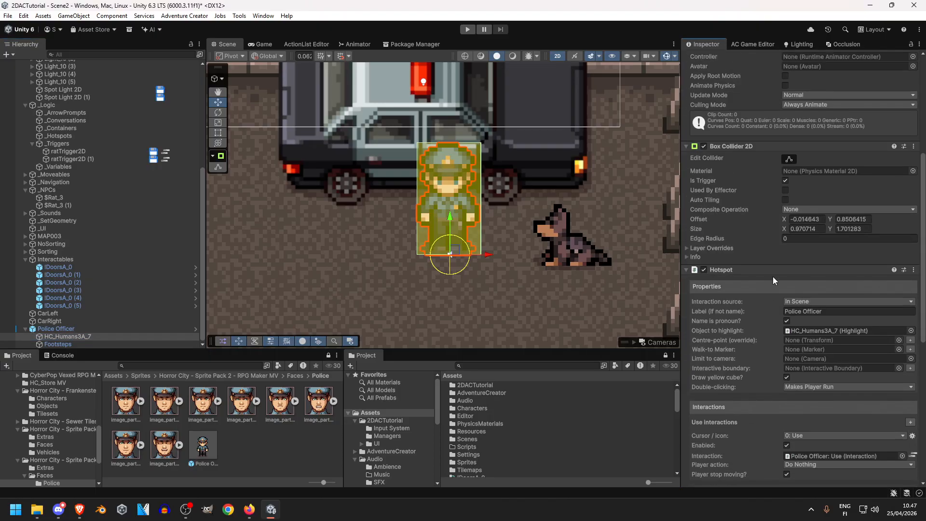
left_click_drag(430, 248, 450, 113)
middle_click_drag(450, 113, 438, 193)
left_click_drag(432, 181, 425, 322)
middle_click_drag(434, 257, 419, 156)
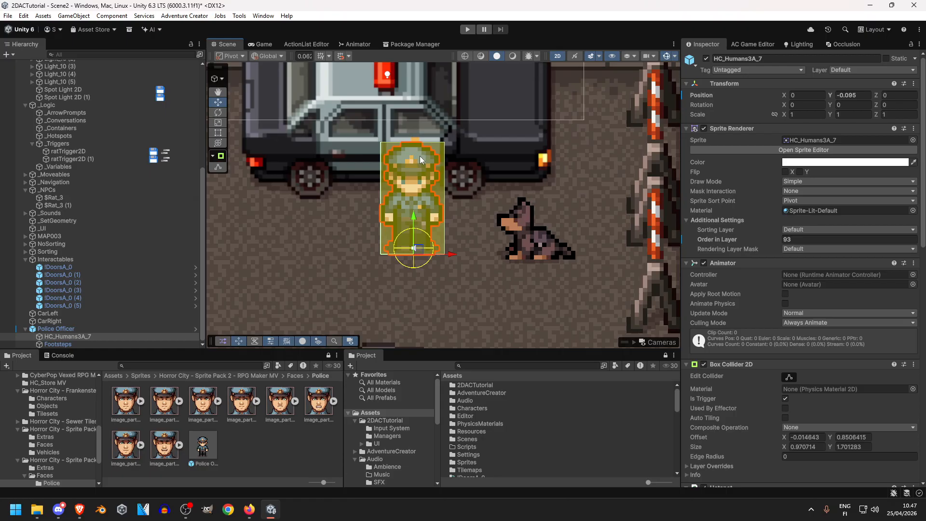
left_click_drag(416, 213, 416, 221)
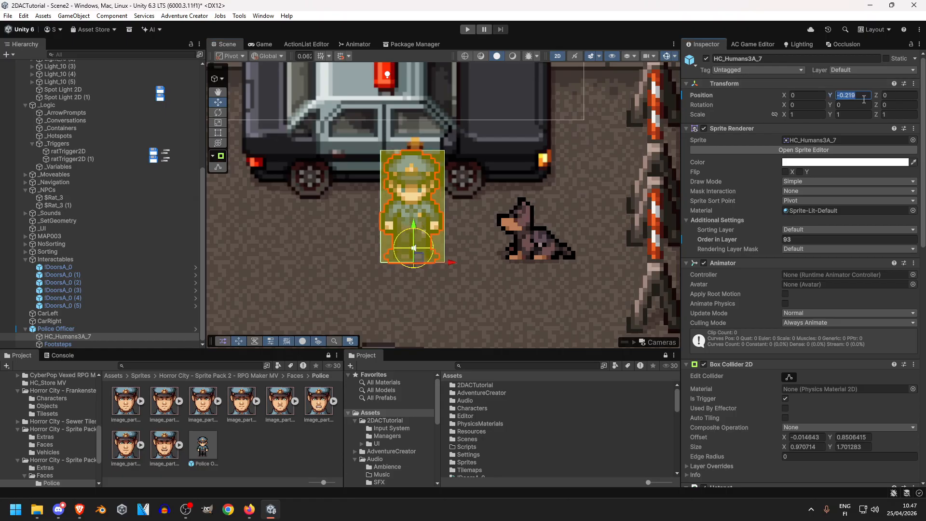
type("0")
middle_click_drag(532, 254, 594, 243)
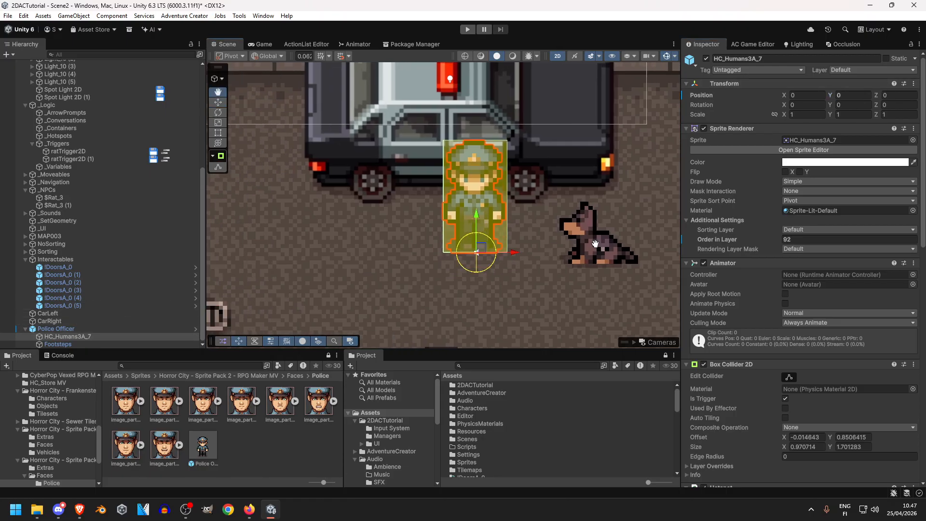
- Apply the removal of the parent's Follow SortingMap component to the Police Officer prefab
scroll(832, 319, "down", 12)
scroll(730, 317, "up", 10)
left_click(56, 328)
scroll(734, 308, "down", 10)
scroll(732, 307, "down", 5)
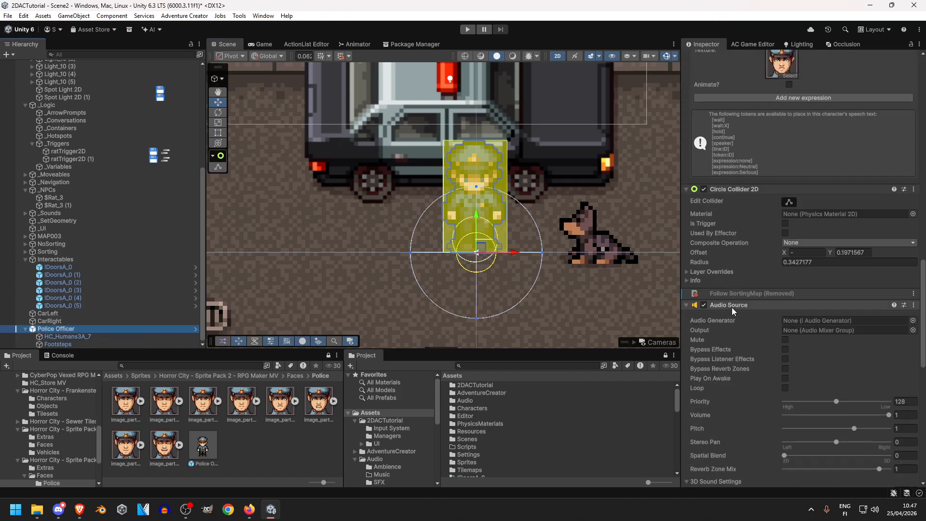
left_click(913, 293)
mouse_move(864, 303)
left_click(788, 304)
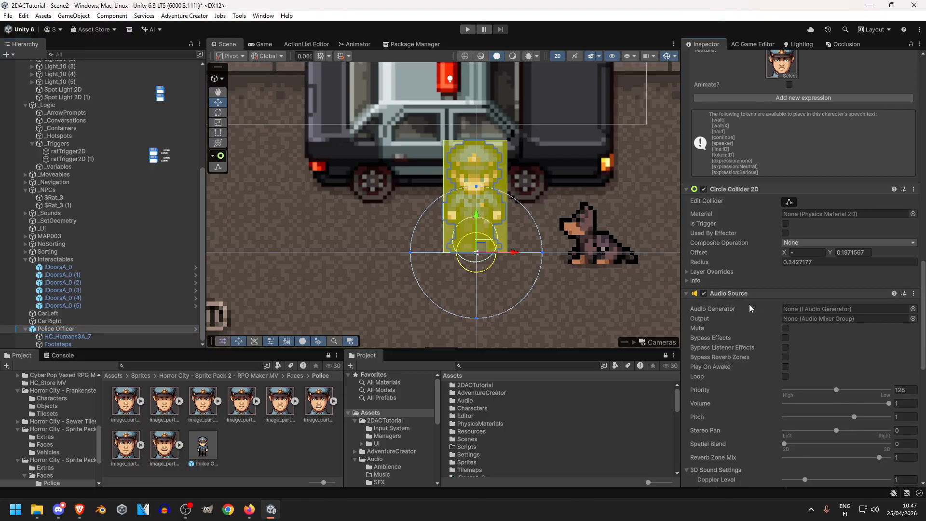
- Open the script of the Follow SortingMap component on HC_Humans3A_7 in Visual Studio
scroll(748, 304, "down", 8)
scroll(751, 303, "down", 3)
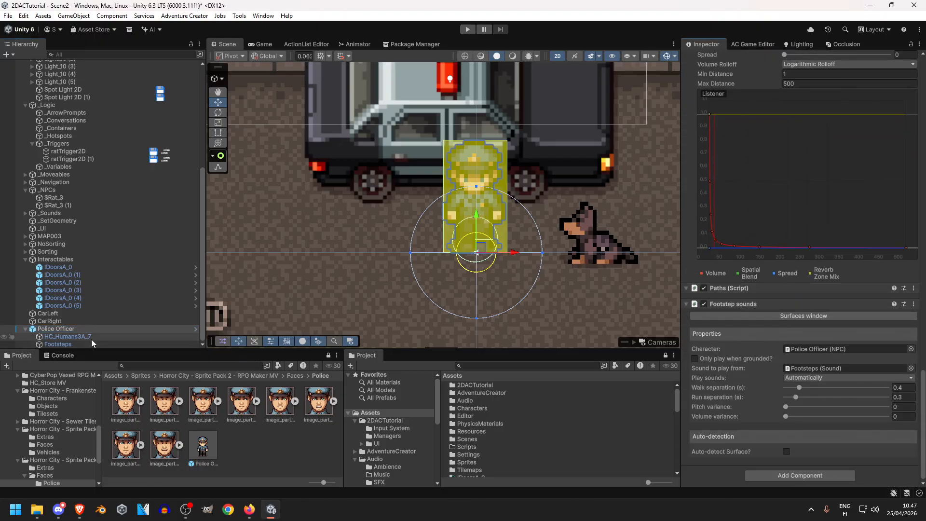
left_click(66, 337)
left_click(913, 362)
left_click(894, 362)
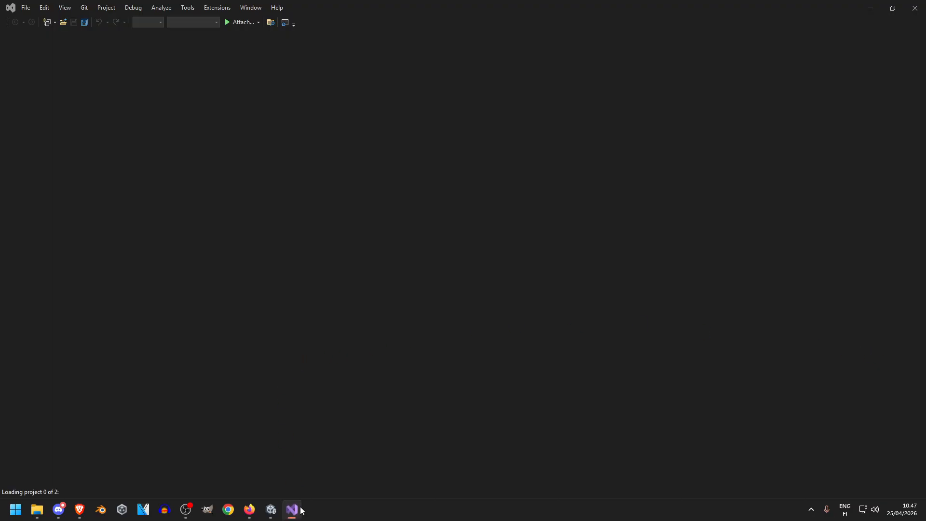
- View the FollowSortingMap.cs script in Visual Studio and switch back to the Unity editor
left_click(294, 516)
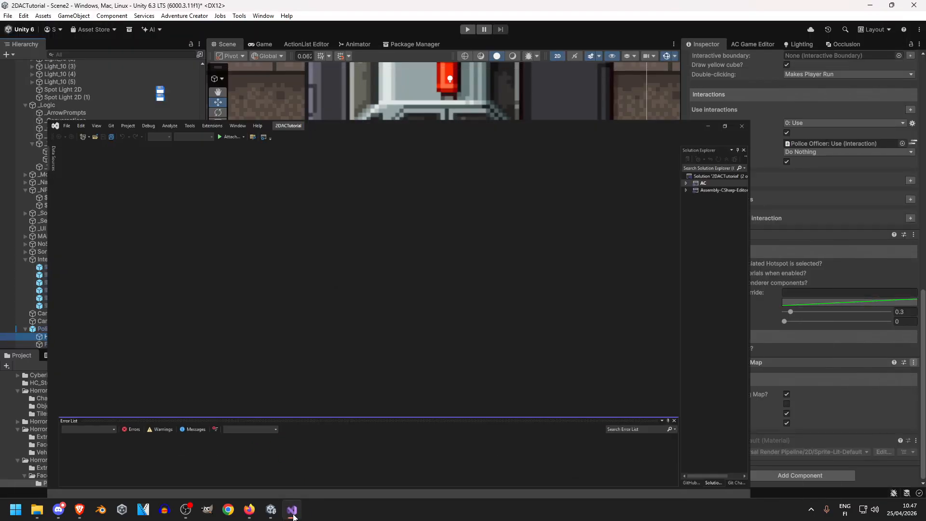
left_click(294, 516)
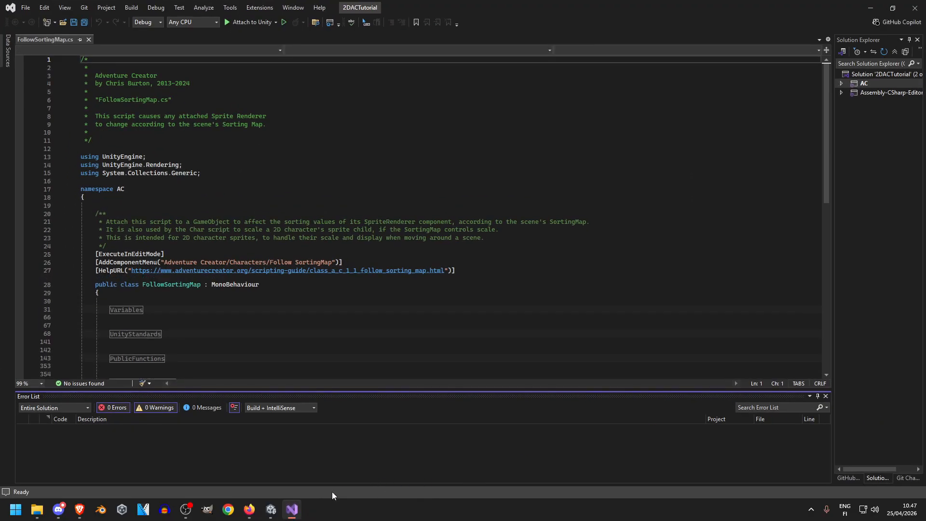
left_click(626, 373)
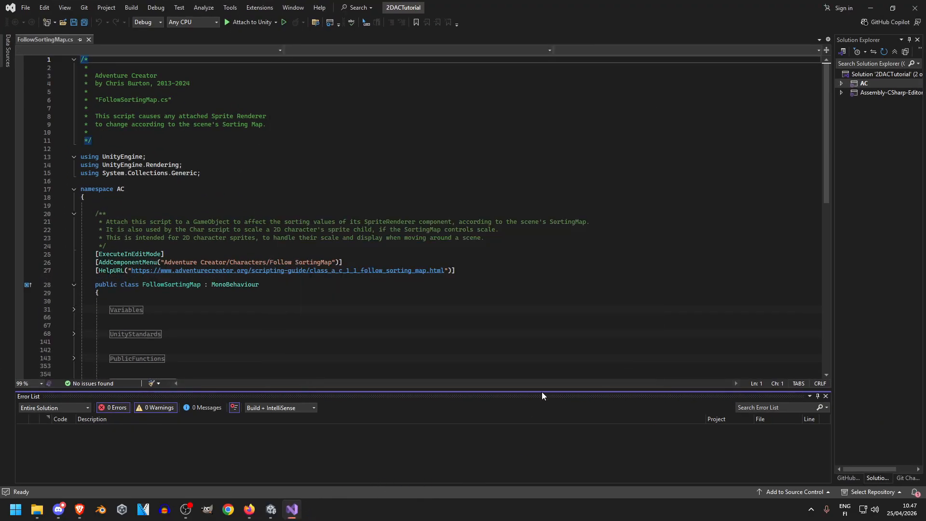
left_click(292, 509)
left_click(913, 362)
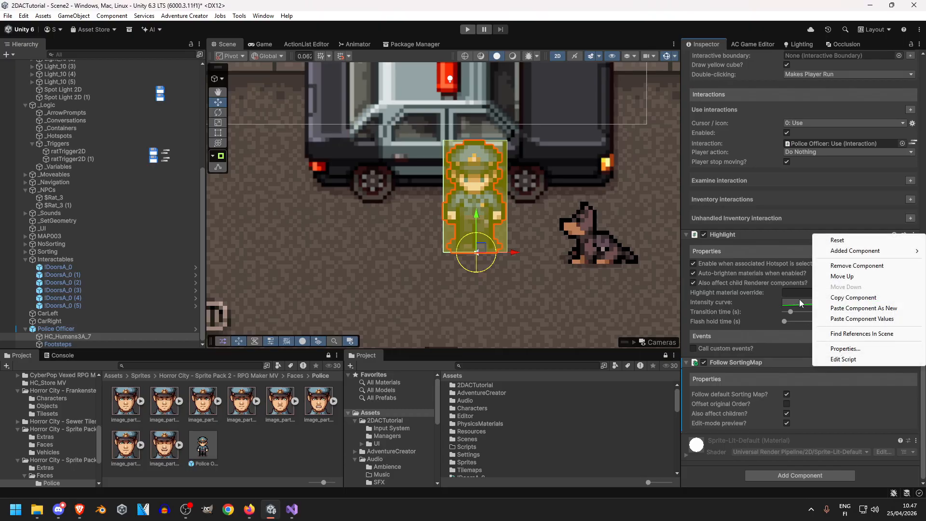
mouse_move(856, 251)
left_click(752, 251)
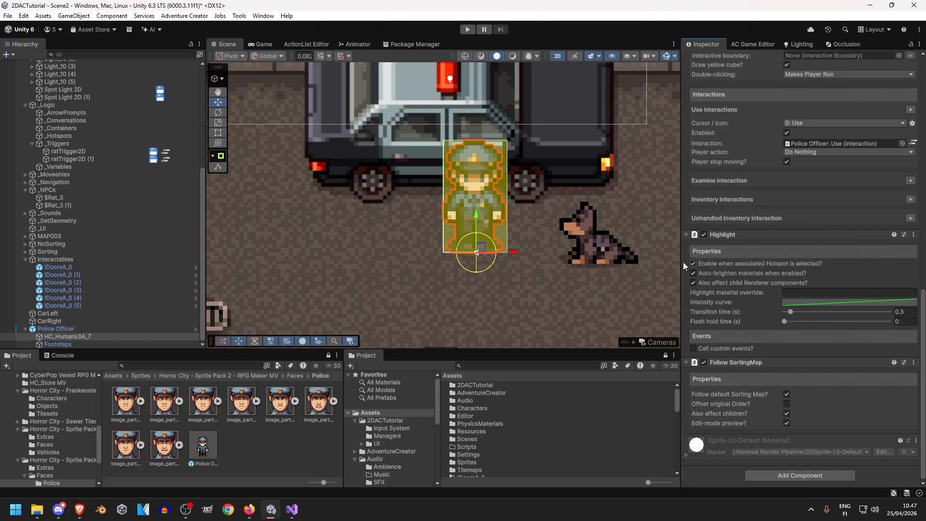
- Collapse the Interactables group in the hierarchy and select the Police Officer in the scene
left_click(54, 327)
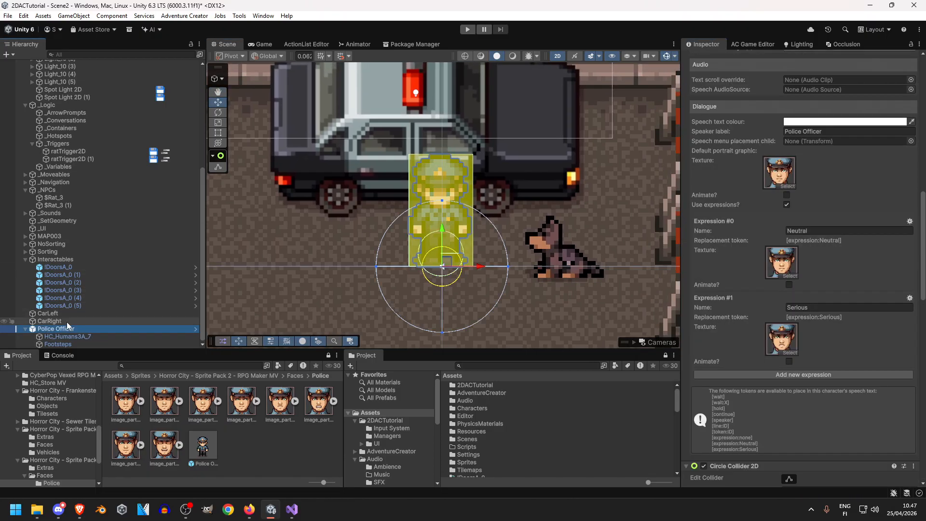
left_click(25, 260)
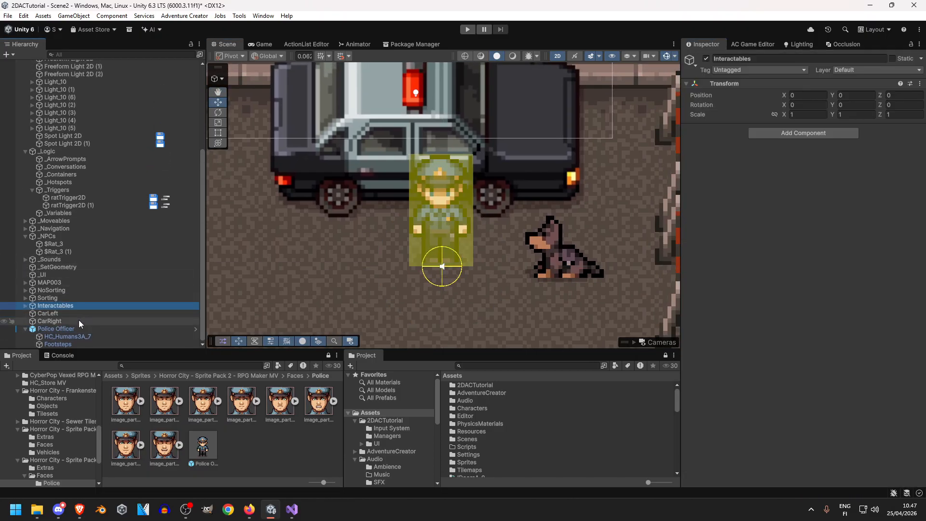
scroll(428, 248, "down", 8)
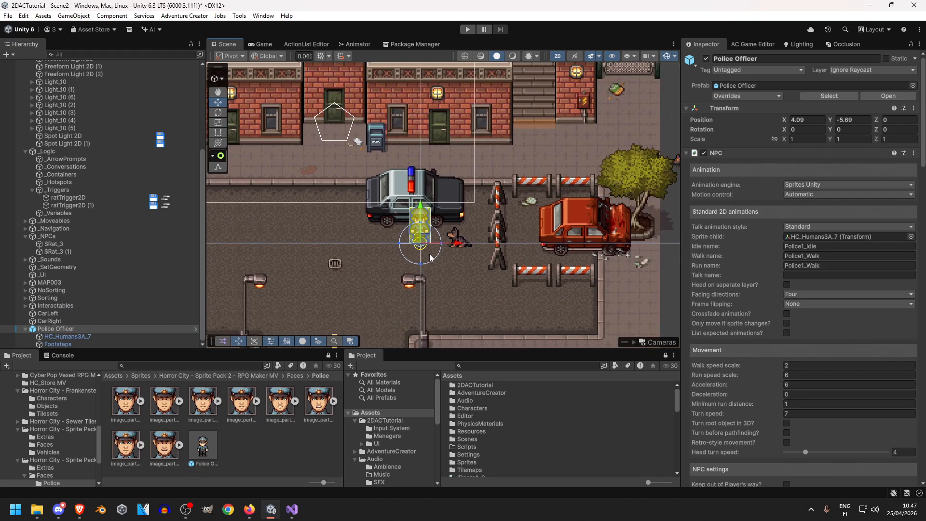
scroll(434, 258, "up", 3)
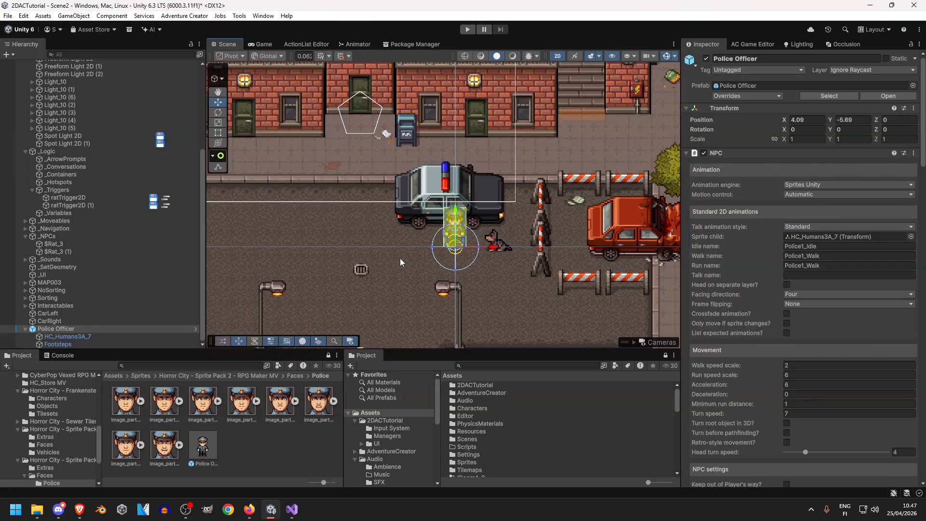
- Run the game and walk the player down the stairs to the police officer beside the police car
left_click(467, 29)
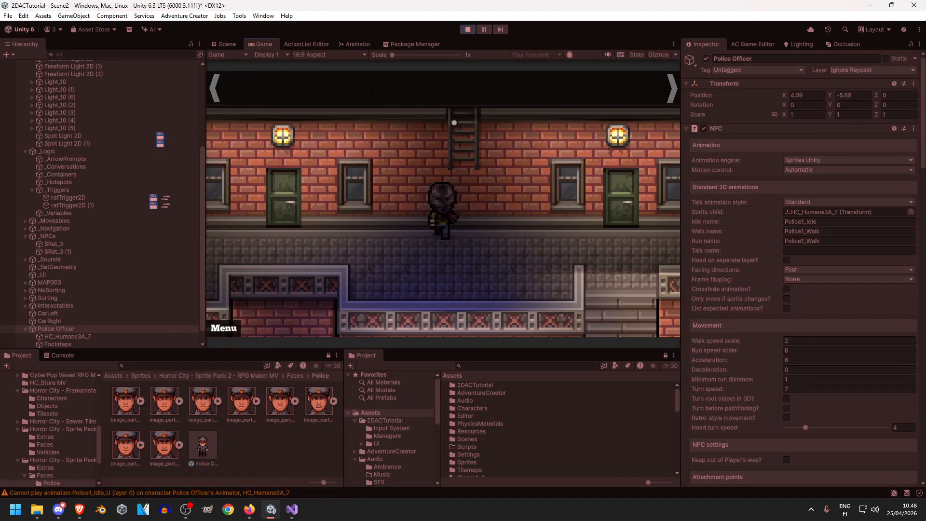
key("d")
key("s")
key("w")
key("s")
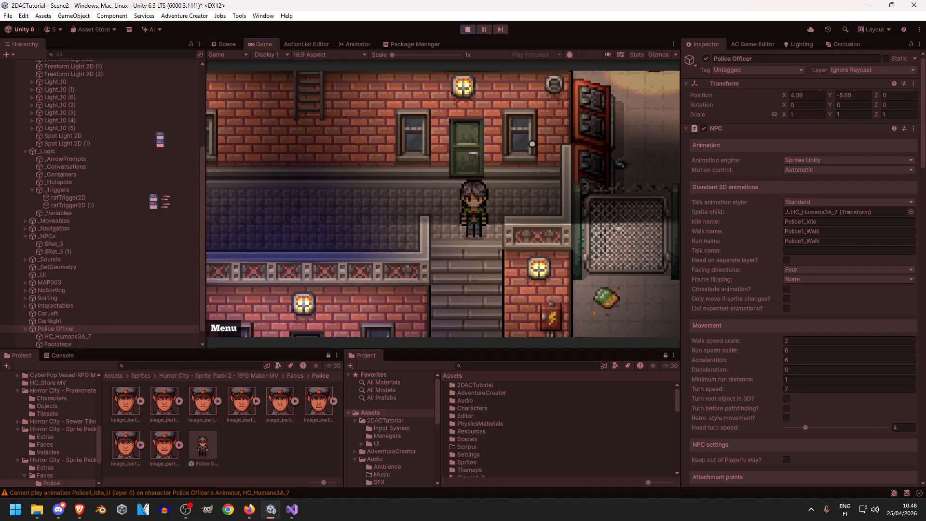
key("a")
key("s")
key("s")
key("a")
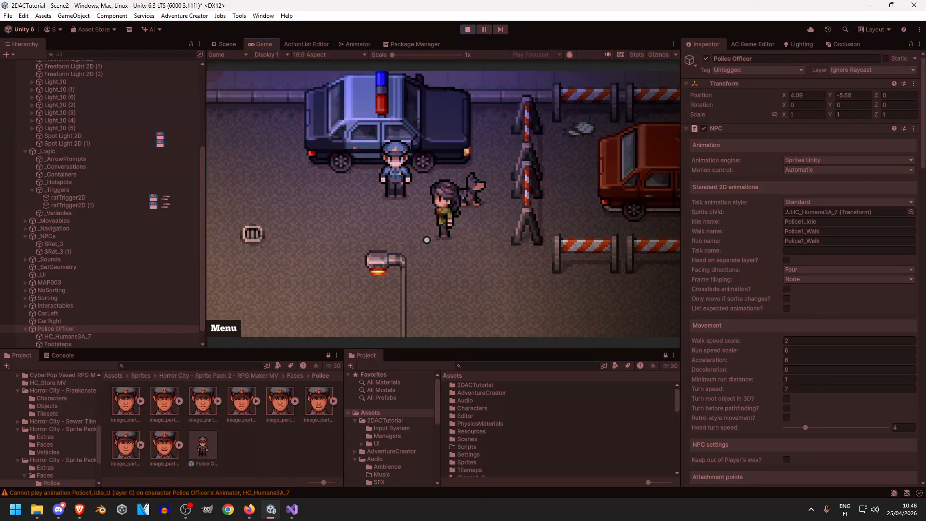
- Walk the player around and behind the police officer to check the sprite sorting
key("w")
key("d")
left_click(477, 197)
left_click(492, 238)
key("w")
key("d")
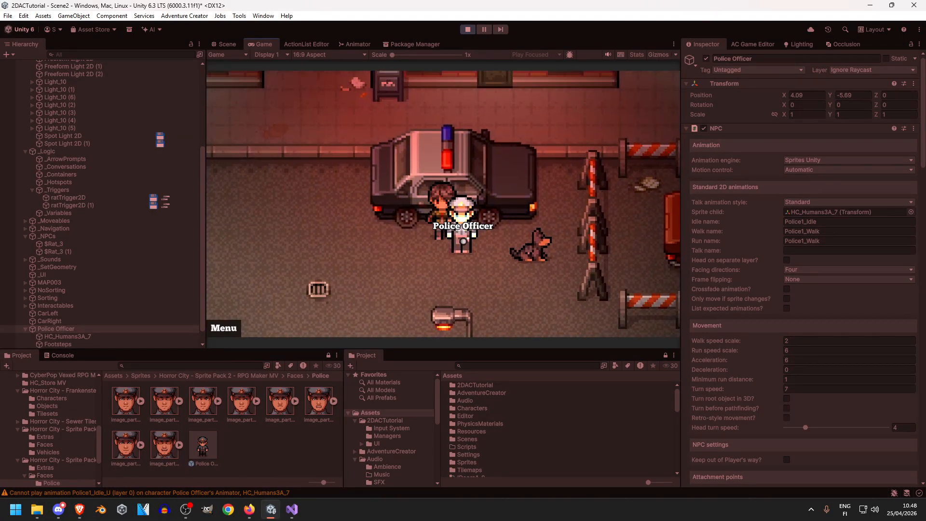
- Test the police officer's Use interaction from different sides and stop the game
left_click(463, 230)
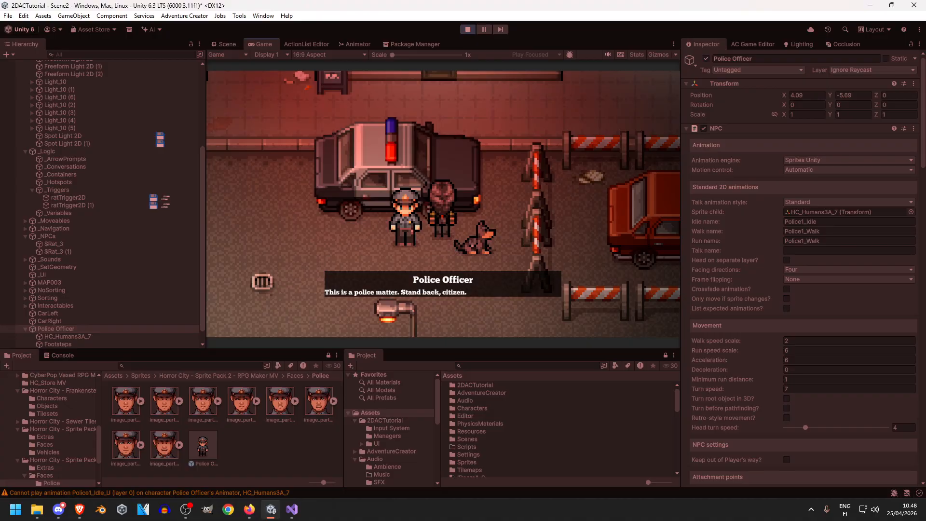
key("e")
key("s")
key("e")
key("e")
key("a")
key("e")
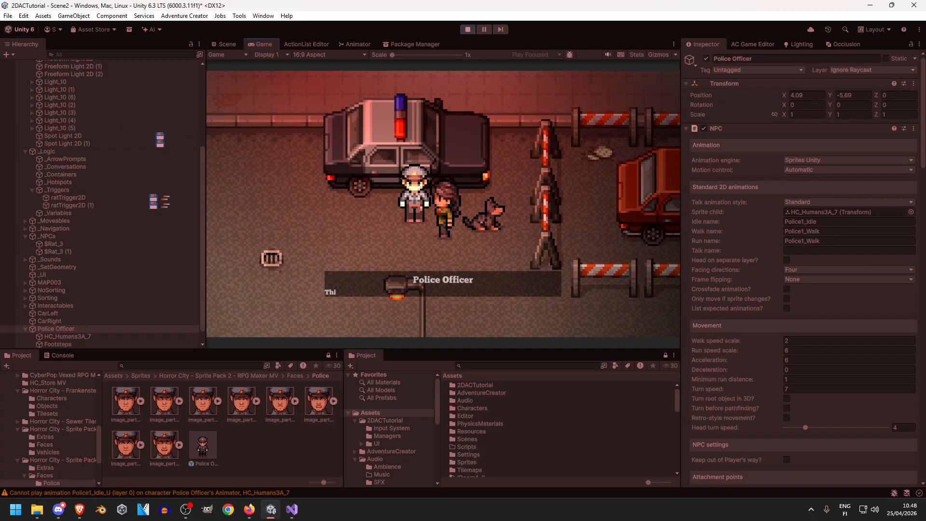
left_click(478, 280)
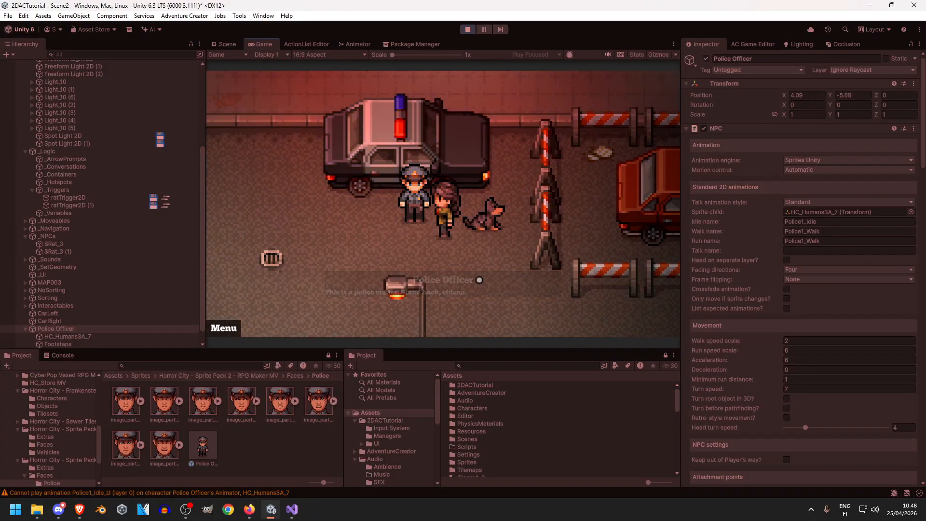
key("super")
left_click(468, 30)
- Select HC_Humans3A_7 and show the police sprites in the Horror City - Sprite Pack 2 - RPG Maker MV folder
scroll(522, 259, "up", 5)
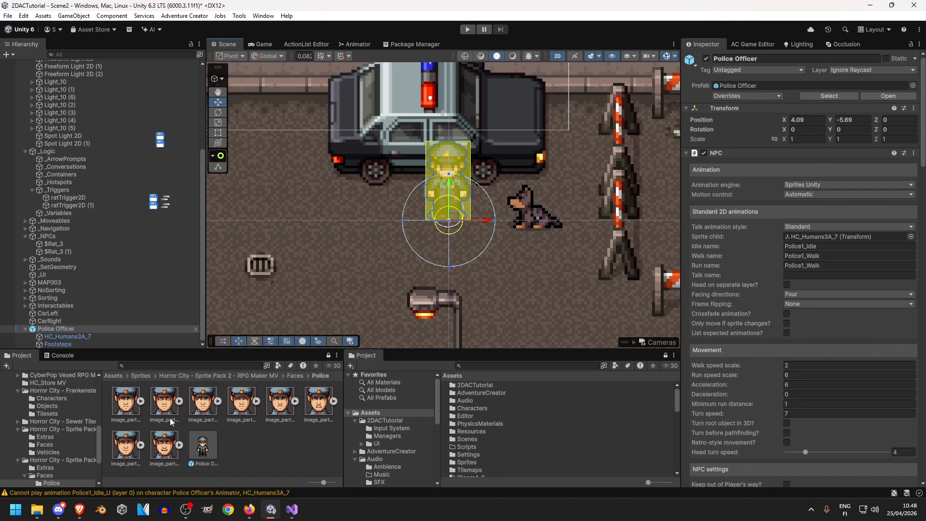
left_click(76, 335)
mouse_move(524, 221)
middle_mouse_down()
mouse_move(553, 259)
mouse_move(532, 237)
middle_mouse_up()
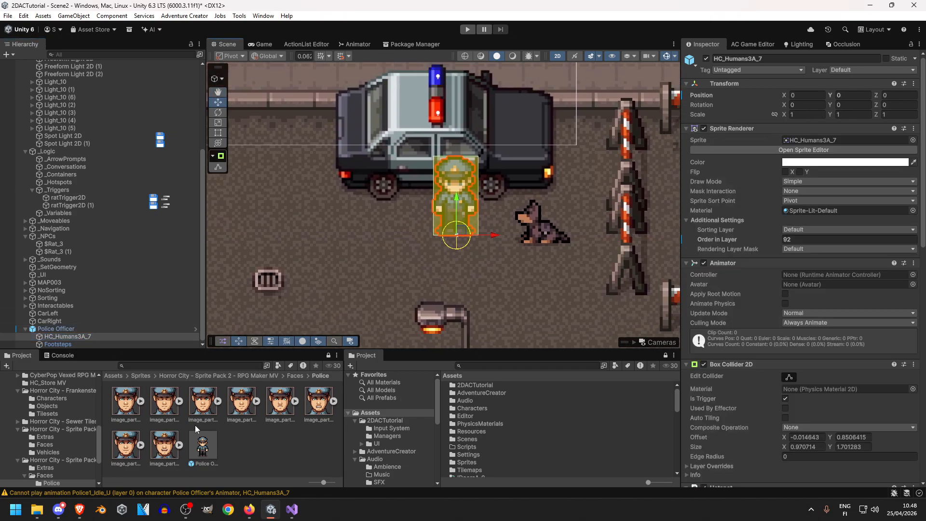
left_click(266, 376)
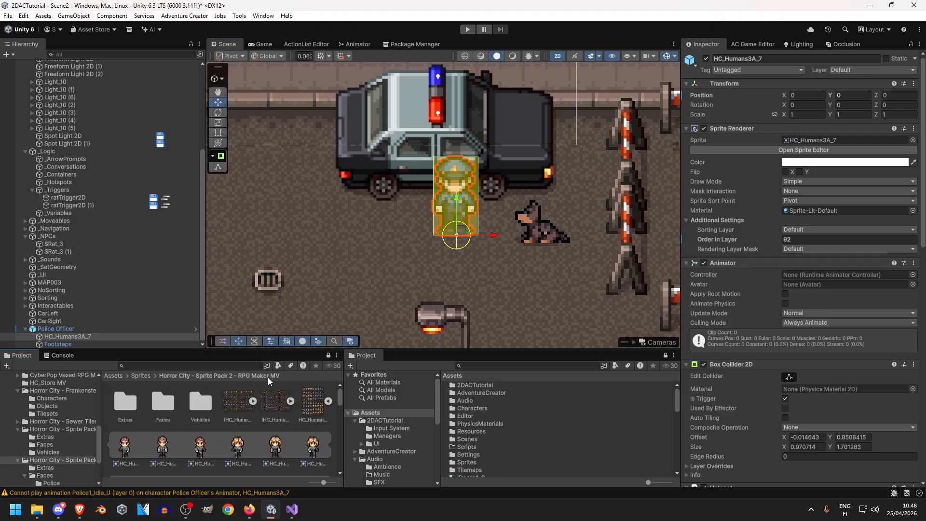
scroll(287, 428, "down", 3)
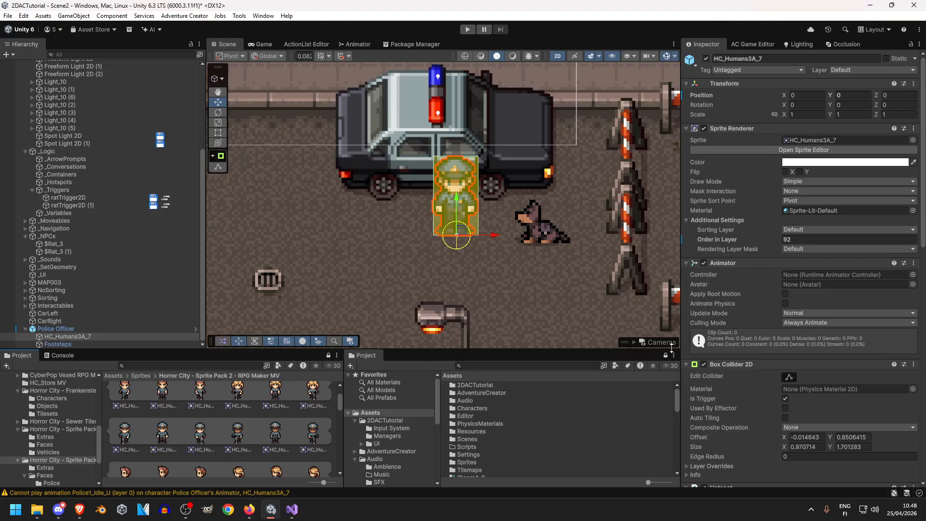
scroll(777, 332, "down", 10)
scroll(767, 362, "down", 4)
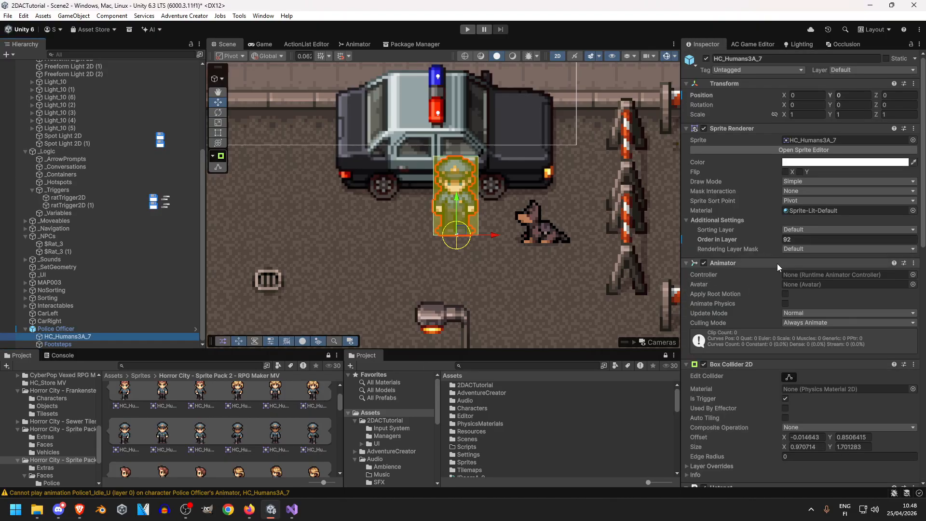
- Add an Animation tab beside the second Project window
right_click(379, 354)
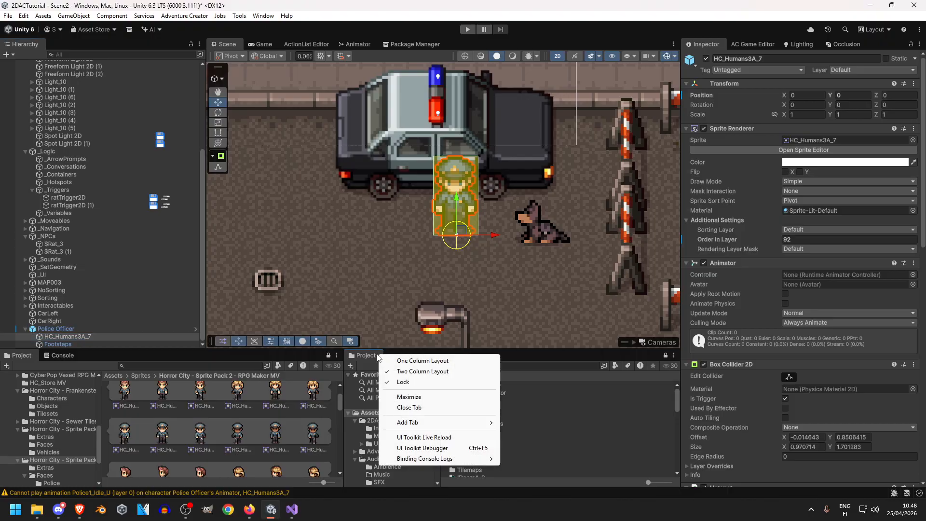
mouse_move(427, 423)
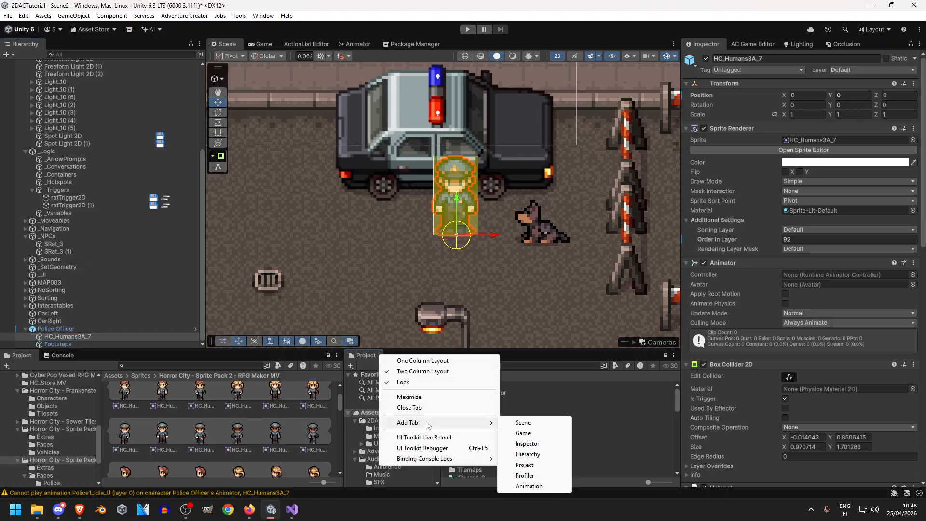
left_click(534, 485)
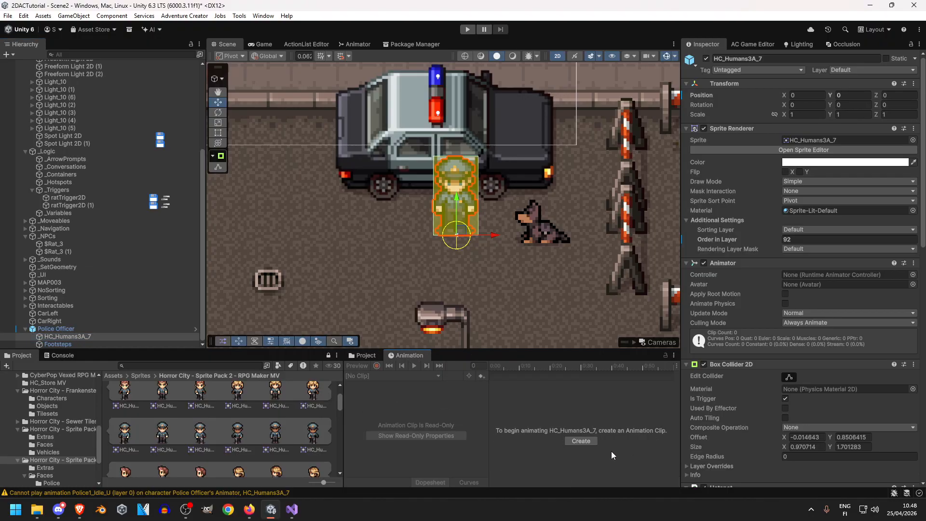
- Create the animation clip Police1_Idle_D.anim in the Faces/Police folder and add the front-facing police sprite to it
left_click(581, 441)
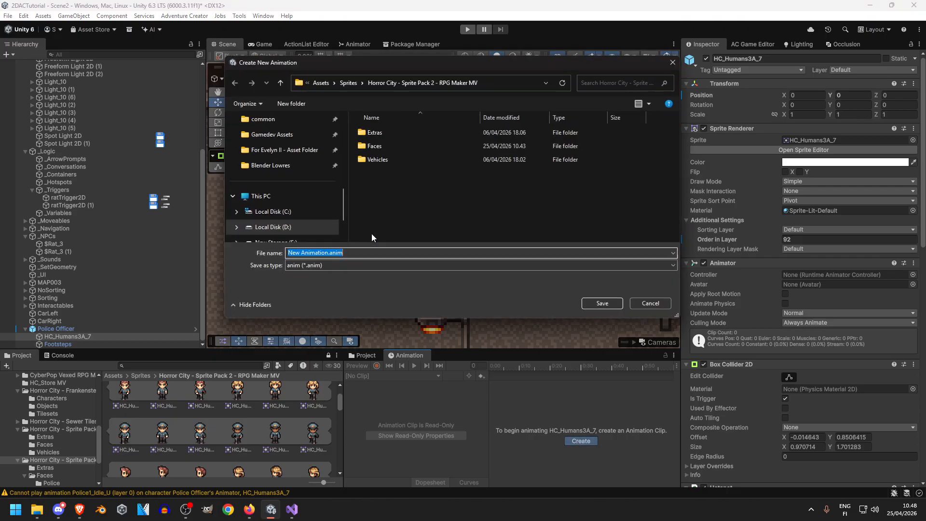
double_click(384, 148)
double_click(380, 134)
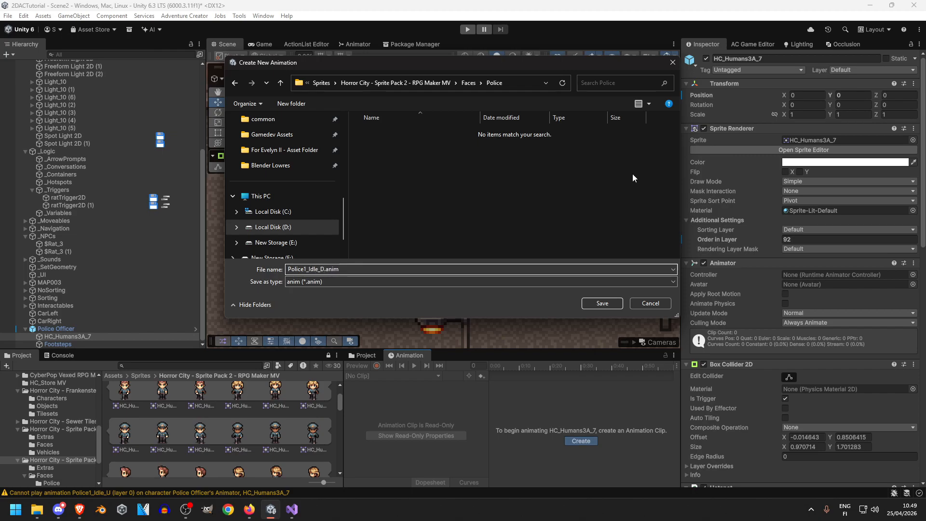
left_click(601, 304)
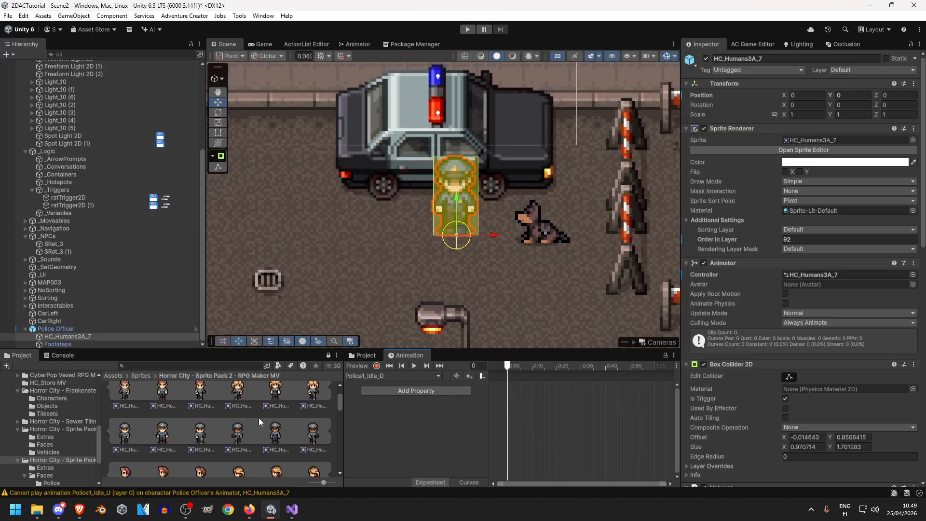
left_click_drag(162, 436, 412, 365)
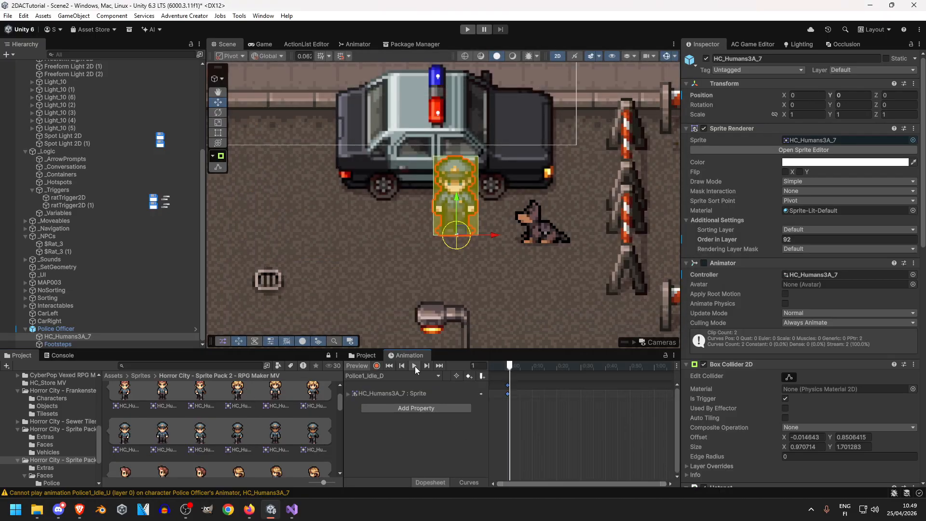
- Create the officer's further directional animation clips, including the Police1_Walk_U clip with its sprite frames
left_click(430, 377)
left_click(385, 401)
left_click(387, 132)
left_click_drag(321, 253, 325, 253)
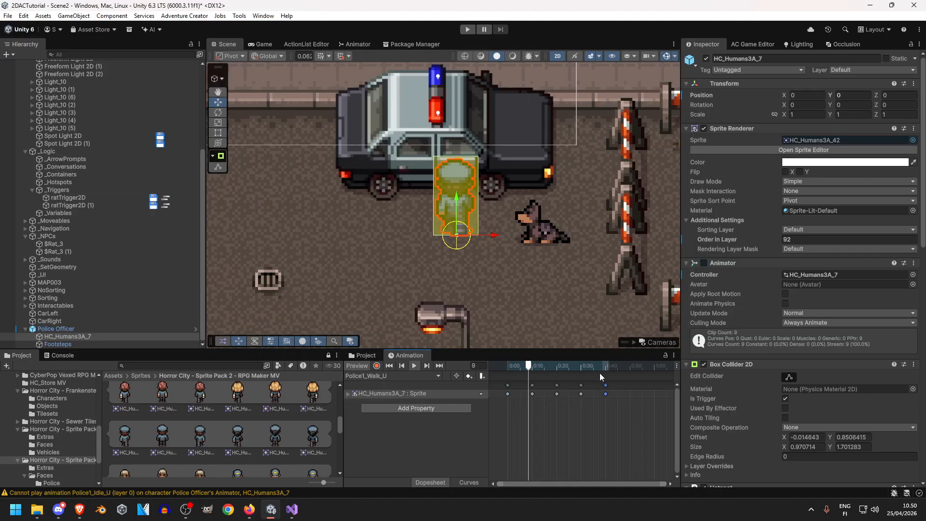
- Stop the Police1_Walk_U preview and clear the console messages
key("space")
left_click(60, 355)
left_click(19, 355)
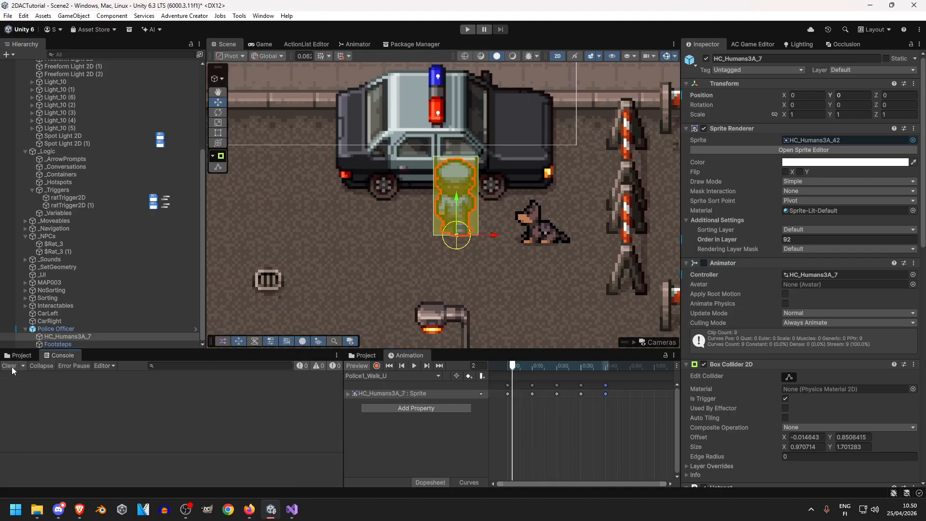
- Apply the HC_Humans3A_7 sprite's Animator controller override to the Police Officer prefab
left_click(43, 327)
left_click(68, 336)
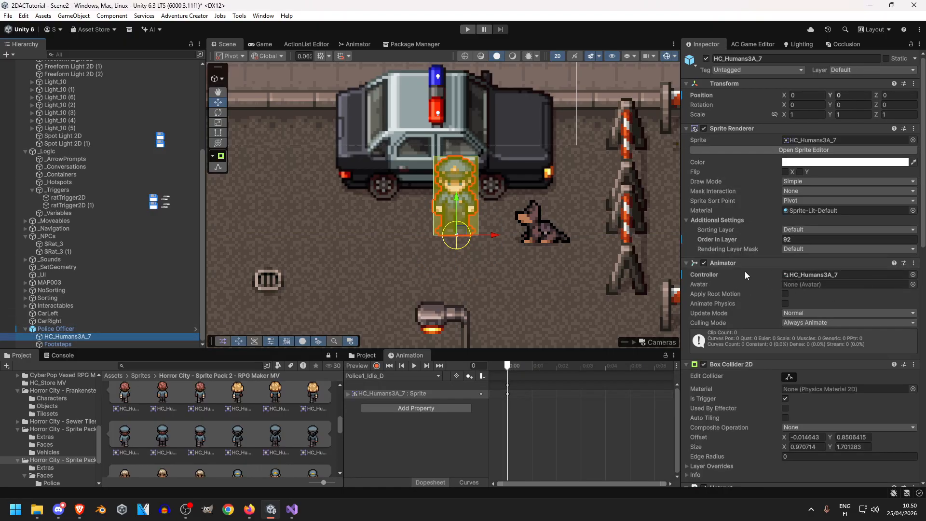
right_click(737, 273)
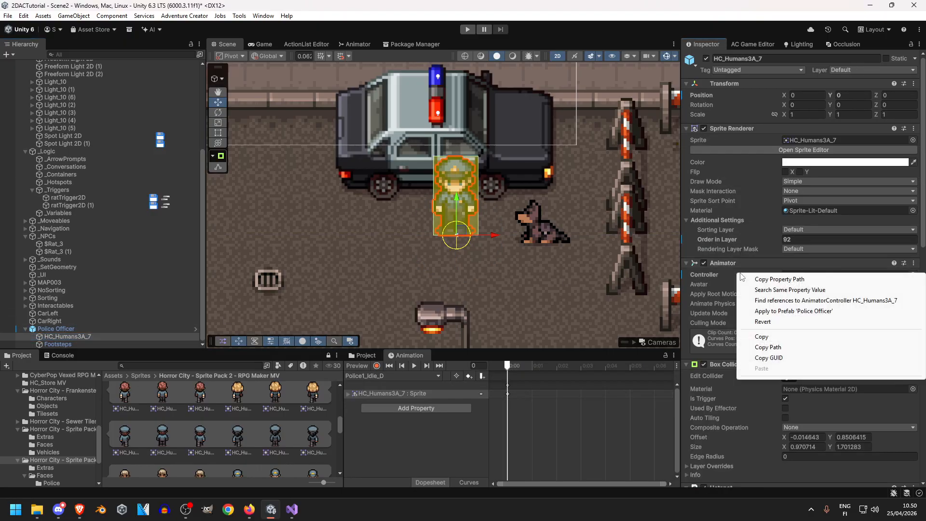
left_click(791, 311)
scroll(743, 265, "down", 5)
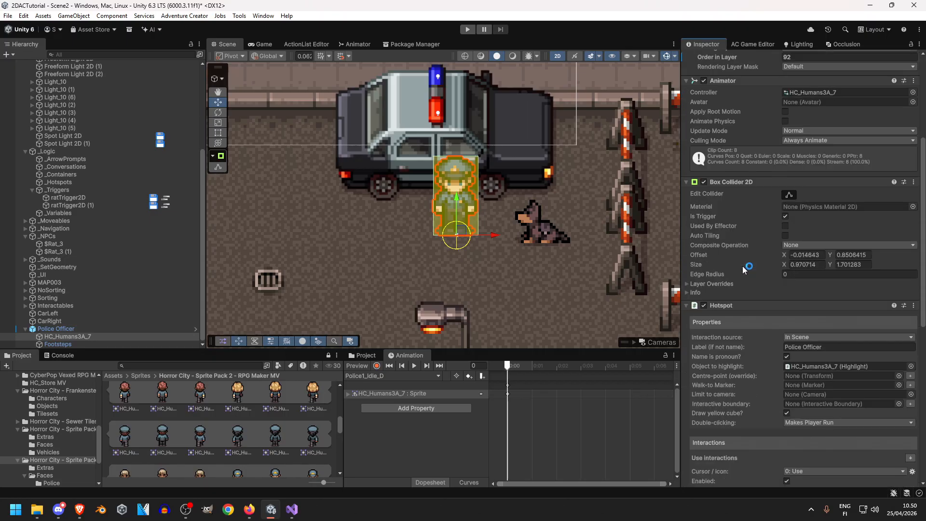
scroll(742, 265, "up", 4)
- Collapse the Police Officer in the hierarchy and save the scene
left_click(76, 329)
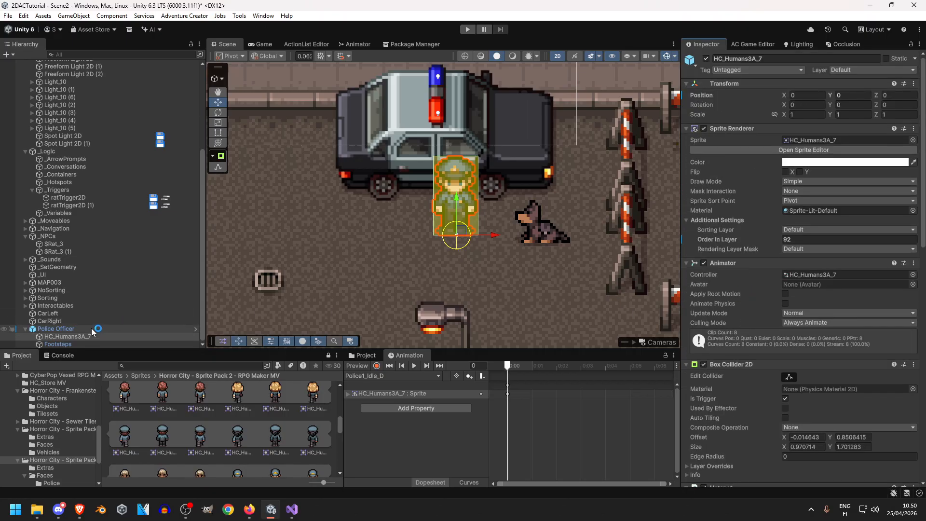
left_click(25, 330)
scroll(569, 228, "down", 6)
middle_click_drag(535, 238, 391, 235)
scroll(445, 256, "up", 4)
scroll(454, 260, "up", 1)
key("ctrl+s")
- Deselect all scene objects and open the Scene manager of the AC Game Editor
scroll(393, 239, "down", 10)
left_click(617, 241)
middle_click_drag(617, 241, 662, 245)
left_click(774, 45)
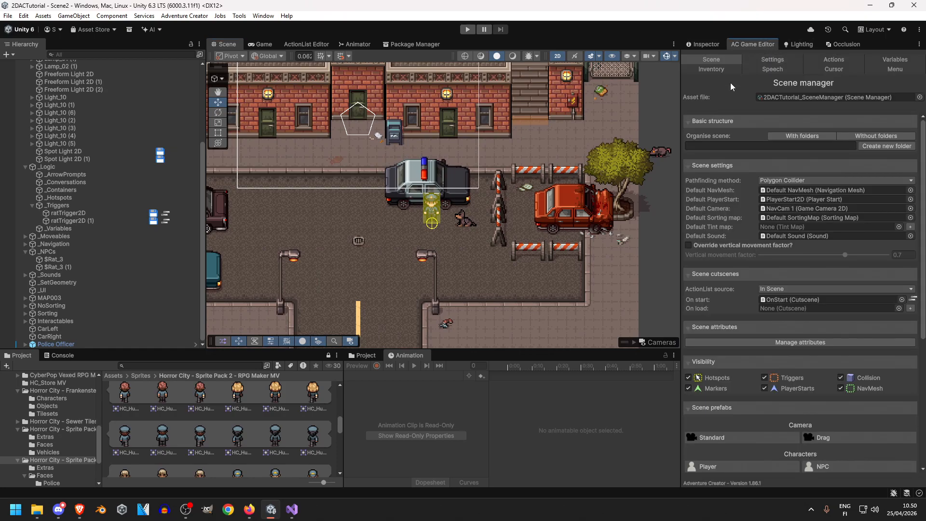
- Add a Path navigation object to the scene and place its origin at the Police Officer's feet beside the police car
scroll(730, 207, "down", 5)
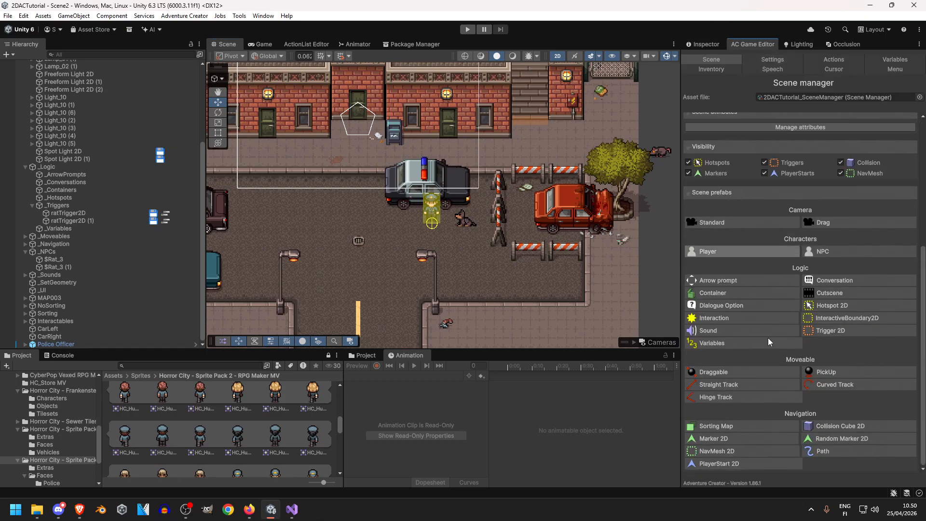
left_click(822, 452)
left_click(56, 291)
middle_click_drag(372, 115, 373, 138)
left_click_drag(360, 114, 359, 230)
left_click_drag(393, 258, 469, 258)
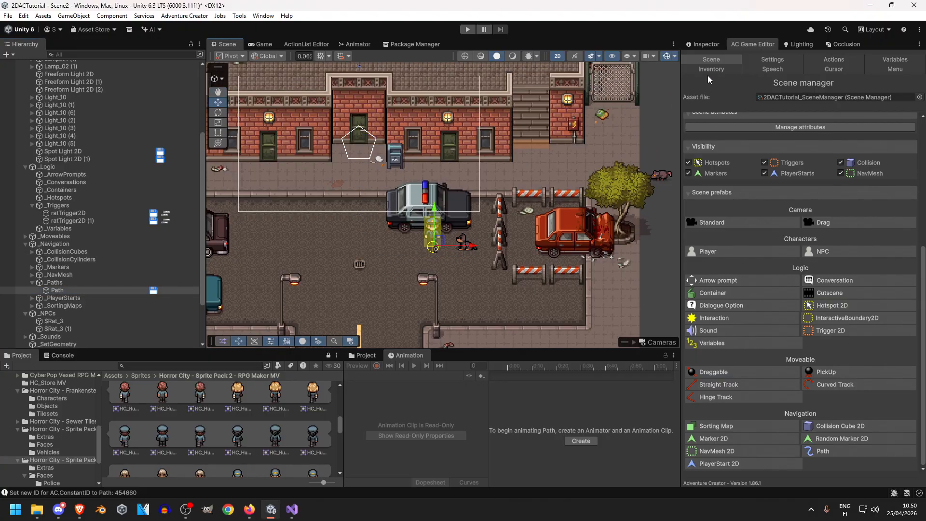
- Add a first node to the Path and position it on the road just below the path's origin
left_click(703, 44)
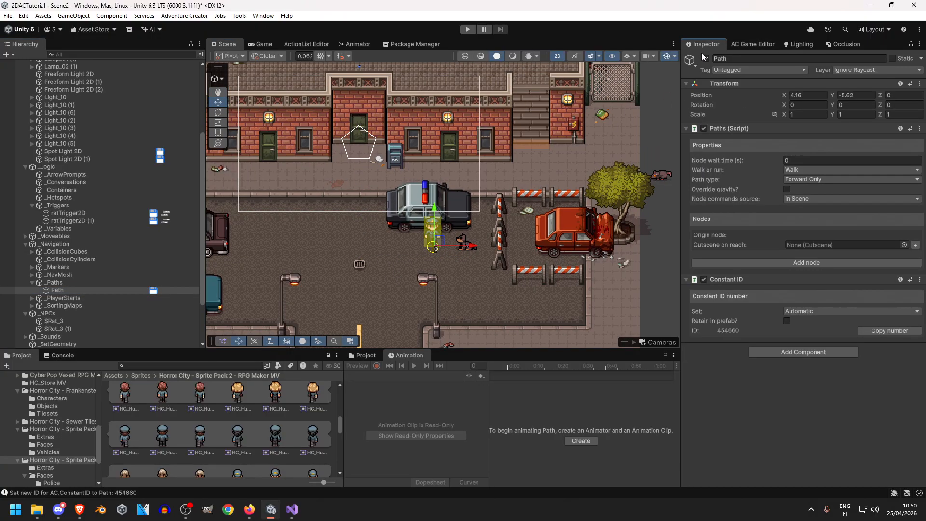
left_click(795, 260)
mouse_move(480, 246)
left_mouse_down()
mouse_move(493, 248)
mouse_move(472, 248)
left_mouse_up()
left_click_drag(434, 219, 434, 255)
left_click_drag(494, 247, 467, 247)
mouse_move(471, 282)
left_mouse_down()
mouse_move(480, 282)
mouse_move(472, 281)
left_mouse_up()
mouse_move(437, 245)
left_mouse_down()
mouse_move(437, 235)
mouse_move(436, 245)
left_mouse_up()
left_click_drag(473, 282, 464, 280)
left_click_drag(427, 246, 427, 232)
- Add two more Path nodes, one beside the lower end of the striped barriers and one straight above it near the curb
left_click_drag(464, 267, 523, 277)
left_click(746, 288)
left_click_drag(482, 250, 507, 158)
left_click(749, 311)
left_click_drag(536, 196, 516, 202)
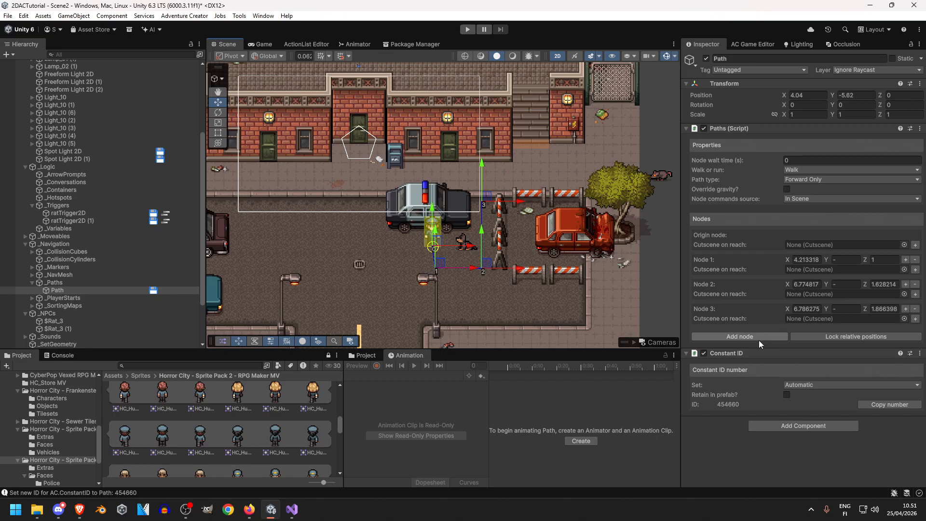
- Keep the Path's movement set to Walk and set its path type to Ping Pong
key("f")
left_click(806, 171)
left_click(820, 182)
left_click(815, 180)
left_click(815, 200)
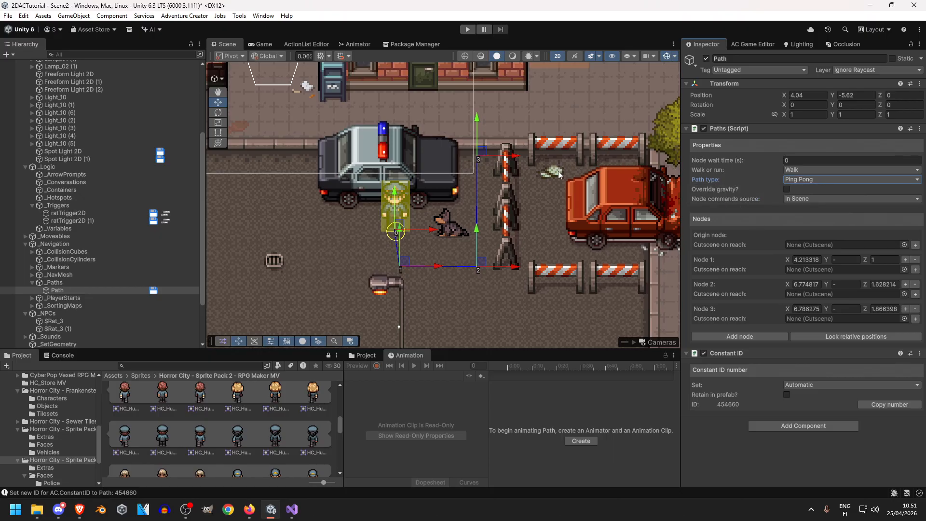
- Create a cutscene on reach for the Path's origin node and make the character wait during it
middle_click_drag(453, 194, 470, 231)
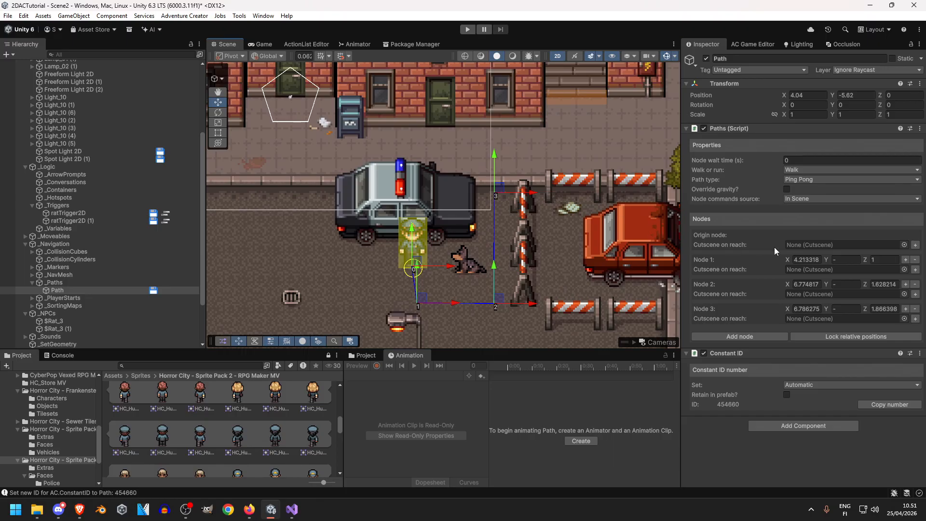
left_click(915, 245)
left_click(788, 255)
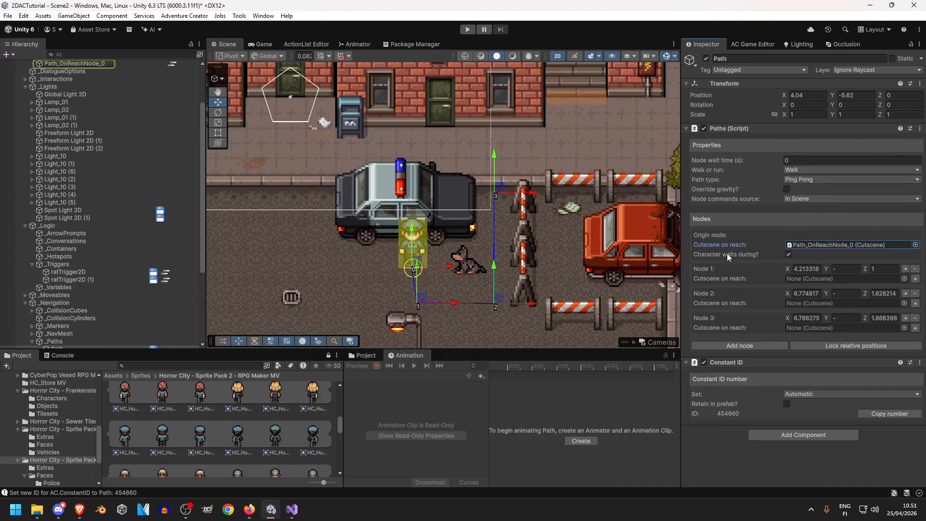
- Set the Path_OnReachNode_0 cutscene to Run In Background
scroll(99, 151, "up", 2)
left_click(86, 121)
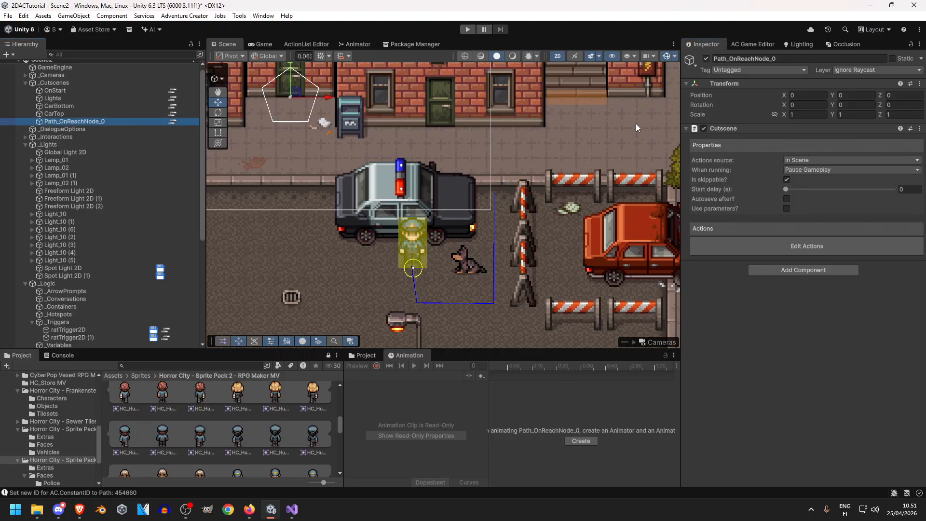
left_click(806, 172)
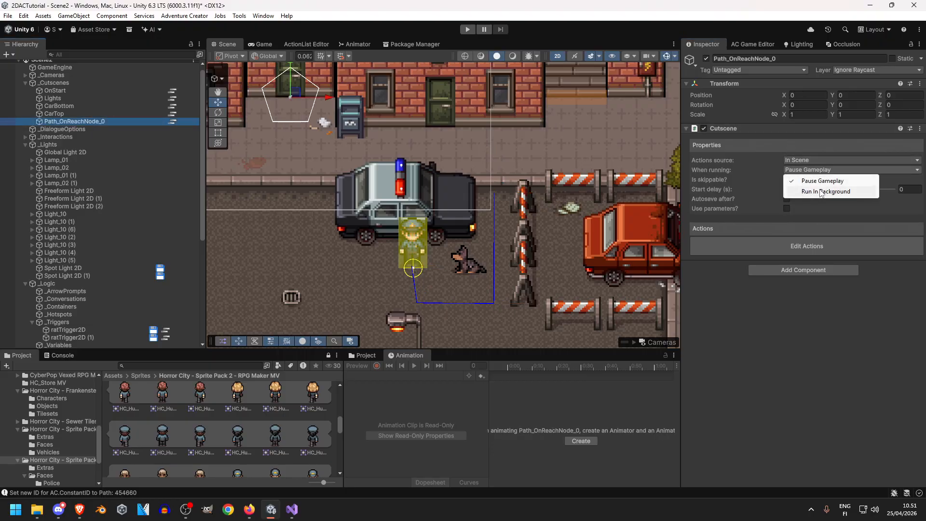
left_click(861, 191)
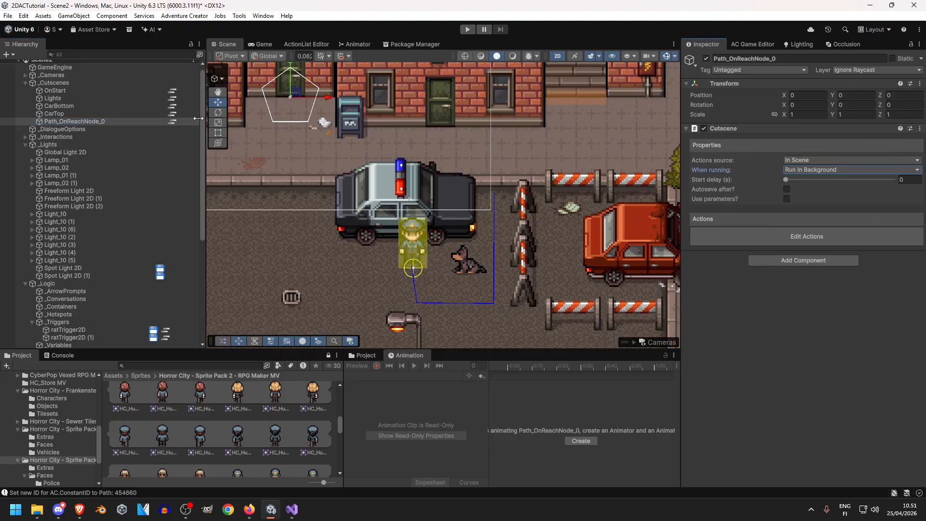
- Set the wait time of the Engine: Wait action in the Path_OnReachNode_0 cutscene to 4 seconds
left_click(174, 122)
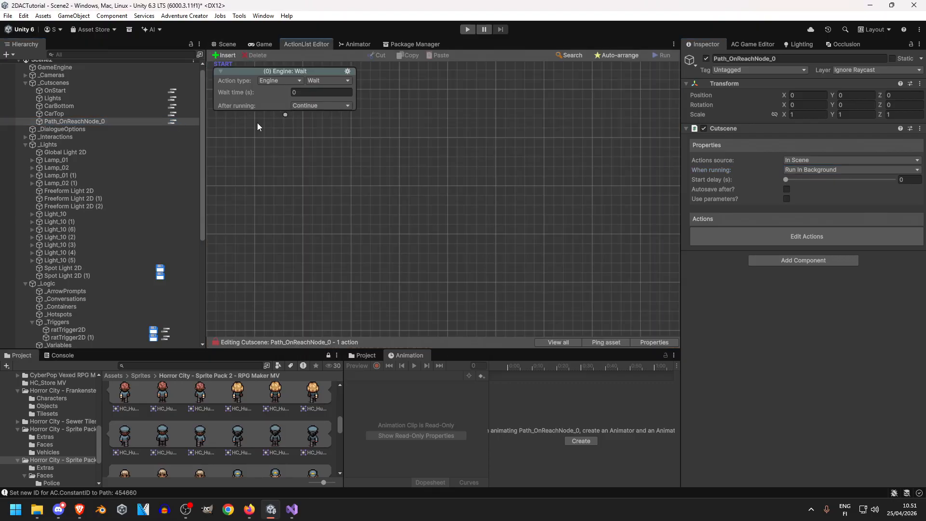
left_click(309, 92)
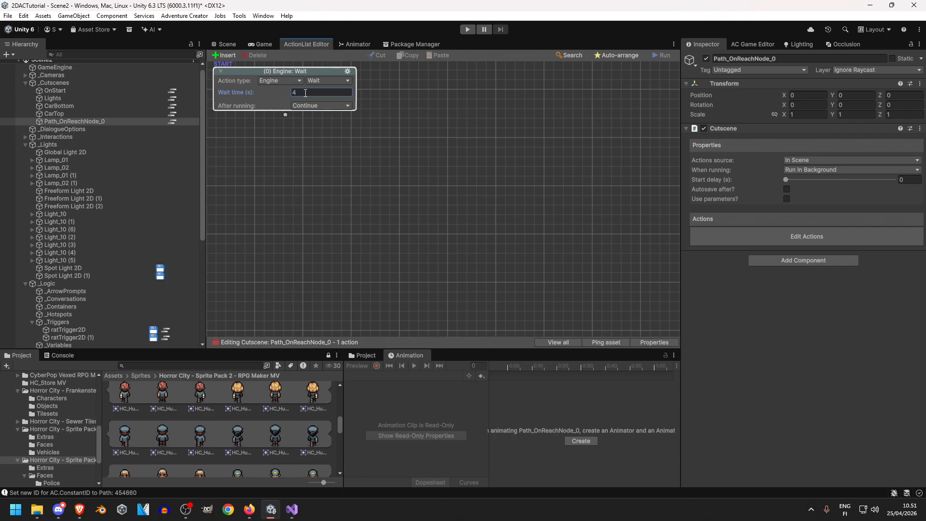
- Assign the Path_OnReachNode_0 cutscene as the cutscene on reach for Node 3 of the Path
left_click(228, 45)
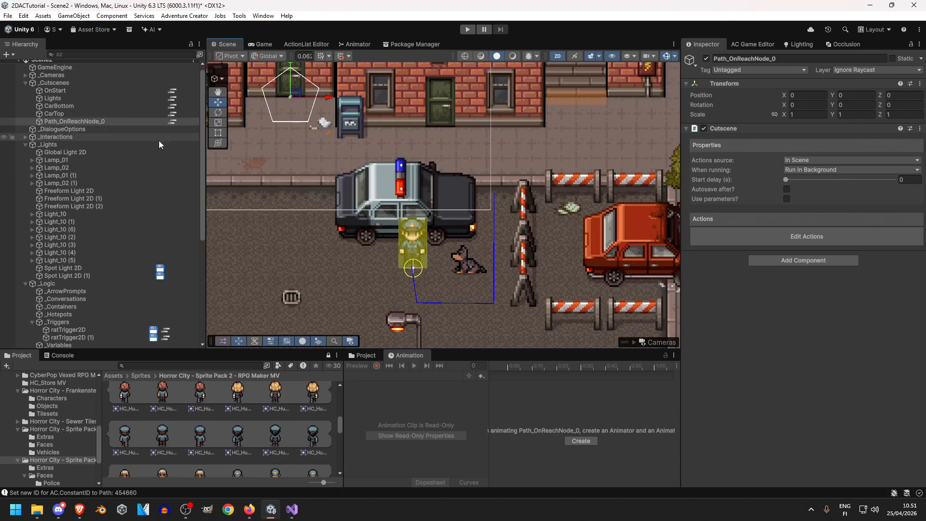
scroll(72, 301, "down", 3)
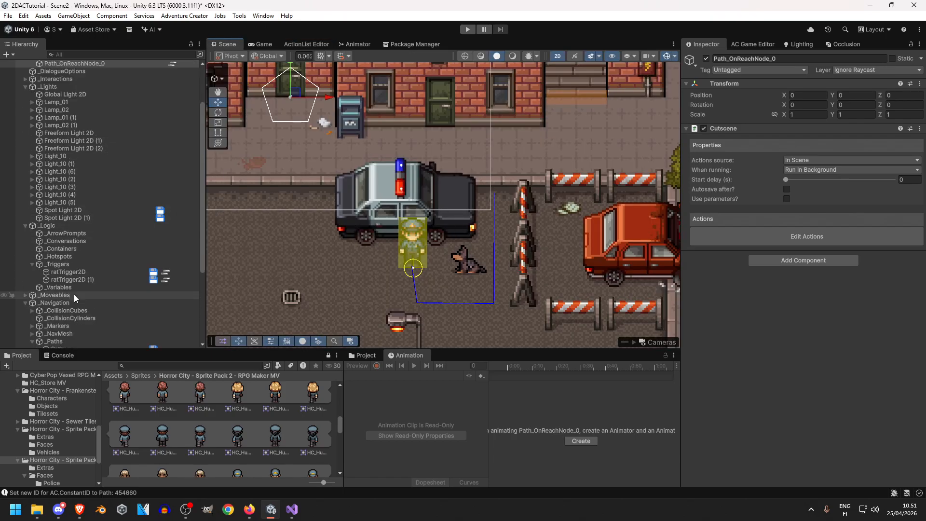
scroll(83, 224, "down", 4)
left_click(82, 262)
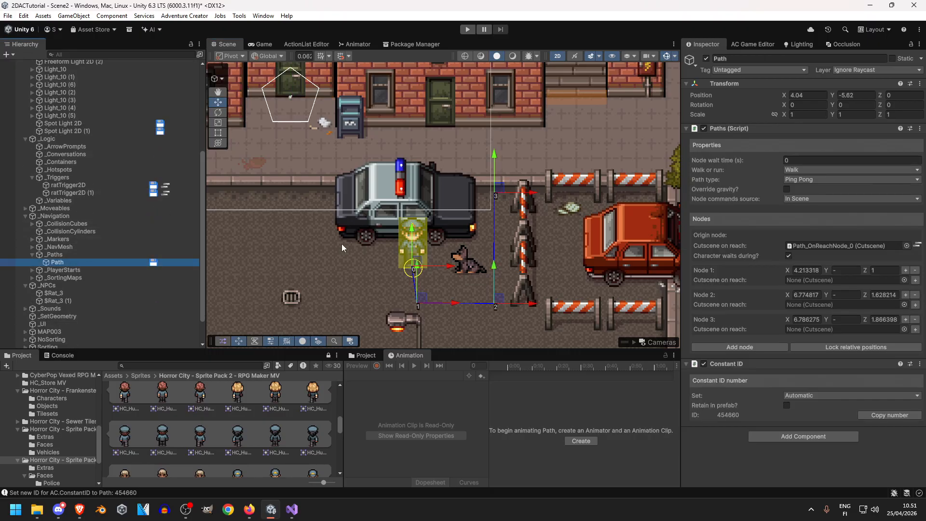
left_click(848, 245)
left_click_drag(82, 125, 807, 330)
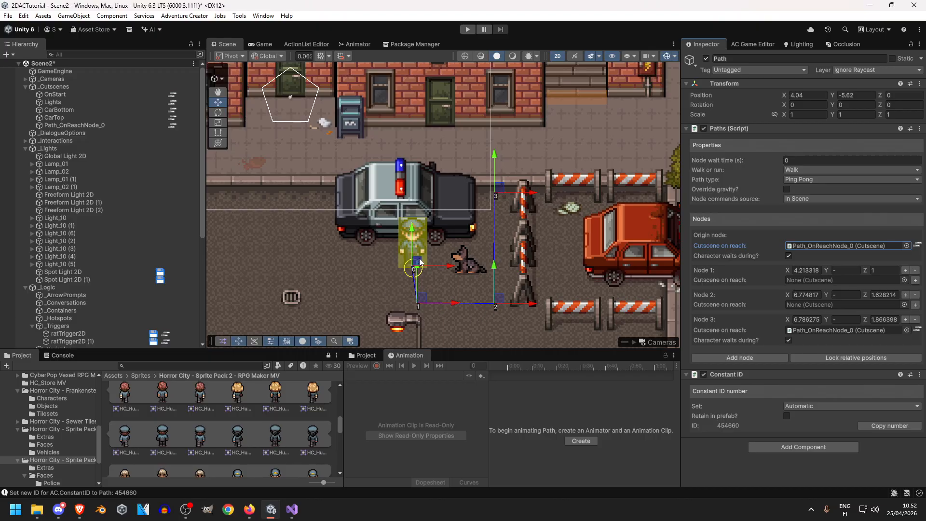
- Align Node 1 of the Path vertically beneath the path's origin at the officer's feet
left_click_drag(454, 303, 449, 304)
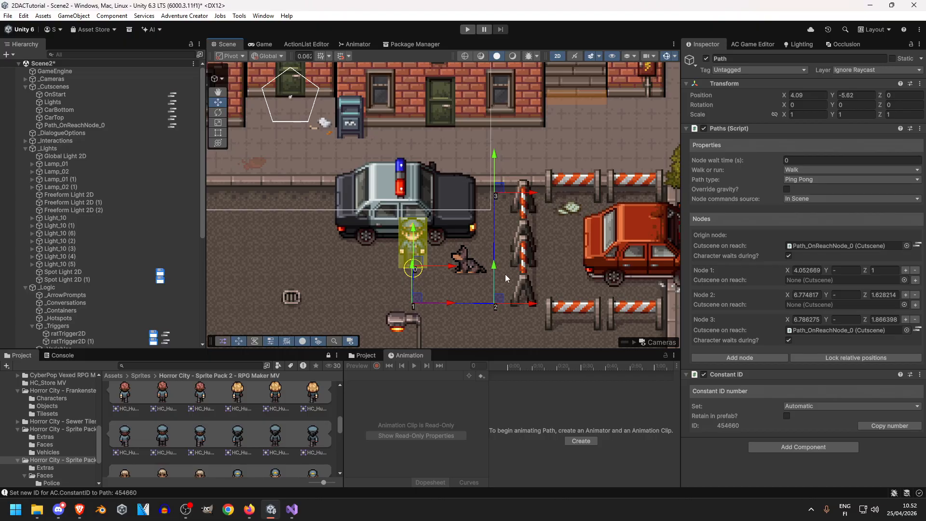
scroll(500, 193, "down", 3)
scroll(491, 271, "up", 4)
middle_click_drag(496, 235, 500, 261)
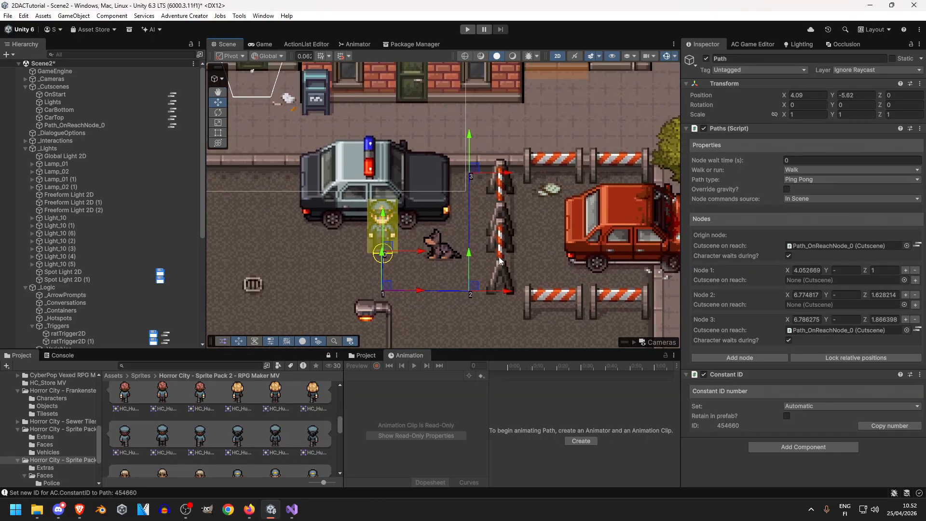
middle_click_drag(533, 233, 563, 227)
scroll(539, 235, "up", 1)
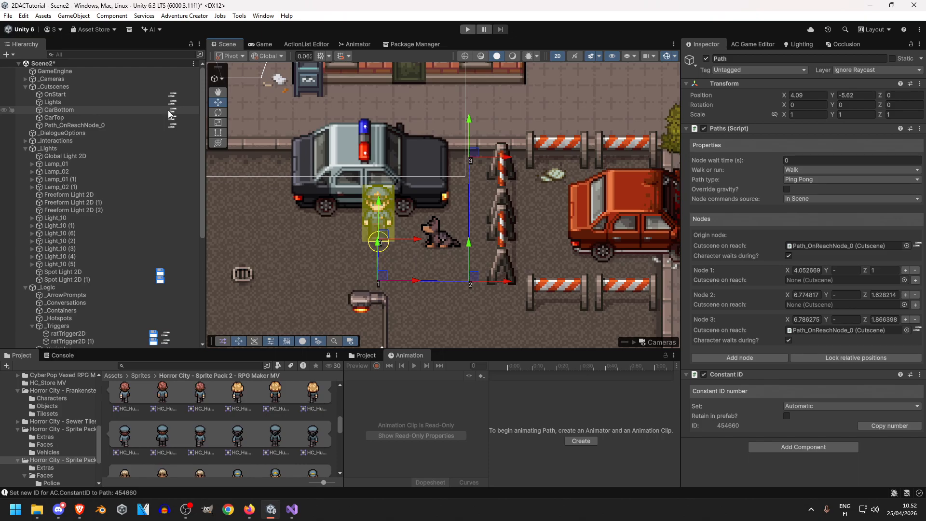
- Add a Character: Move along path action to the OnStart cutscene beside the Sound: Change footsteps action
left_click(172, 96)
scroll(422, 125, "down", 6)
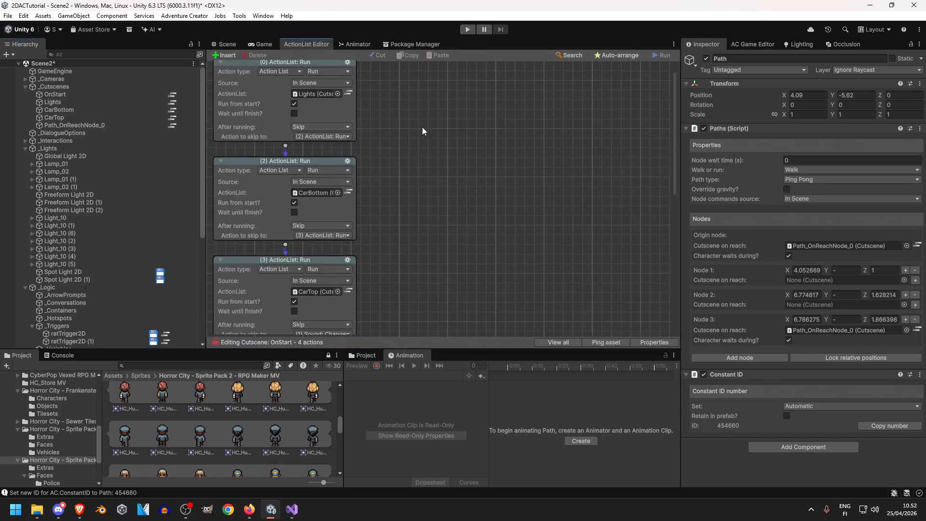
scroll(418, 172, "down", 2)
right_click(393, 160)
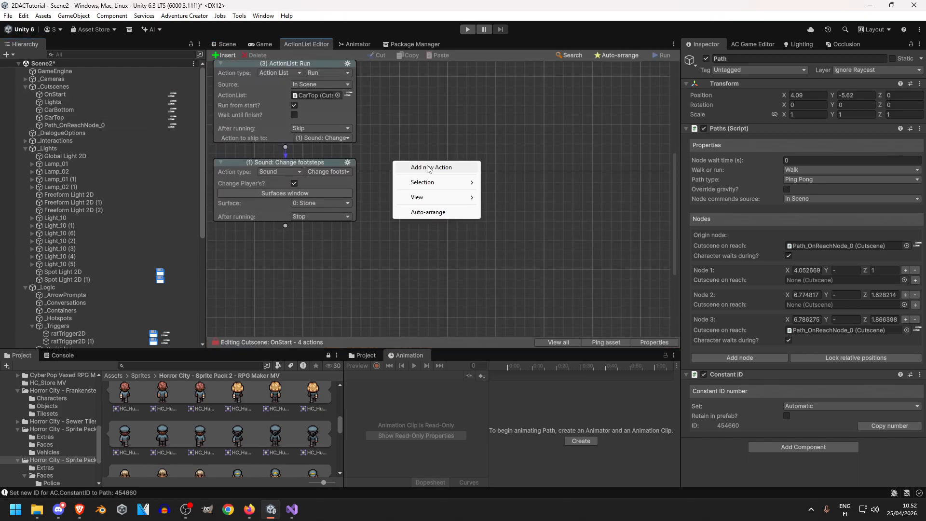
left_click(415, 167)
left_click(459, 174)
left_click(470, 210)
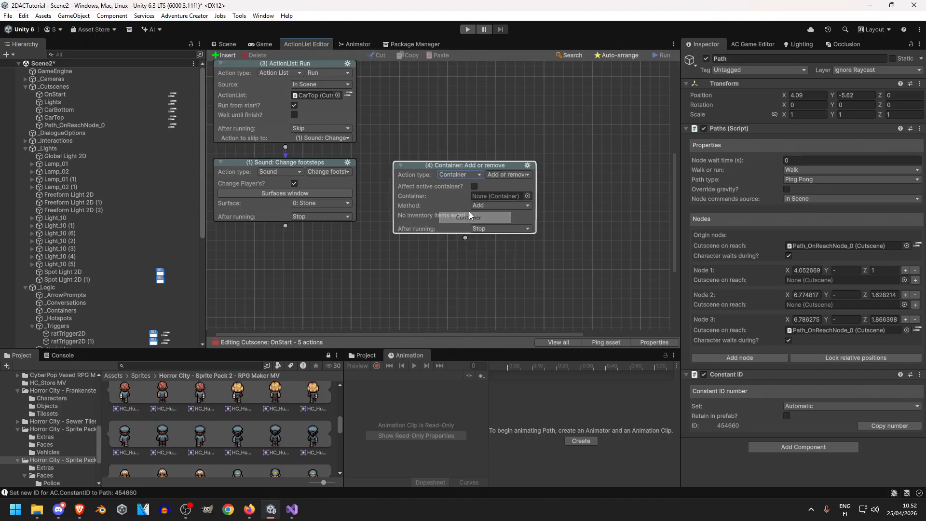
left_click(510, 175)
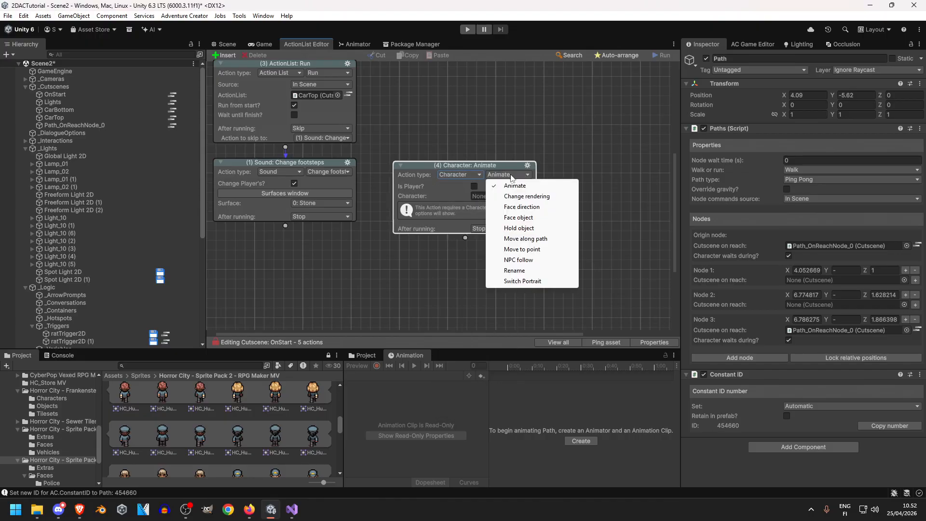
left_click(538, 238)
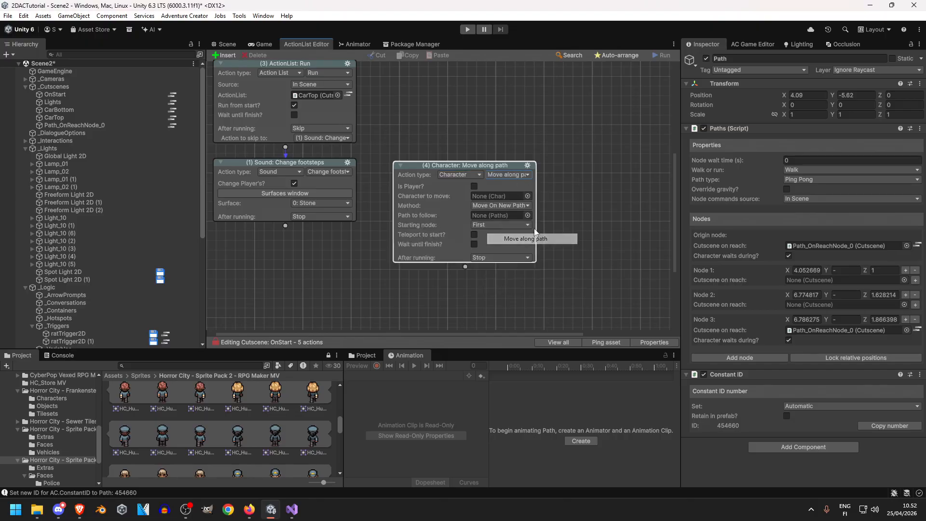
- Assign the Police Officer as the character to move and Path as the path to follow in the new action
left_click(527, 196)
double_click(560, 230)
left_click(528, 216)
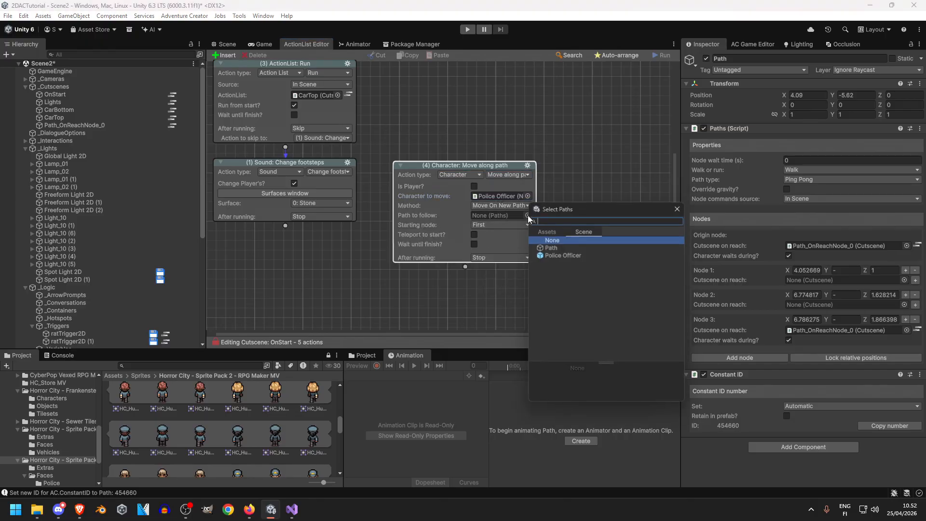
double_click(556, 247)
- Set the action's starting node to Closest and connect the Sound: Change footsteps action to it
left_click(480, 225)
left_click(434, 230)
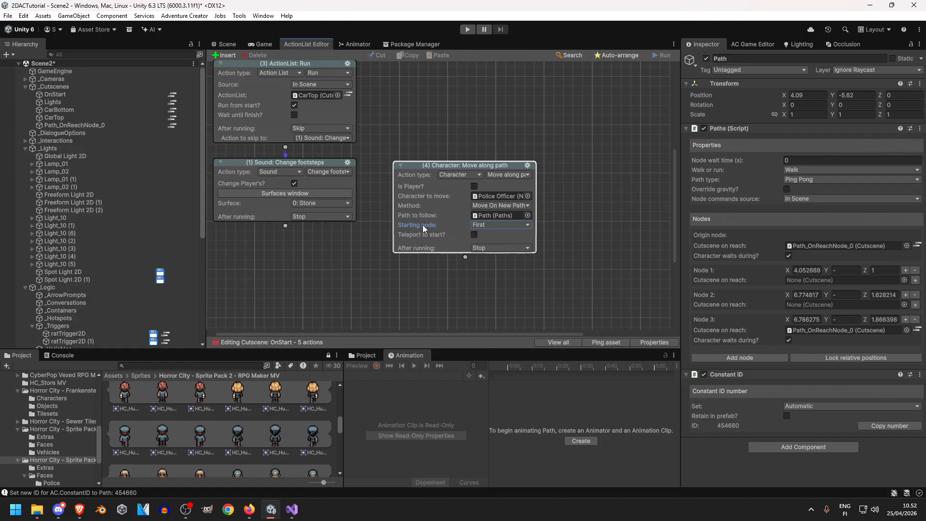
left_click(492, 226)
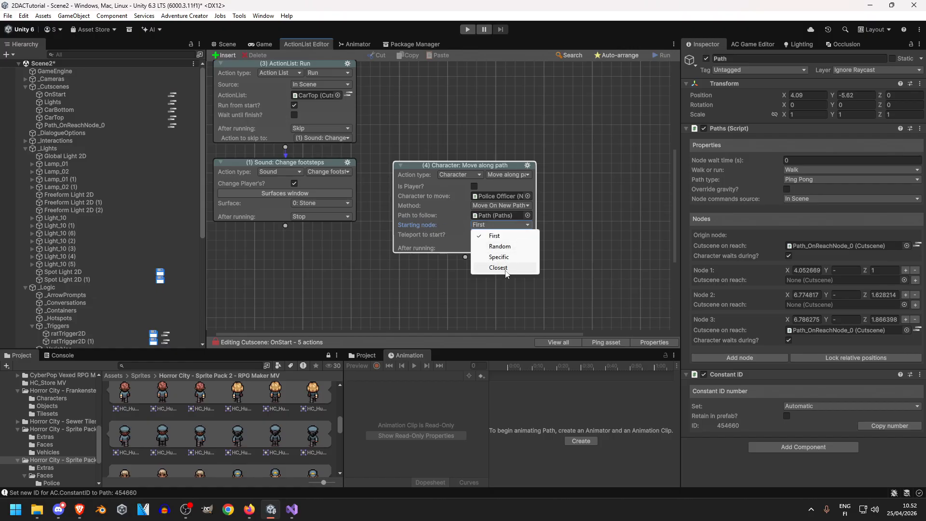
left_click(433, 224)
left_click(482, 223)
left_click(505, 268)
left_click_drag(285, 225, 442, 213)
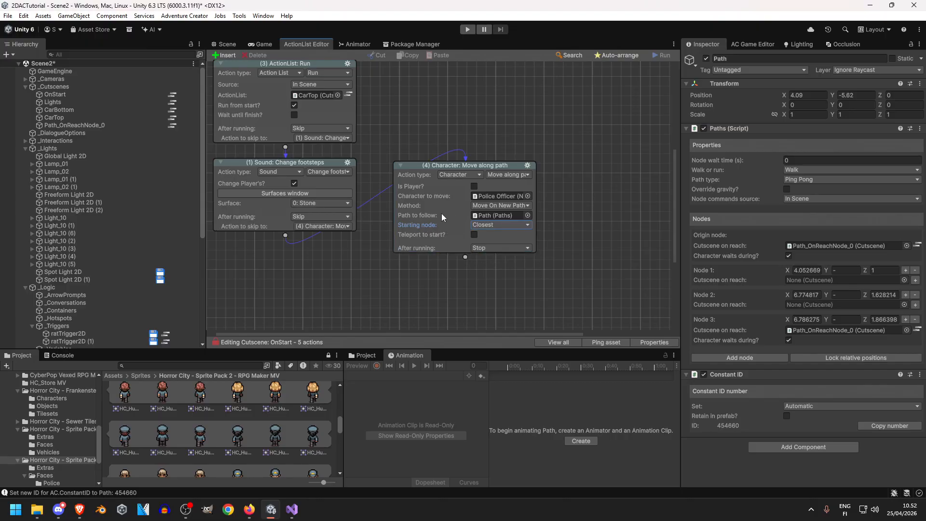
- Play the scene to check the Police Officer's patrol along the path, interact with the officer and stop play mode
left_click(218, 44)
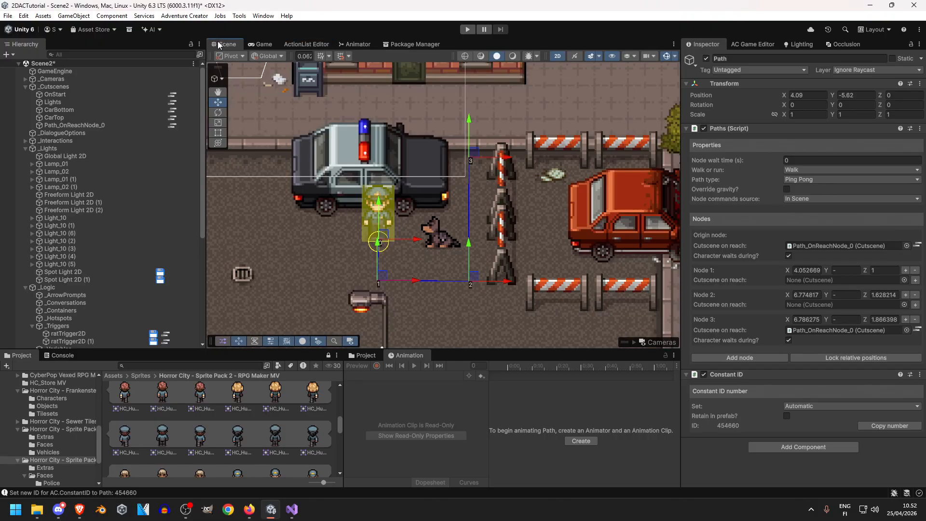
left_click(114, 125)
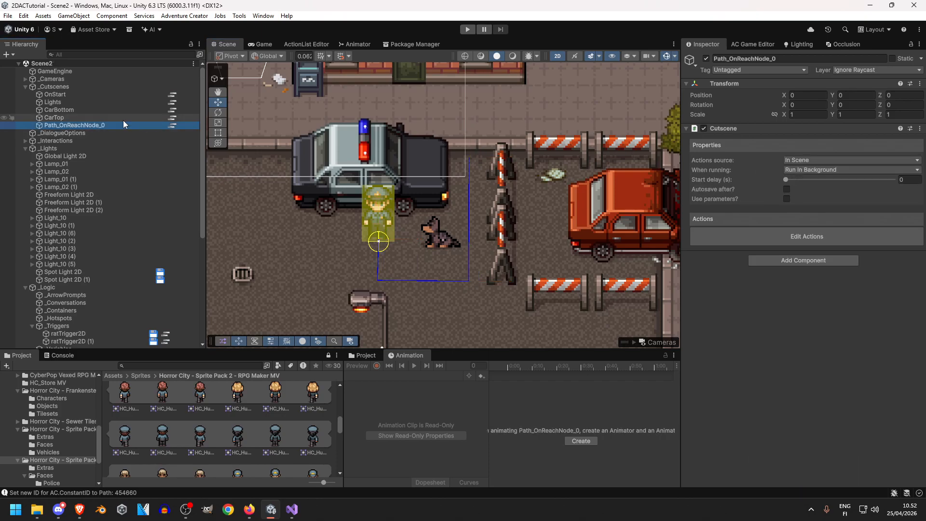
left_click(467, 29)
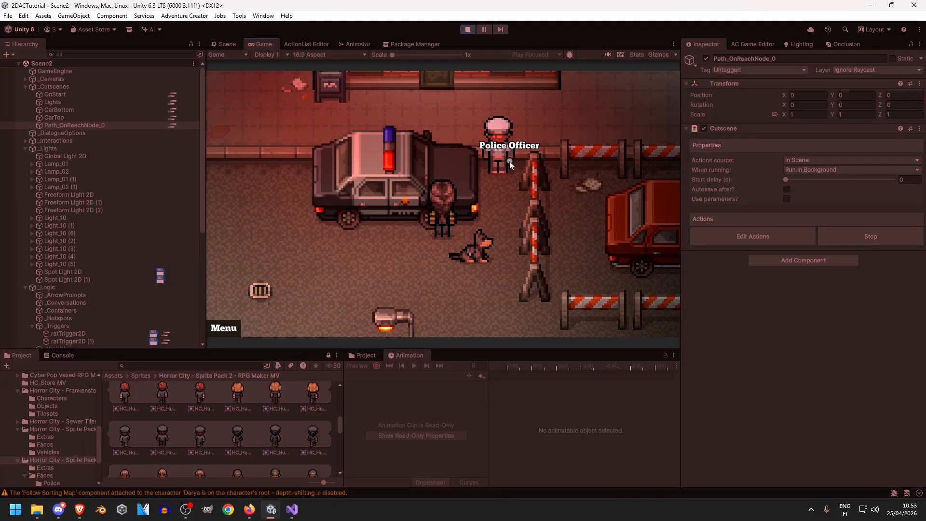
left_click(494, 160)
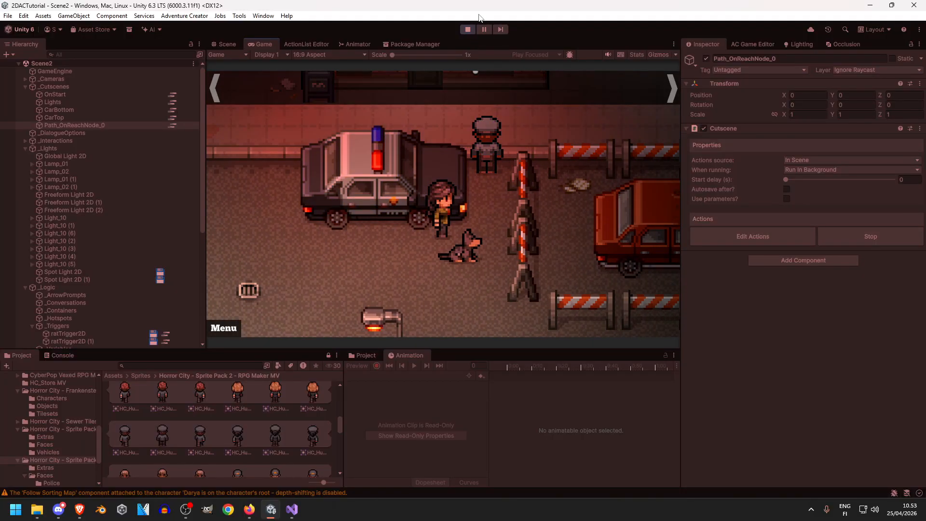
left_click(468, 30)
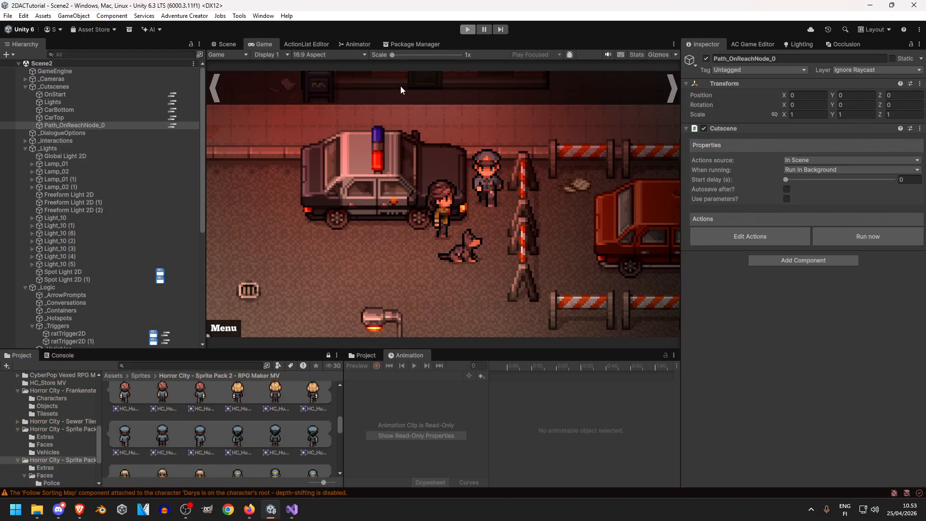
- Enable retro-style movement for the Police Officer in the NPC's movement settings
scroll(79, 337, "down", 10)
left_click(54, 343)
left_click(25, 344)
scroll(231, 252, "down", 2)
scroll(768, 270, "down", 5)
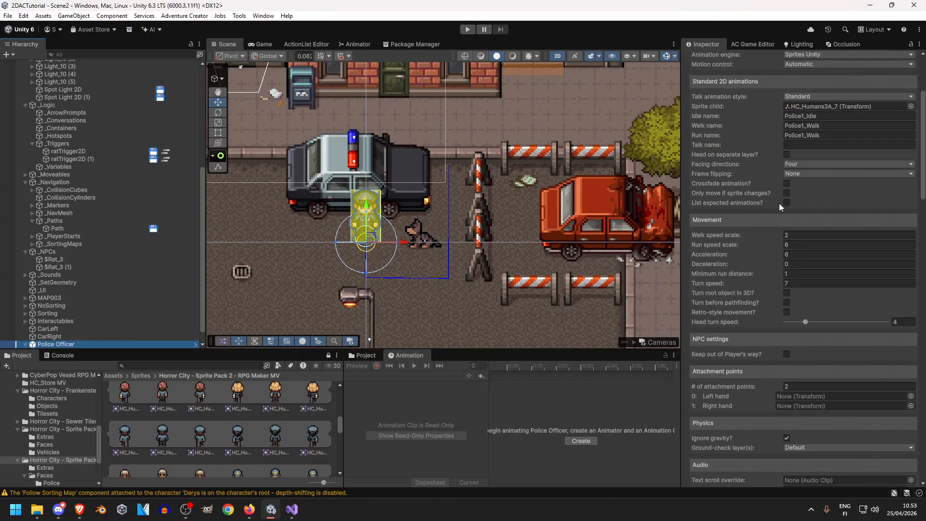
left_click(788, 313)
scroll(796, 312, "down", 2)
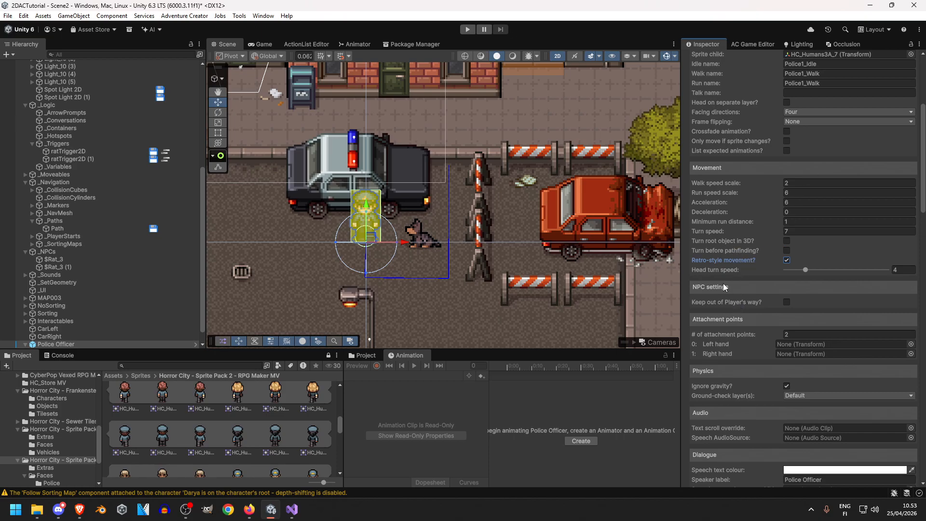
- Set the relative volume of the Police Officer's Footsteps sound to 0.3
scroll(736, 287, "down", 15)
left_click(25, 344)
left_click(57, 344)
left_click(903, 445)
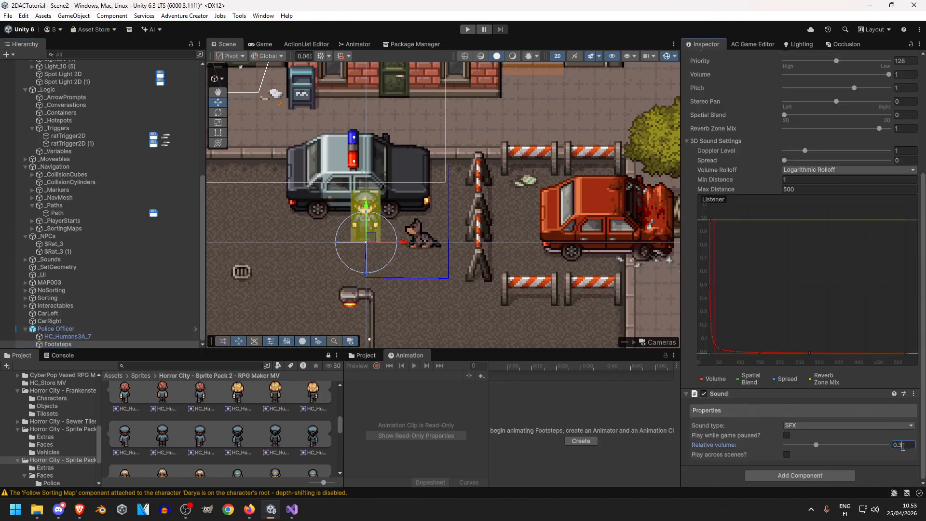
- Play the scene, walk the player down the stairs and around the patrolling Police Officer, and stop play mode
left_click(468, 29)
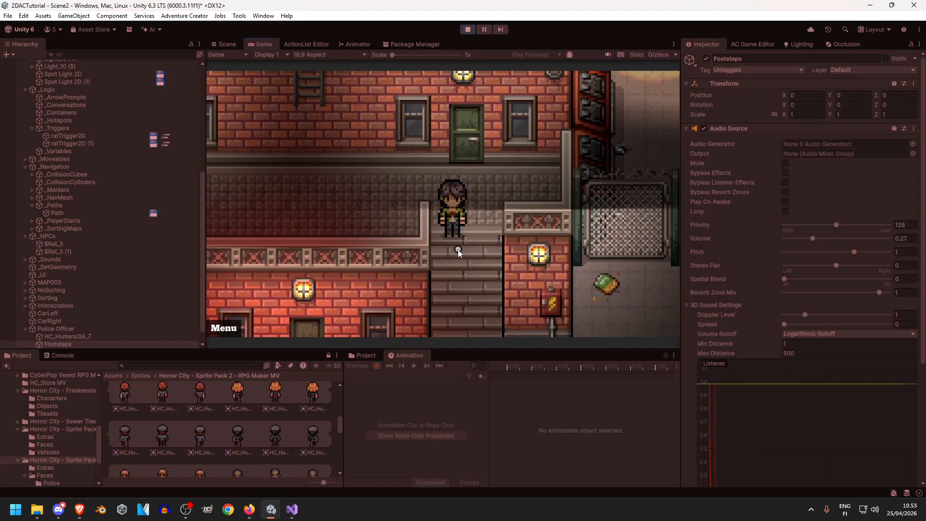
key("s")
key("a")
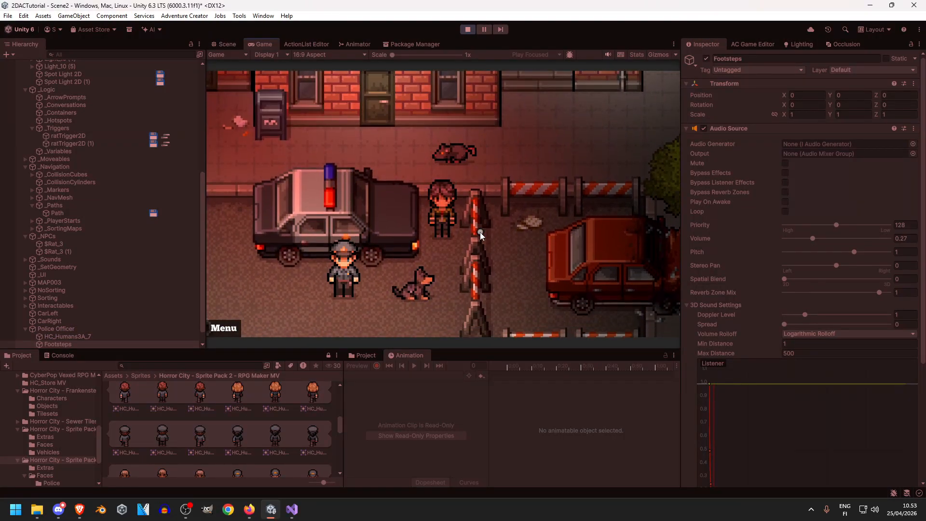
key("s")
key("a")
key("d")
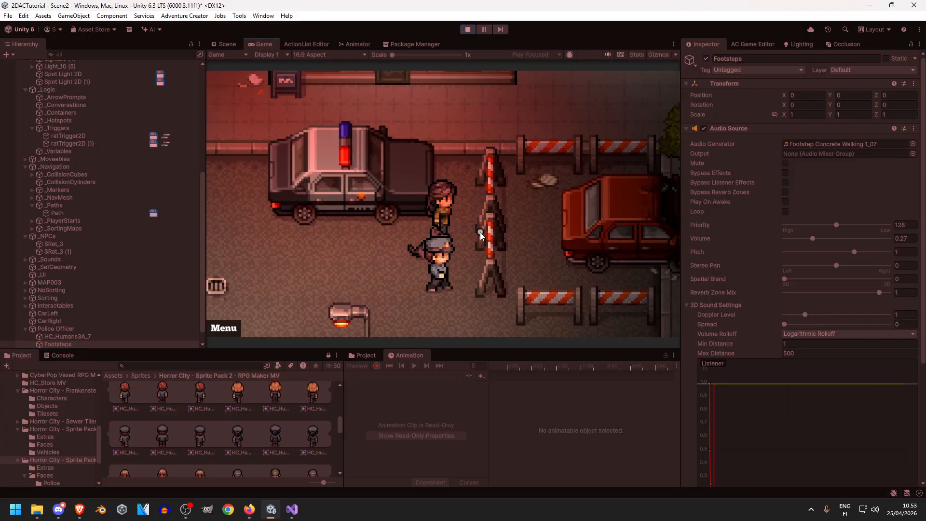
key("a")
key("d")
key("w")
key("w")
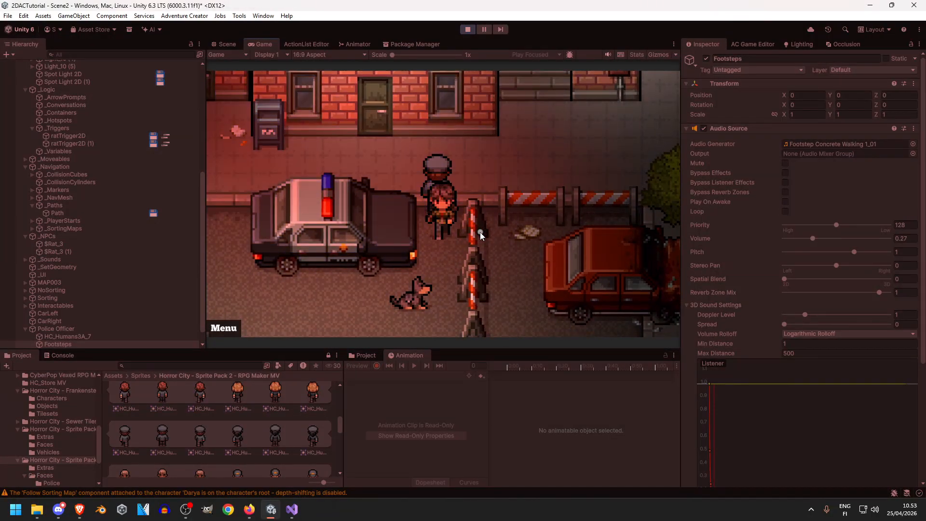
key("s")
left_click(467, 29)
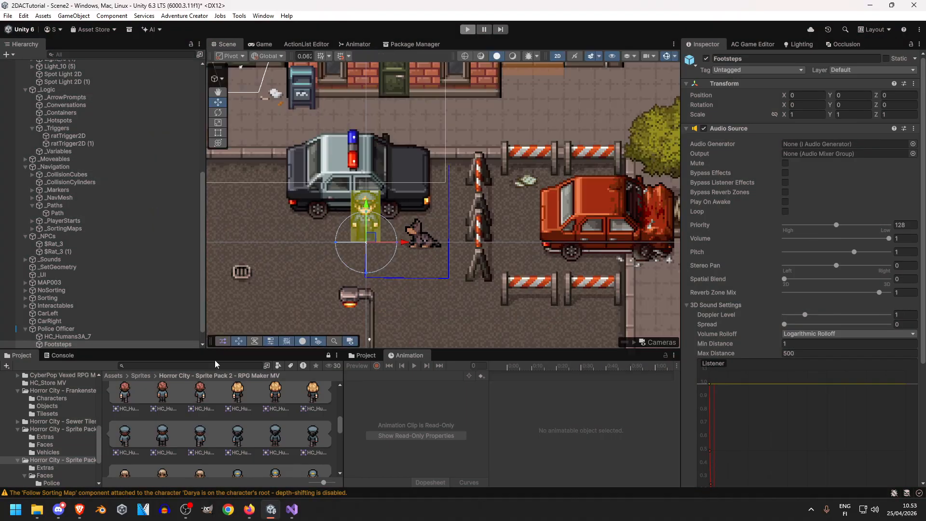
- Read the Follow Sorting Map warning in the console and clear the logged messages
left_click(60, 357)
left_click(161, 441)
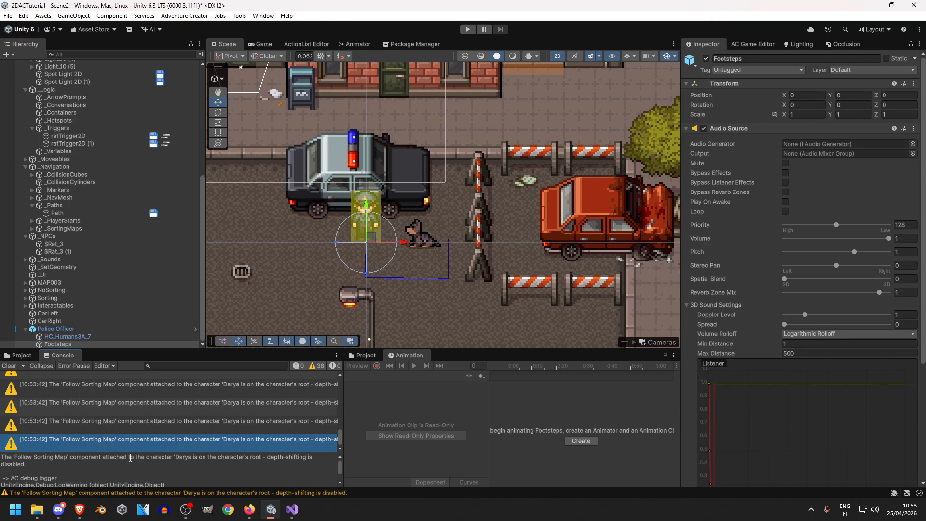
left_click(9, 365)
scroll(234, 266, "up", 2)
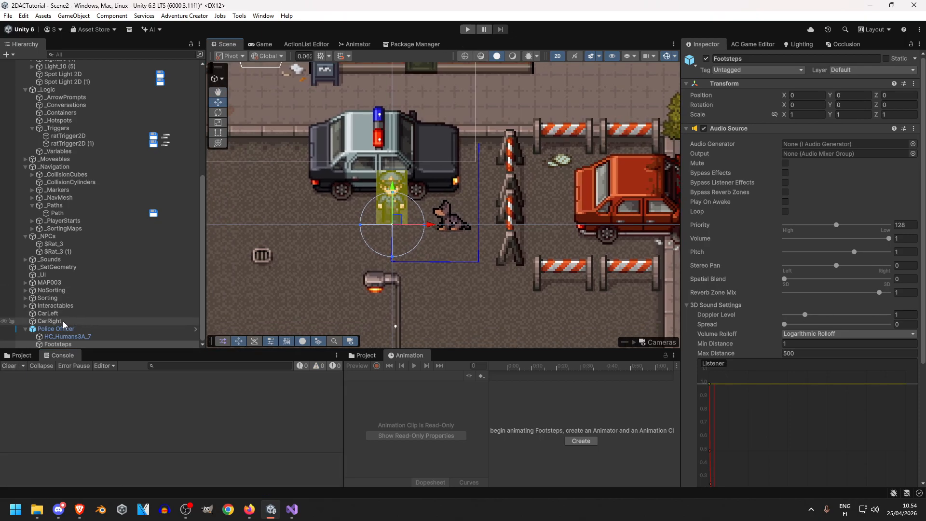
scroll(756, 278, "down", 5)
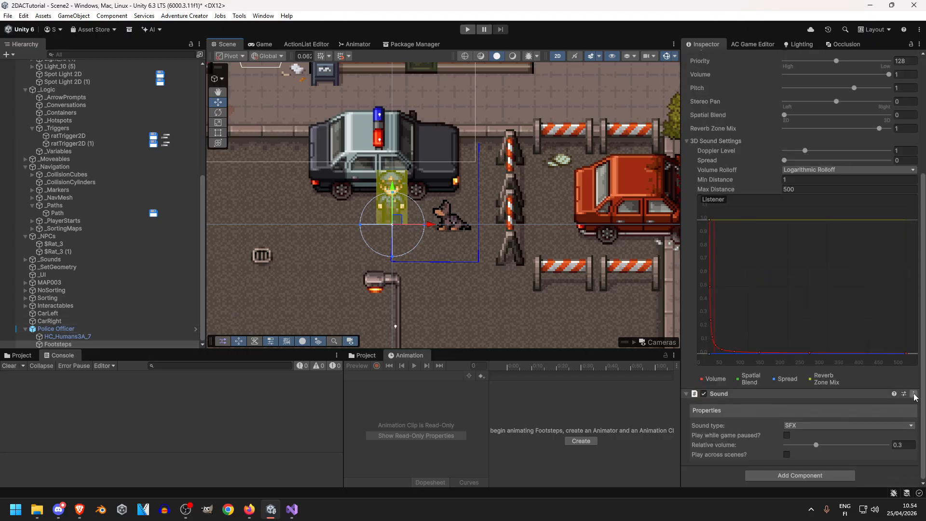
left_click(913, 394)
mouse_move(859, 283)
left_click(772, 281)
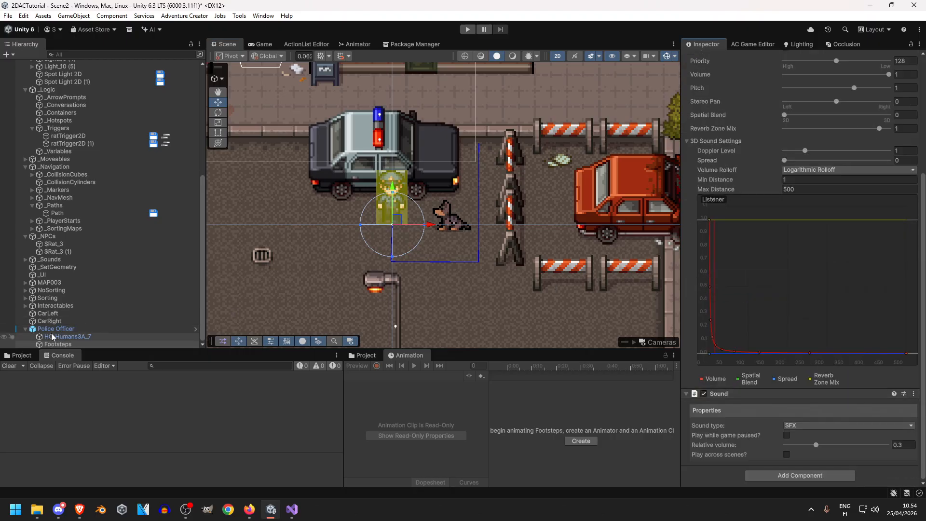
left_click(56, 329)
scroll(731, 323, "down", 10)
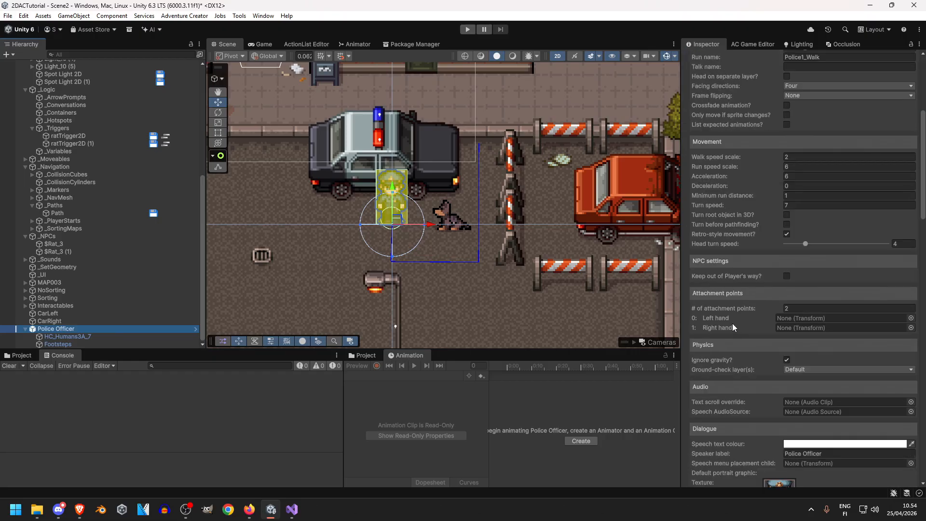
- Open the Darya prefab from the Characters/Darya folder and find its root Follow SortingMap component
left_click(363, 355)
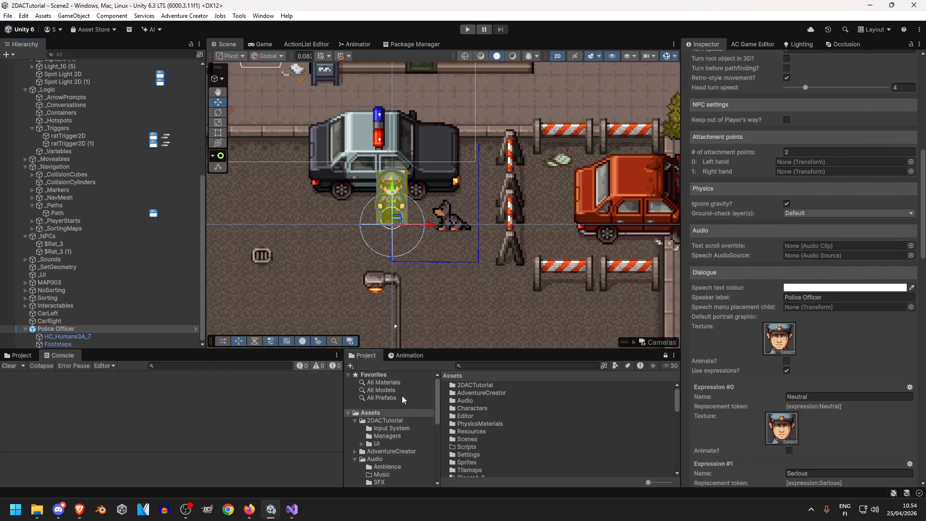
double_click(479, 408)
double_click(460, 389)
double_click(464, 385)
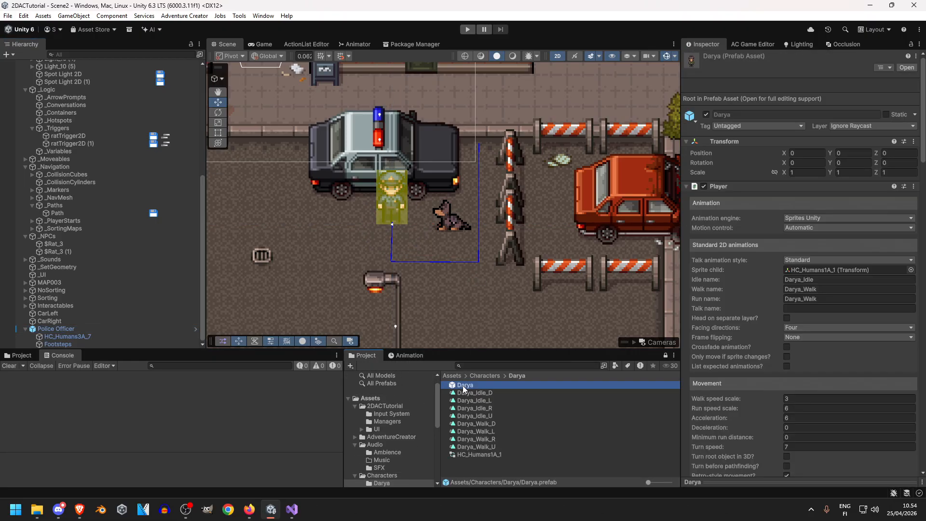
scroll(762, 288, "down", 5)
scroll(723, 278, "down", 6)
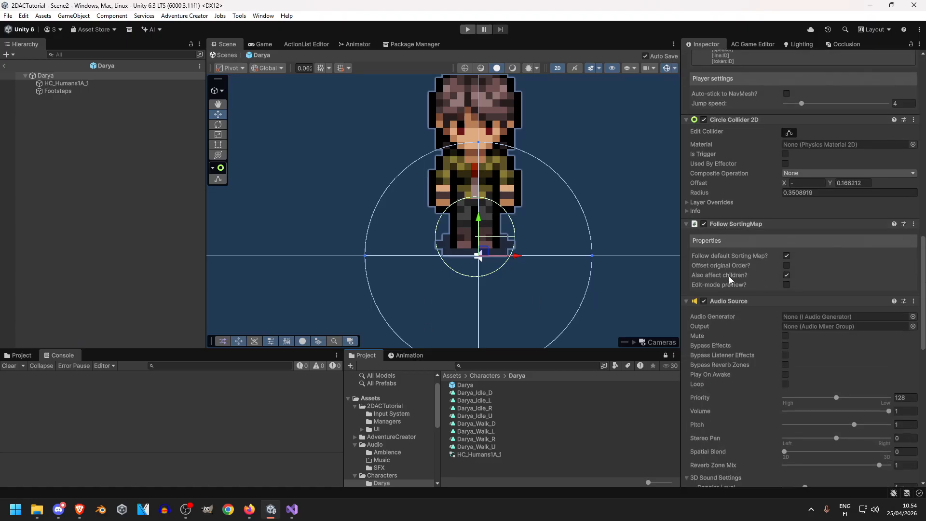
- Copy the Follow SortingMap component on Darya's root object and remove it from there
left_click(913, 224)
left_click(857, 281)
left_click(914, 224)
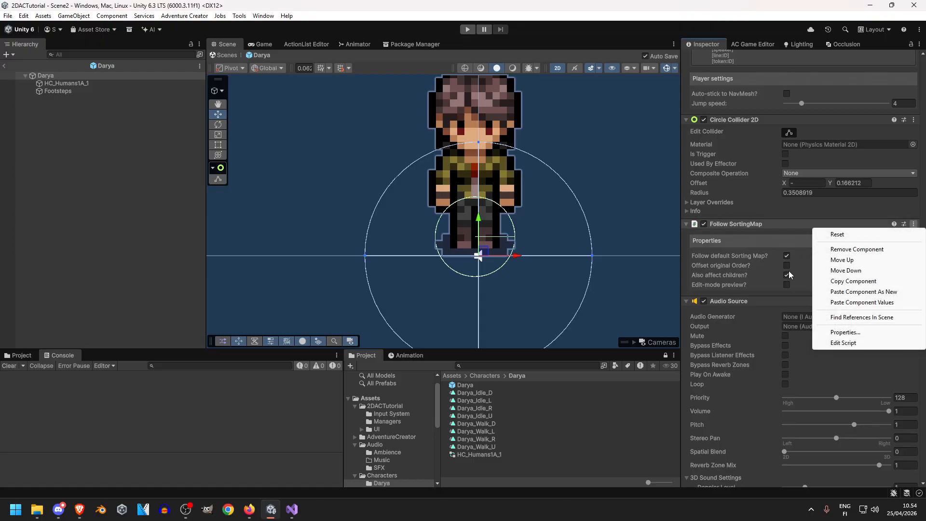
left_click(762, 287)
left_click(913, 225)
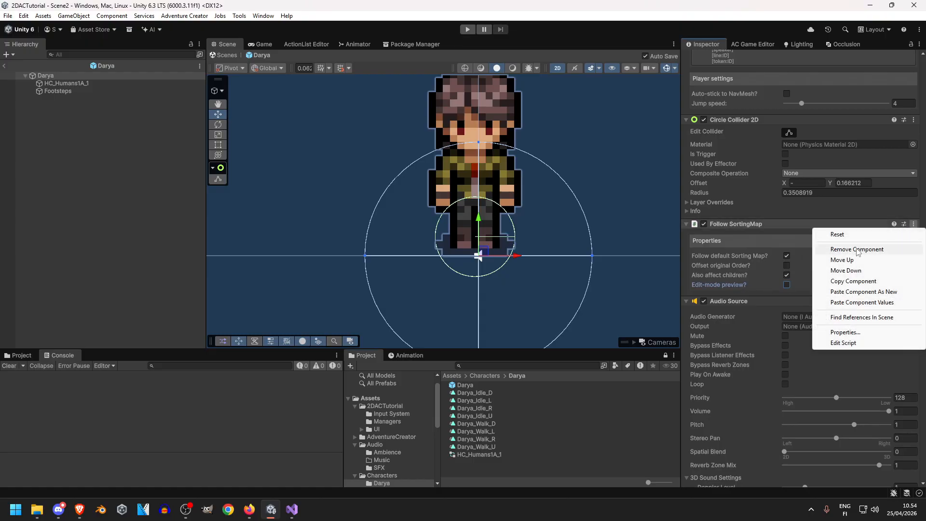
left_click(857, 281)
left_click(913, 223)
left_click(837, 249)
- Paste the copied Follow SortingMap as a new component on the HC_Humans1A_1 sprite child and exit the prefab
left_click(75, 83)
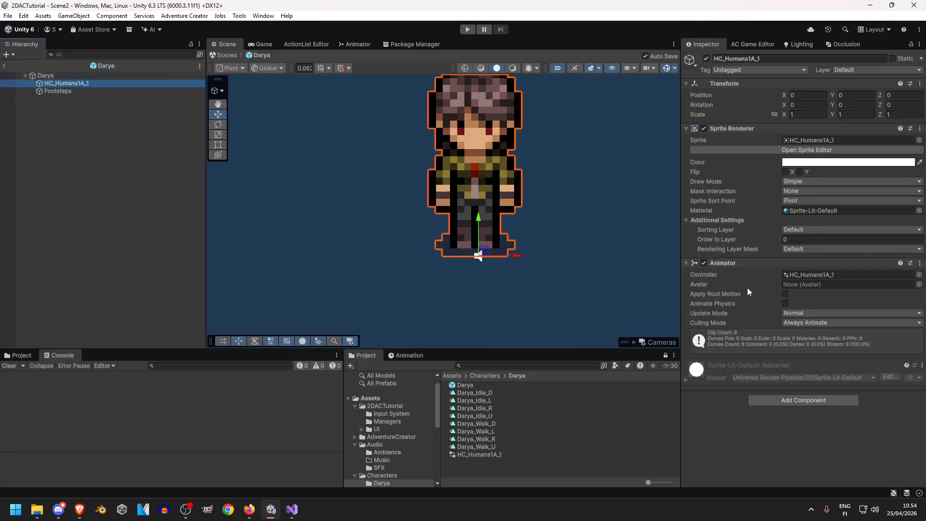
left_click(919, 263)
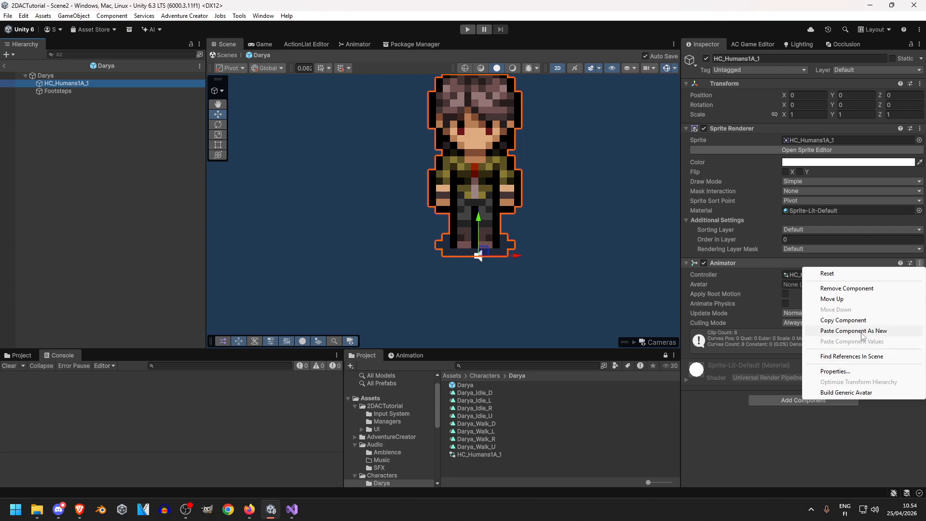
left_click(848, 332)
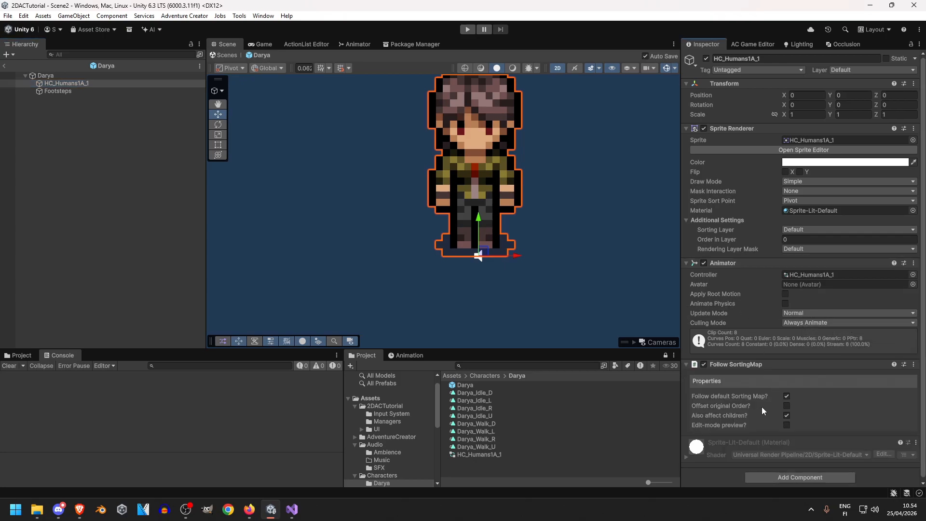
middle_click_drag(479, 192, 471, 211)
left_click(6, 66)
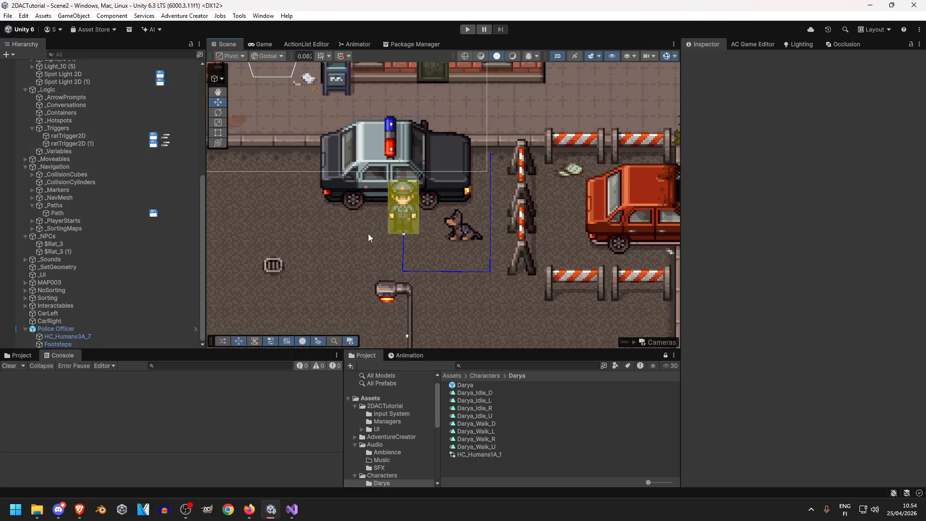
- Reopen the Darya prefab to check the components on HC_Humans1A_1 and the root, and return to the scene
double_click(467, 384)
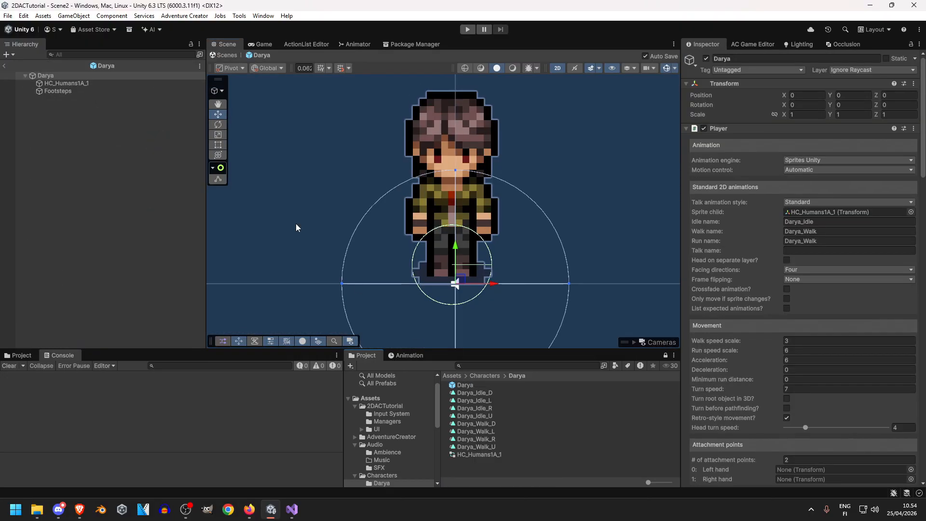
left_click(65, 83)
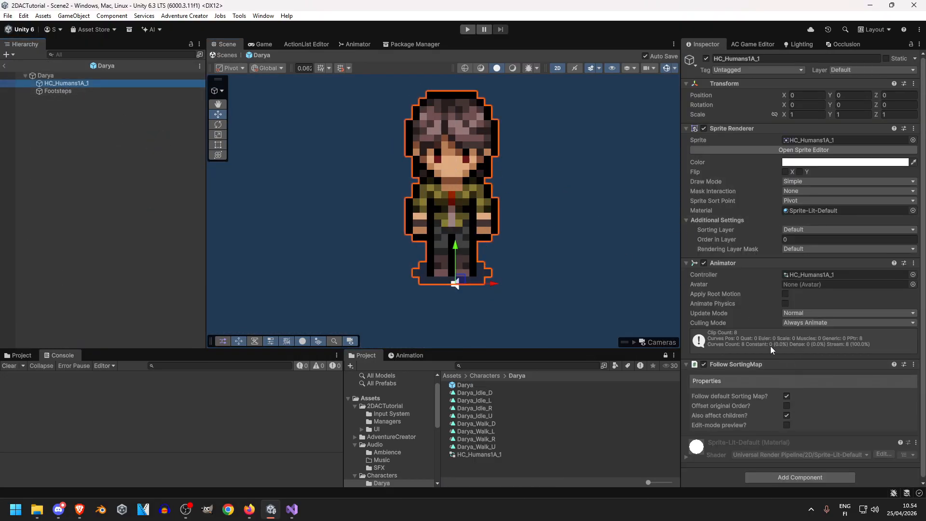
scroll(776, 353, "down", 1)
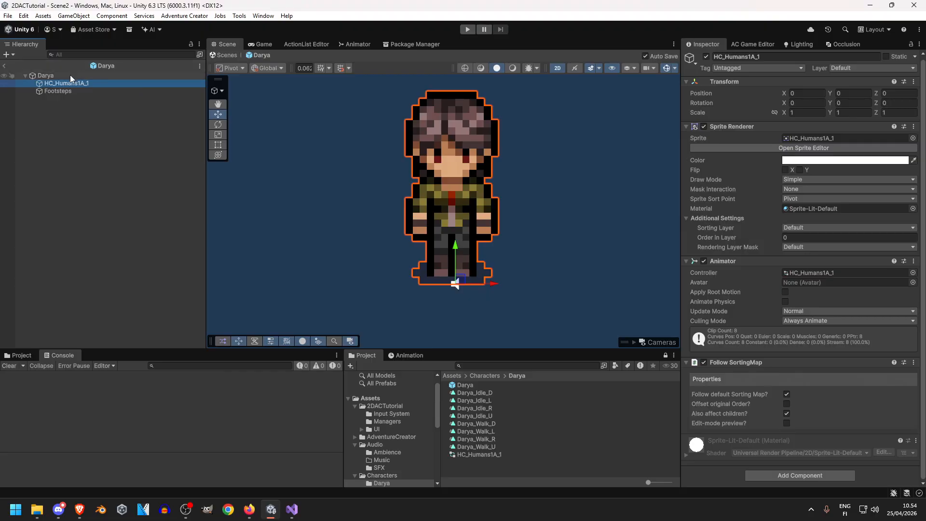
left_click(46, 76)
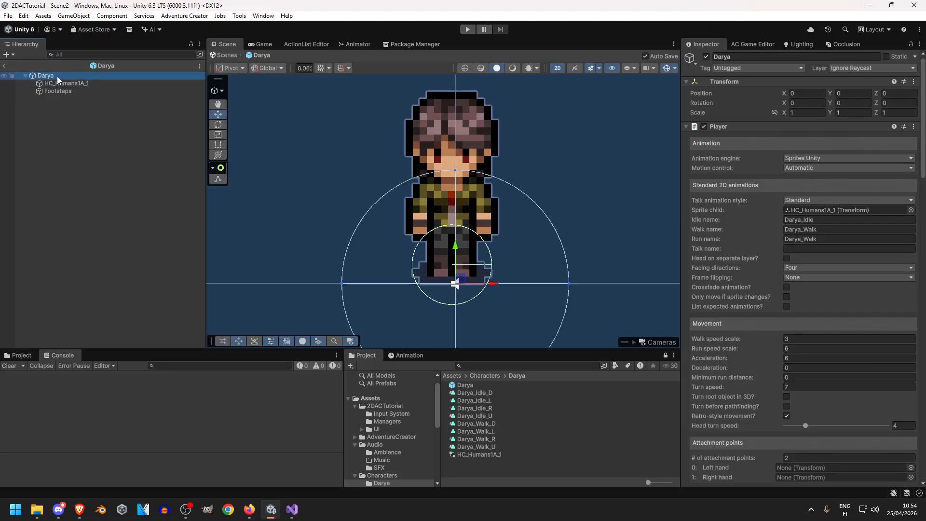
left_click(6, 66)
- Play the scene again to test how Darya sorts against the officer and dog, and stop play mode
left_click(466, 30)
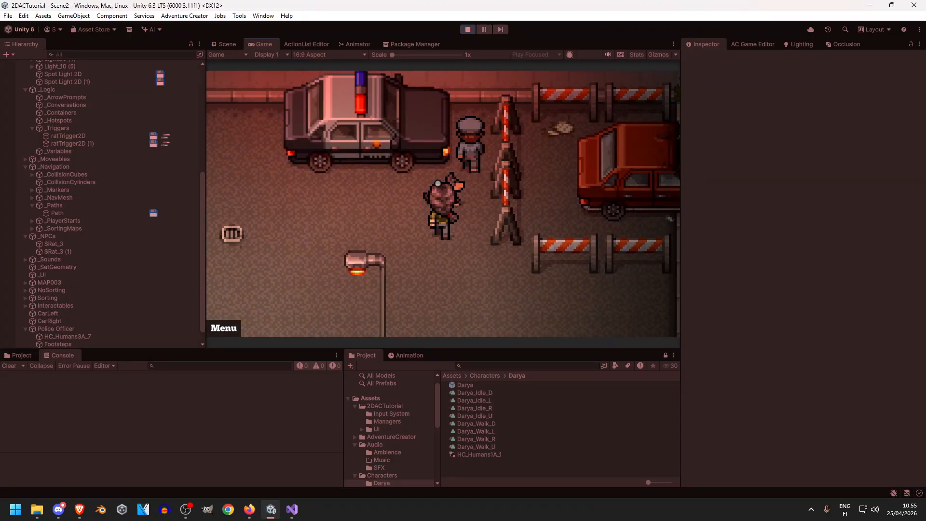
key("super")
left_click(467, 29)
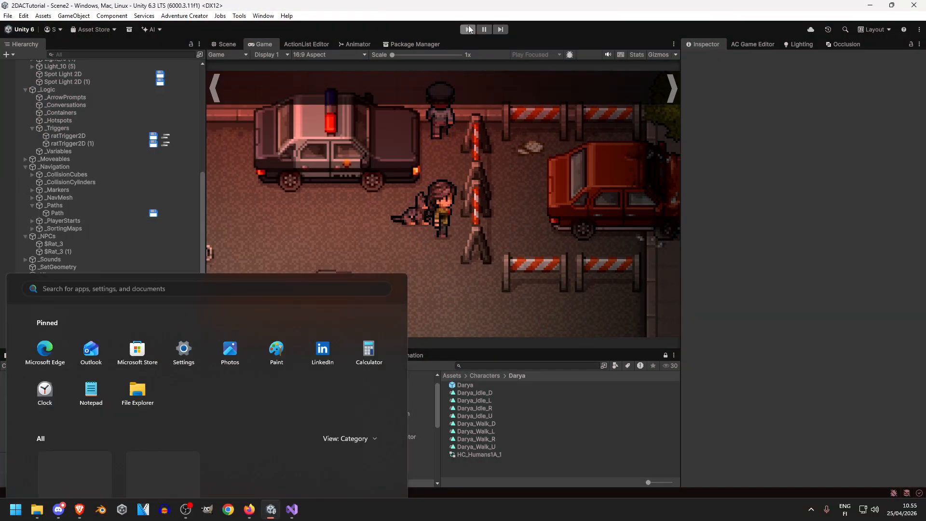
scroll(478, 192, "down", 5)
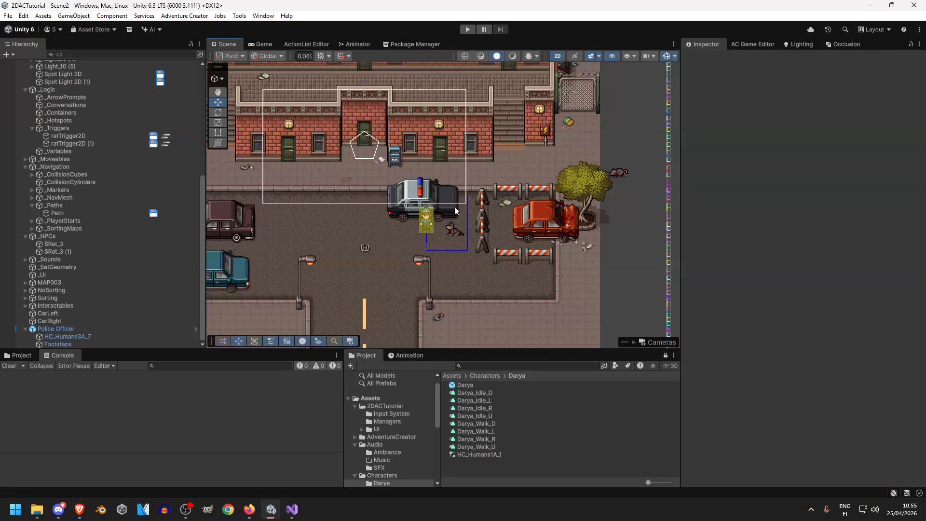
middle_click_drag(439, 159, 531, 247)
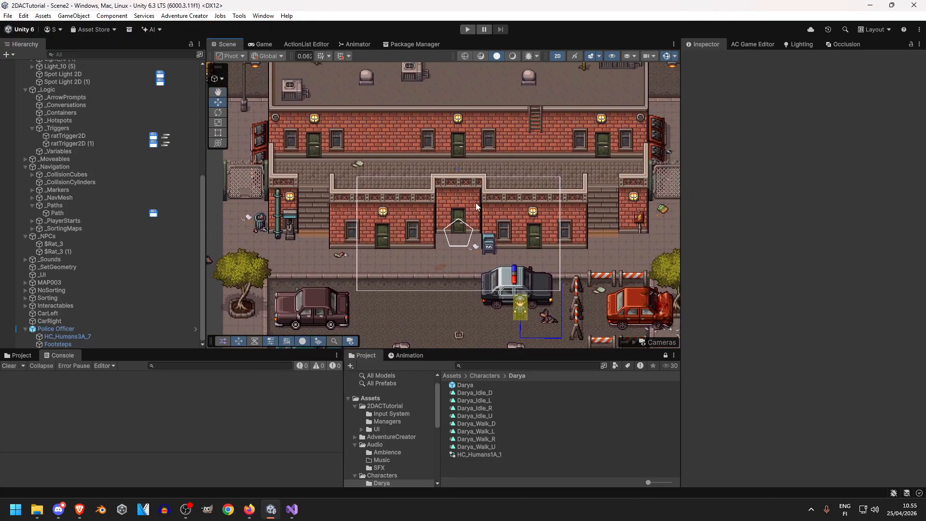
scroll(441, 190, "down", 5)
scroll(441, 190, "up", 5)
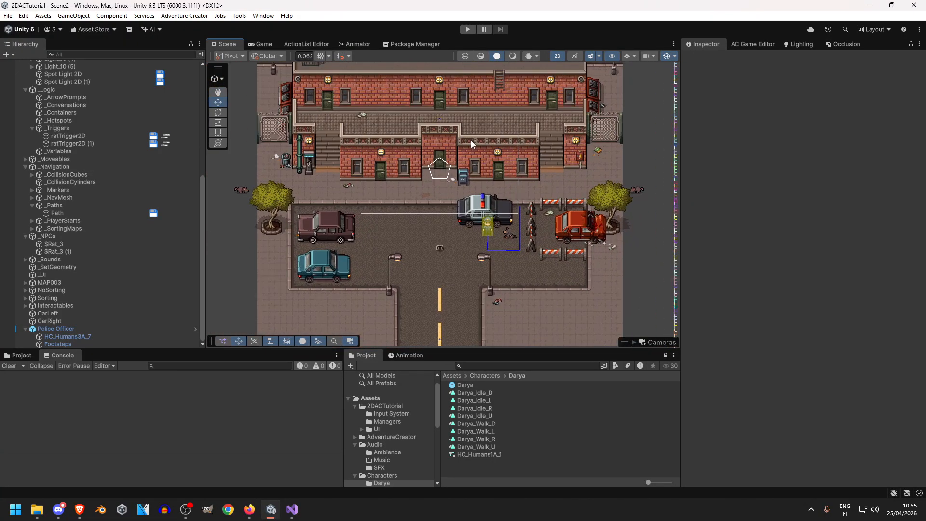
middle_click_drag(548, 199, 512, 175)
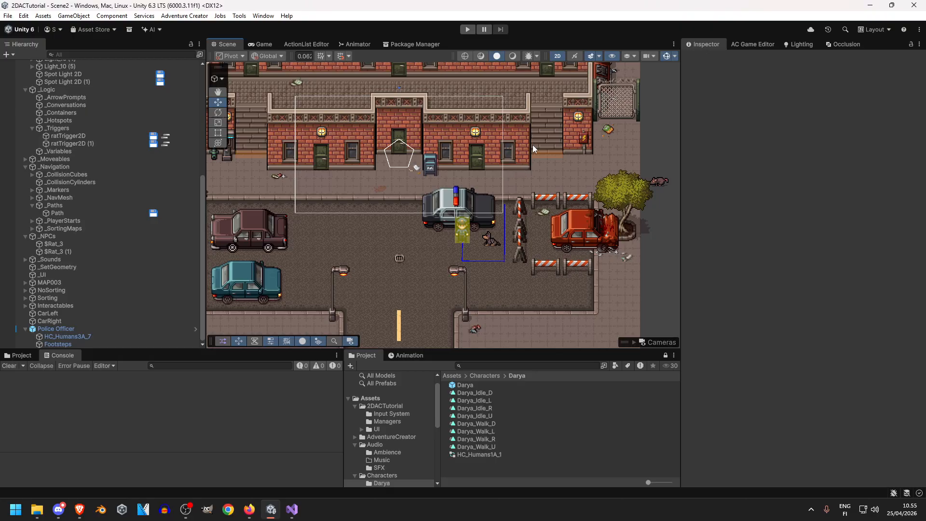
middle_click_drag(539, 112, 499, 141)
scroll(498, 184, "up", 3)
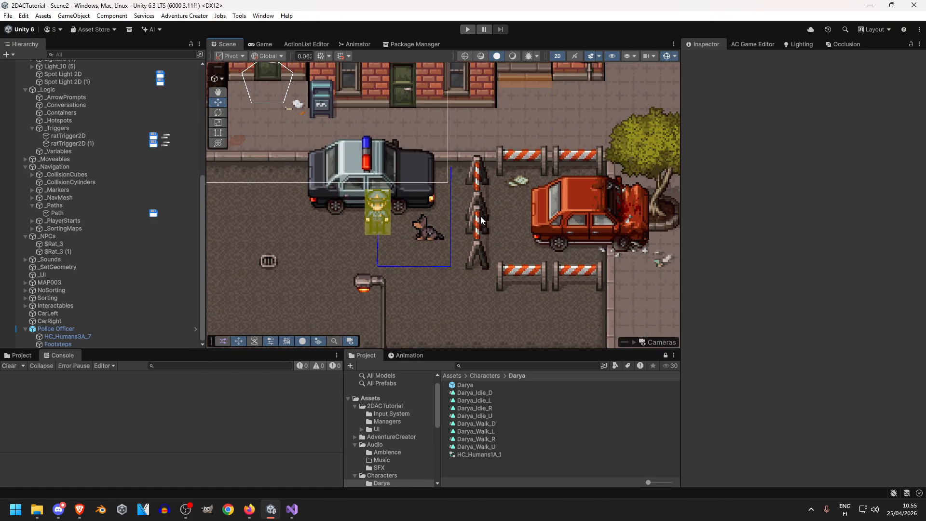
scroll(481, 221, "down", 6)
scroll(484, 235, "up", 5)
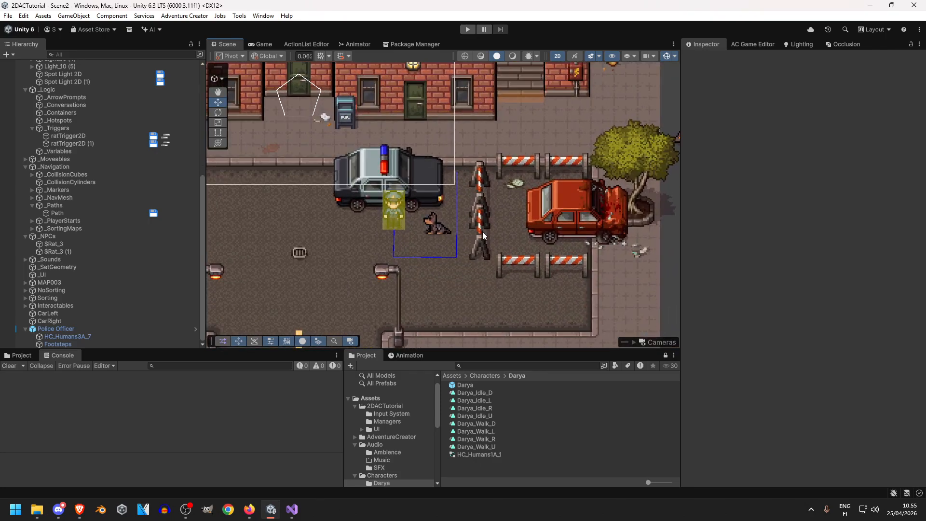
- Move the HC_Service_Dogs2_18 dog horizontally away from the patrol path to X position 5.56
scroll(482, 235, "up", 2)
middle_click_drag(450, 187, 482, 206)
left_click(462, 252)
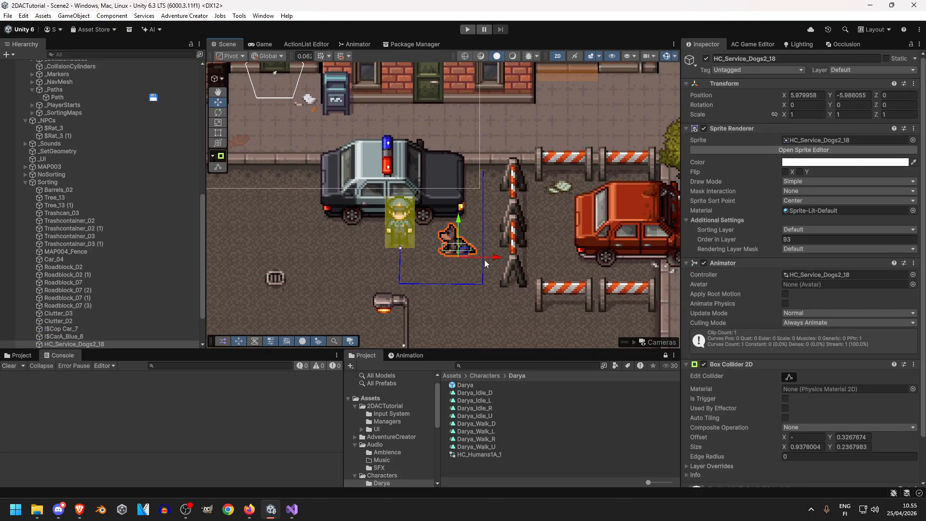
scroll(172, 262, "down", 3)
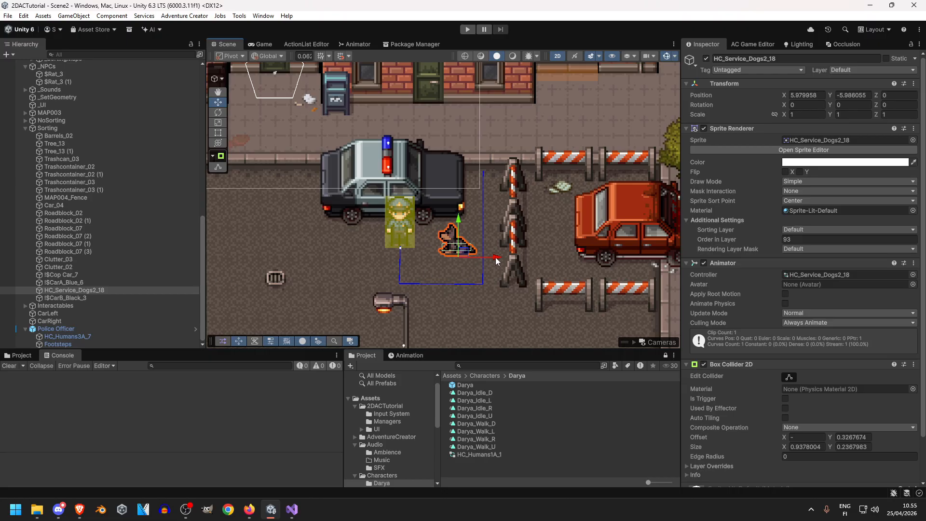
scroll(409, 262, "down", 3)
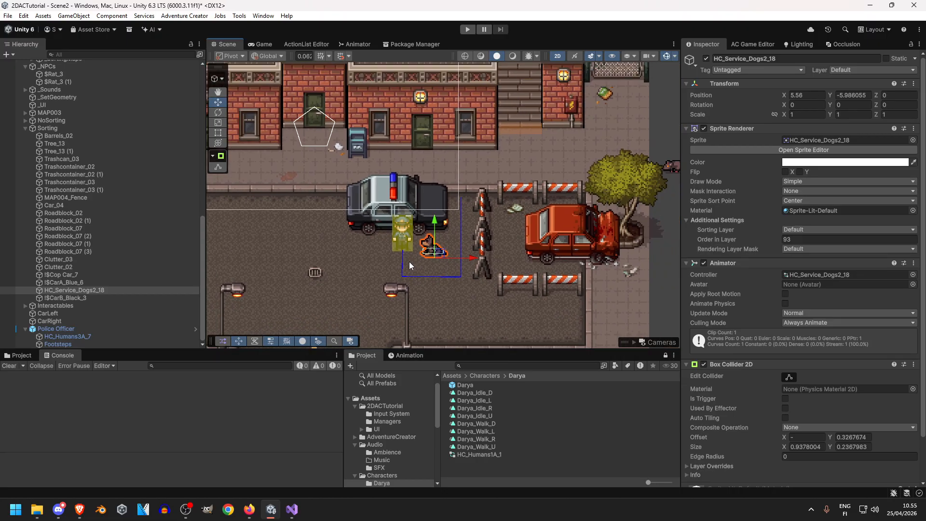
- Deselect the dog and examine the street scene layout around the police car, officer, roadblocks, parked cars and buildings
left_click(621, 279)
scroll(411, 256, "up", 2)
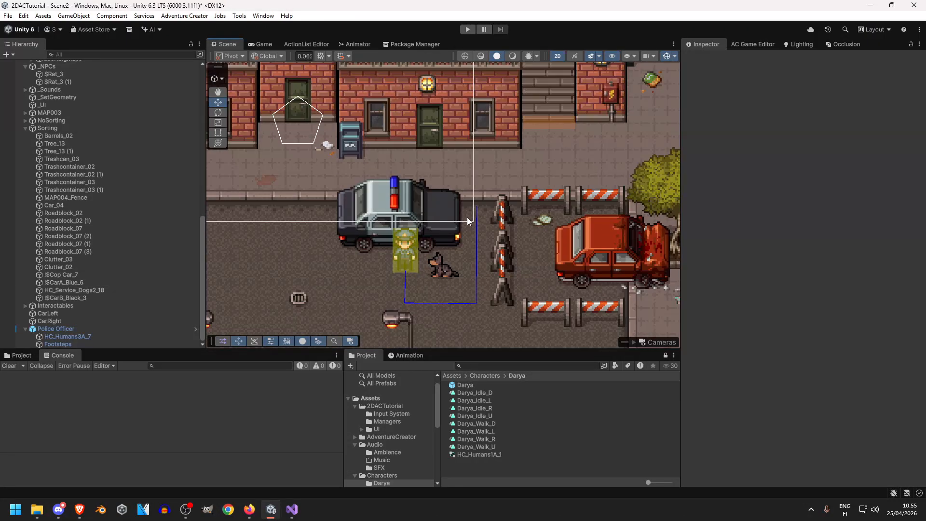
scroll(476, 224, "down", 5)
middle_click_drag(477, 163, 464, 333)
middle_click_drag(514, 200, 455, 253)
middle_click_drag(328, 184, 608, 142)
middle_click_drag(460, 195, 264, 90)
middle_click_drag(661, 298, 517, 229)
middle_click_drag(440, 170, 447, 372)
middle_click_drag(316, 217, 618, 179)
middle_click_drag(477, 258, 350, 157)
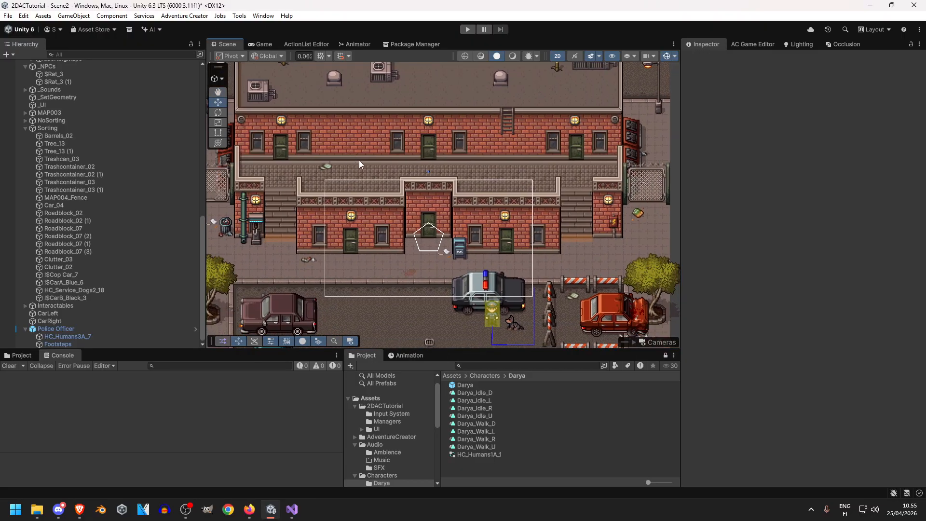
middle_click_drag(424, 248, 517, 189)
middle_click_drag(648, 212, 521, 170)
scroll(521, 169, "up", 5)
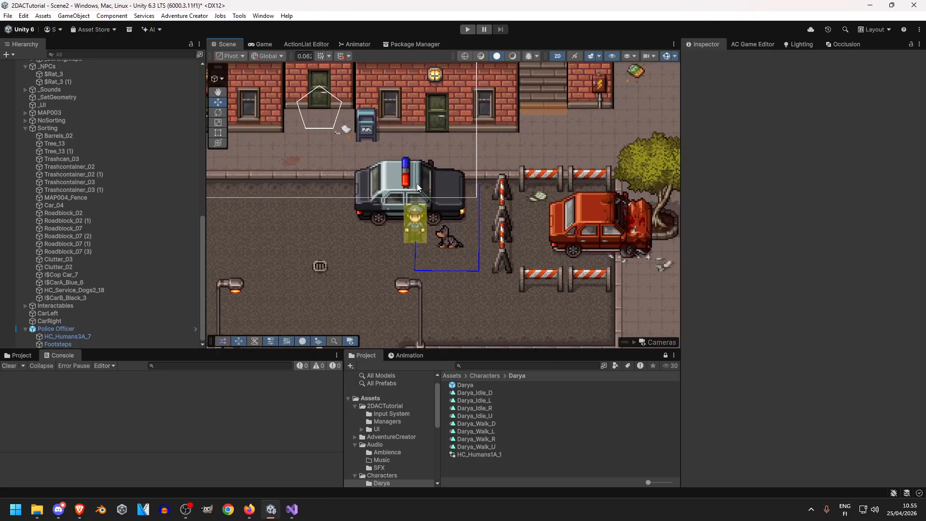
scroll(420, 220, "down", 5)
middle_click_drag(380, 180, 409, 232)
scroll(480, 260, "up", 4)
- Save the project and the current scene
left_click(10, 17)
left_click(50, 122)
left_click(7, 16)
left_click(41, 65)
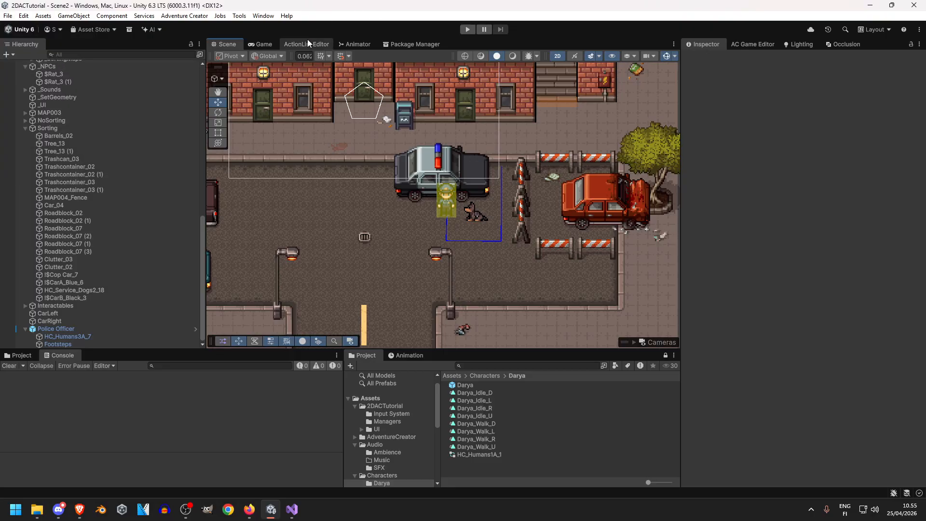
middle_click_drag(495, 121, 485, 208)
scroll(485, 209, "down", 4)
scroll(555, 271, "up", 9)
middle_click_drag(554, 270, 525, 185)
scroll(518, 205, "down", 4)
scroll(549, 198, "up", 8)
scroll(538, 255, "down", 11)
scroll(564, 247, "up", 3)
scroll(563, 247, "up", 2)
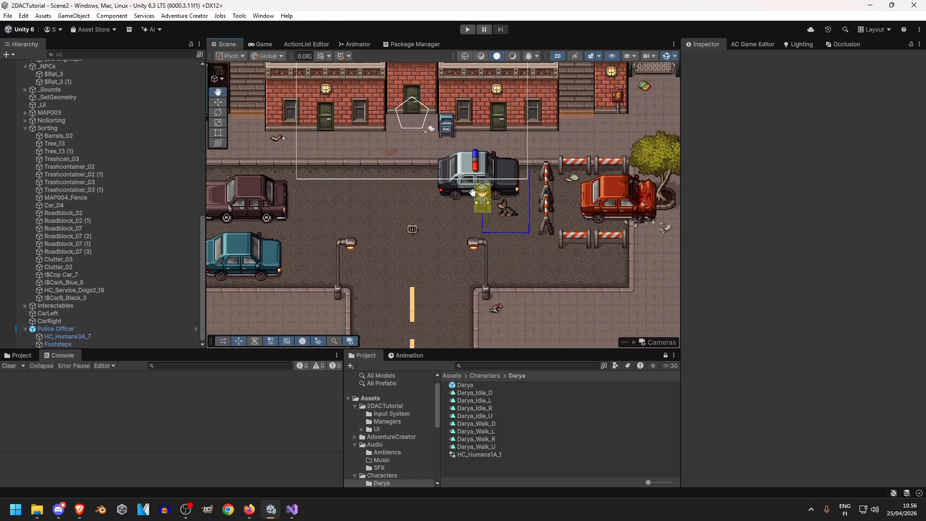
middle_click_drag(564, 247, 557, 263)
- Save the open scene once more
left_click(7, 16)
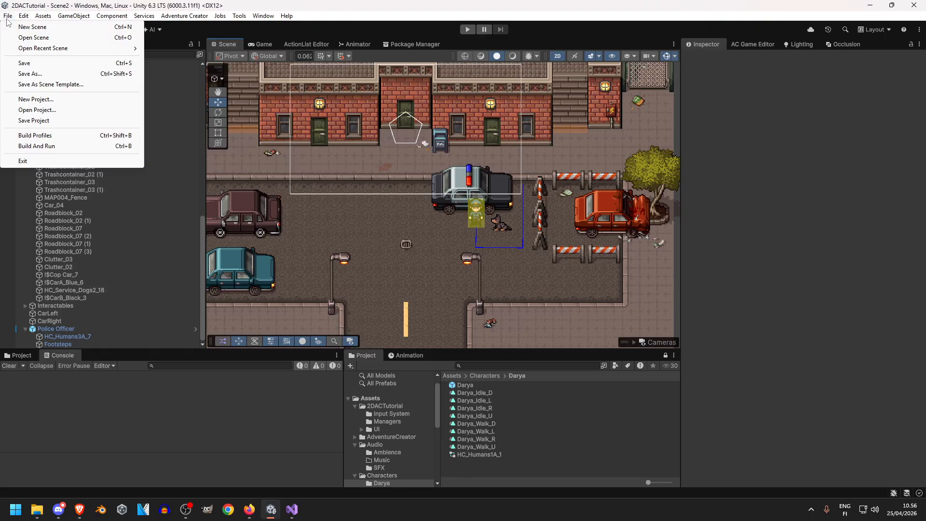
left_click(9, 19)
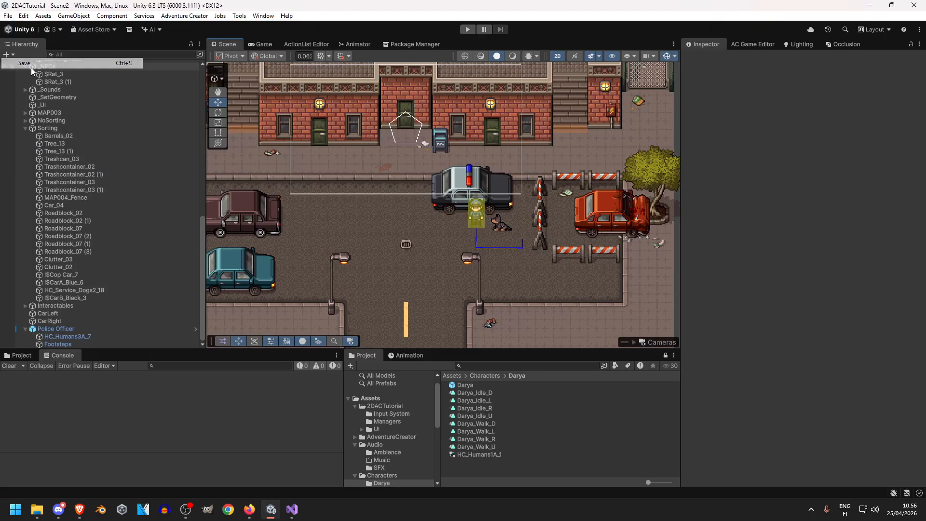